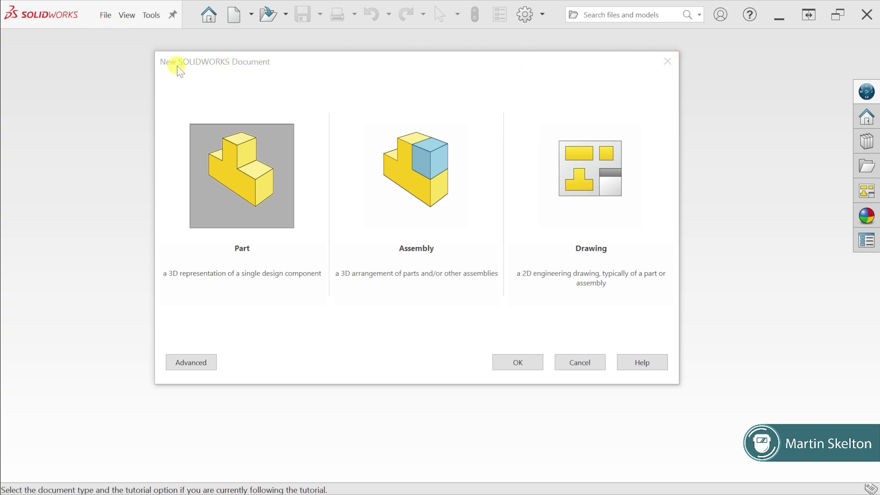
# - Create a new part document
pyautogui.click(665, 64)
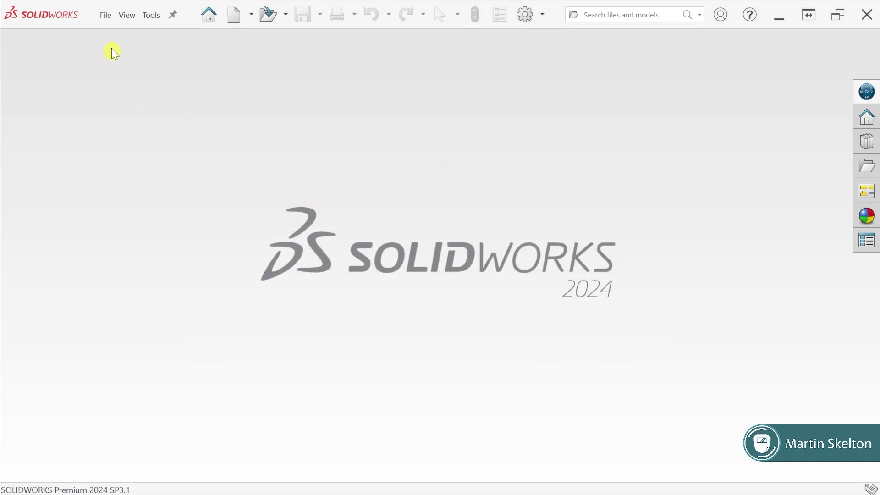
pyautogui.click(105, 19)
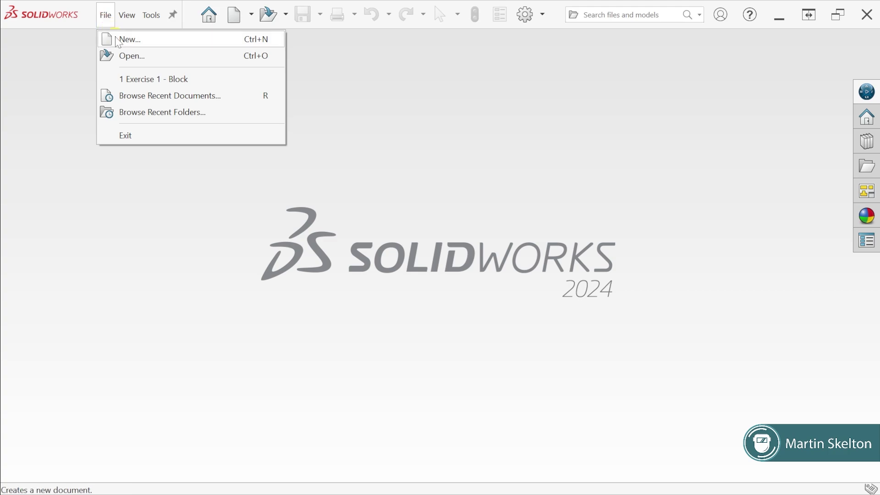
pyautogui.click(117, 37)
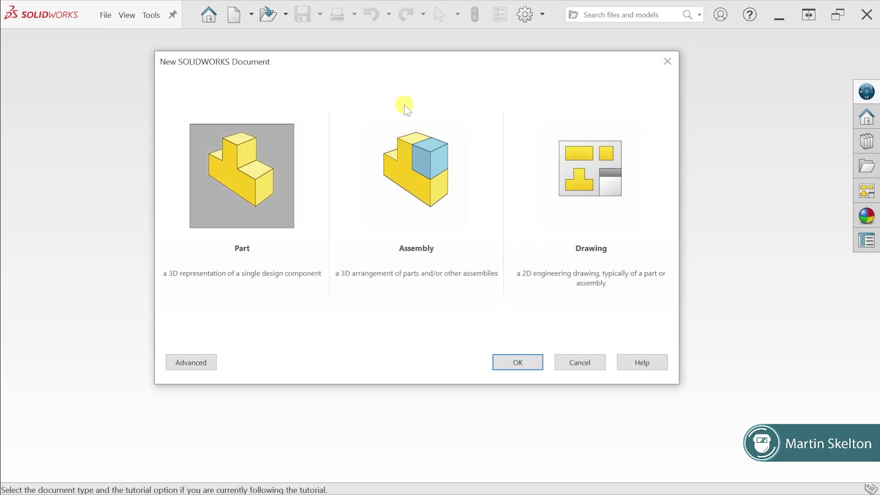
pyautogui.click(238, 199)
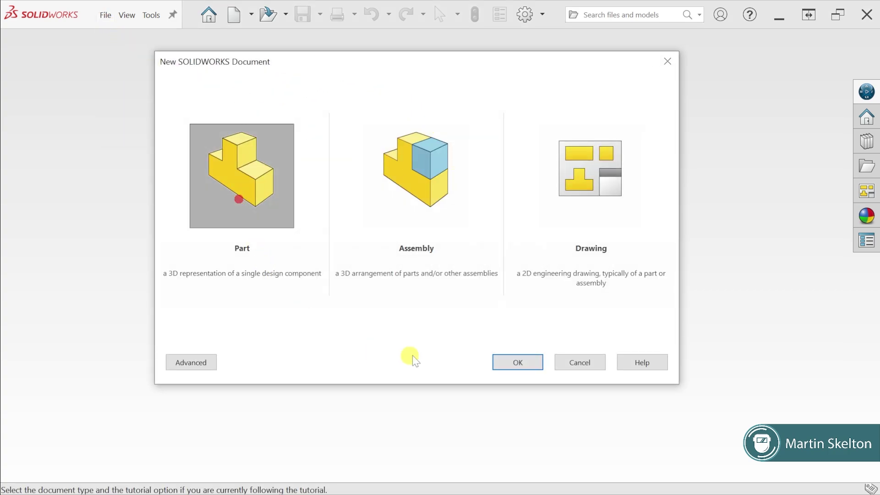
pyautogui.click(510, 362)
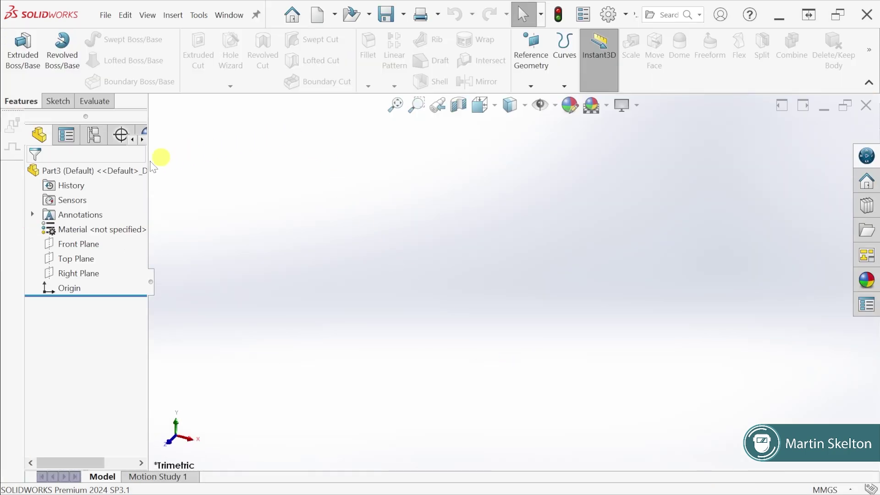
# - Start a new sketch on the Front Plane
pyautogui.rightClick(78, 244)
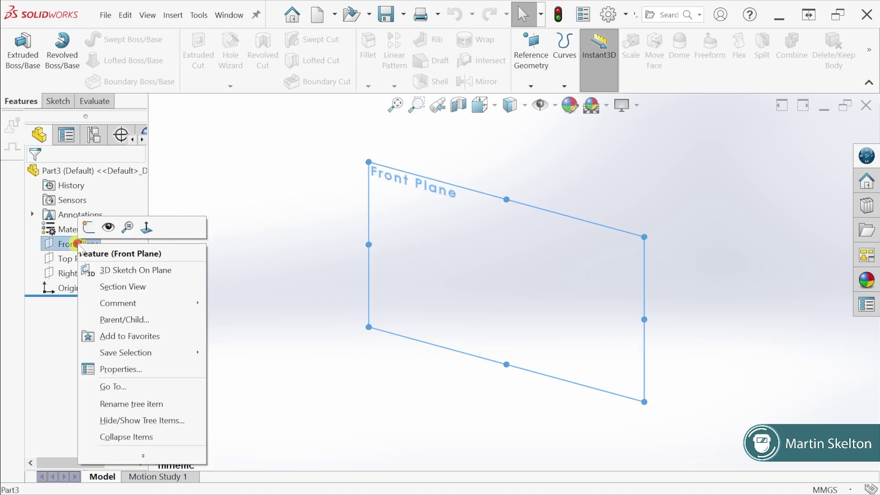
pyautogui.click(92, 232)
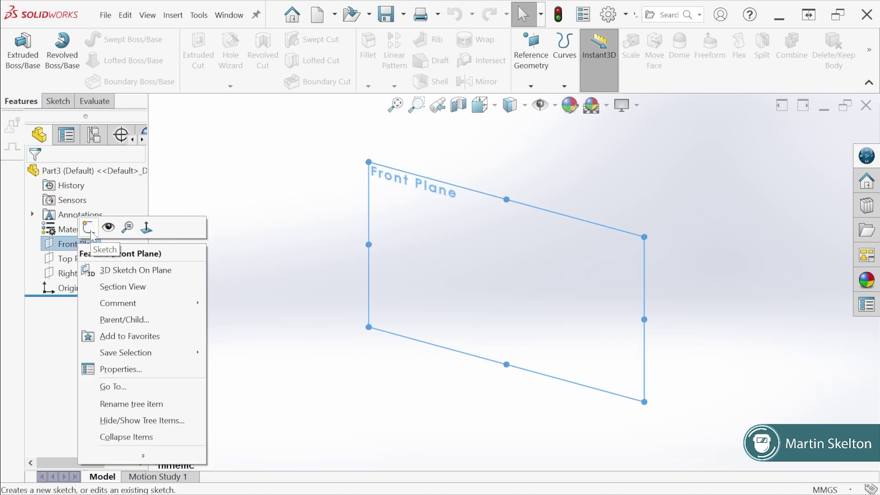
pyautogui.click(91, 232)
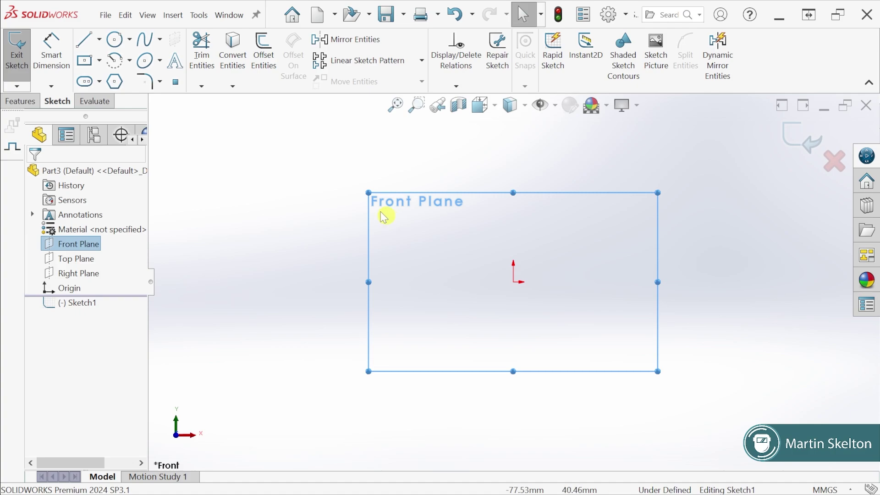
# - Sketch a closed four-line square about 83 mm high, with its lower-right corner on the origin
pyautogui.click(87, 41)
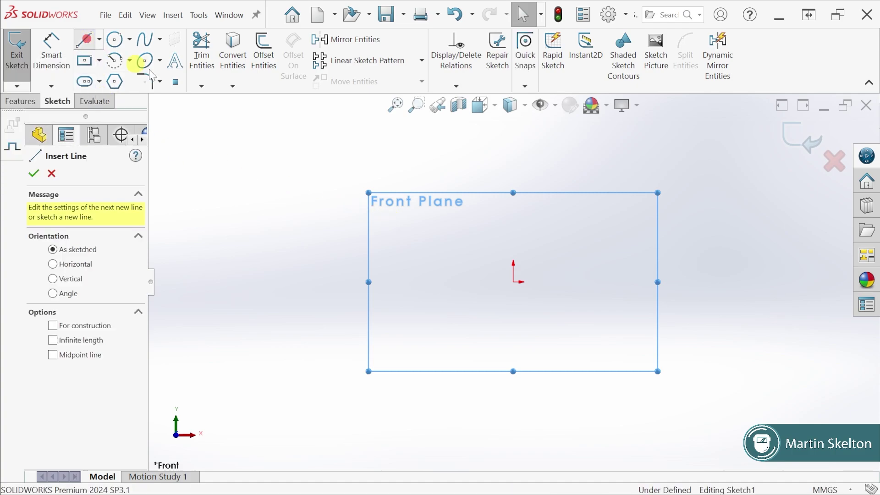
pyautogui.click(514, 282)
pyautogui.click(514, 147)
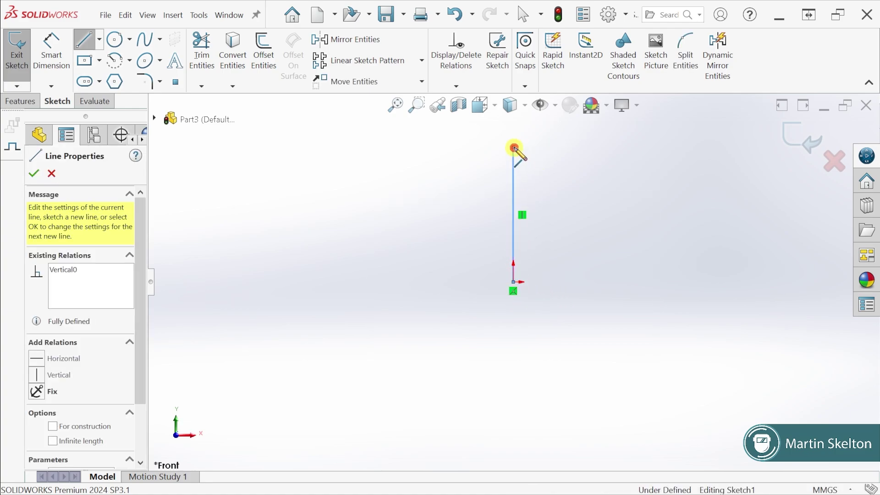
pyautogui.click(381, 148)
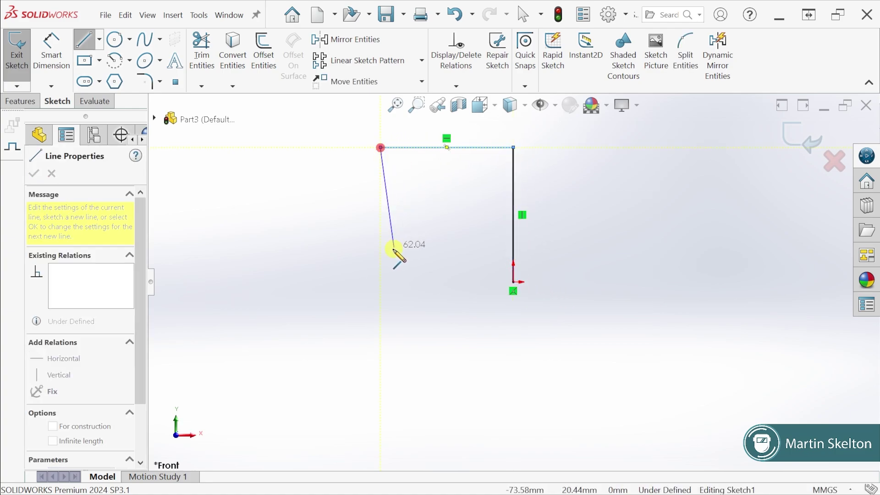
pyautogui.click(381, 282)
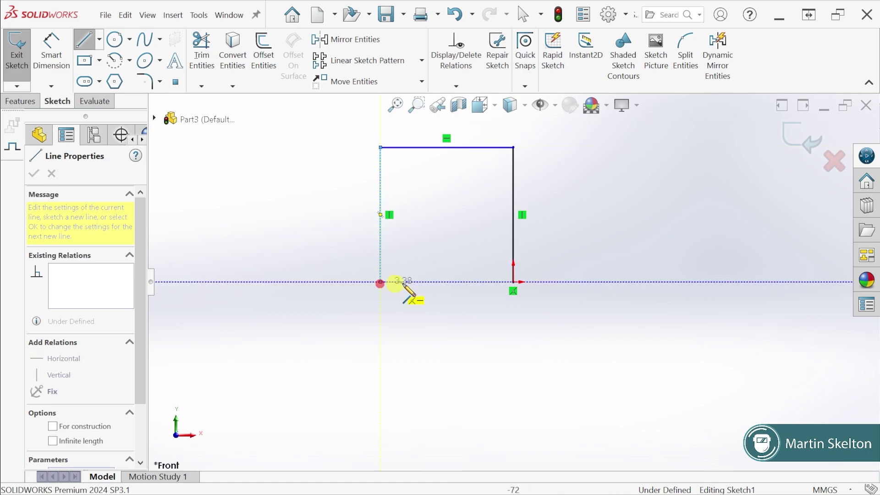
pyautogui.click(513, 282)
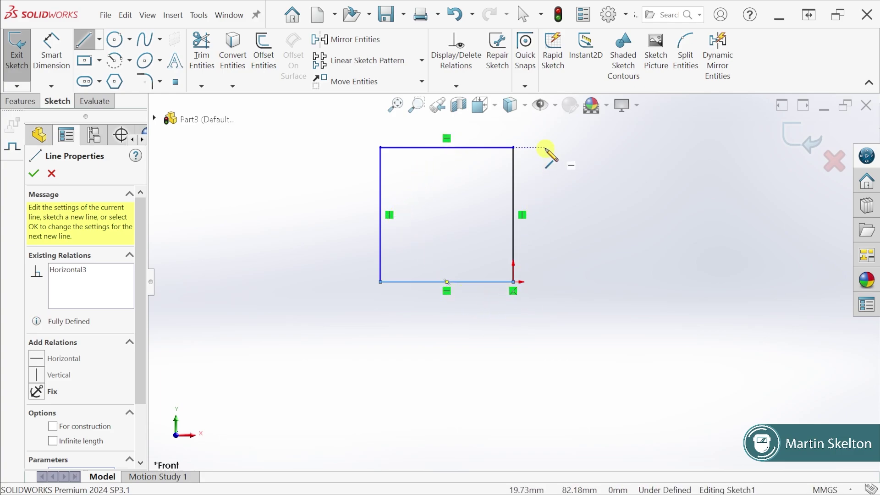
# - Hide the sketch relation symbols and show them again
pyautogui.click(556, 107)
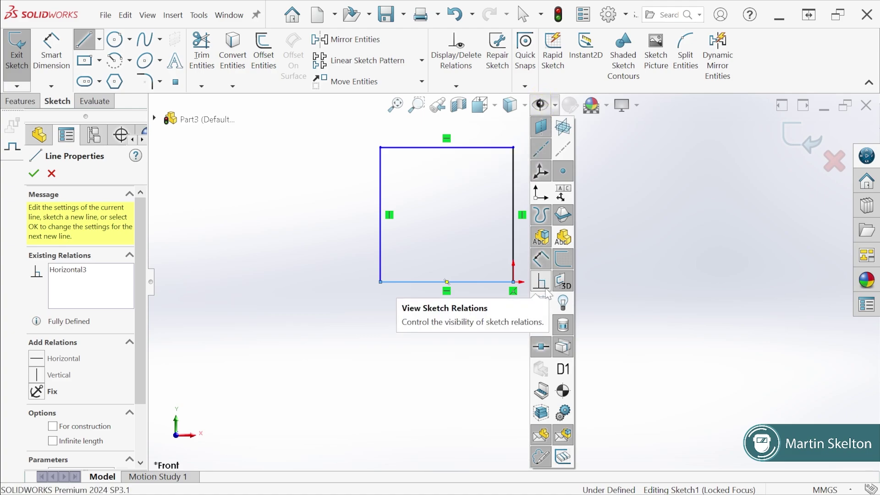
pyautogui.click(543, 285)
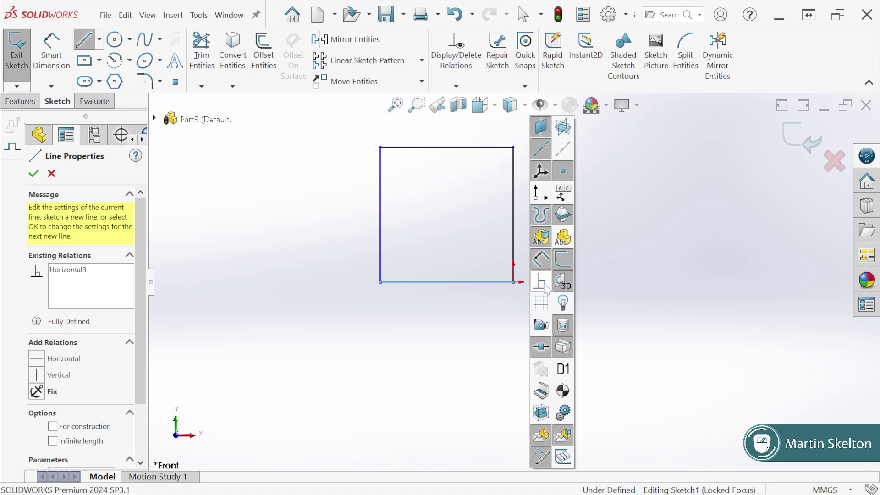
pyautogui.click(544, 284)
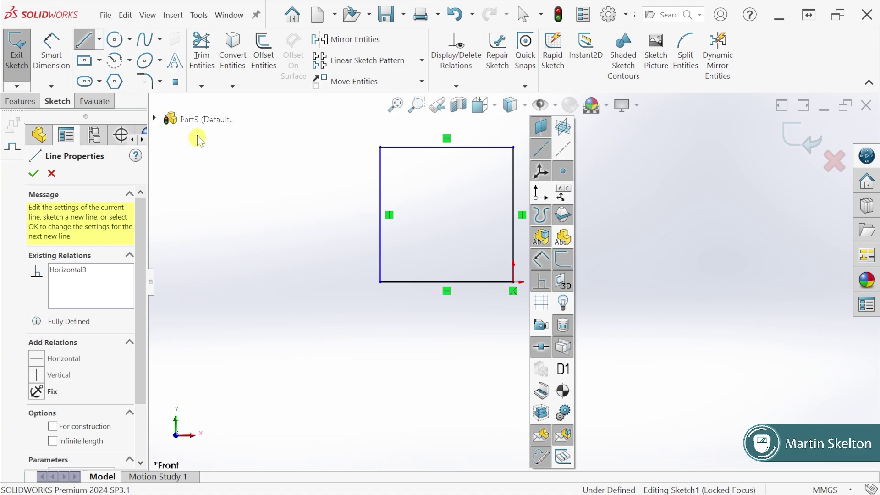
# - Dimension the square's right vertical line with Smart Dimension and set its length to 75 mm
pyautogui.click(55, 54)
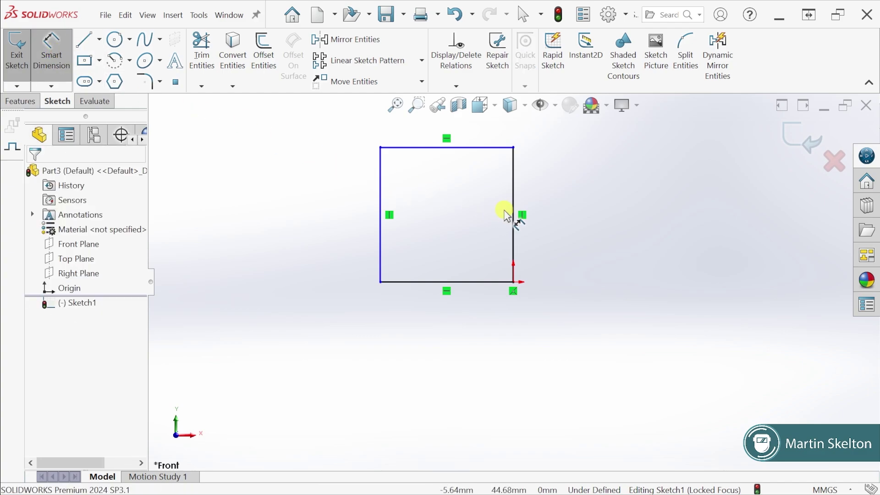
pyautogui.click(513, 184)
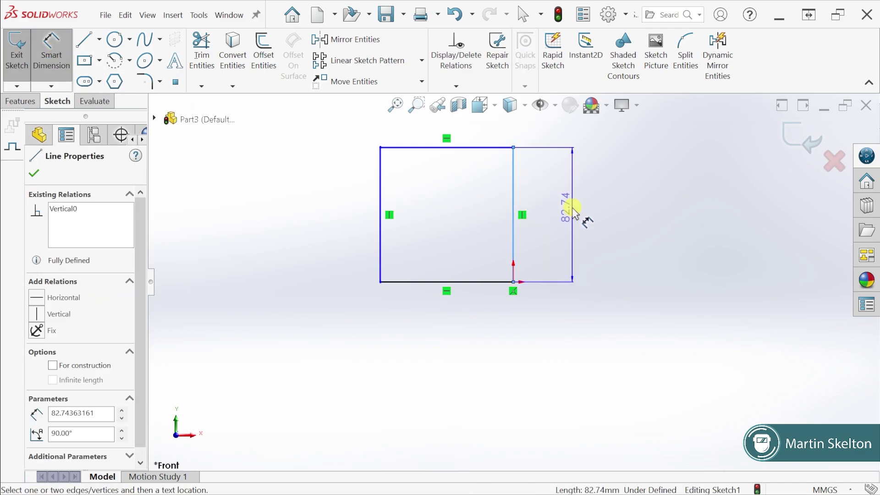
pyautogui.click(574, 212)
pyautogui.write('7')
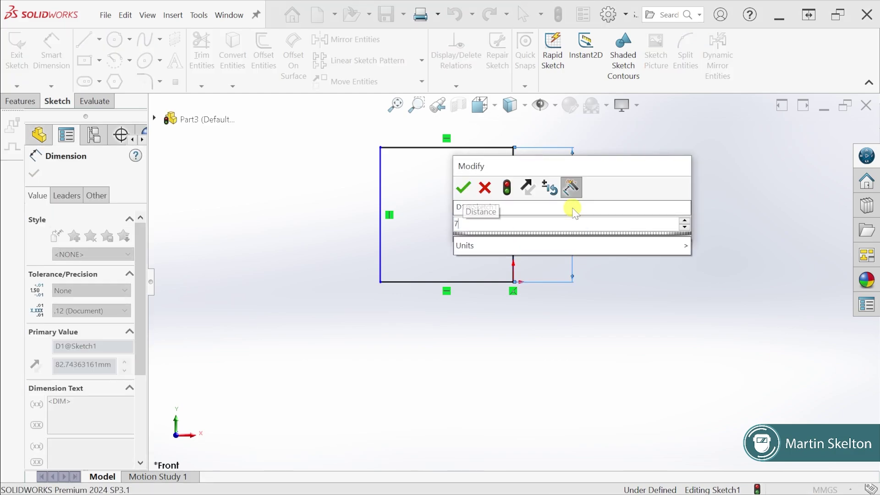
pyautogui.write('5')
pyautogui.press('Return')
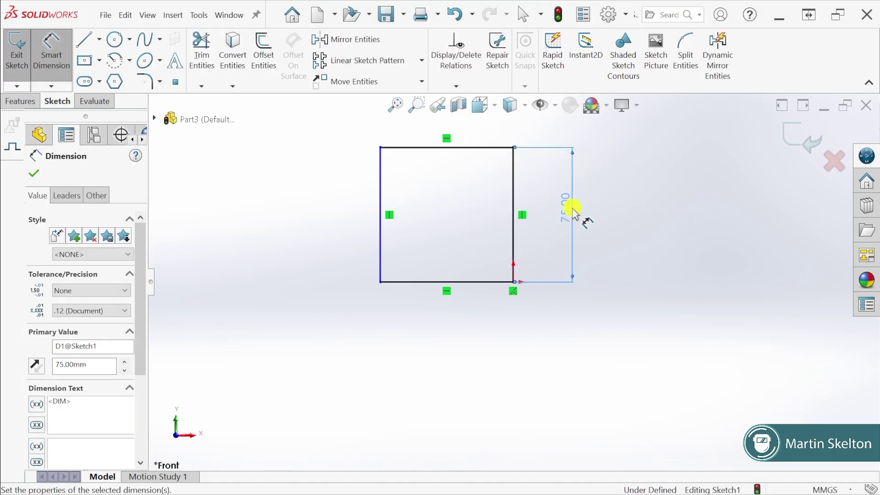
# - Dimension the square's top horizontal line, set its length to 75 mm and finish dimensioning
pyautogui.click(479, 147)
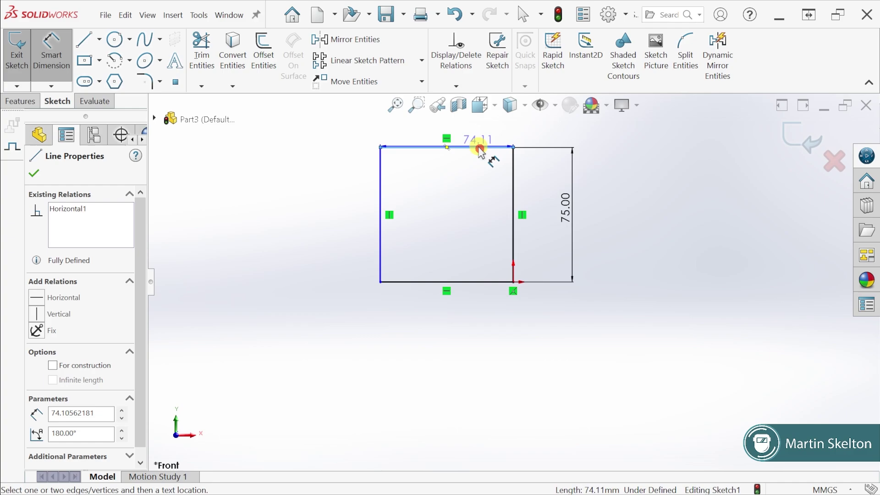
pyautogui.click(479, 148)
pyautogui.write('7')
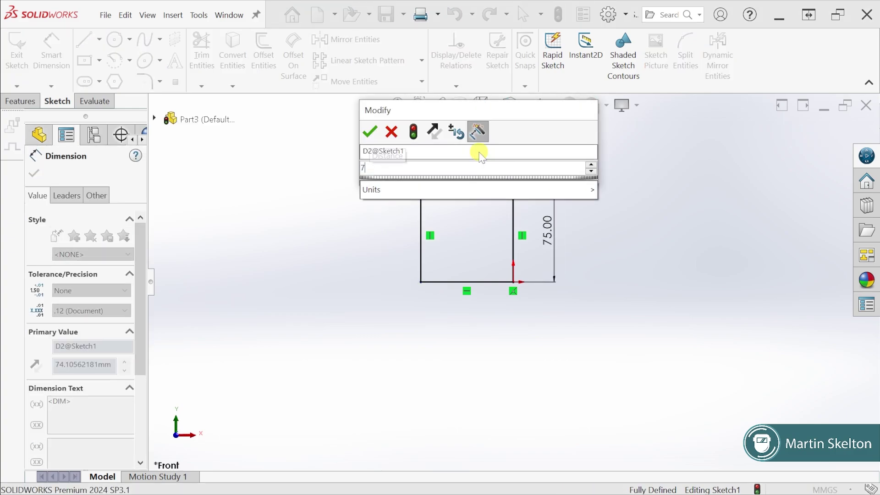
pyautogui.write('5')
pyautogui.press('Return')
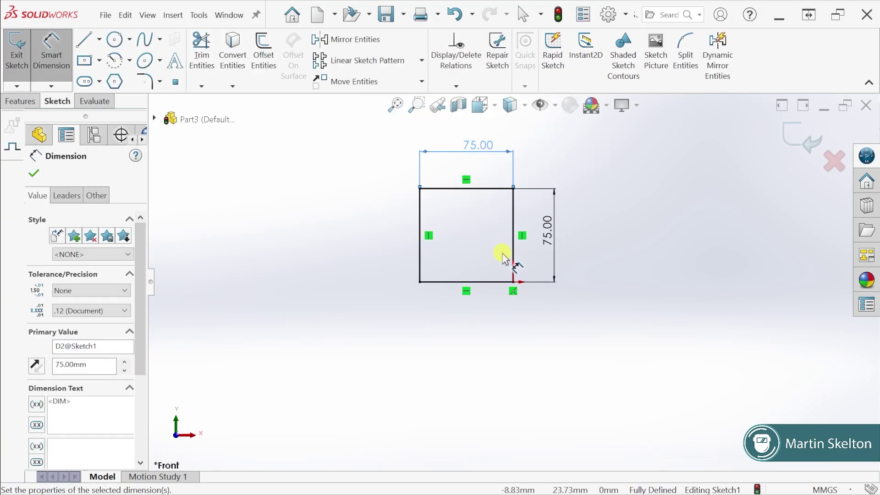
pyautogui.scroll(-2, 502, 256)
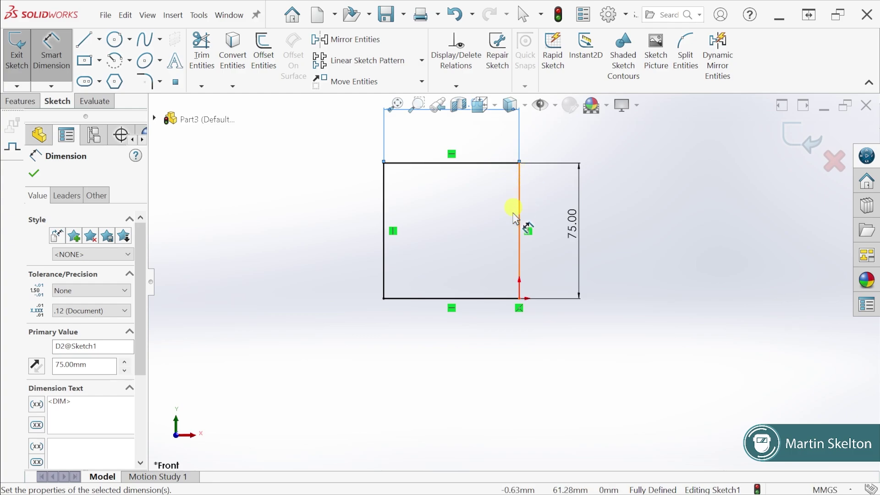
pyautogui.click(35, 174)
# - Move the width and height dimensions closer to the edges of the square
pyautogui.scroll(2, 439, 181)
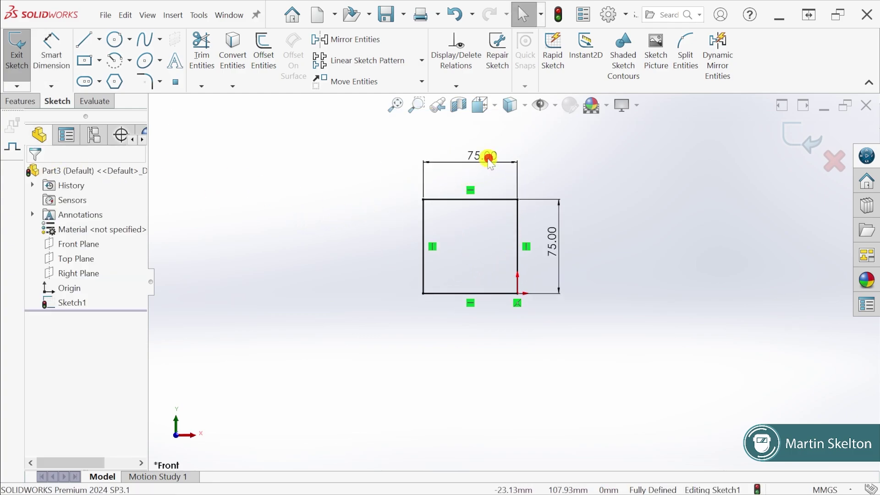
pyautogui.moveTo(490, 160); pyautogui.dragTo(481, 174)
pyautogui.moveTo(555, 242); pyautogui.dragTo(549, 246)
pyautogui.scroll(-1, 501, 237)
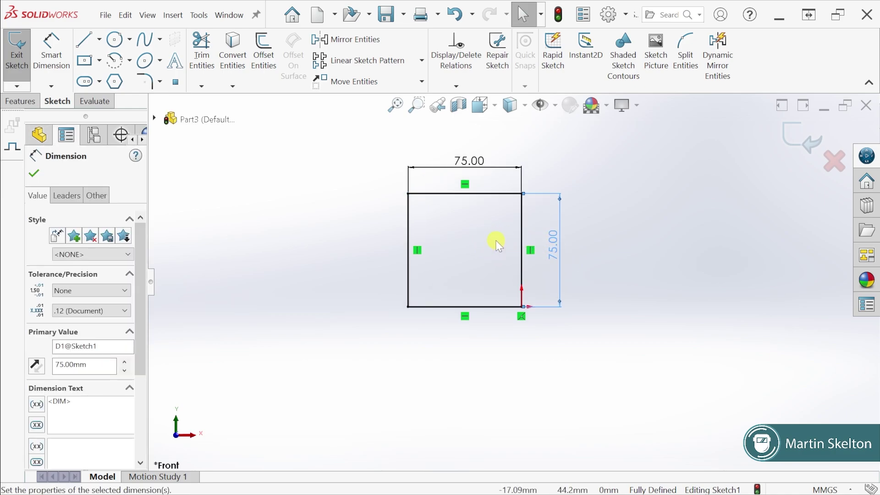
pyautogui.scroll(-1, 496, 239)
pyautogui.scroll(-1, 494, 212)
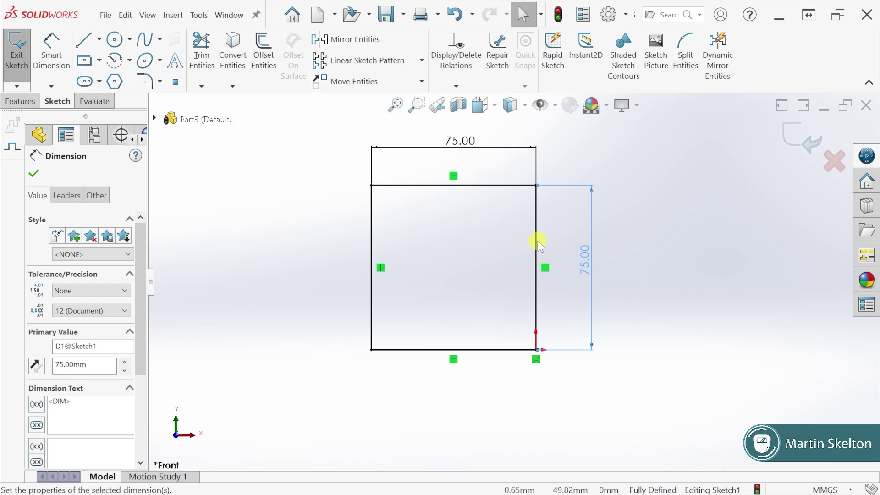
pyautogui.scroll(-1, 537, 240)
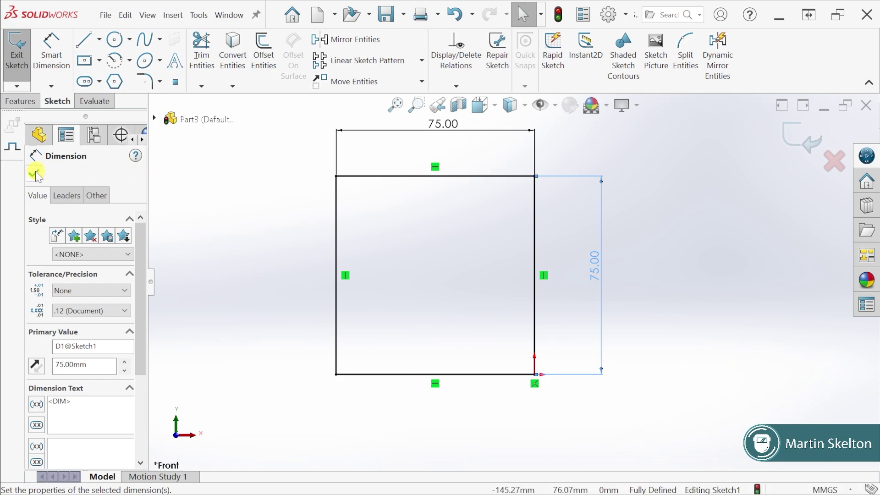
# - Extrude the square 10 mm as a Blind boss from the sketch plane, trying the reversed direction and restoring the forward one
pyautogui.click(19, 100)
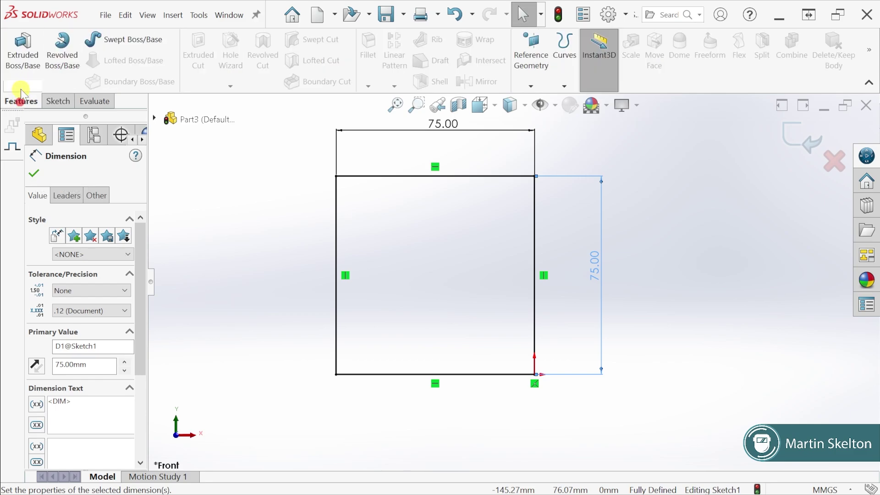
pyautogui.click(23, 59)
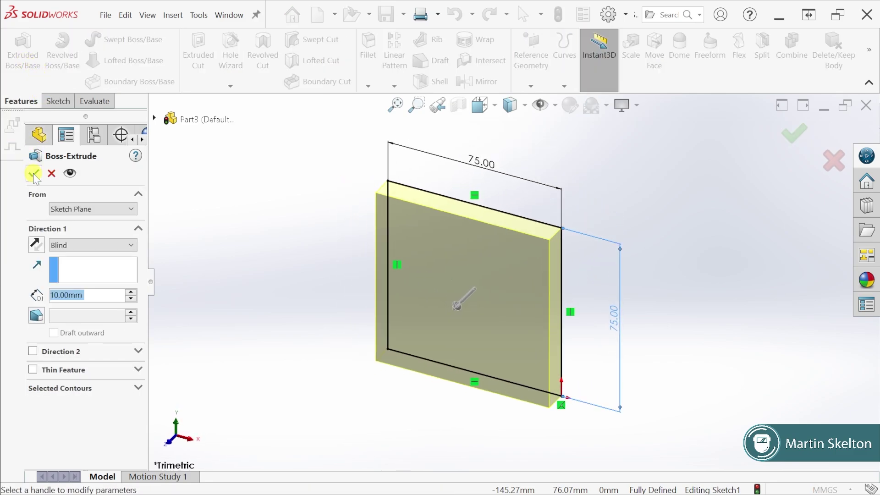
pyautogui.click(33, 173)
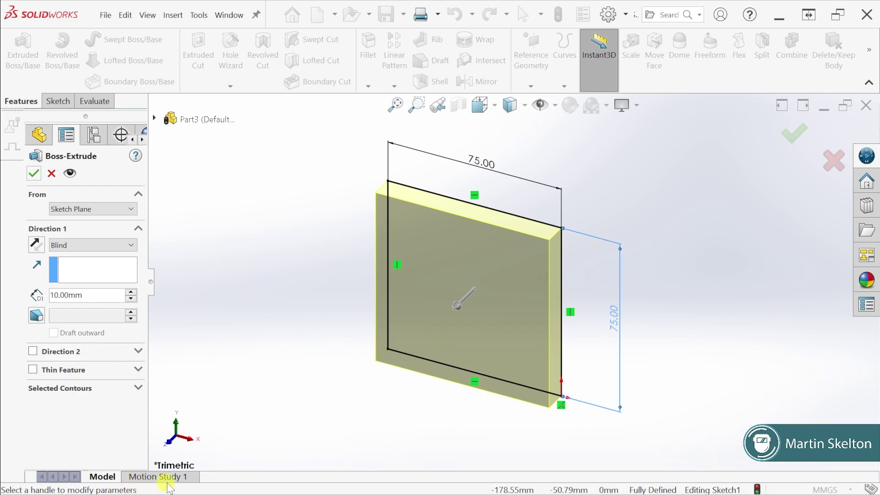
pyautogui.click(67, 266)
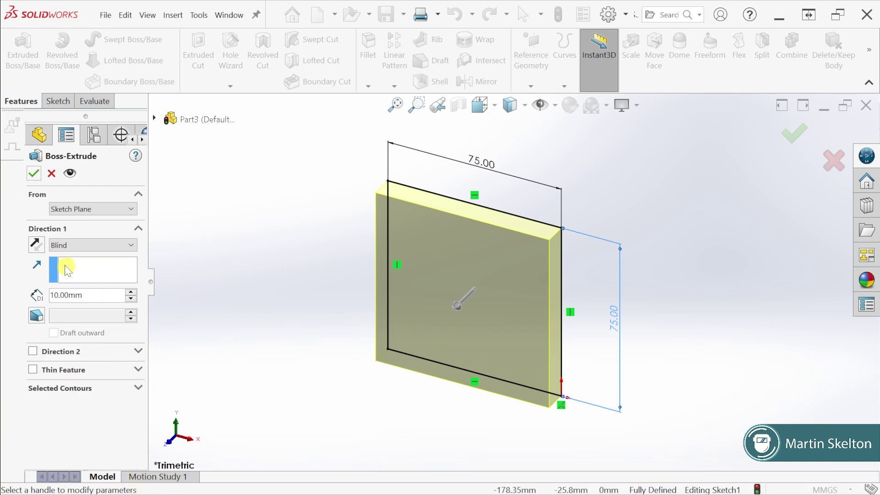
pyautogui.click(37, 246)
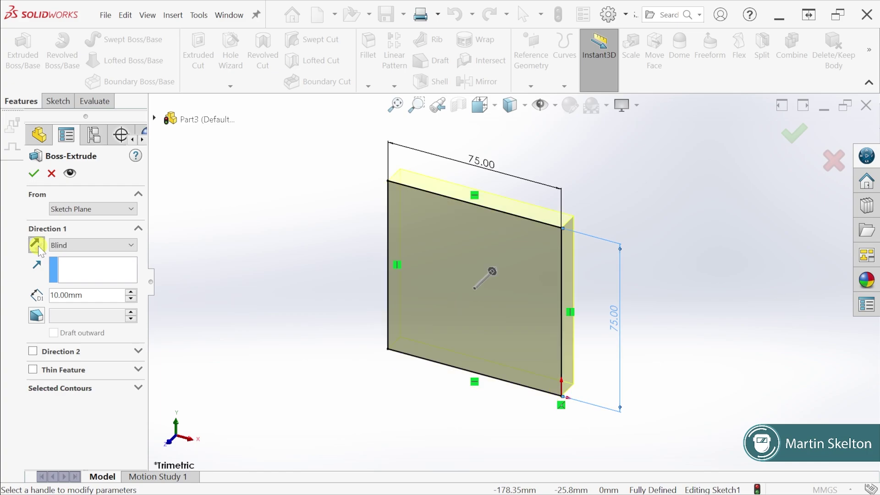
pyautogui.click(37, 246)
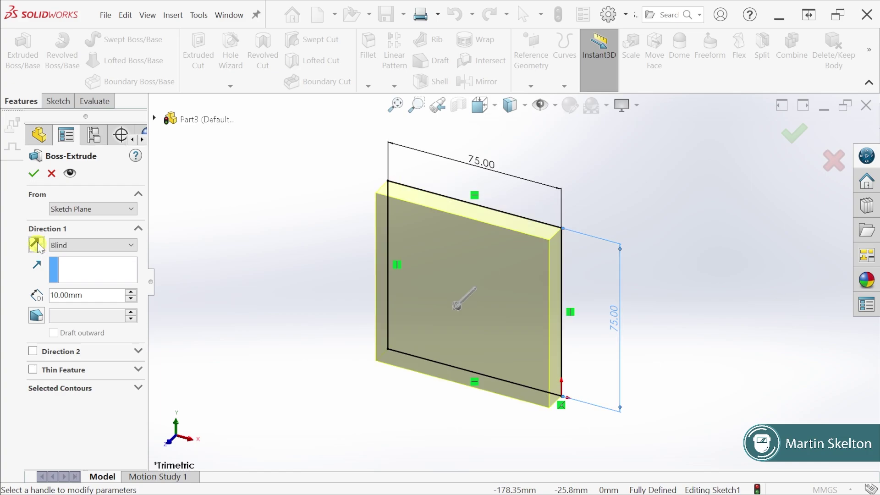
pyautogui.click(35, 174)
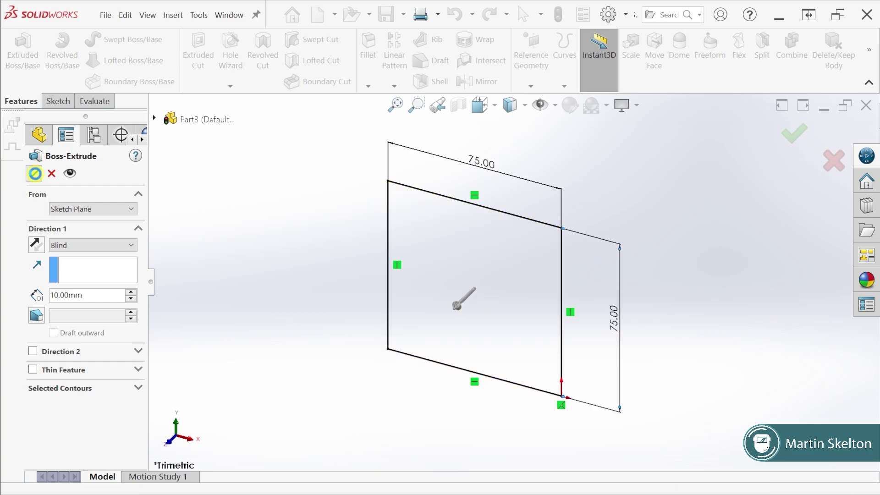
# - Accept the 10 mm extrusion and assign Copper as the block's material
pyautogui.click(292, 276)
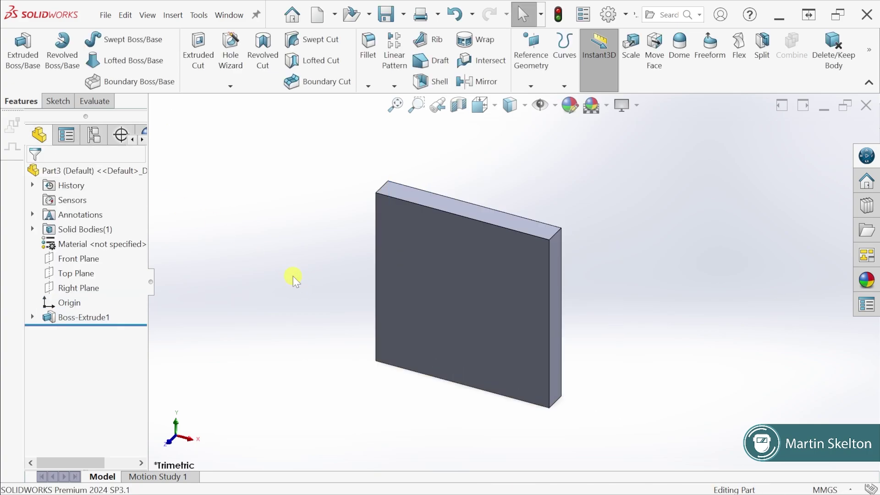
pyautogui.rightClick(105, 245)
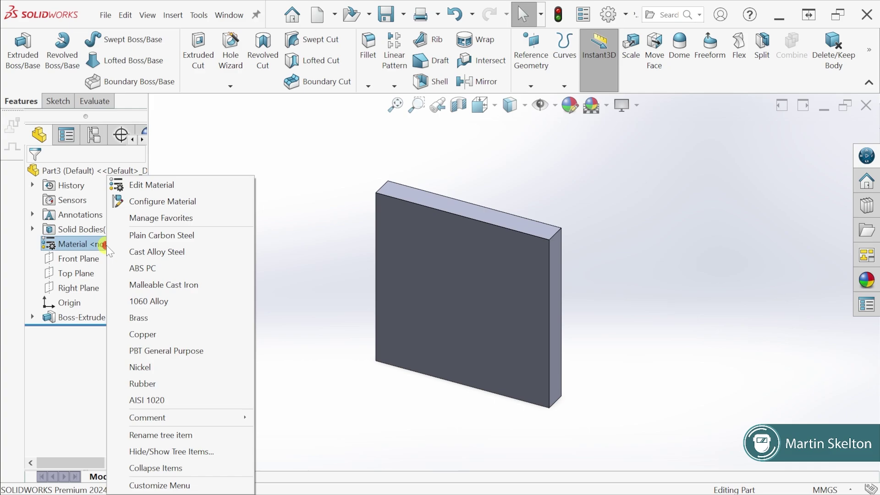
pyautogui.click(197, 332)
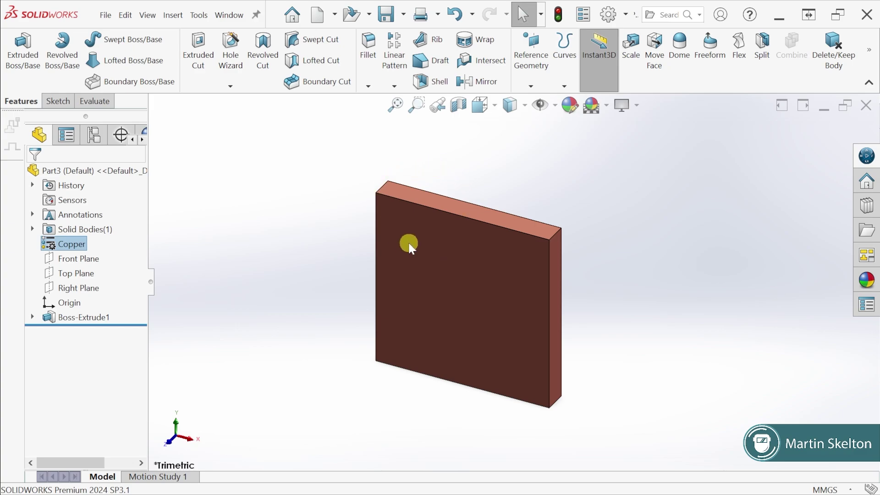
# - Close the block part without saving its changes and create a new part document
pyautogui.click(865, 105)
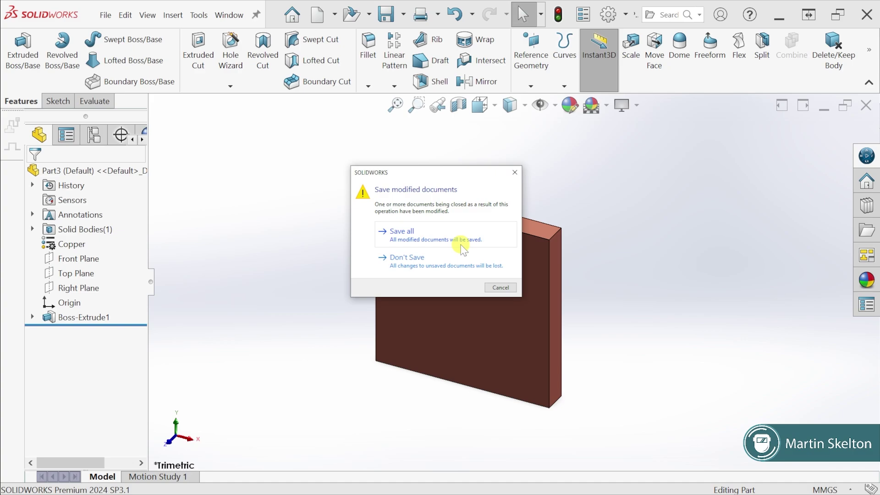
pyautogui.click(448, 264)
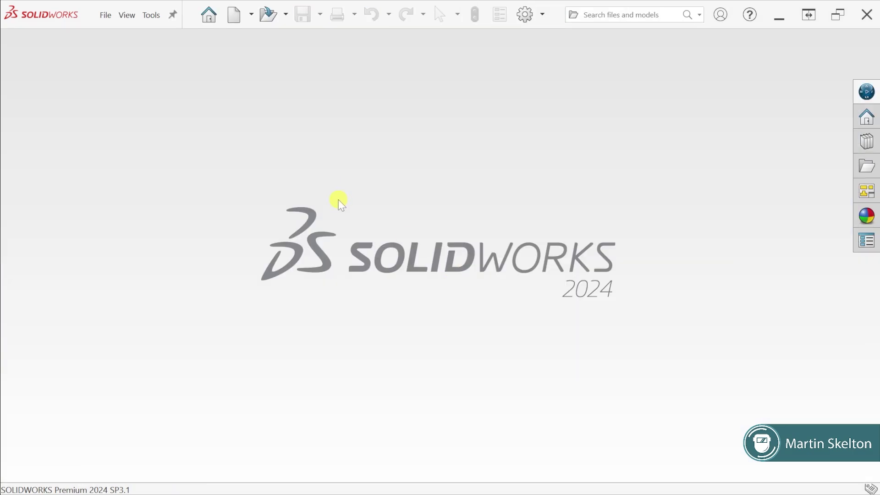
pyautogui.click(106, 15)
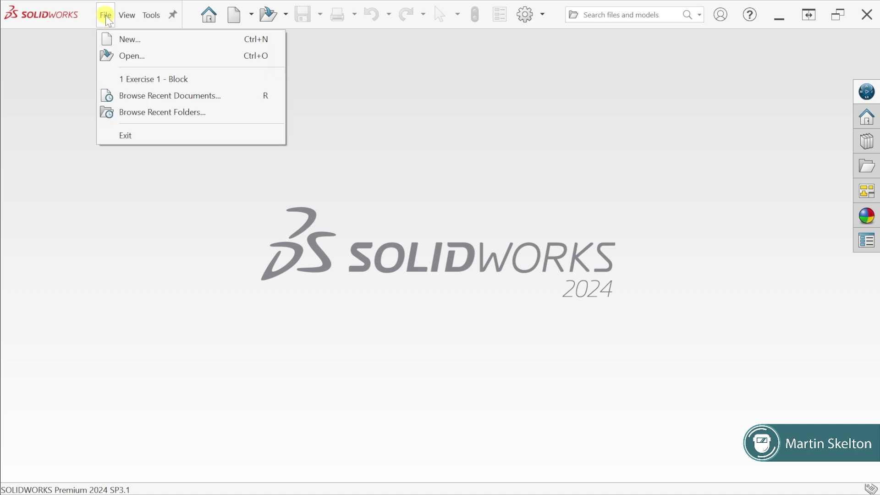
pyautogui.click(113, 43)
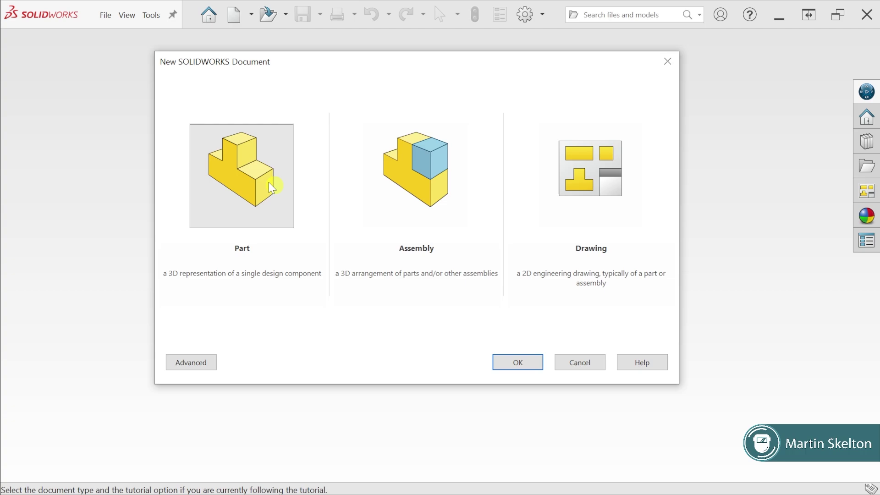
pyautogui.click(514, 363)
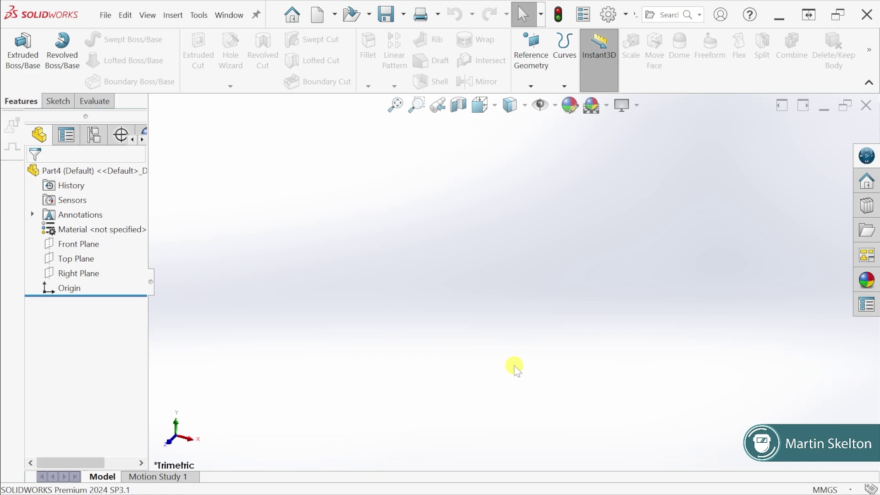
pyautogui.click(107, 14)
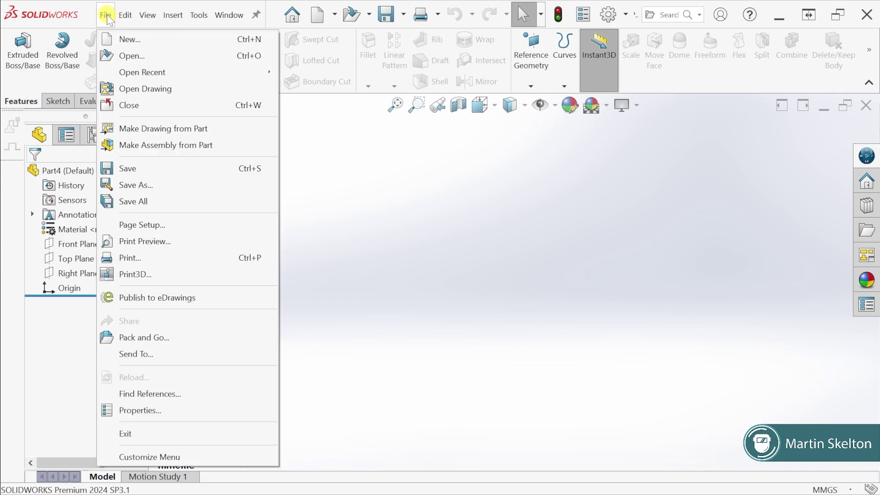
pyautogui.click(229, 14)
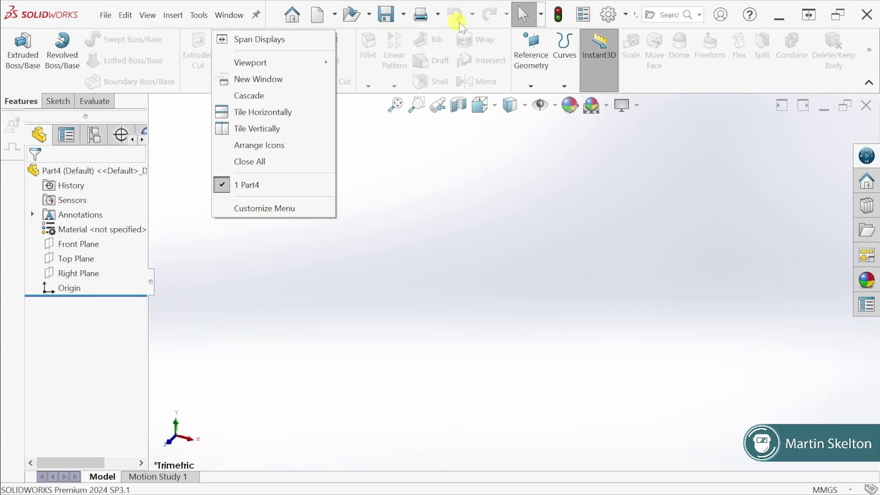
pyautogui.click(443, 126)
pyautogui.click(107, 15)
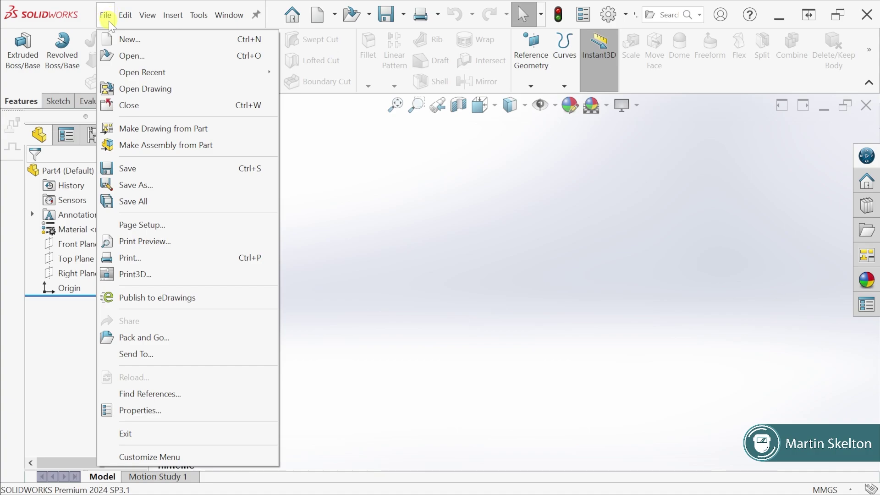
pyautogui.click(355, 196)
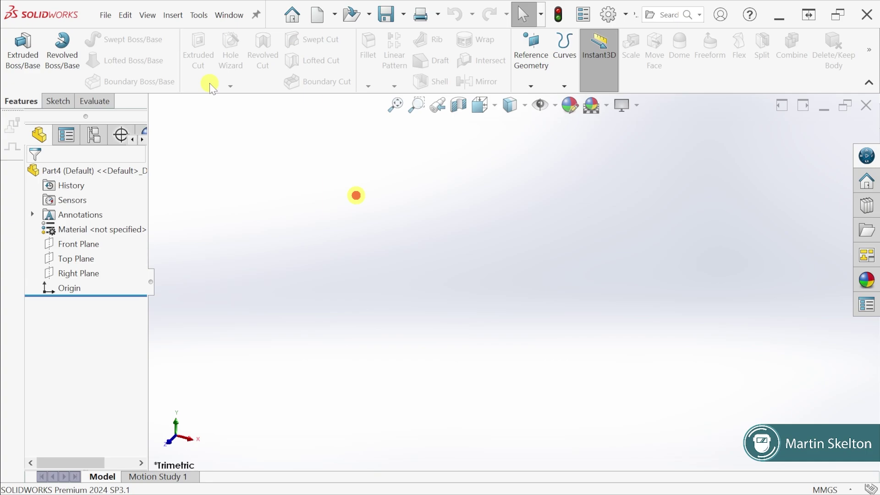
pyautogui.click(125, 15)
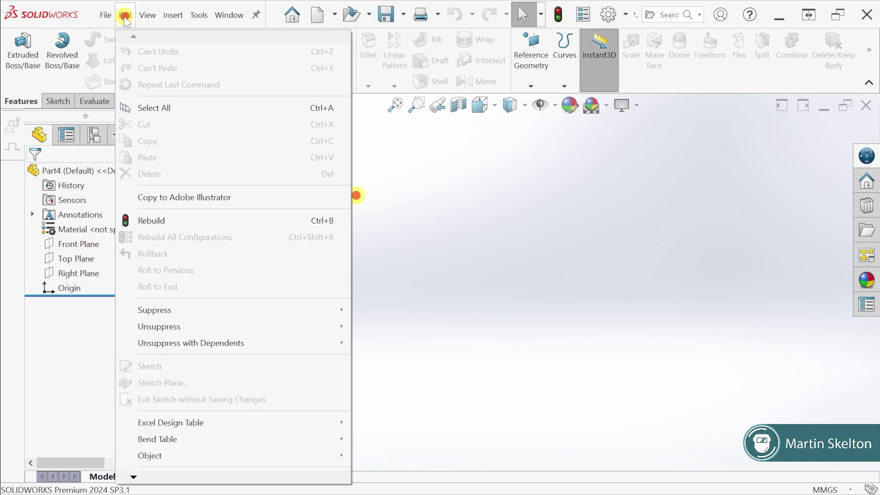
pyautogui.moveTo(150, 17)
pyautogui.moveTo(192, 19)
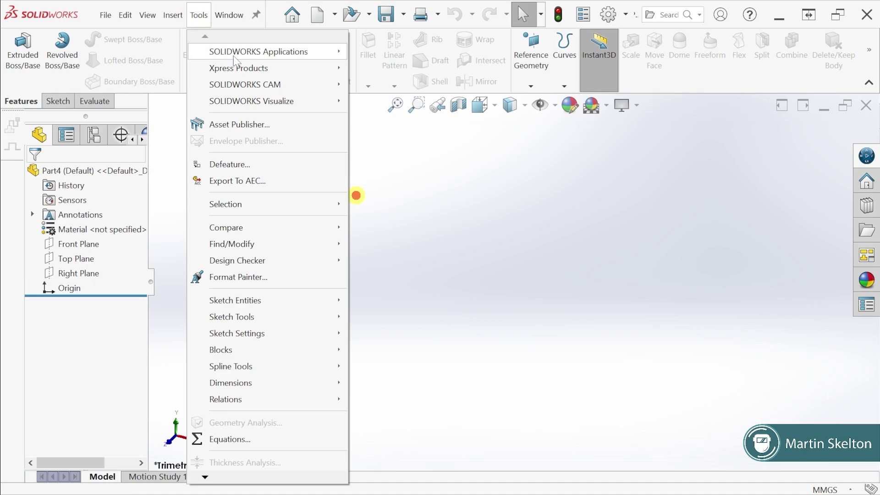
pyautogui.click(474, 181)
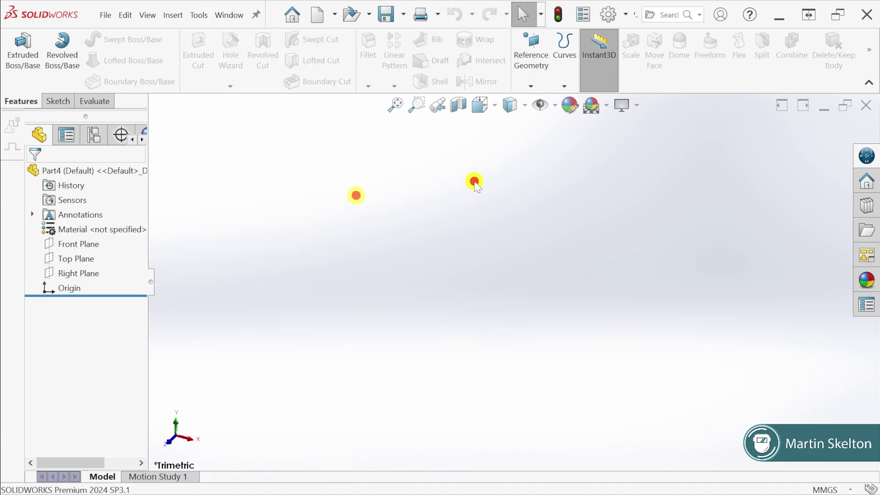
pyautogui.click(280, 168)
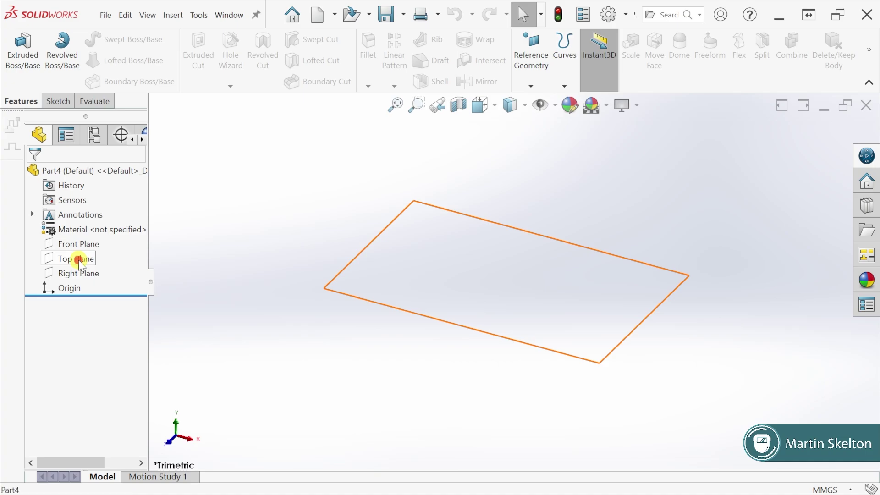
# - Start a new sketch on the Top Plane
pyautogui.rightClick(79, 260)
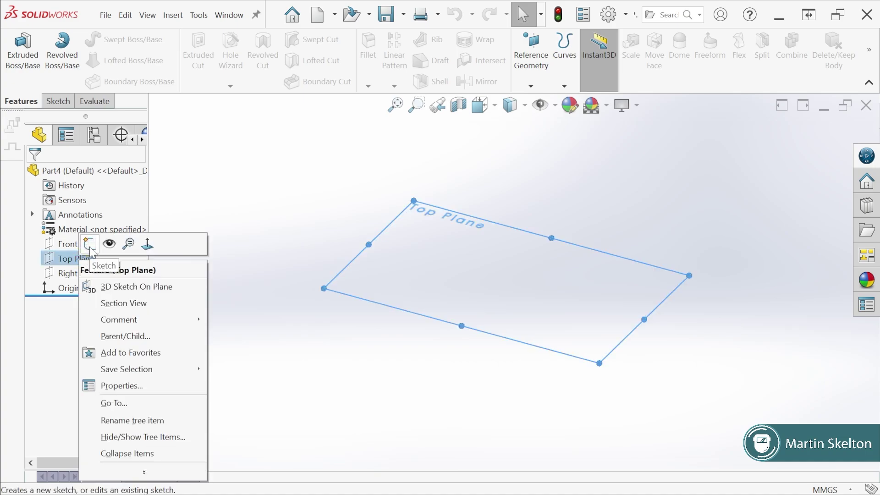
pyautogui.click(90, 246)
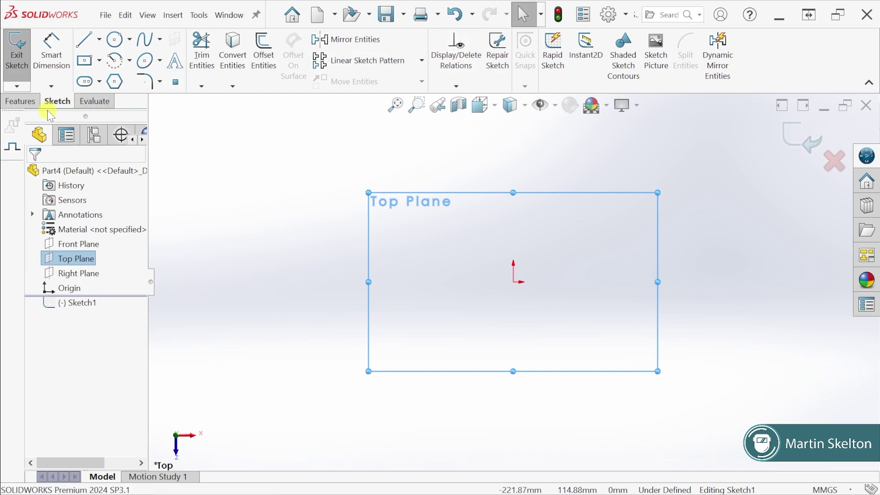
pyautogui.click(27, 100)
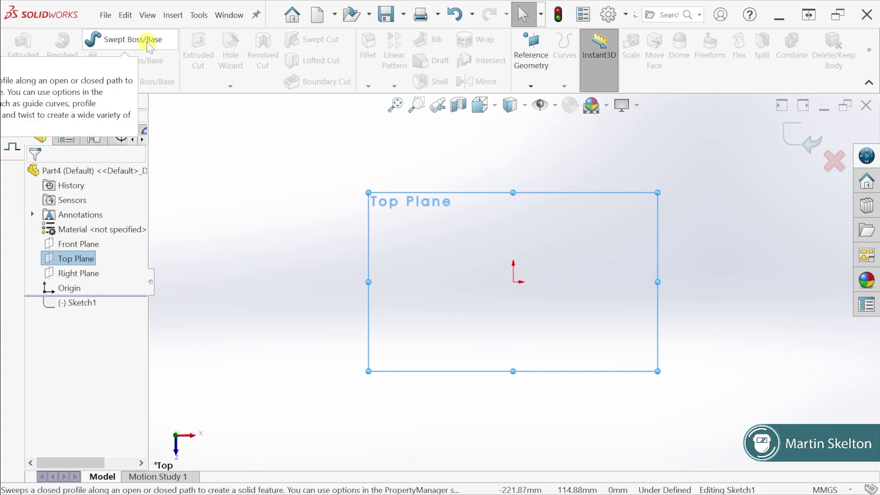
pyautogui.click(530, 86)
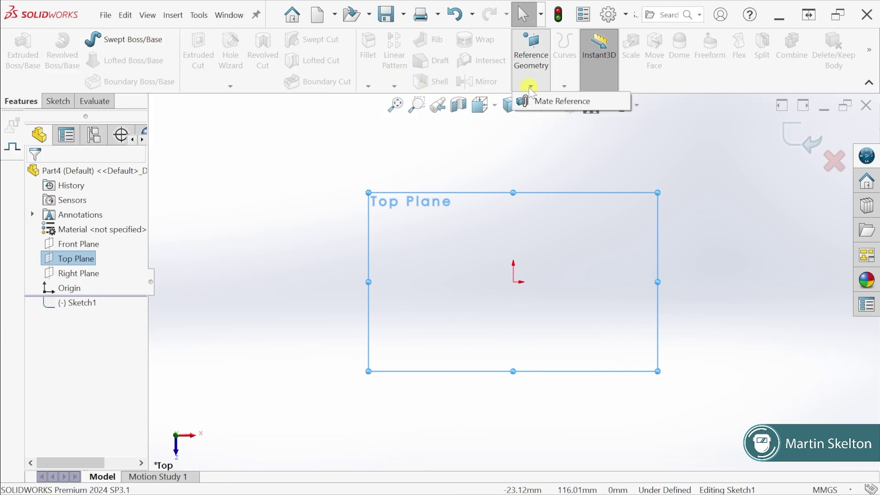
pyautogui.click(530, 86)
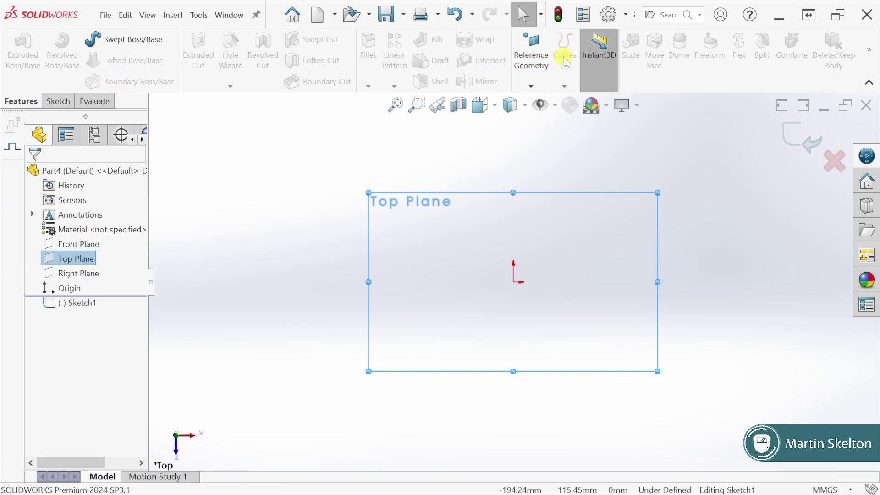
pyautogui.click(100, 103)
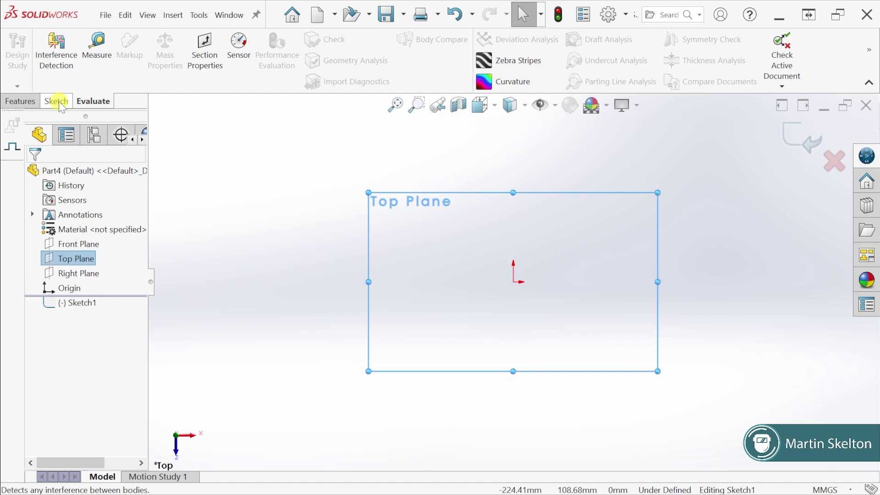
pyautogui.click(59, 100)
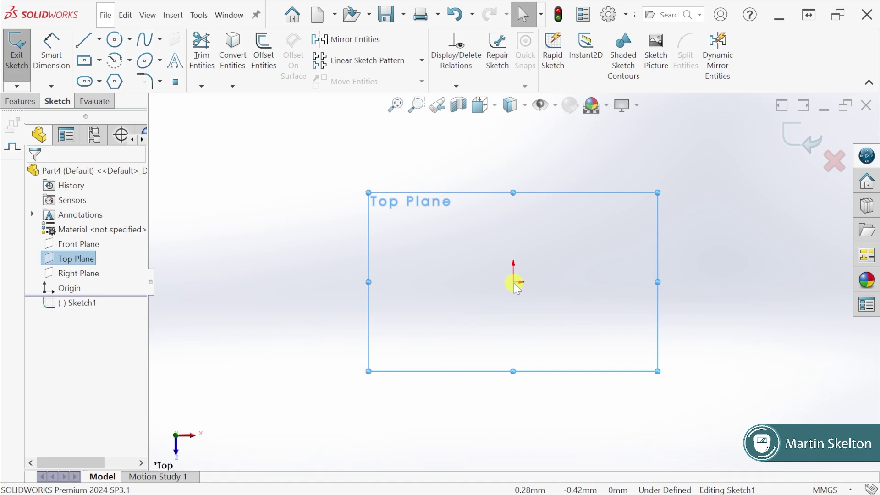
# - Sketch a single horizontal solid line above the origin with the Line tool, ending the chain after one segment
pyautogui.click(100, 40)
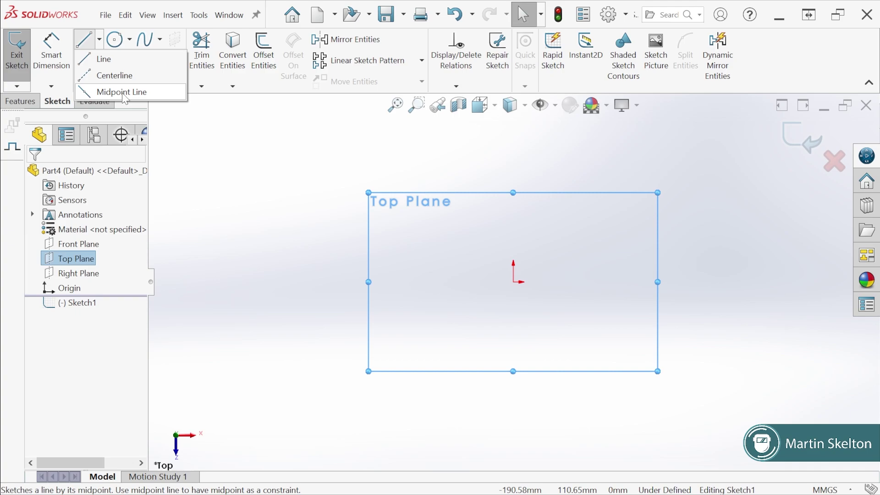
pyautogui.click(109, 59)
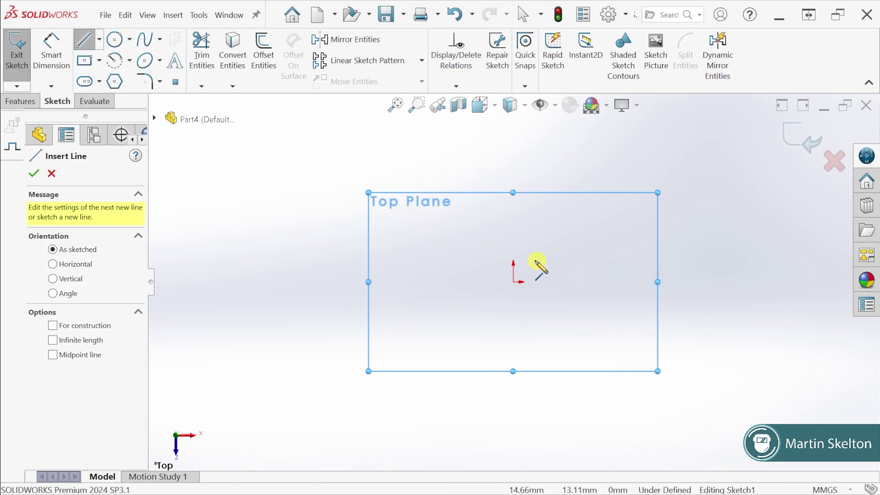
pyautogui.click(356, 216)
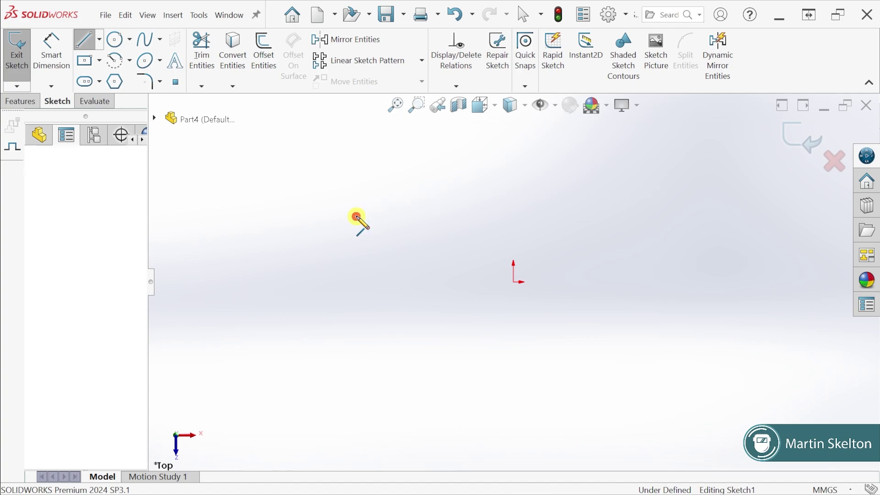
pyautogui.click(544, 216)
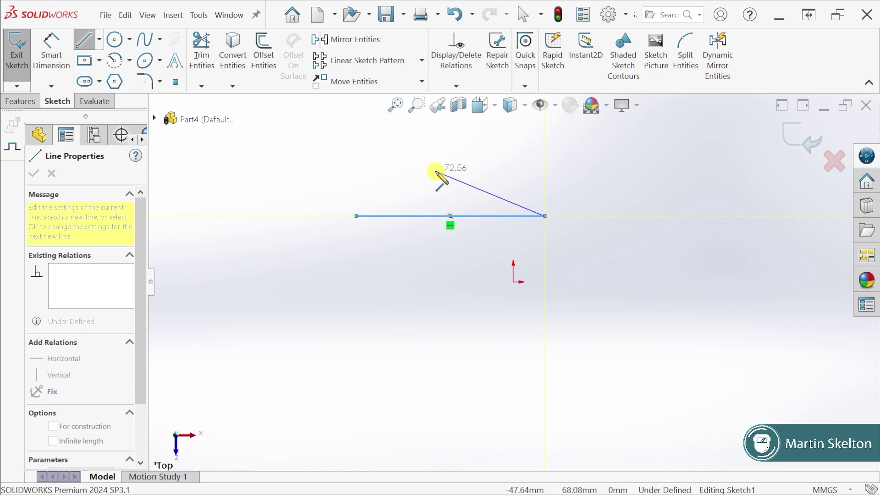
pyautogui.press('Escape')
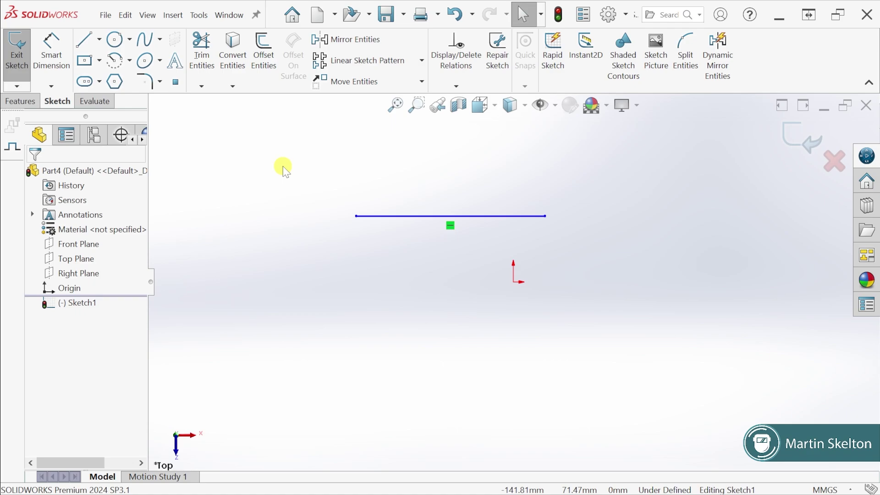
# - Sketch a horizontal centerline above the solid line, aligned with its two ends, and end the chain
pyautogui.click(100, 40)
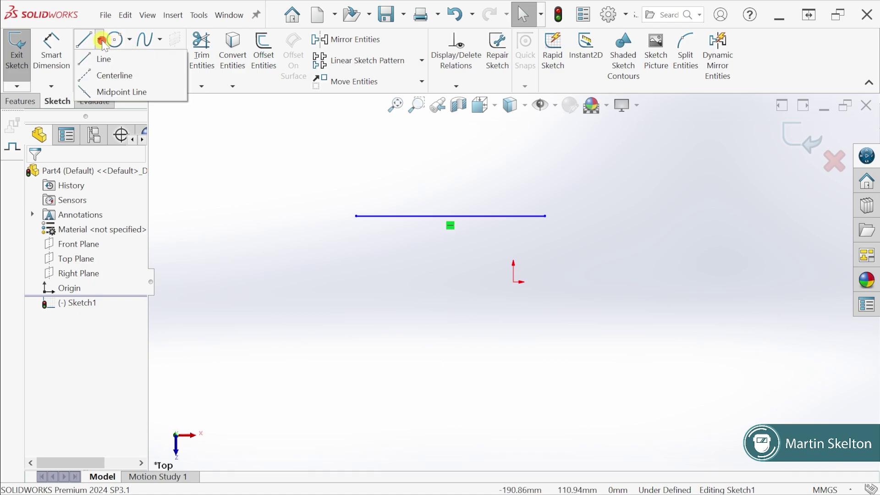
pyautogui.click(106, 75)
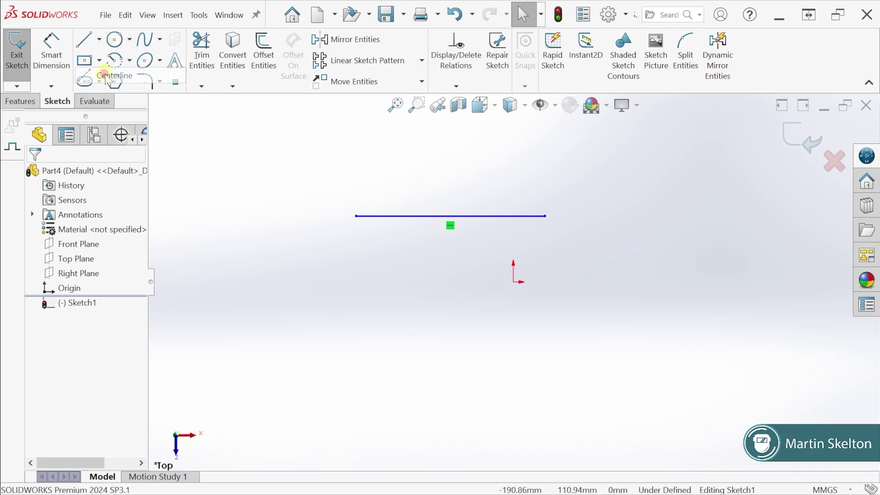
pyautogui.click(357, 177)
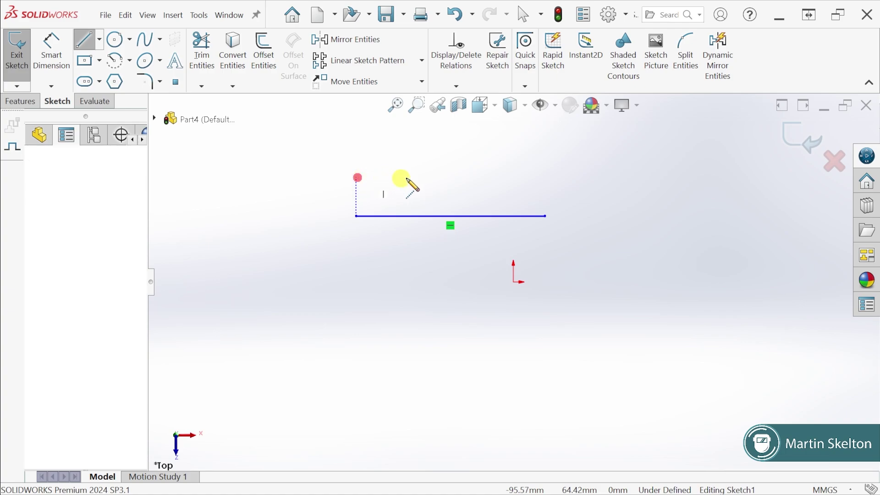
pyautogui.click(545, 177)
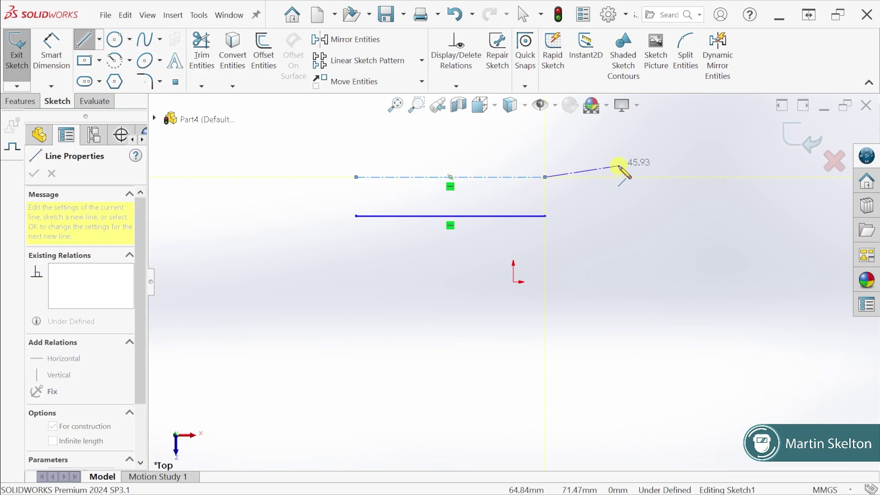
pyautogui.press('Escape')
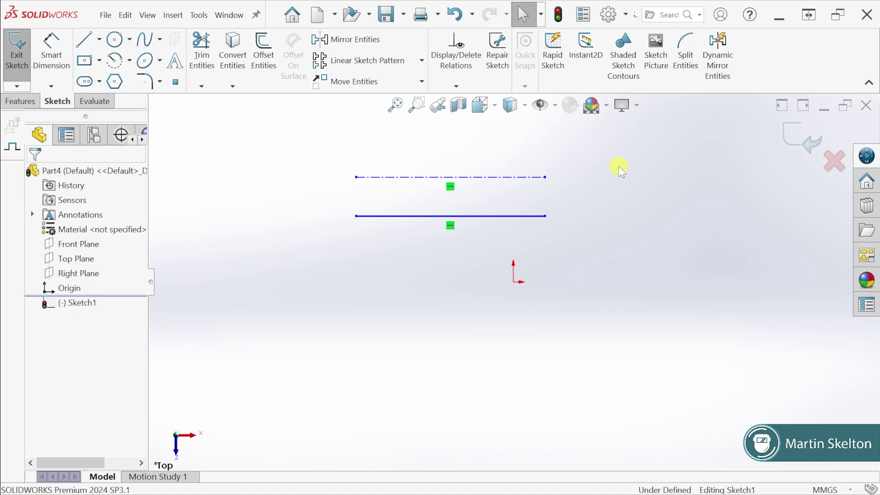
# - Sketch a horizontal midpoint line about 128 mm long above the centerline, ending after one segment
pyautogui.click(99, 40)
pyautogui.click(107, 91)
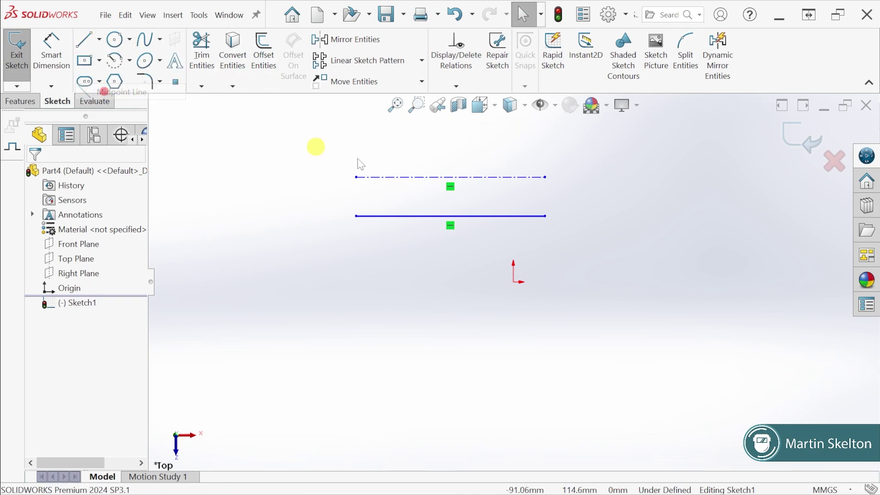
pyautogui.scroll(-3, 476, 195)
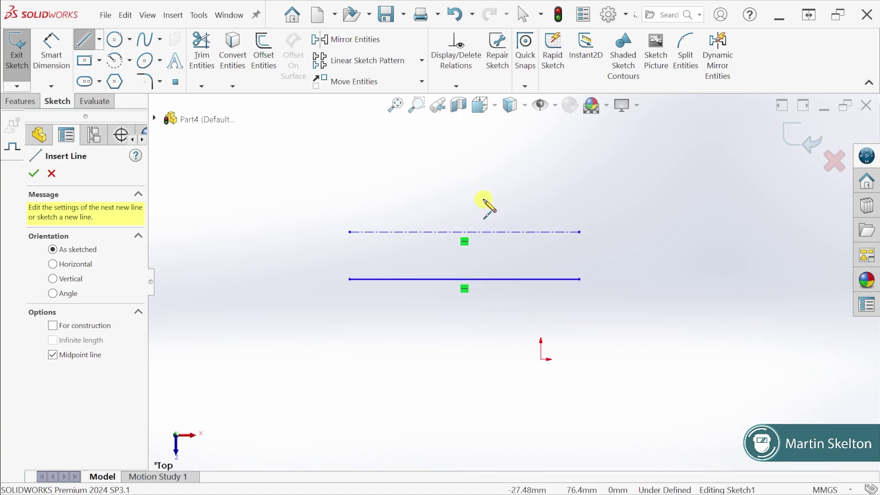
pyautogui.click(457, 199)
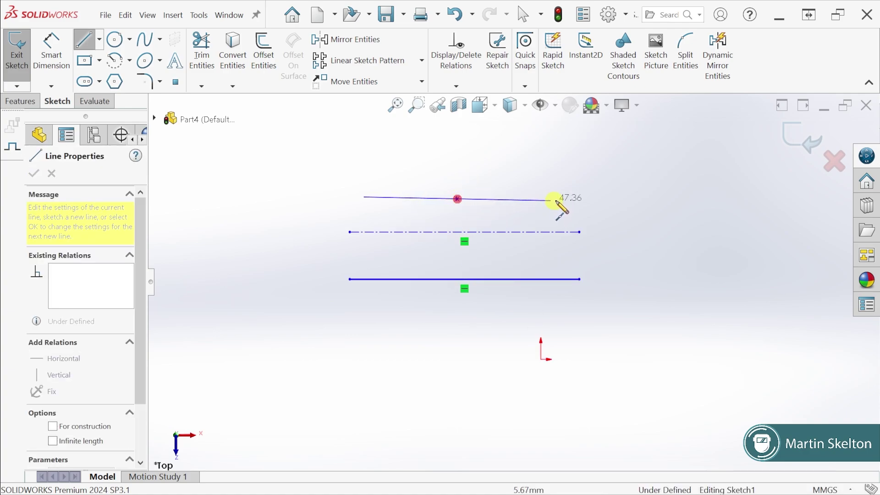
pyautogui.click(583, 198)
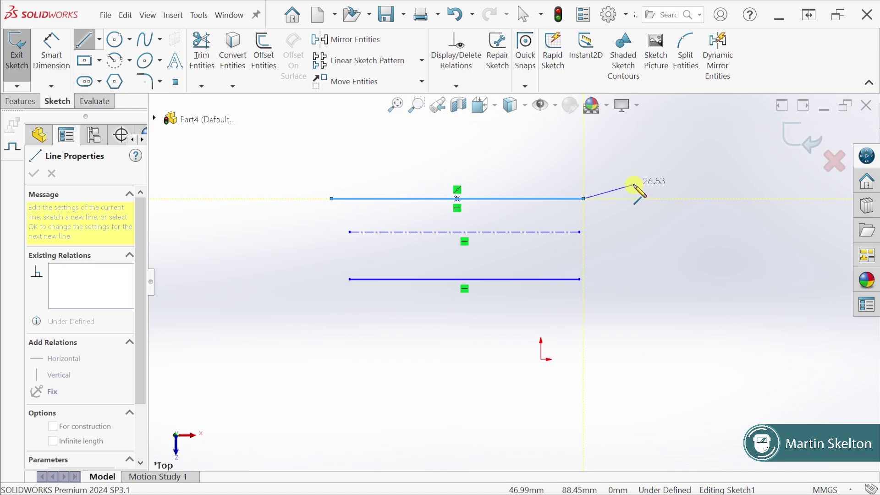
pyautogui.press('Escape')
pyautogui.press('Escape')
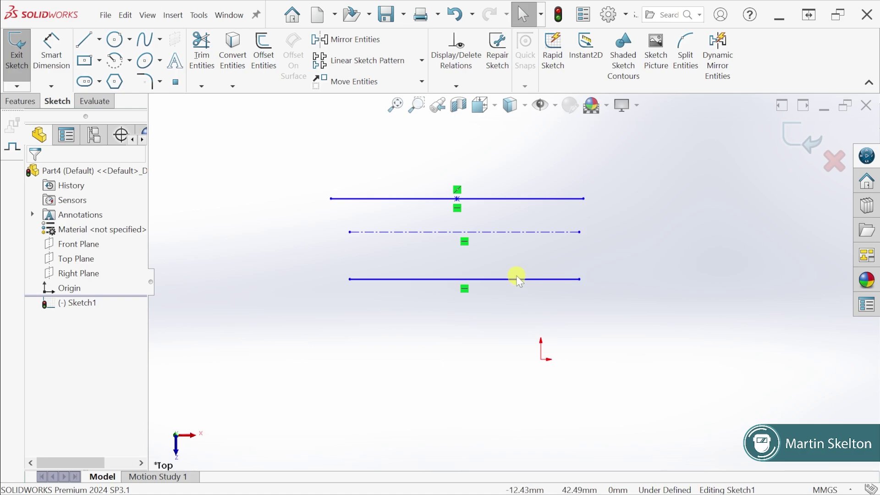
# - Make the lowest solid line construction geometry through its line properties
pyautogui.click(444, 281)
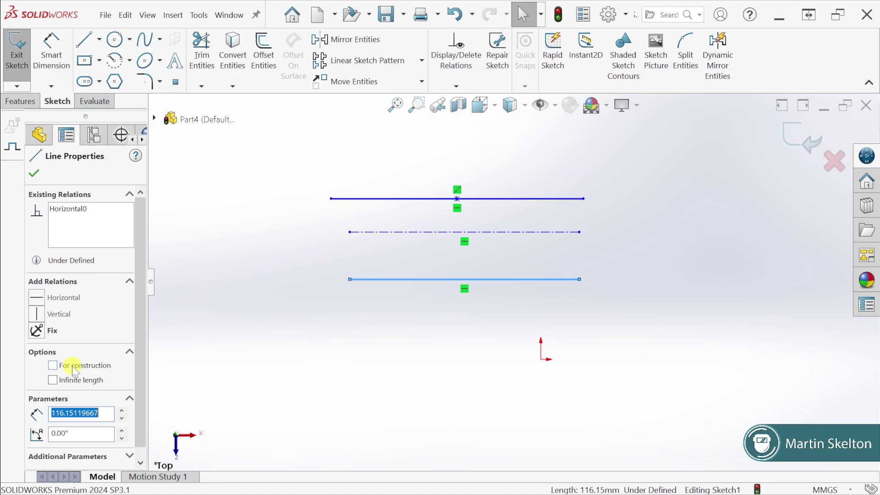
pyautogui.click(53, 365)
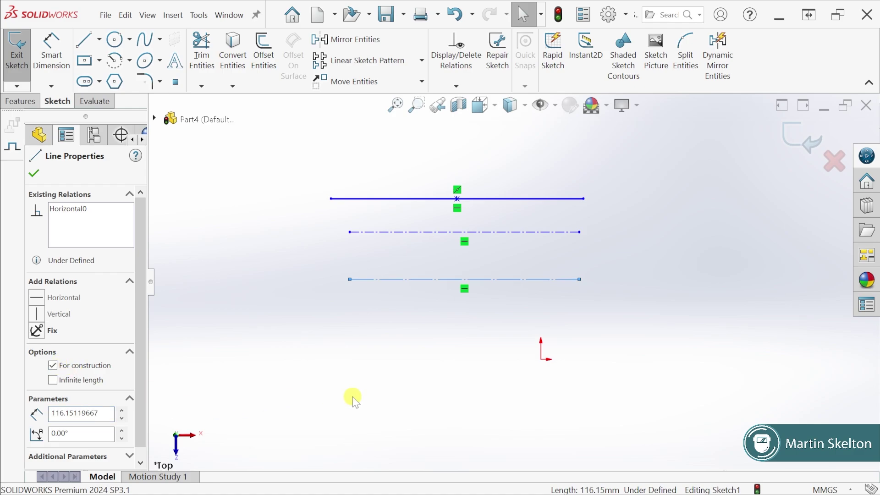
pyautogui.click(358, 378)
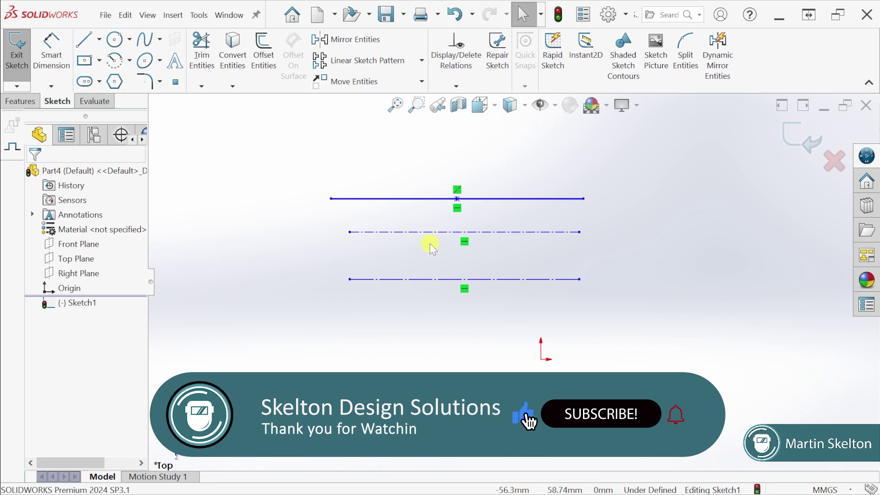
# - Turn off the For construction option on the lowest line to make it solid again
pyautogui.click(430, 280)
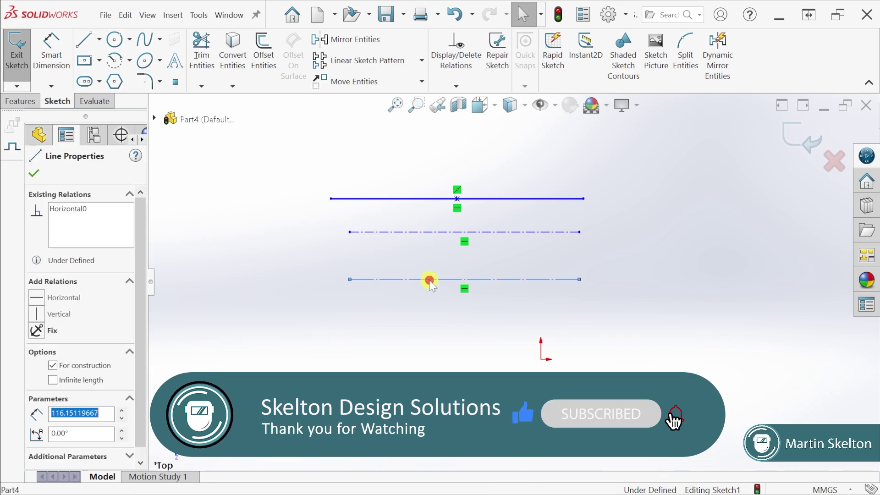
pyautogui.click(52, 365)
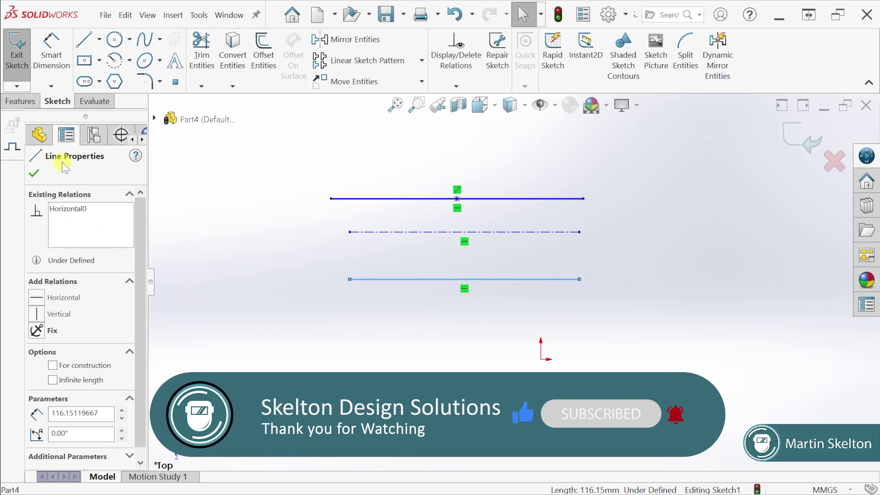
pyautogui.click(33, 174)
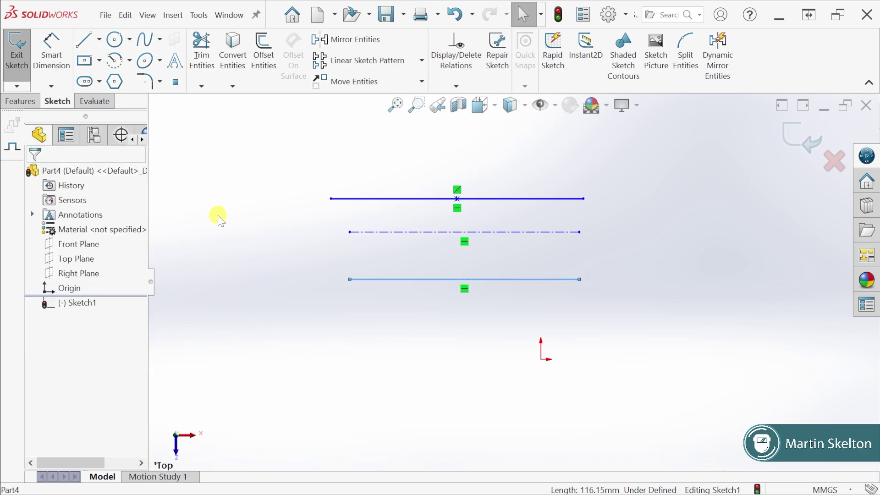
pyautogui.click(237, 225)
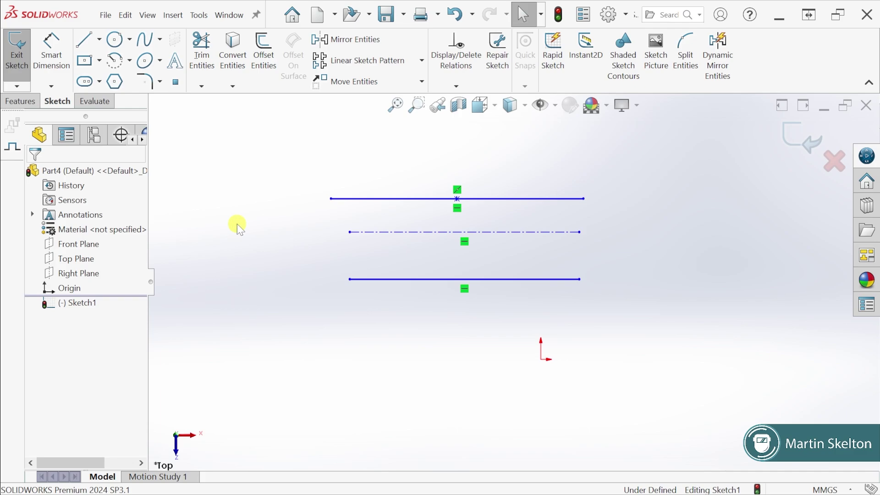
# - Convert the lowest solid line to construction geometry with the Construction Geometry toggle
pyautogui.click(395, 279)
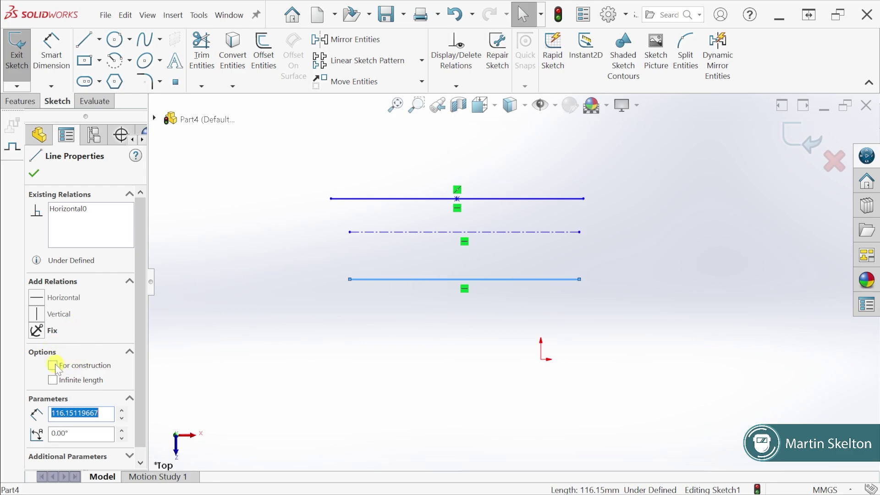
pyautogui.click(281, 279)
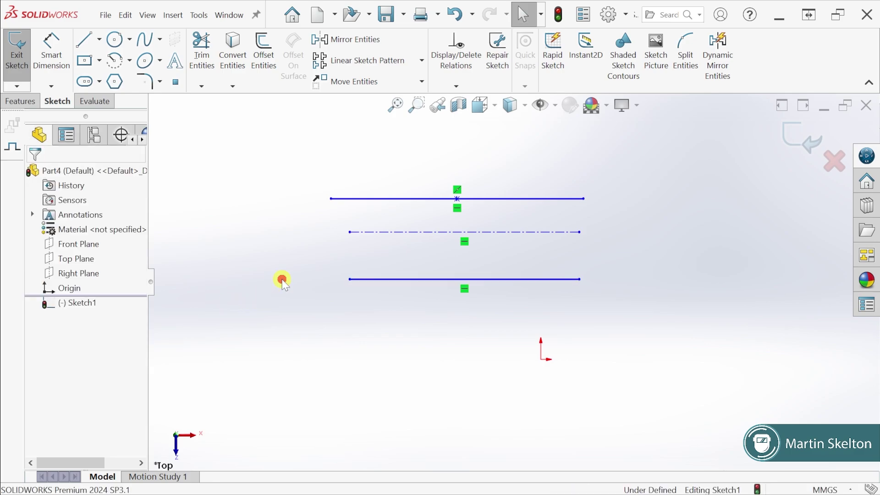
pyautogui.click(378, 279)
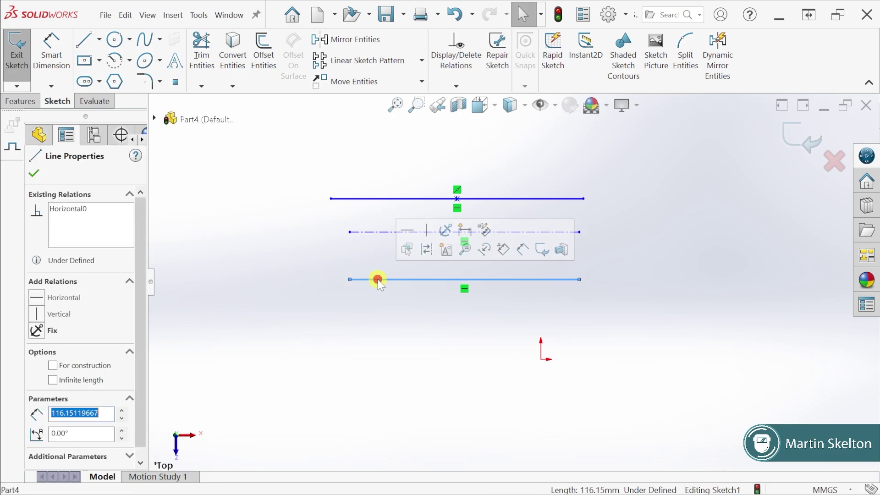
pyautogui.click(429, 253)
pyautogui.press('Escape')
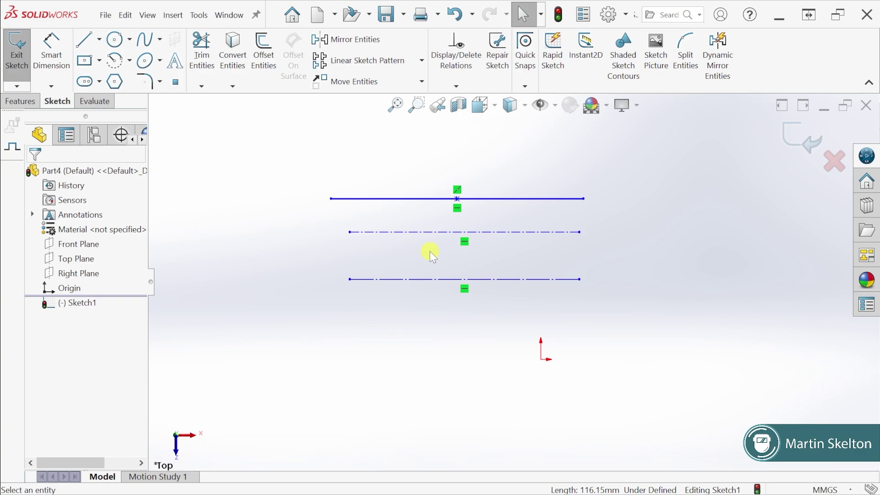
# - Switch the middle centerline to a solid line and back to construction geometry
pyautogui.click(400, 280)
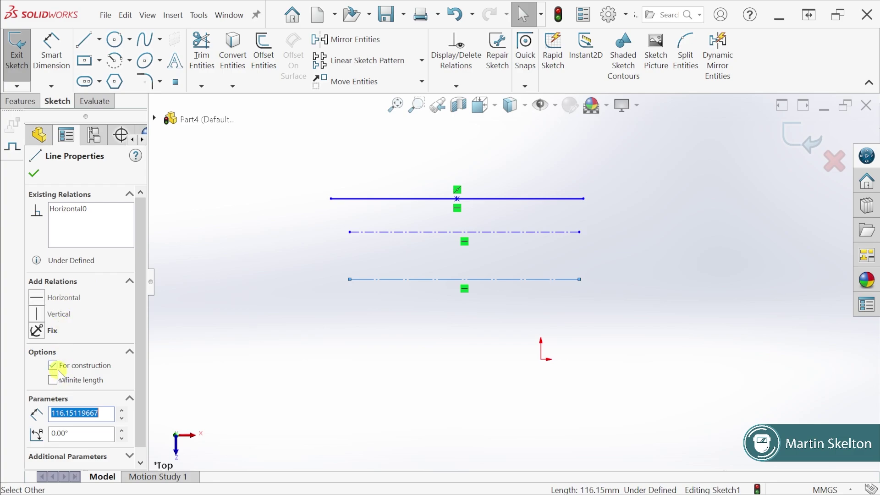
pyautogui.click(415, 233)
pyautogui.hotkey('ctrl', 'z')
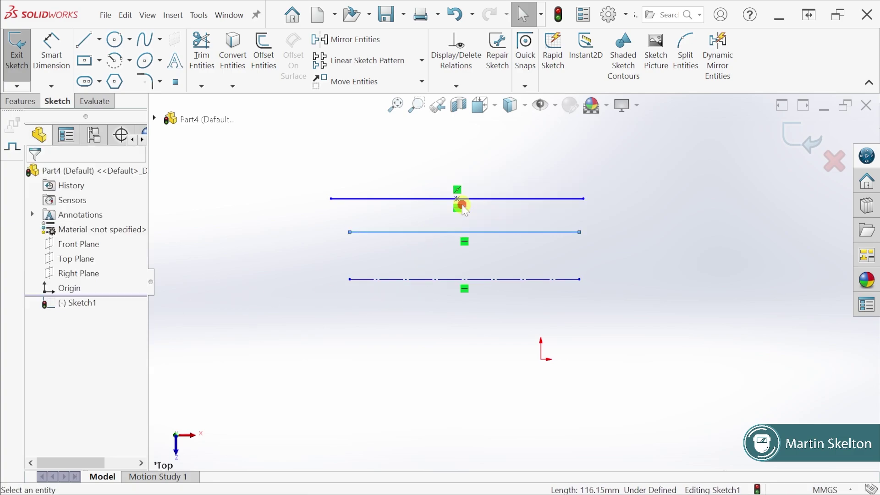
pyautogui.click(410, 232)
pyautogui.click(458, 204)
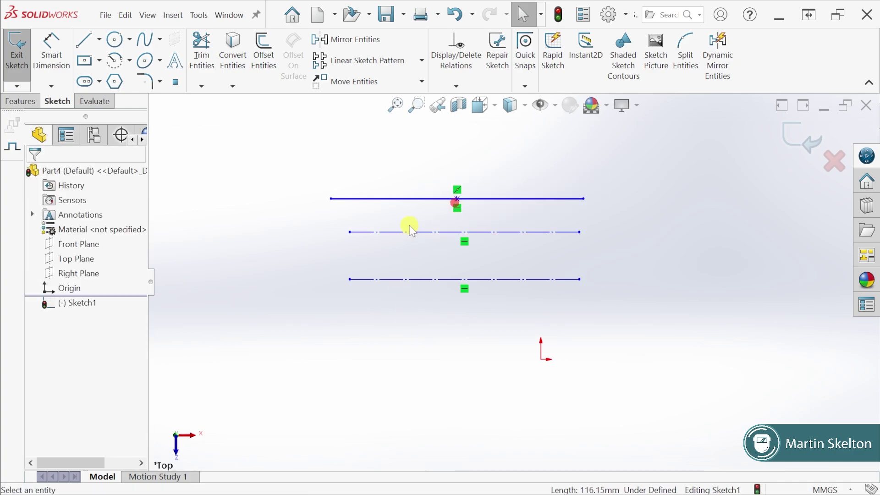
# - Switch the uppermost midpoint line to construction geometry and back to a solid line
pyautogui.click(417, 200)
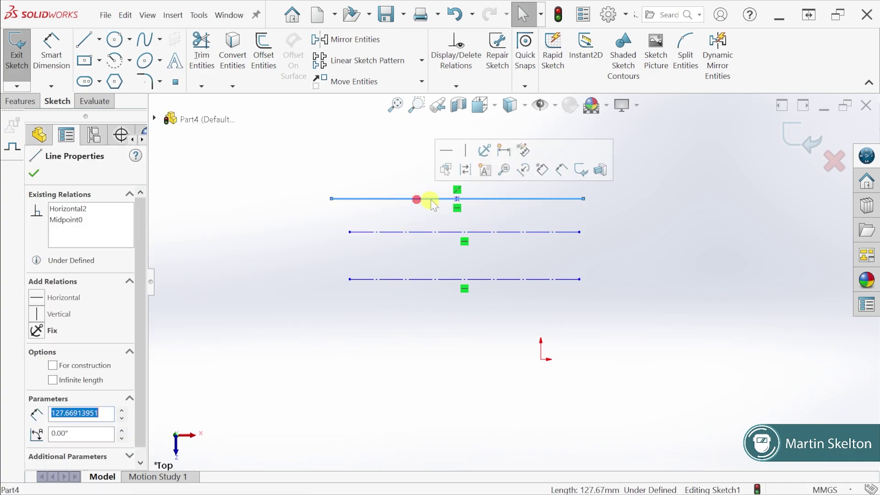
pyautogui.click(469, 168)
pyautogui.click(430, 198)
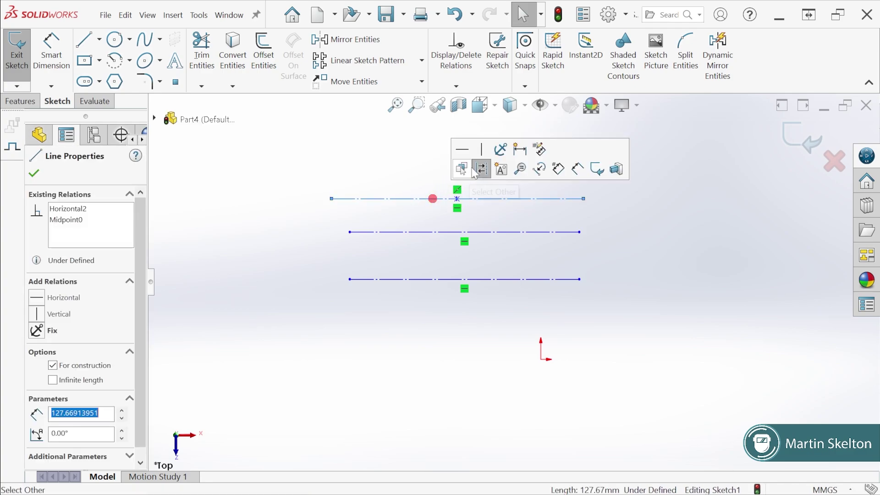
pyautogui.click(476, 166)
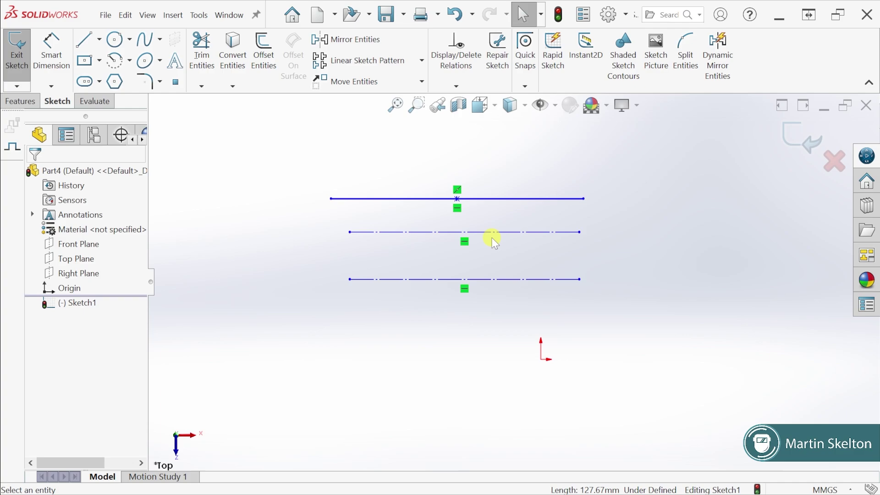
# - Give the lowest construction line infinite length and inspect how far it extends past the other lines
pyautogui.scroll(1, 515, 214)
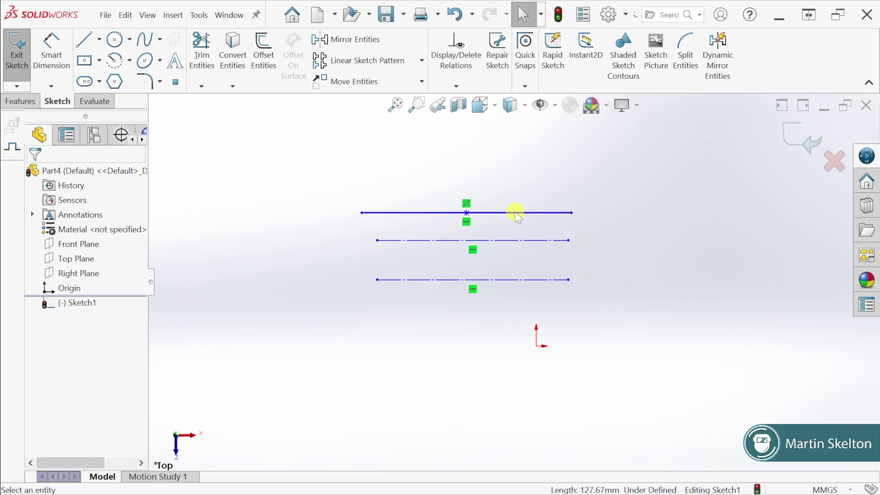
pyautogui.scroll(-2, 556, 230)
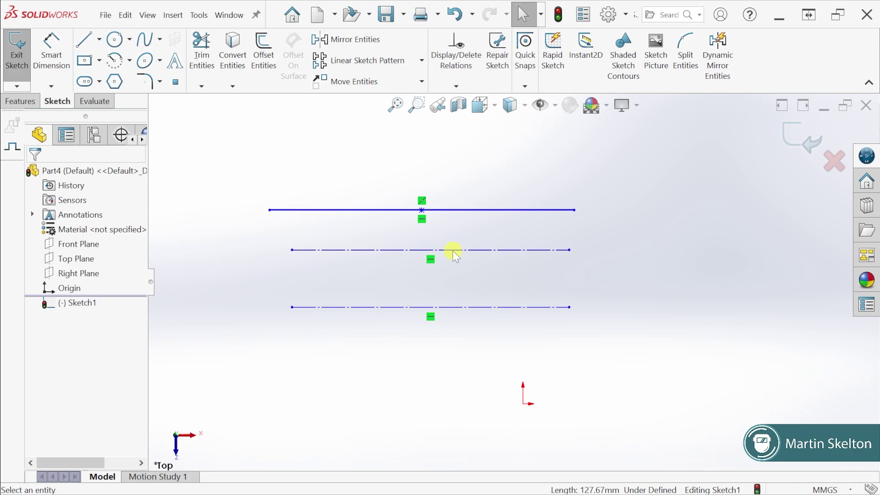
pyautogui.click(459, 309)
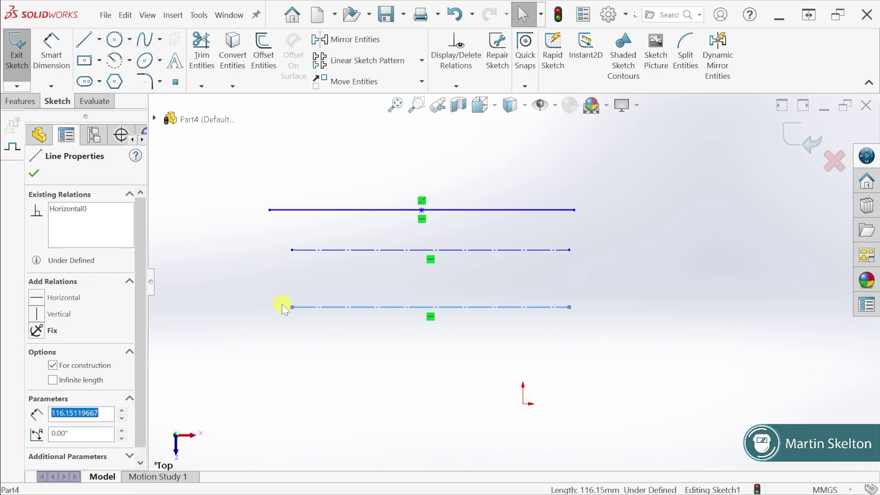
pyautogui.click(53, 380)
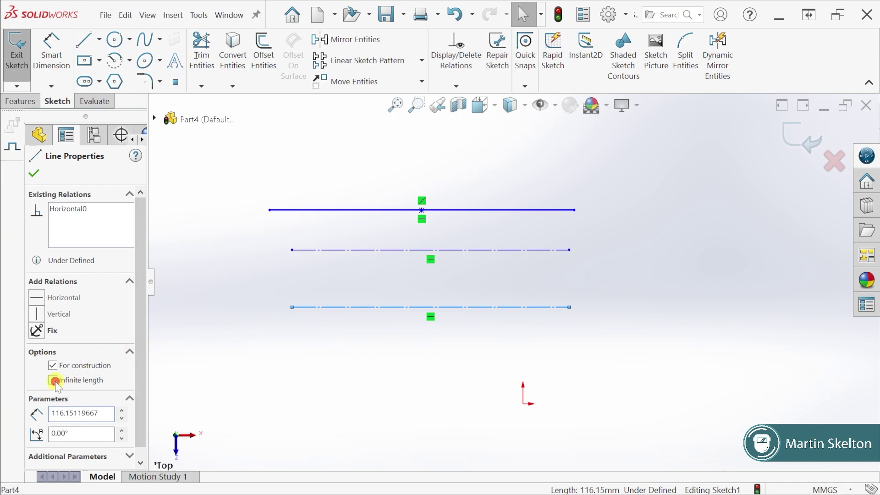
pyautogui.press('f')
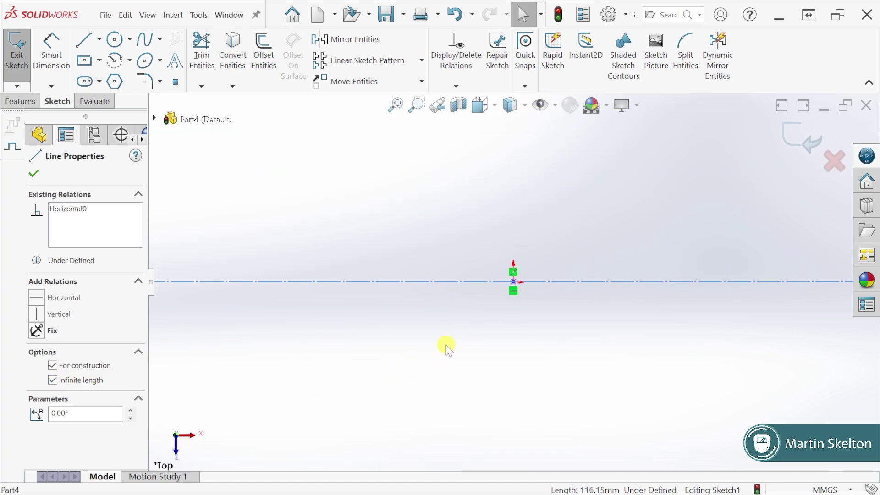
pyautogui.scroll(-2, 517, 287)
pyautogui.scroll(-5, 468, 268)
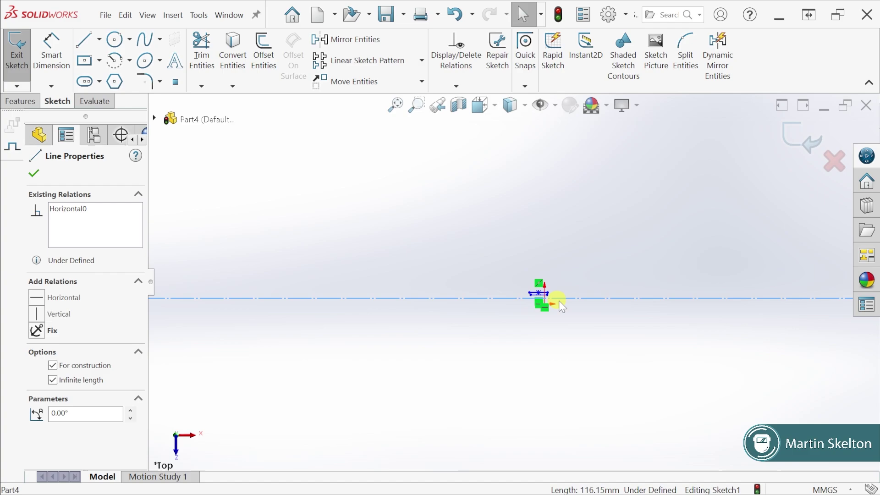
pyautogui.scroll(-3, 467, 270)
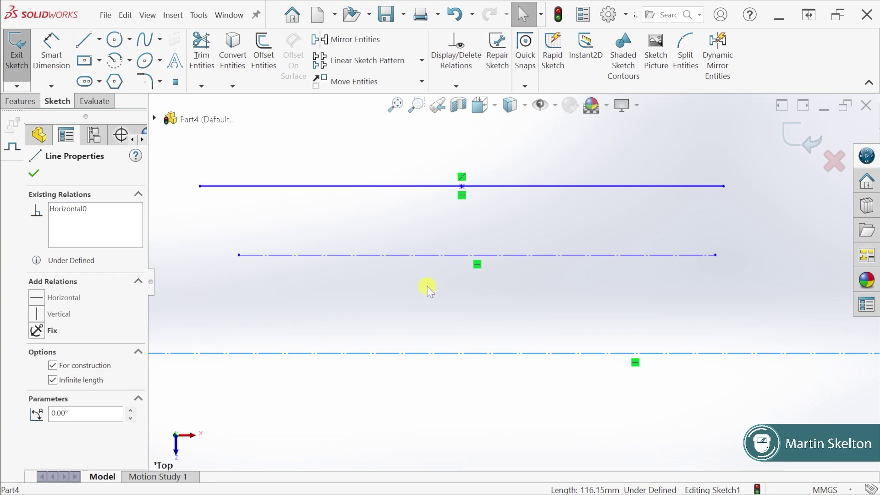
# - Turn off infinite length for the lowest construction line and close its properties
pyautogui.click(53, 380)
pyautogui.press('f')
pyautogui.scroll(-3, 552, 321)
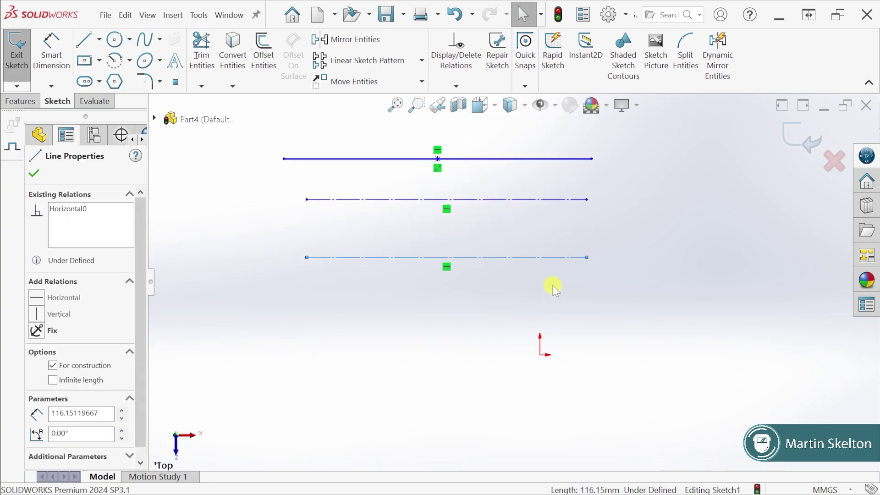
pyautogui.press('Return')
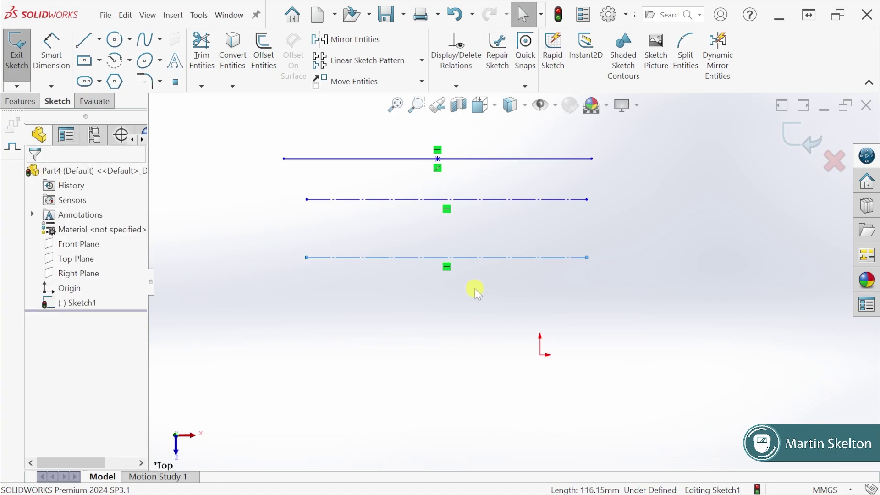
pyautogui.click(475, 293)
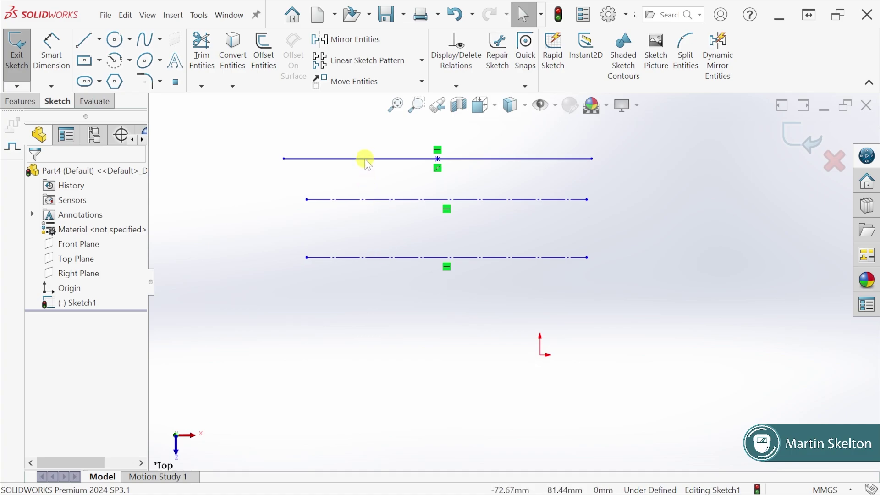
# - Dimension the vertical distance between the origin and the uppermost line's right endpoint at 81.25 mm
pyautogui.click(57, 47)
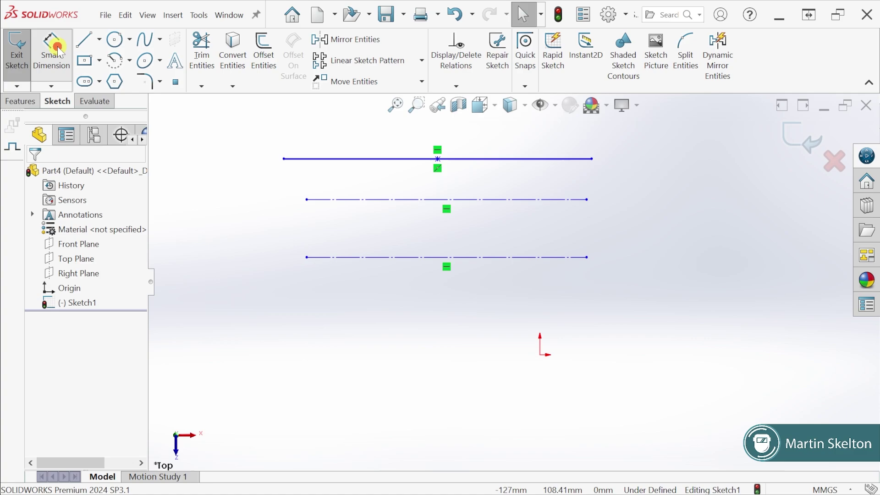
pyautogui.click(592, 160)
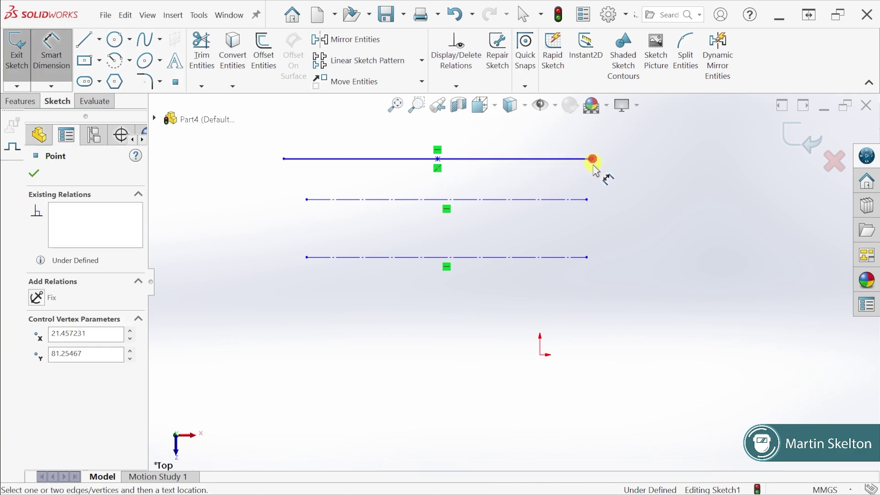
pyautogui.click(540, 355)
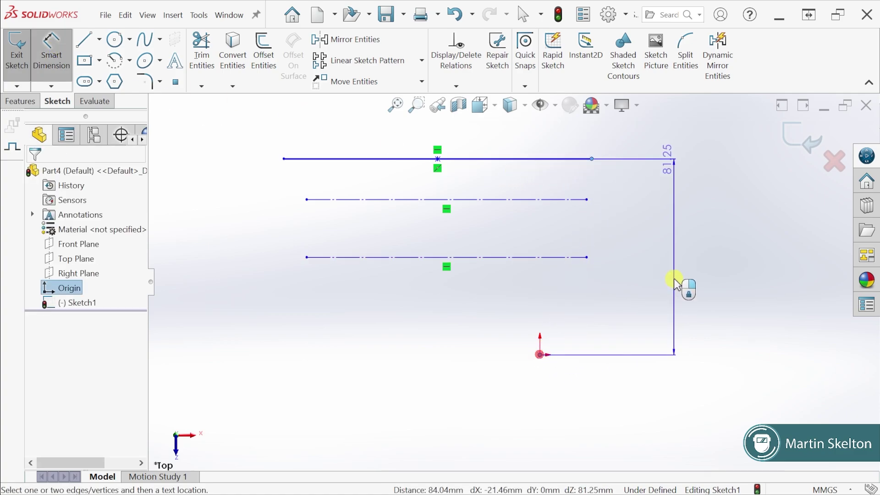
pyautogui.click(662, 298)
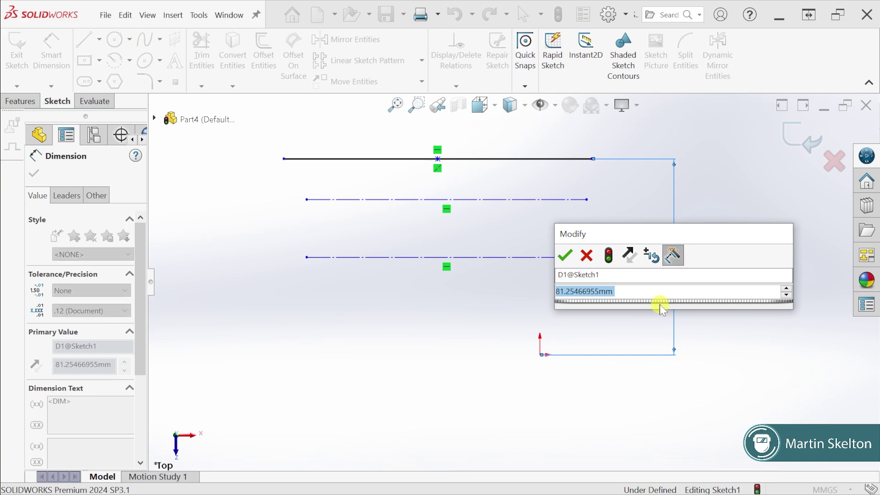
pyautogui.write('81.25')
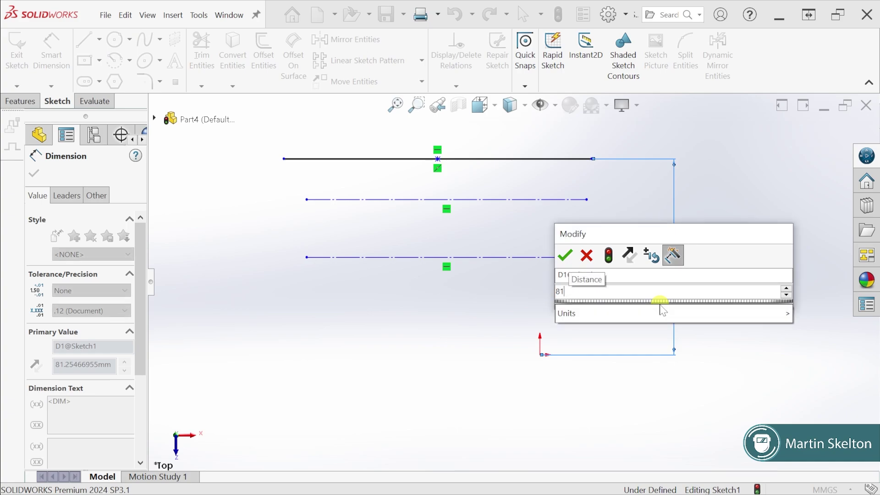
pyautogui.press('Return')
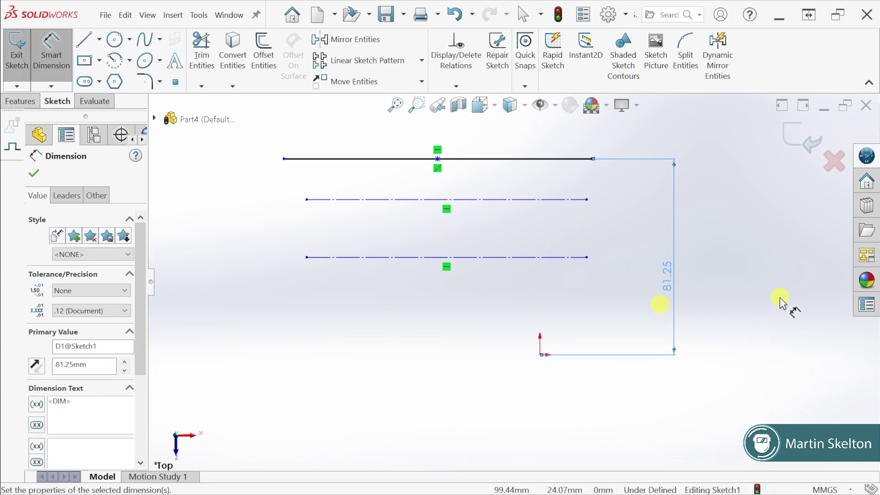
pyautogui.click(780, 297)
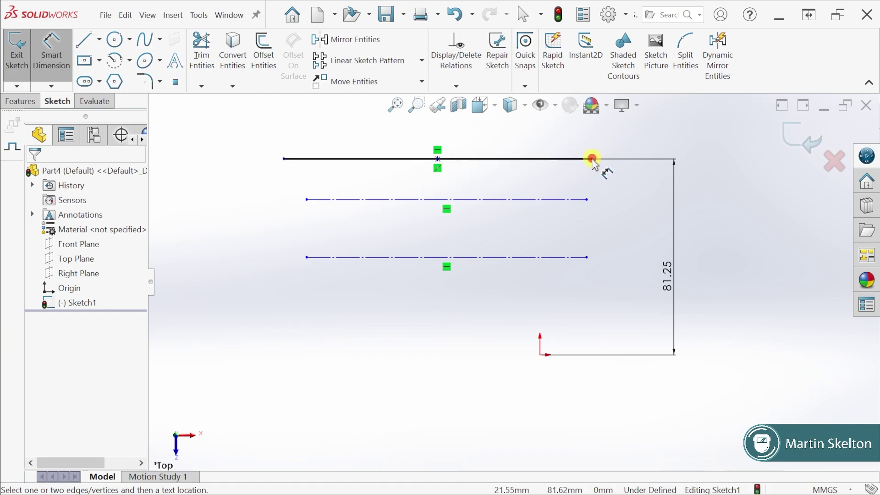
# - Dimension the horizontal distance between the origin and the uppermost line's right endpoint at 21 mm
pyautogui.click(592, 158)
pyautogui.click(540, 354)
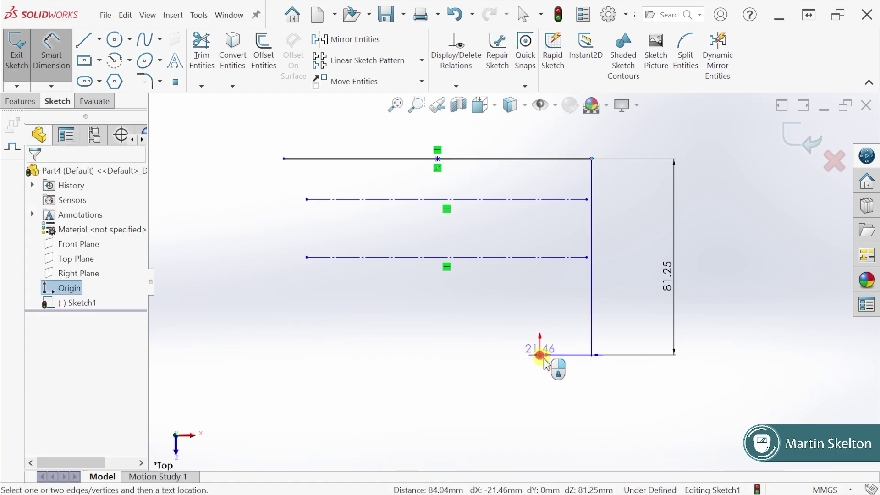
pyautogui.click(564, 391)
pyautogui.write('21')
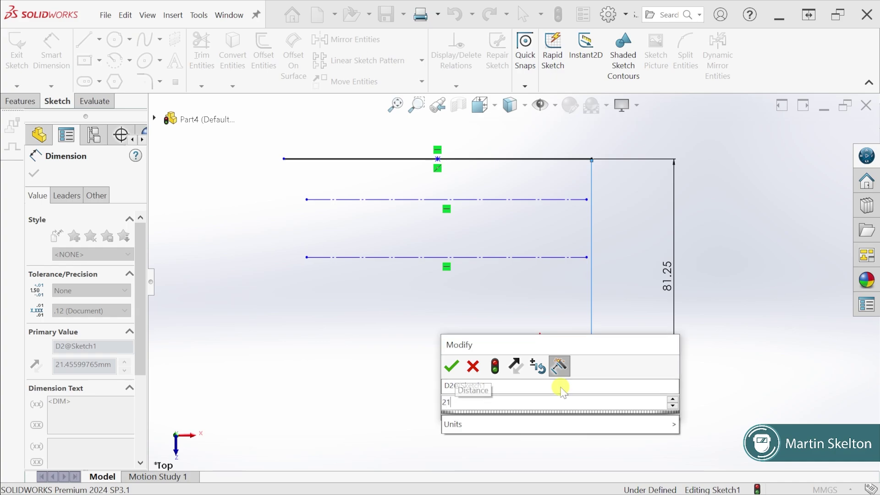
pyautogui.press('Return')
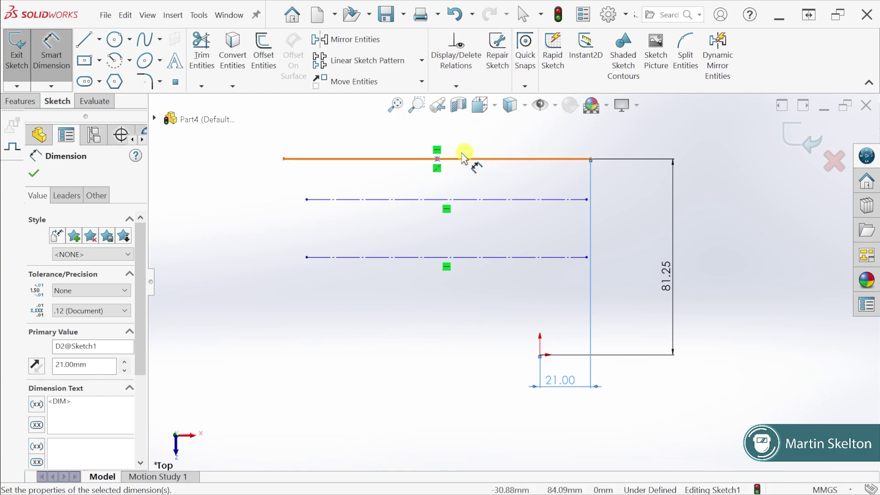
# - Dimension the uppermost line's length at 128 mm and finish dimensioning
pyautogui.click(302, 159)
pyautogui.click(444, 142)
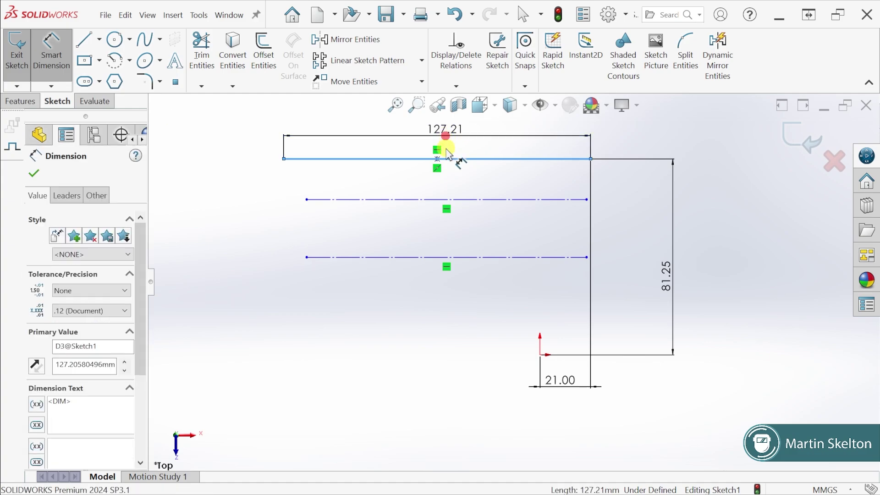
pyautogui.write('18')
pyautogui.press('BackSpace')
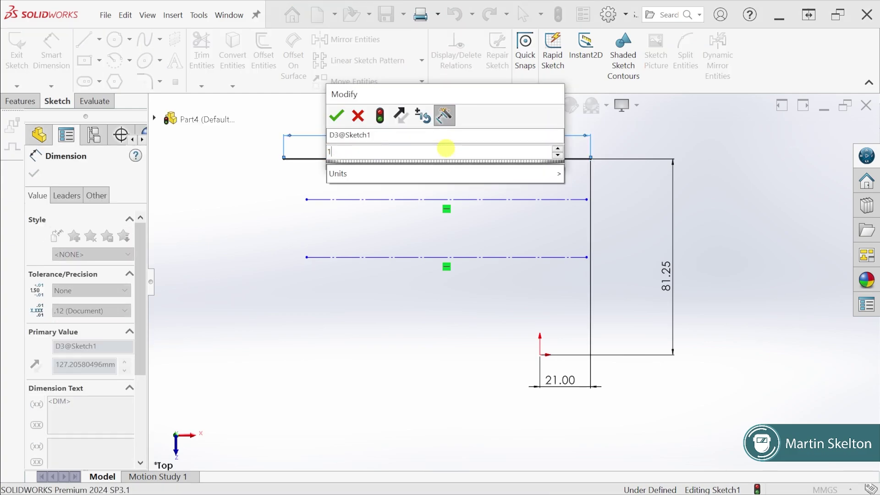
pyautogui.write('28')
pyautogui.press('Return')
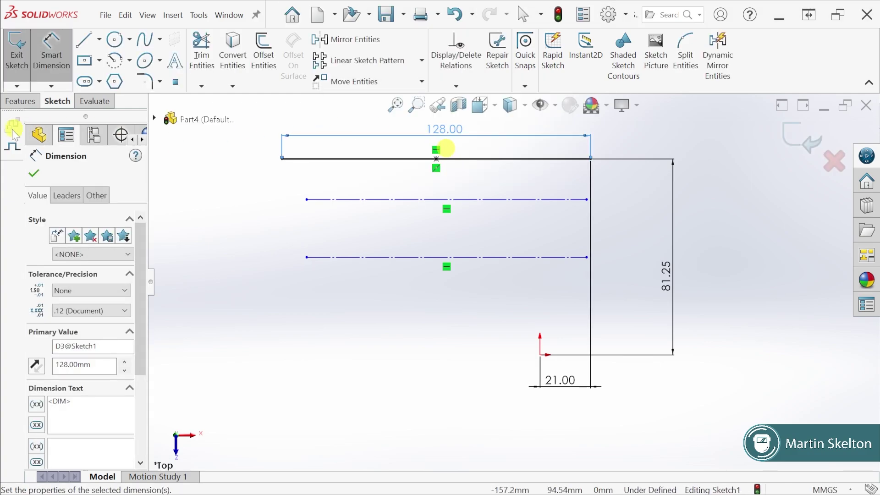
pyautogui.click(34, 173)
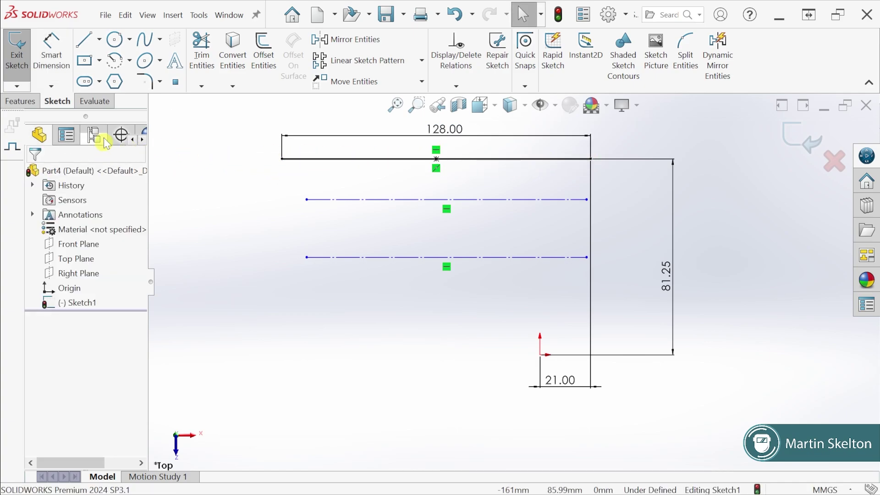
# - Check the dimensioned line's definition status, and shorten the two centerlines to about 87 mm and 76 mm by moving their right endpoints
pyautogui.click(284, 158)
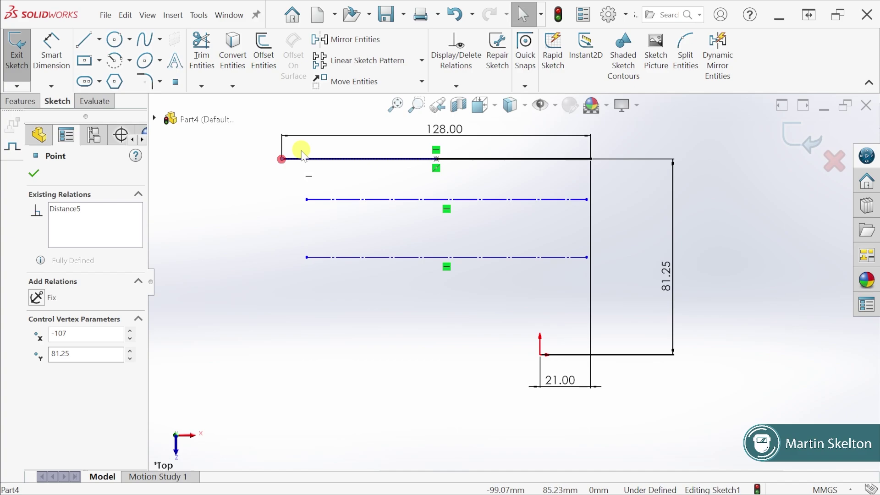
pyautogui.click(355, 158)
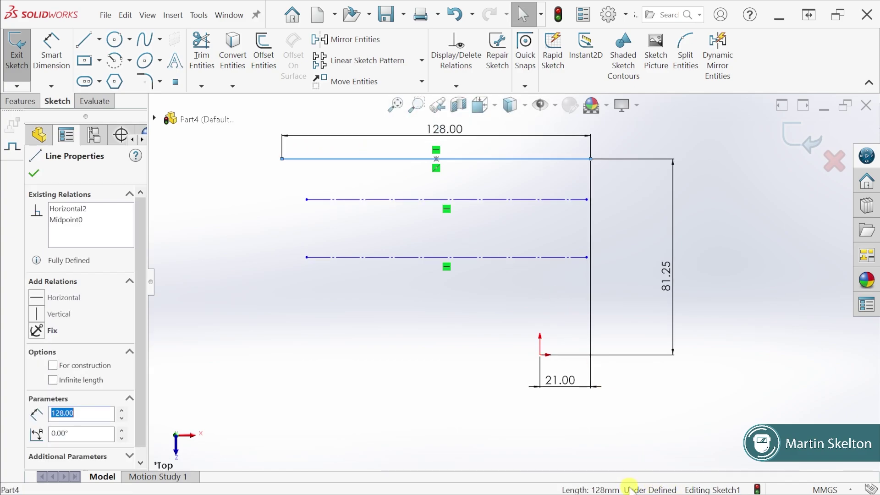
pyautogui.click(709, 246)
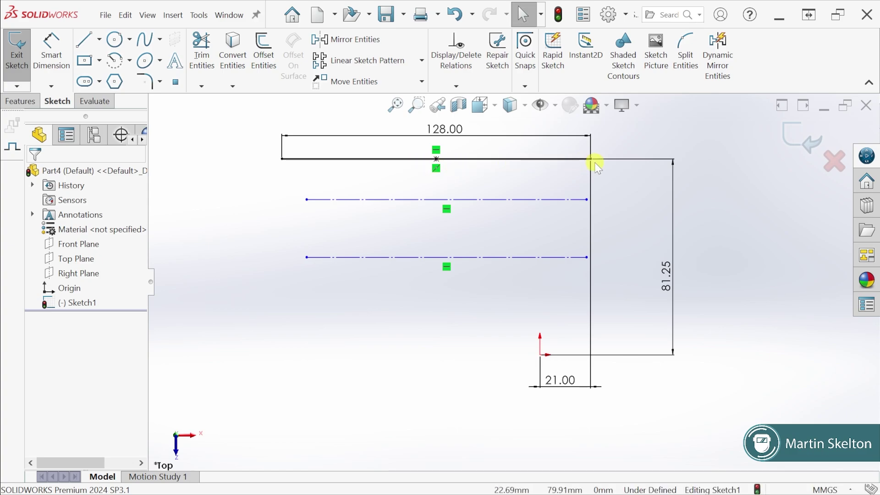
pyautogui.moveTo(586, 200); pyautogui.dragTo(515, 191)
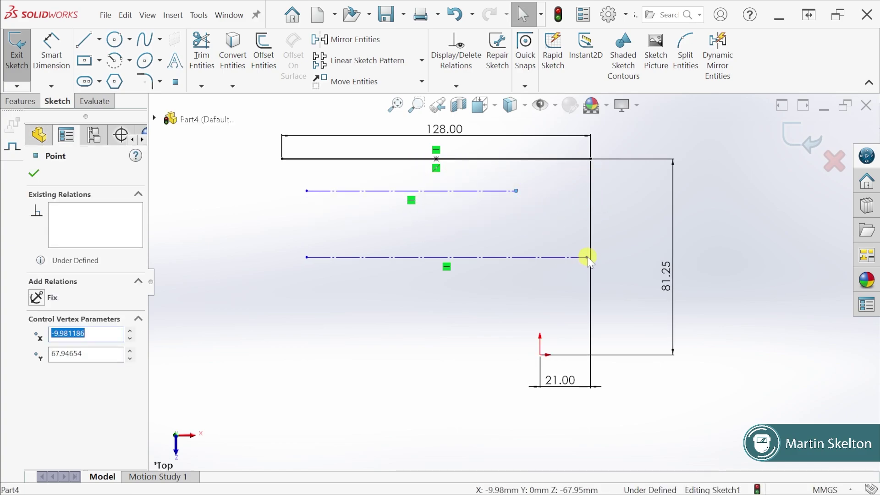
pyautogui.moveTo(587, 257); pyautogui.dragTo(491, 240)
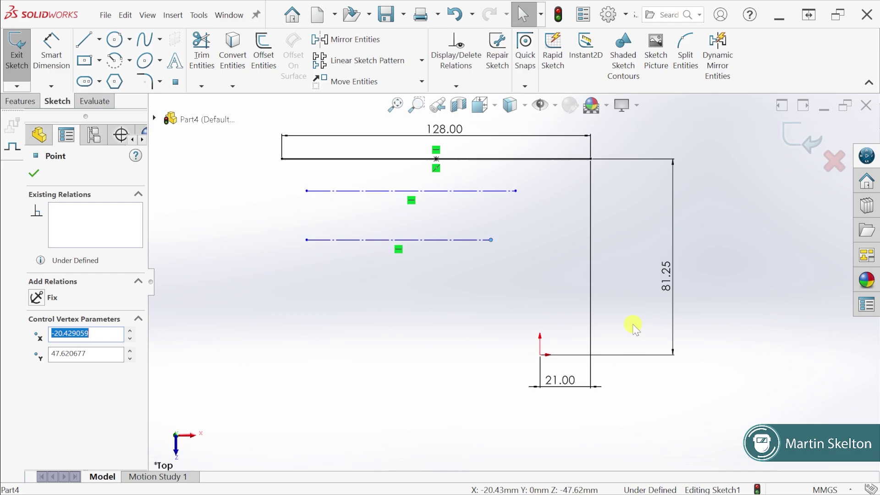
# - Delete the dimensioned line, both centerlines and the leftover midpoint so the sketch is empty
pyautogui.click(481, 158)
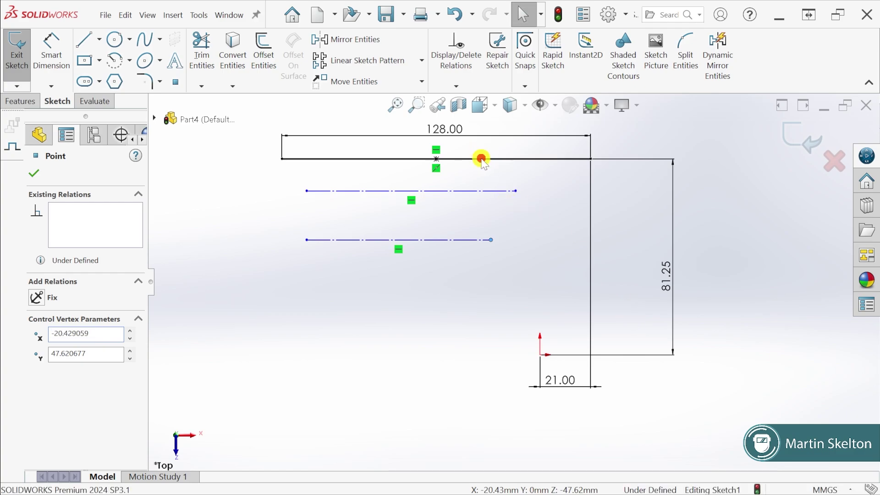
pyautogui.press('Delete')
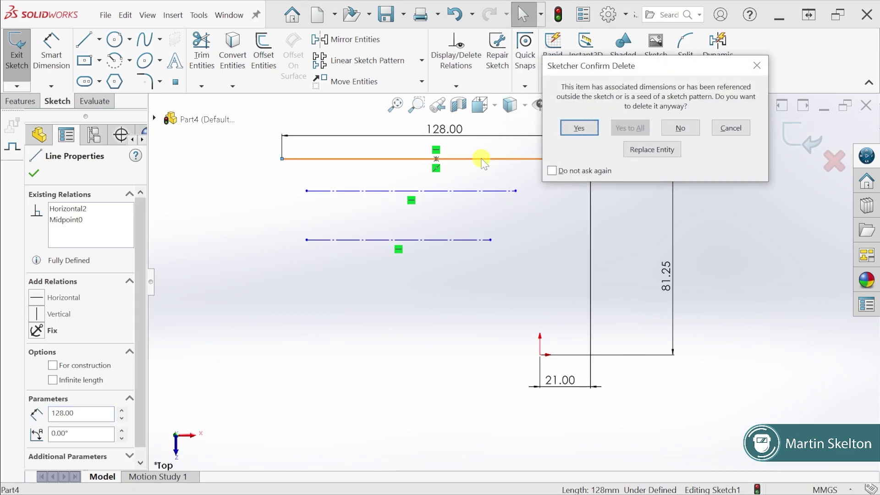
pyautogui.click(575, 131)
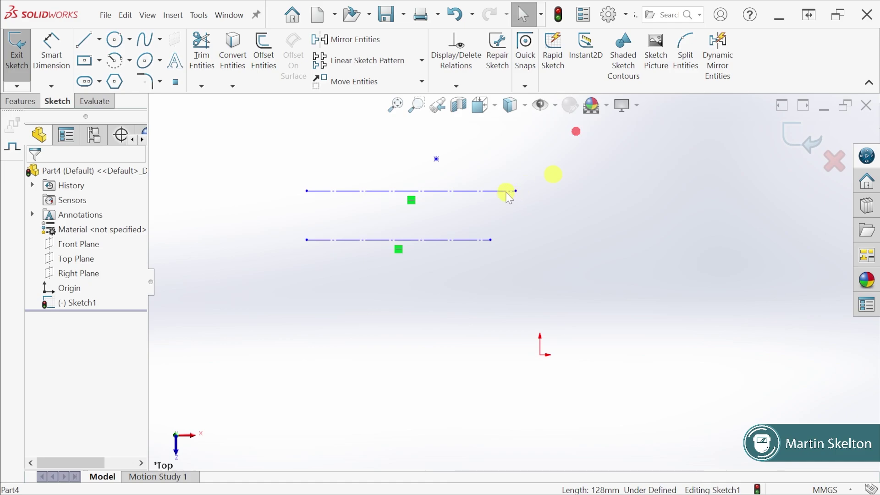
pyautogui.click(504, 191)
pyautogui.press('Delete')
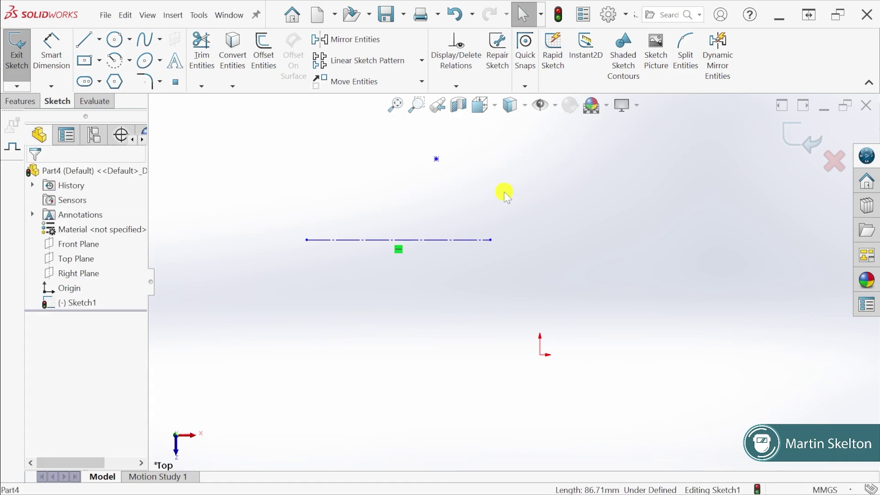
pyautogui.click(462, 239)
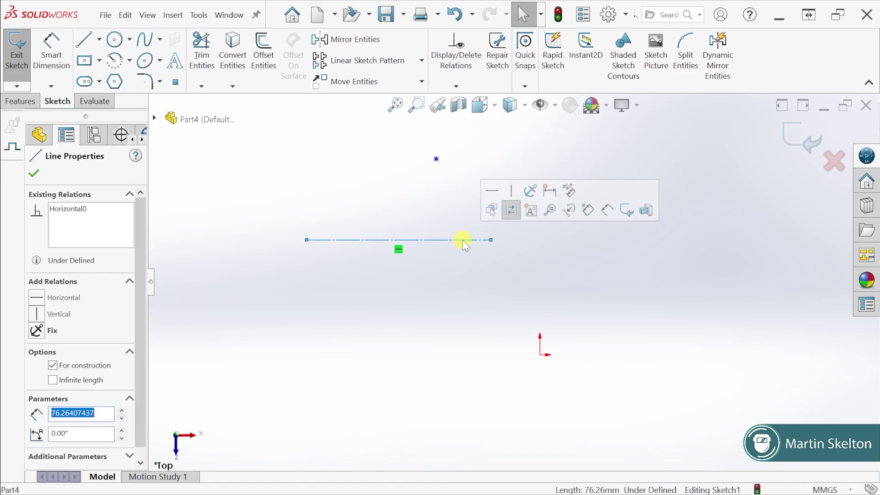
pyautogui.press('Delete')
pyautogui.click(436, 160)
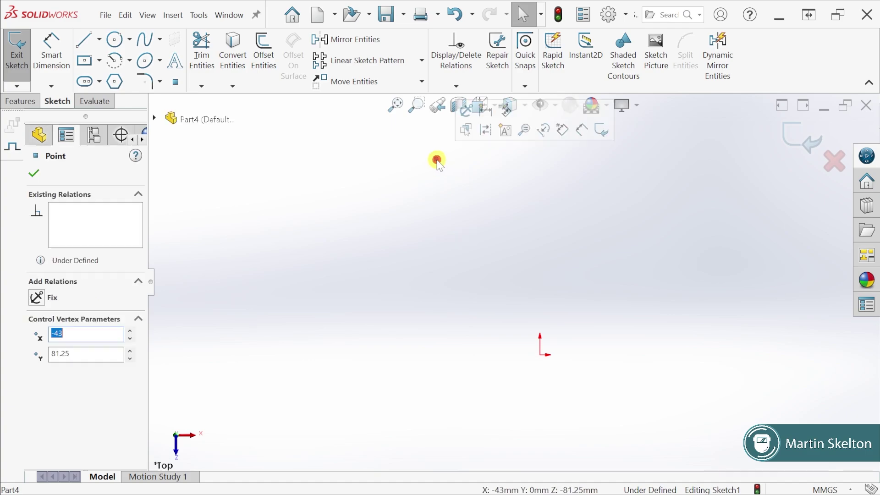
pyautogui.press('Delete')
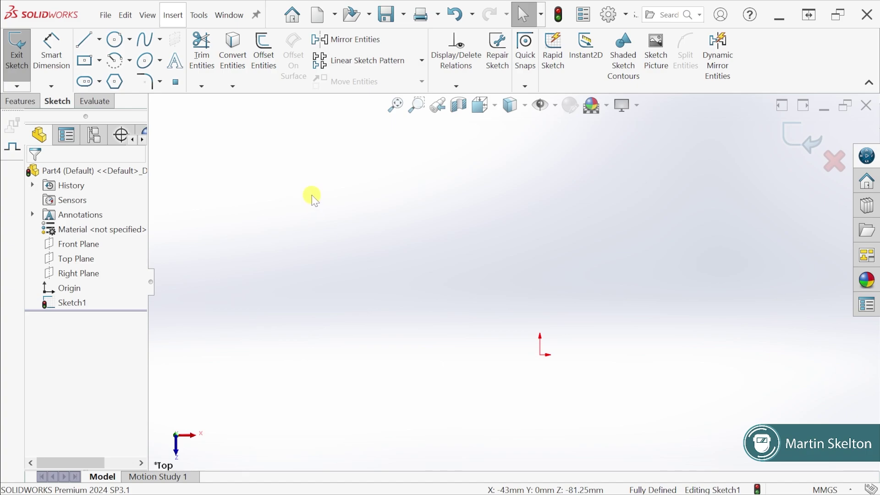
# - Sketch a chain of three connected lines above the origin, one horizontal, one rising and one falling to the right, and end the chain
pyautogui.click(84, 39)
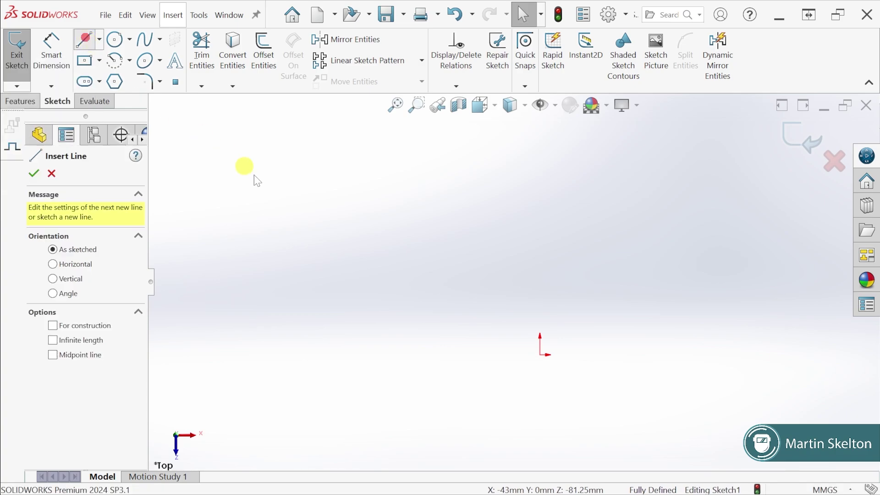
pyautogui.click(344, 242)
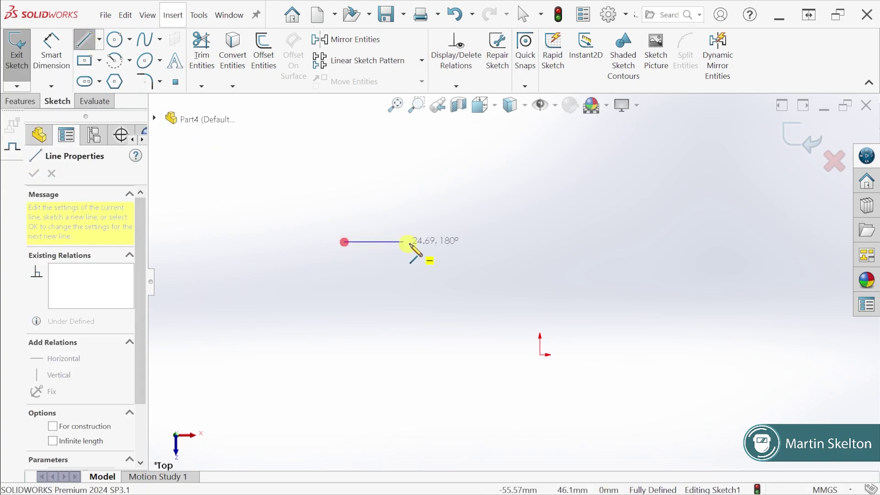
pyautogui.click(510, 241)
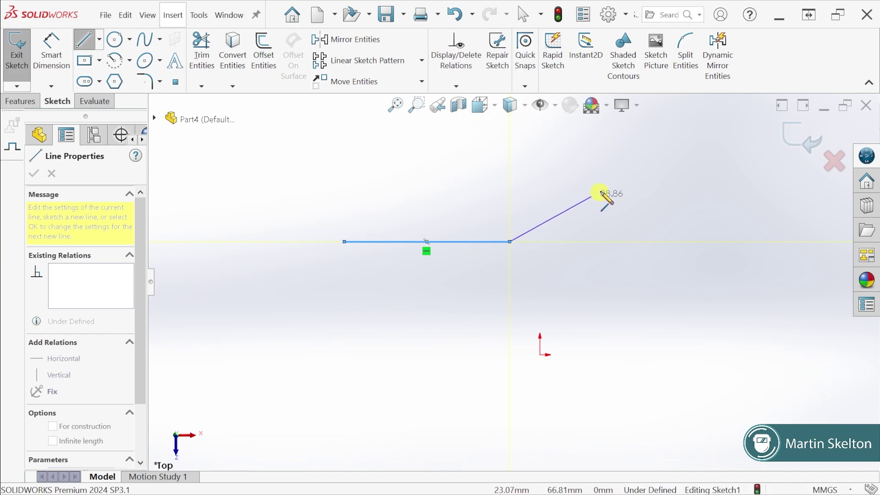
pyautogui.click(618, 183)
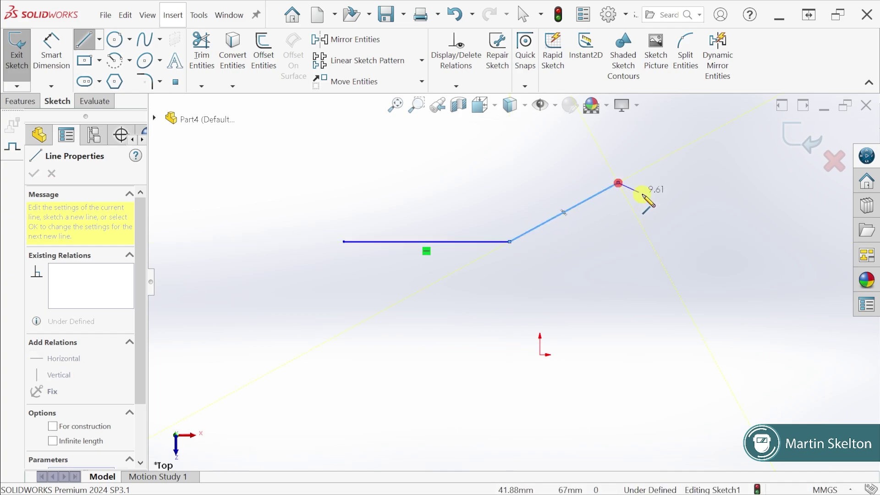
pyautogui.click(711, 248)
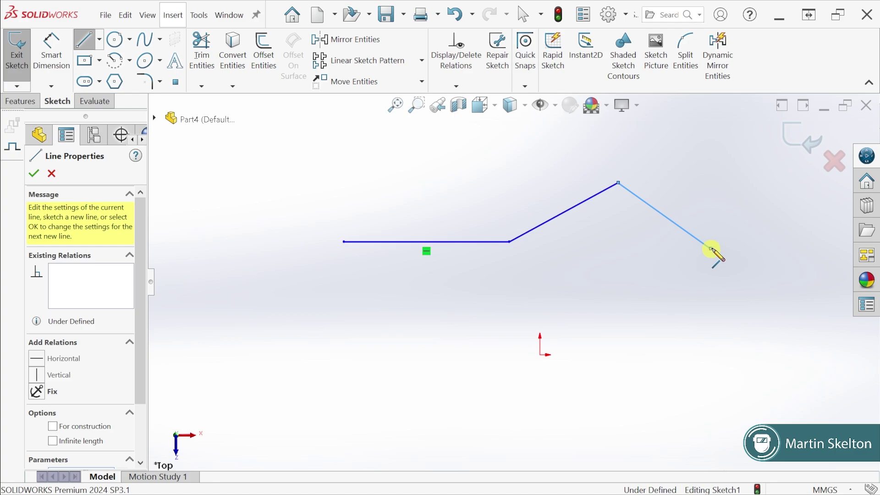
pyautogui.rightClick(759, 222)
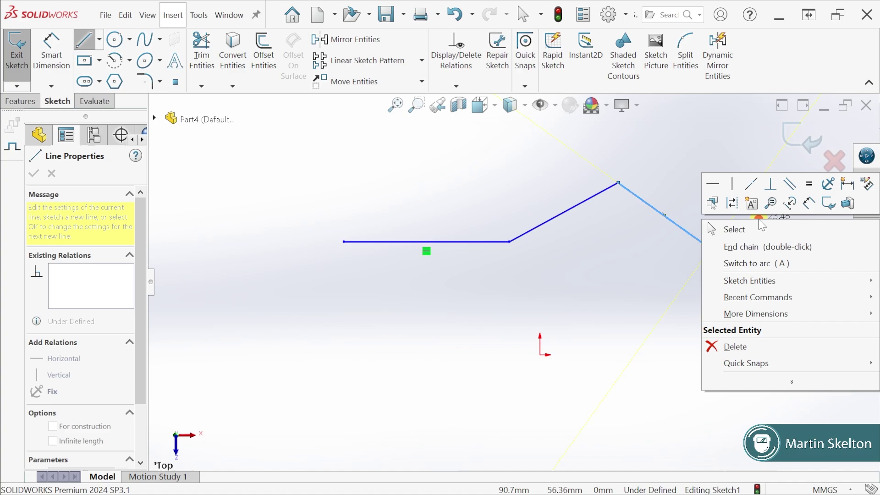
pyautogui.click(756, 247)
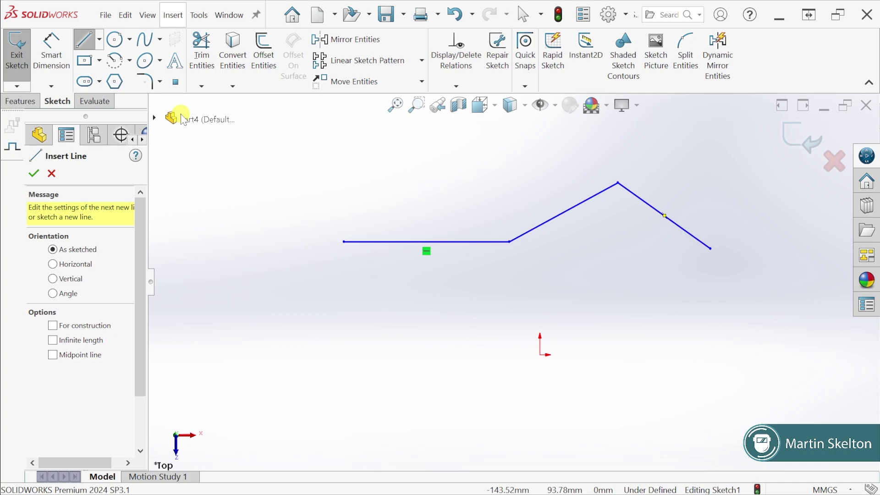
# - Sketch a separate horizontal line below the chain's horizontal segment, starting in line with its left endpoint
pyautogui.click(343, 277)
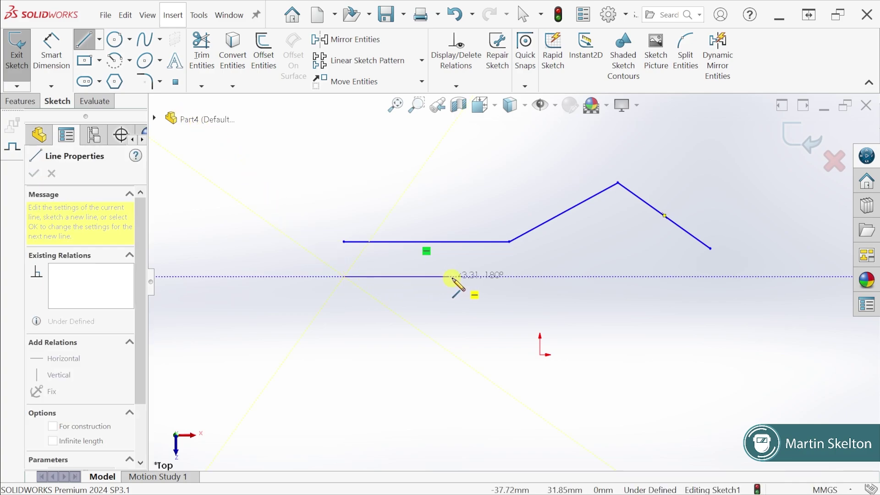
pyautogui.click(496, 276)
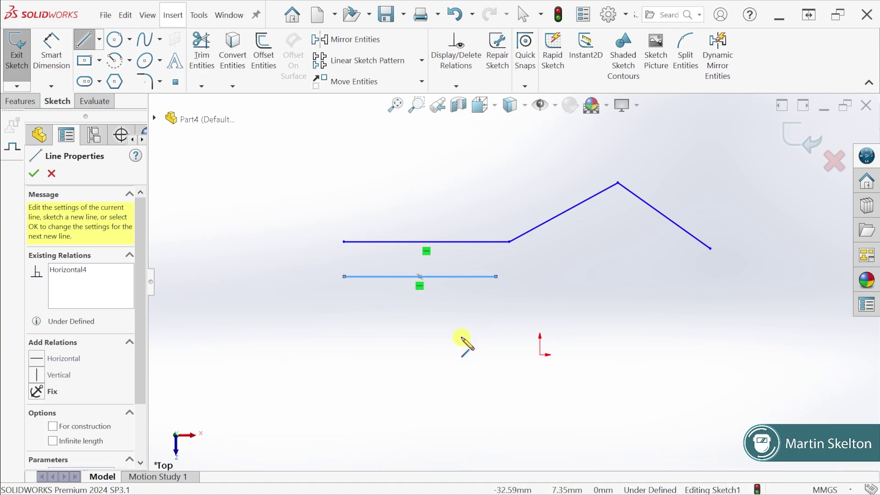
# - Sketch a single horizontal line above the chain, and a two-line chain below the existing lines, horizontal first and rising to the right
pyautogui.click(340, 175)
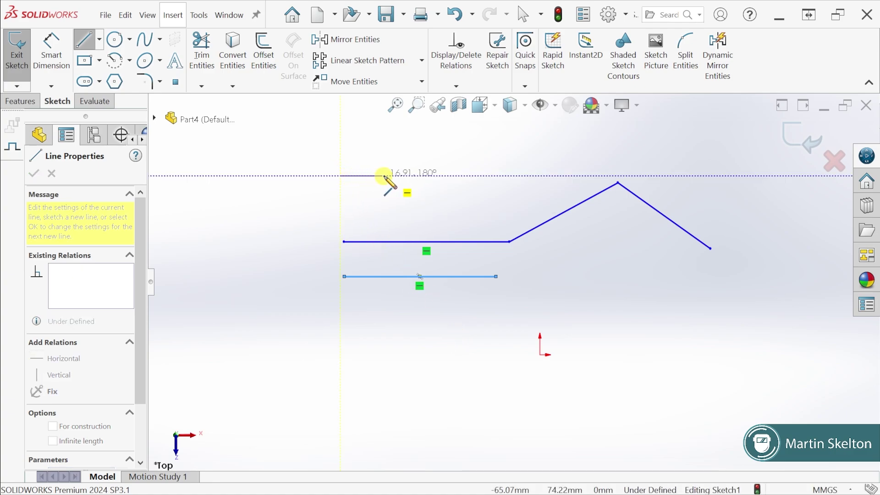
pyautogui.click(465, 175)
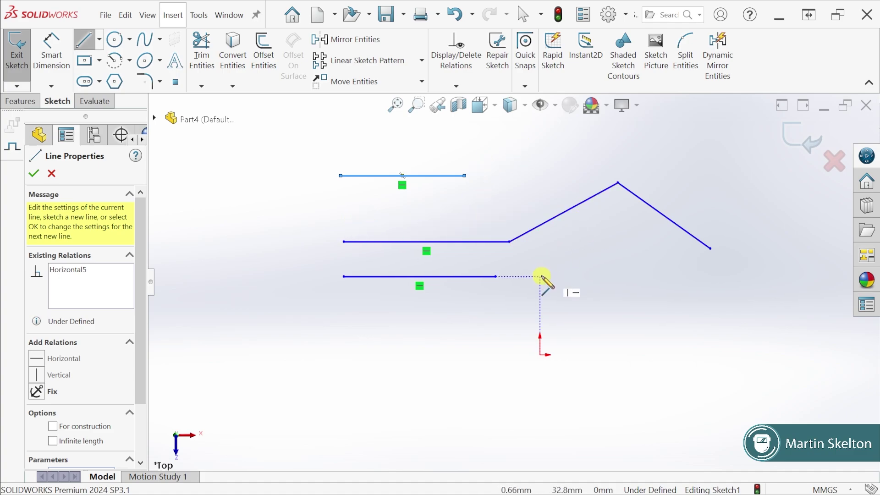
pyautogui.click(362, 313)
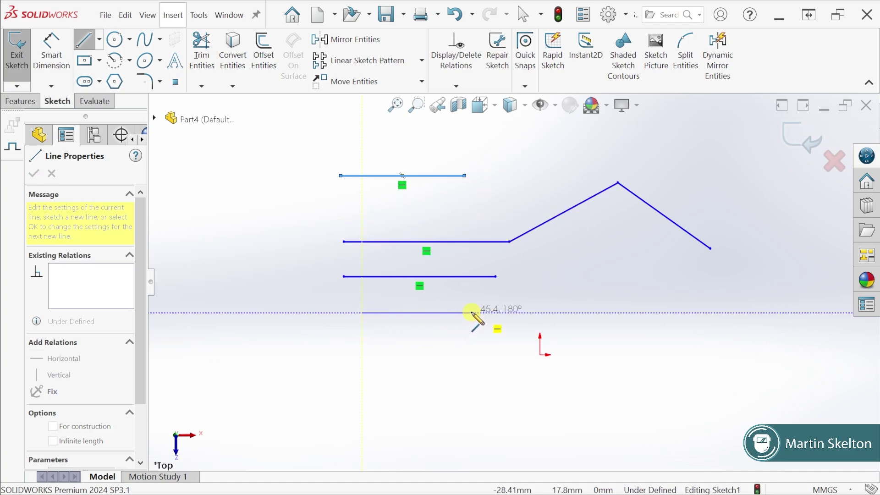
pyautogui.click(472, 312)
pyautogui.click(590, 258)
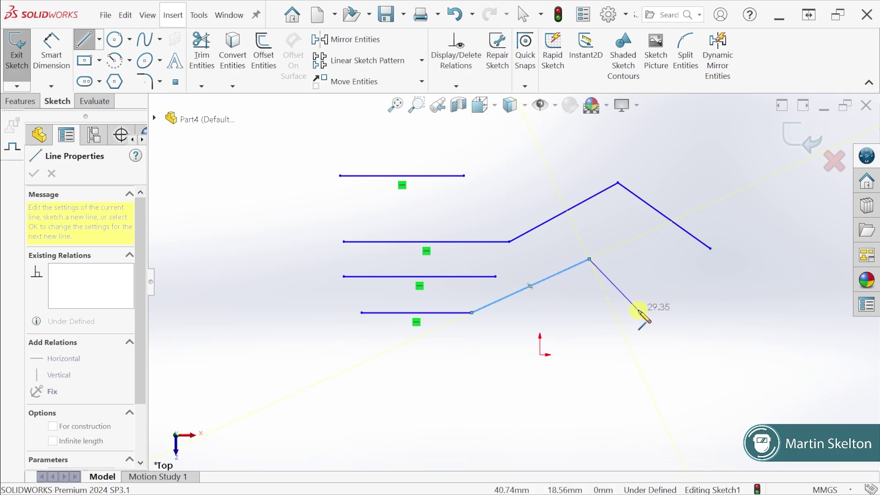
pyautogui.press('Escape')
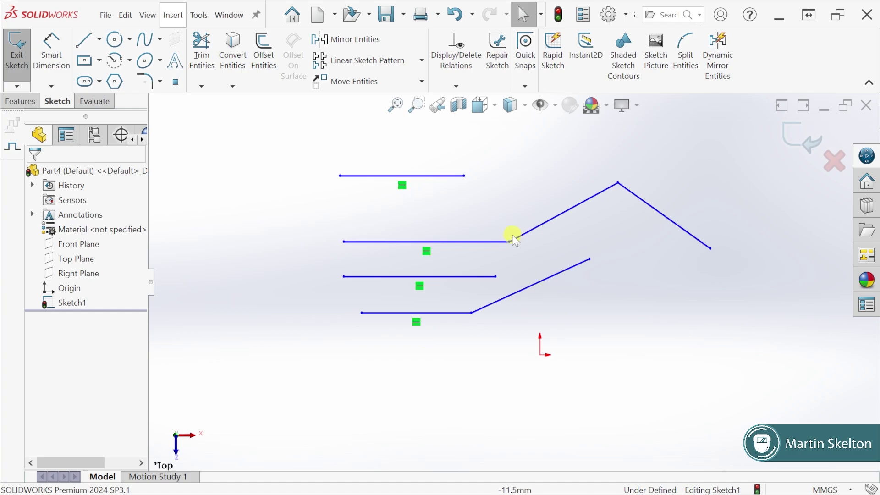
# - Select only the four horizontal lines with a left-to-right enclosing window, repeat the window selection, and clear it
pyautogui.scroll(3, 511, 237)
pyautogui.scroll(-3, 514, 234)
pyautogui.scroll(-1, 362, 187)
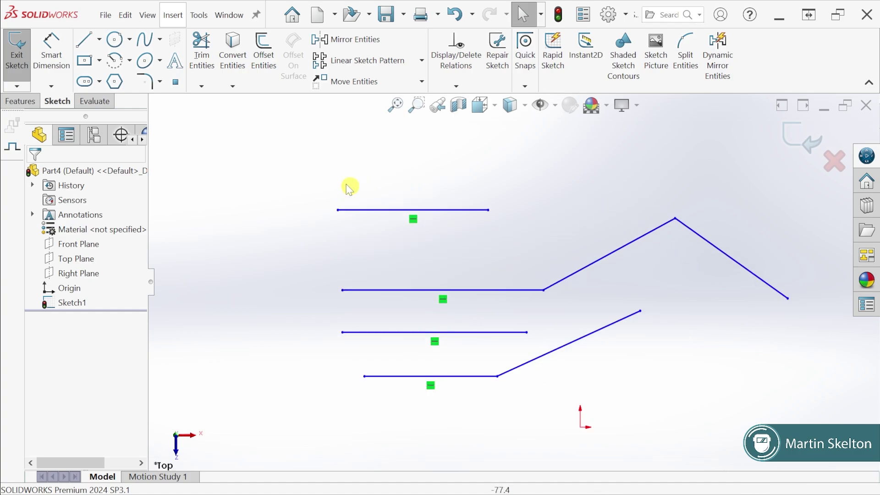
pyautogui.click(274, 156)
pyautogui.moveTo(274, 157); pyautogui.dragTo(560, 418)
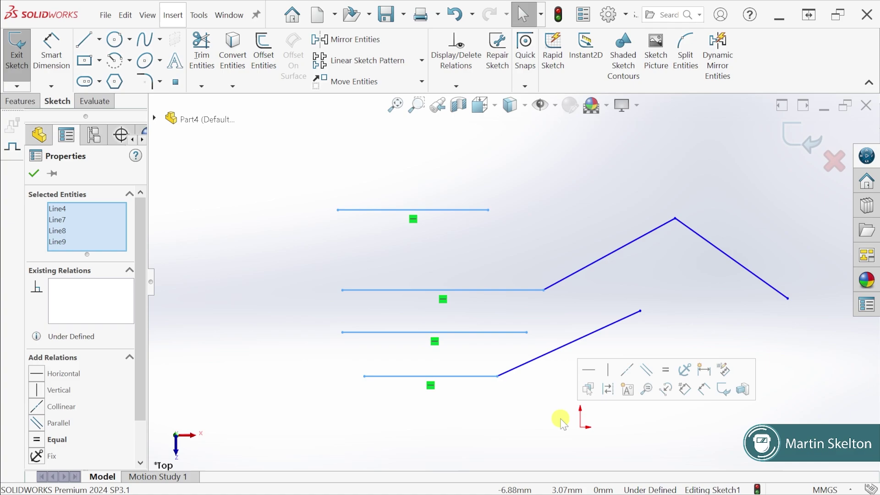
pyautogui.click(326, 164)
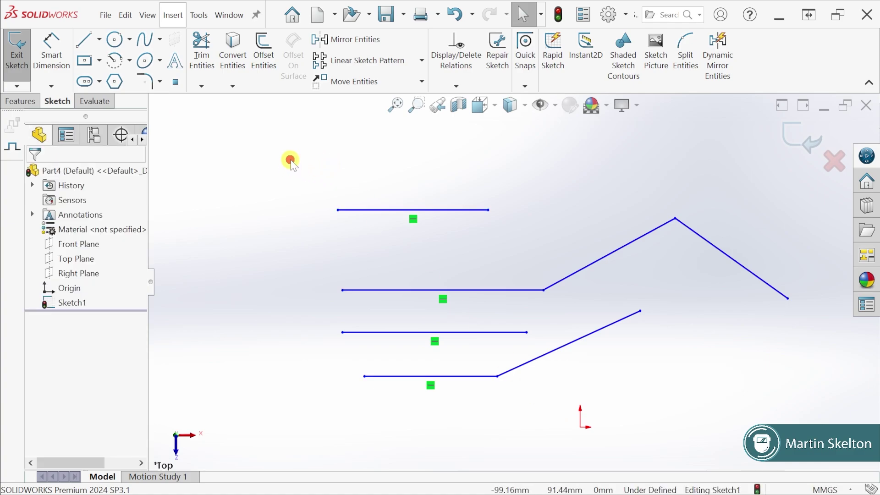
pyautogui.moveTo(289, 160); pyautogui.dragTo(566, 426)
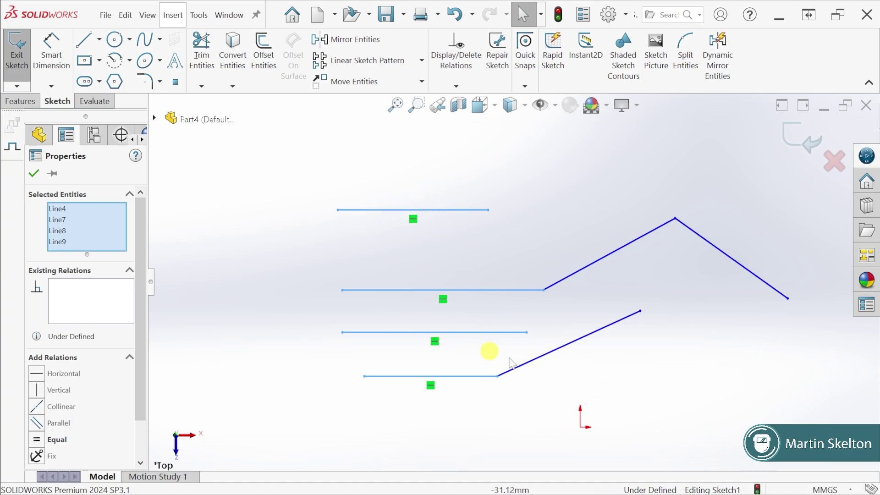
pyautogui.click(694, 387)
# - Compare right-to-left crossing selection of the horizontal and rising lines with left-to-right window selection of the horizontal lines only, clearing each selection
pyautogui.moveTo(587, 166)
pyautogui.mouseDown()
pyautogui.moveTo(590, 231)
pyautogui.moveTo(555, 360)
pyautogui.moveTo(474, 403)
pyautogui.moveTo(299, 400)
pyautogui.mouseUp()
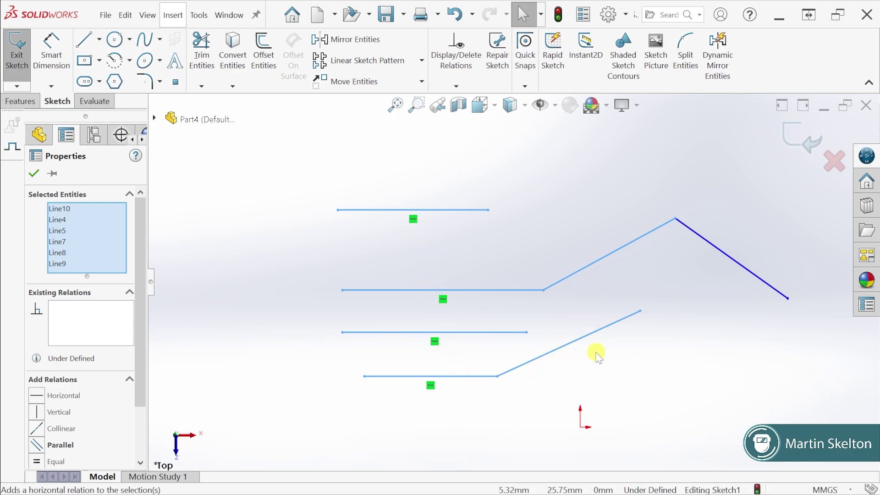
pyautogui.click(230, 178)
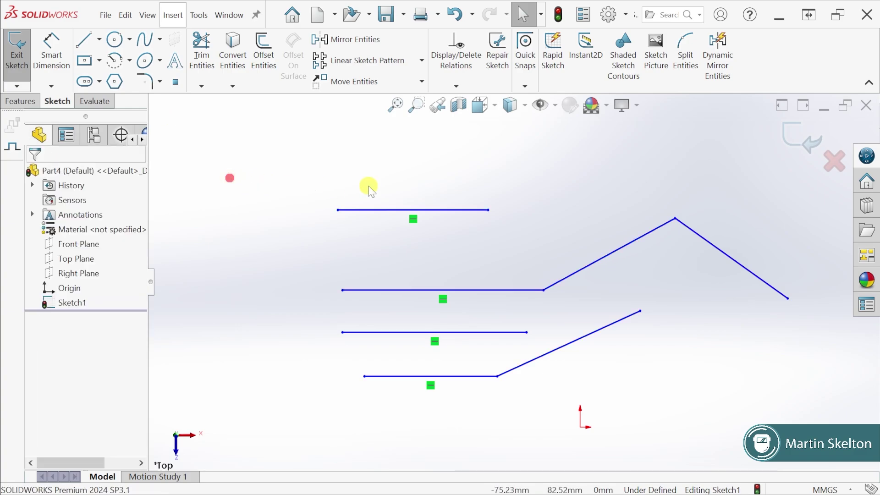
pyautogui.moveTo(290, 165); pyautogui.dragTo(605, 429)
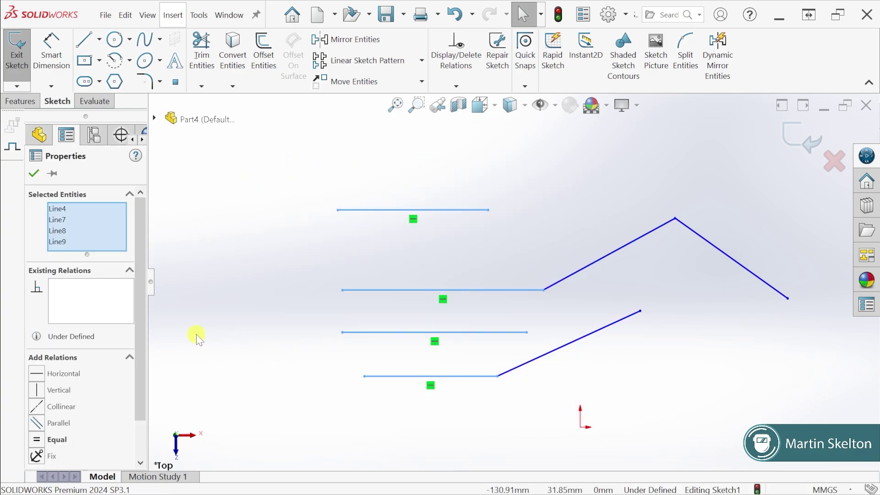
pyautogui.click(222, 222)
pyautogui.moveTo(590, 177)
pyautogui.mouseDown()
pyautogui.moveTo(463, 375)
pyautogui.moveTo(314, 389)
pyautogui.mouseUp()
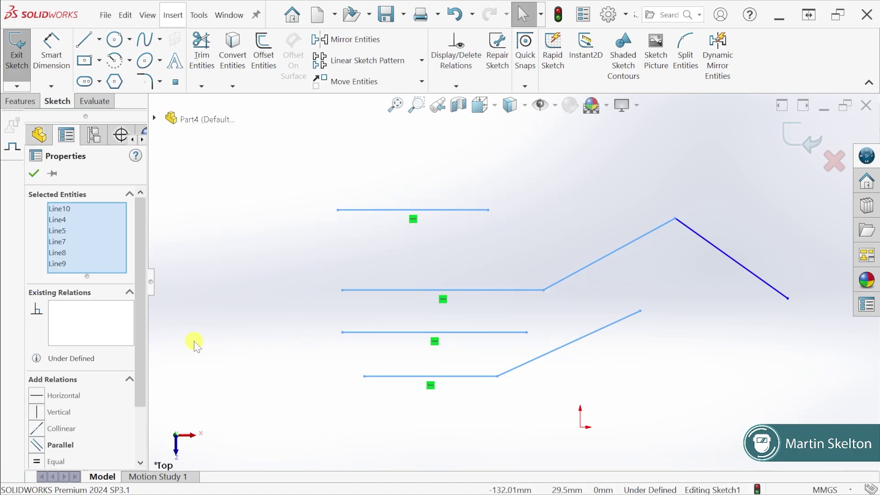
pyautogui.click(248, 221)
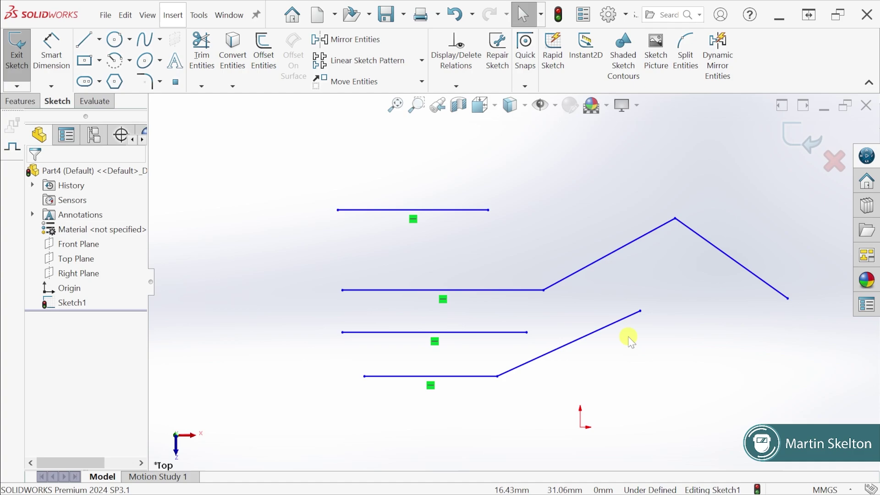
# - Select all the sketched lines together and delete them so the sketch is empty
pyautogui.moveTo(274, 159)
pyautogui.mouseDown()
pyautogui.moveTo(574, 356)
pyautogui.moveTo(802, 448)
pyautogui.mouseUp()
pyautogui.press('Delete')
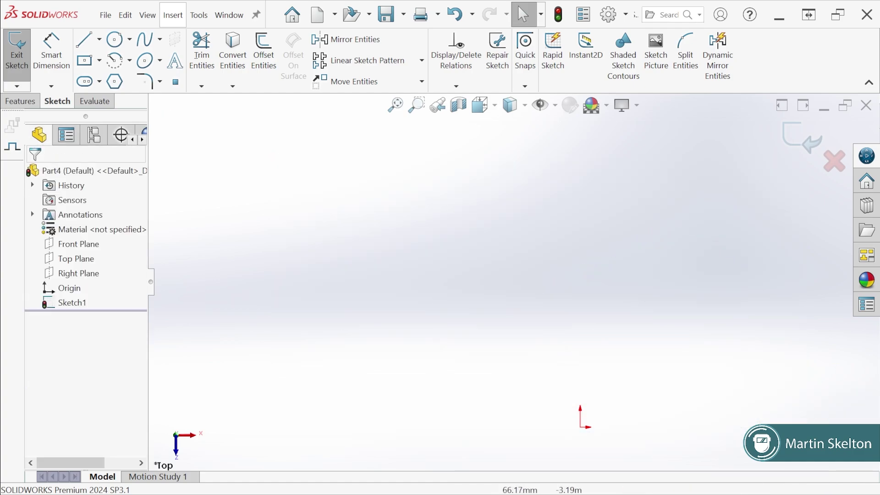
# - Start the Rectangle tool and examine its available rectangle types, construction line options and parameters
pyautogui.click(85, 62)
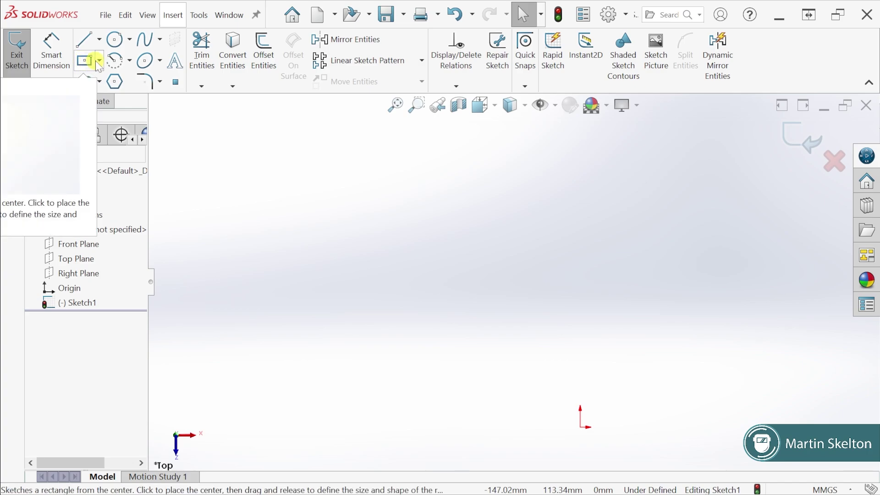
pyautogui.click(100, 62)
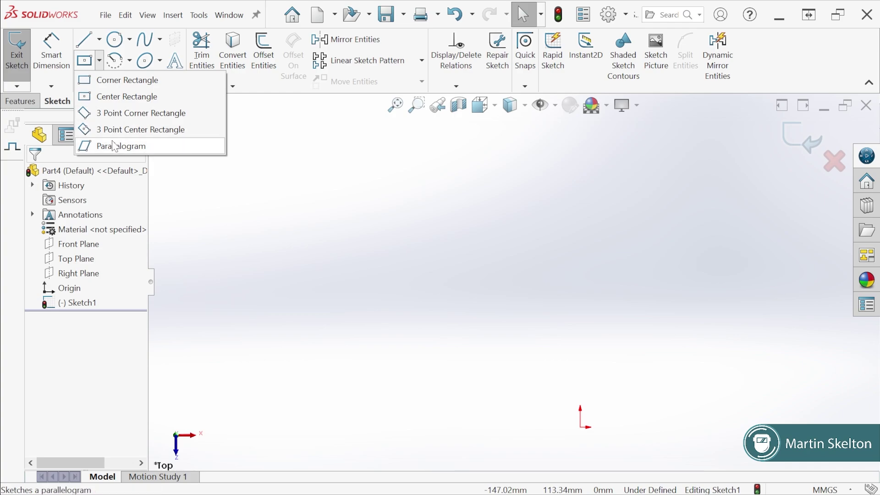
pyautogui.click(86, 60)
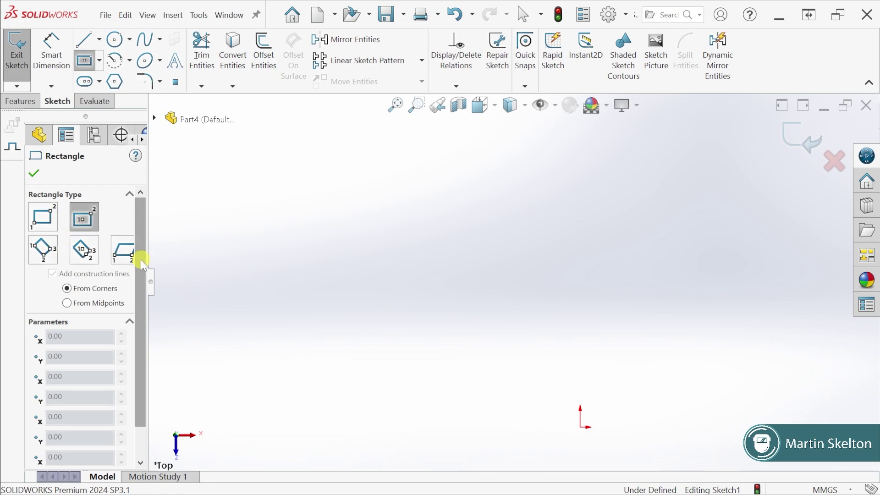
pyautogui.click(99, 61)
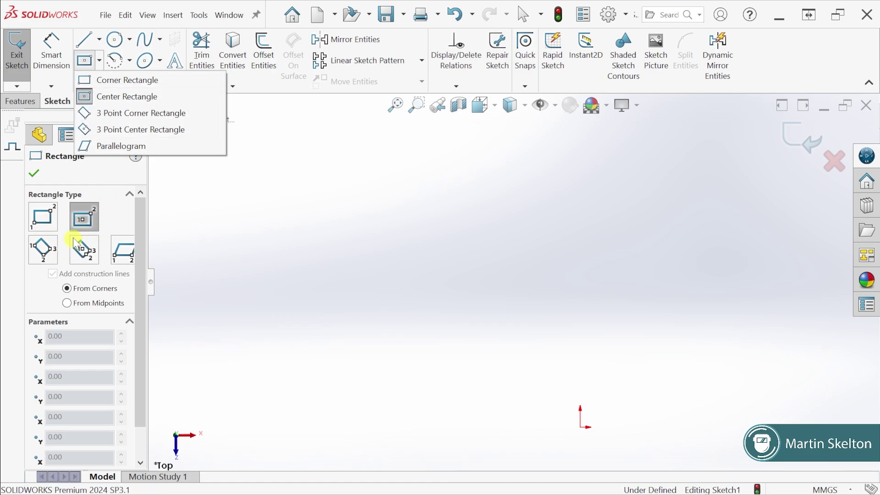
pyautogui.click(81, 172)
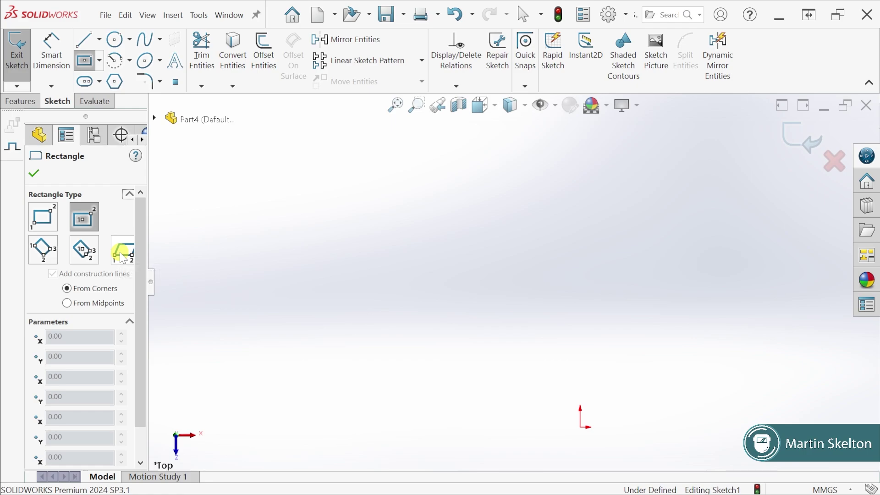
pyautogui.scroll(-2, 145, 292)
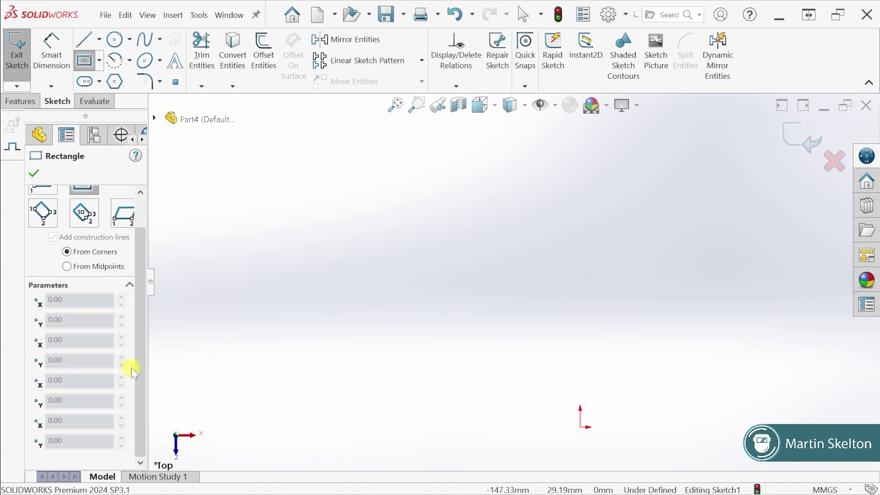
pyautogui.moveTo(138, 373); pyautogui.dragTo(146, 331)
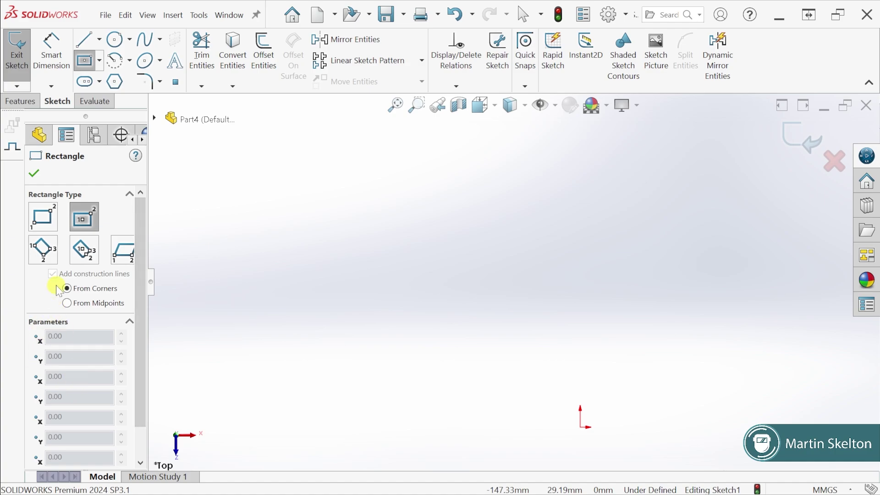
# - Sketch a corner rectangle about 53 mm wide and 36 mm high, above and well to the left of the origin
pyautogui.click(47, 219)
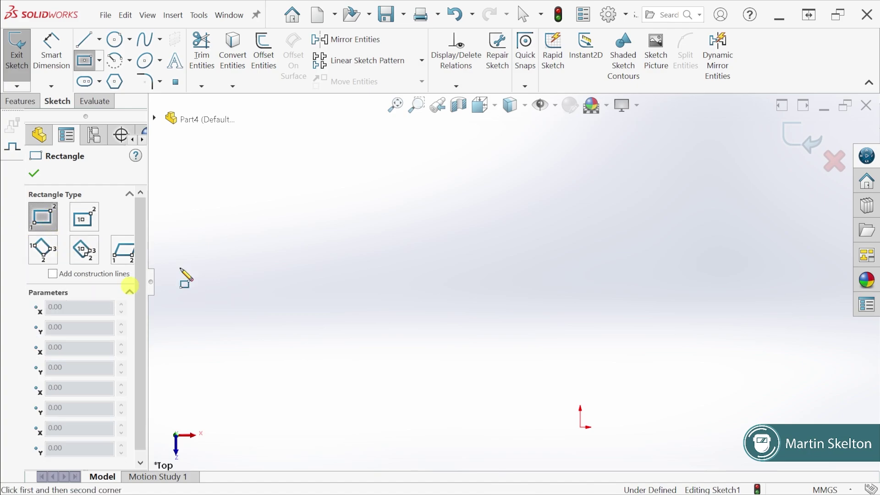
pyautogui.click(256, 302)
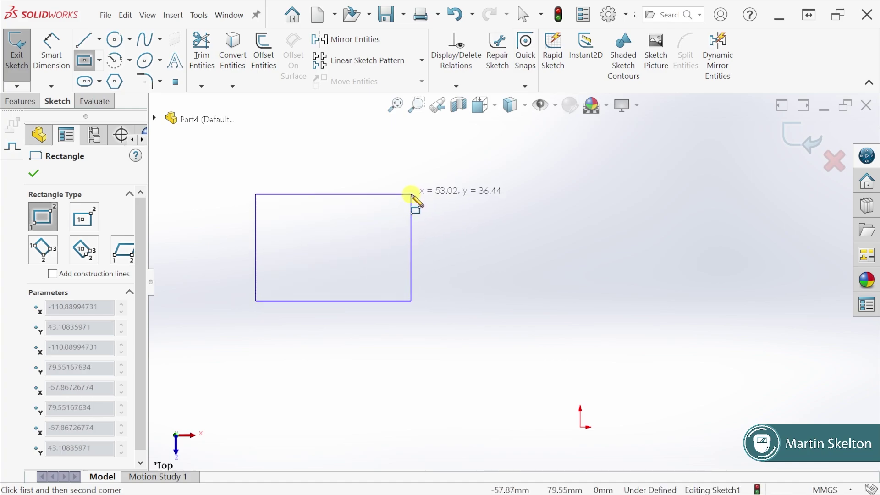
pyautogui.click(411, 195)
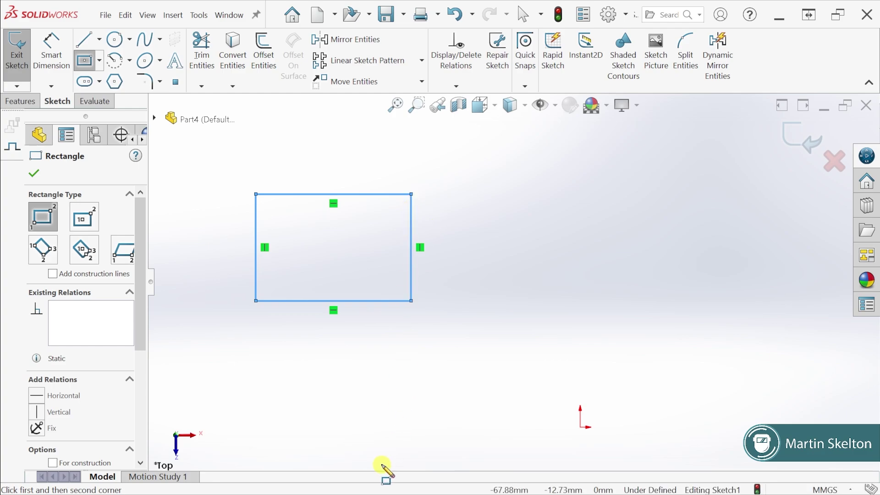
# - Sketch a center rectangle about 47 by 39 mm beside the corner rectangle, with their top edges level and construction lines from corners
pyautogui.click(87, 217)
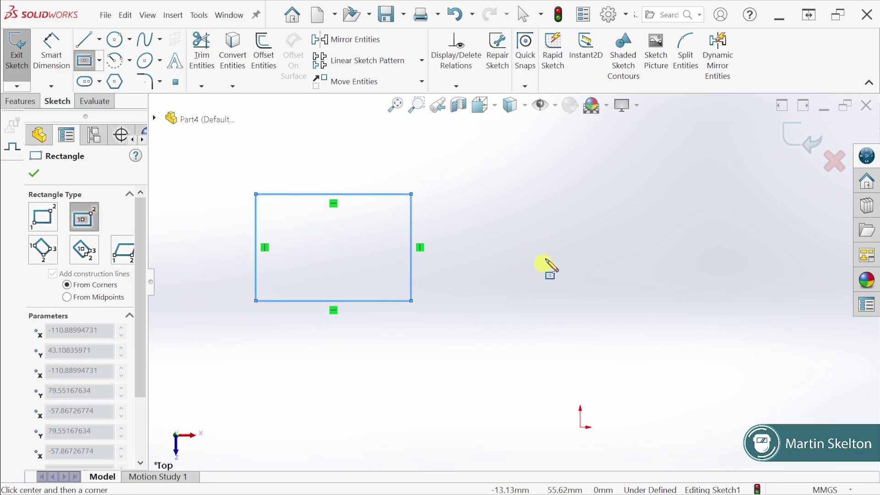
pyautogui.click(557, 252)
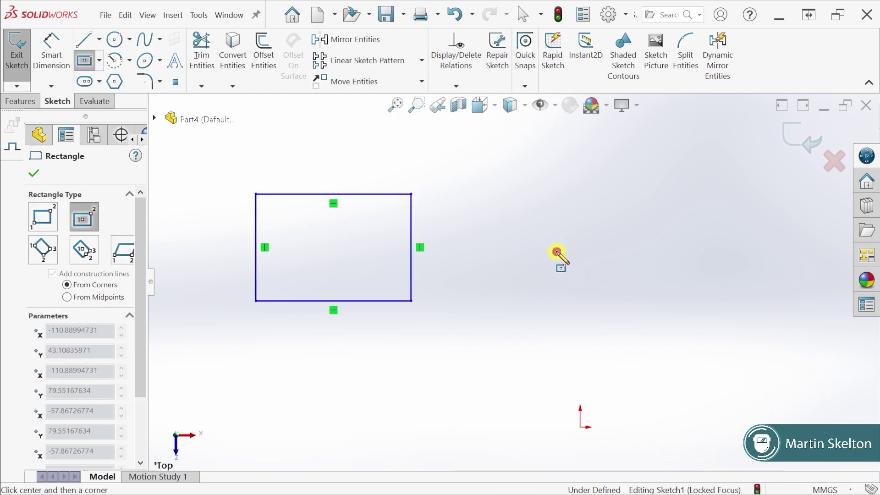
pyautogui.click(625, 193)
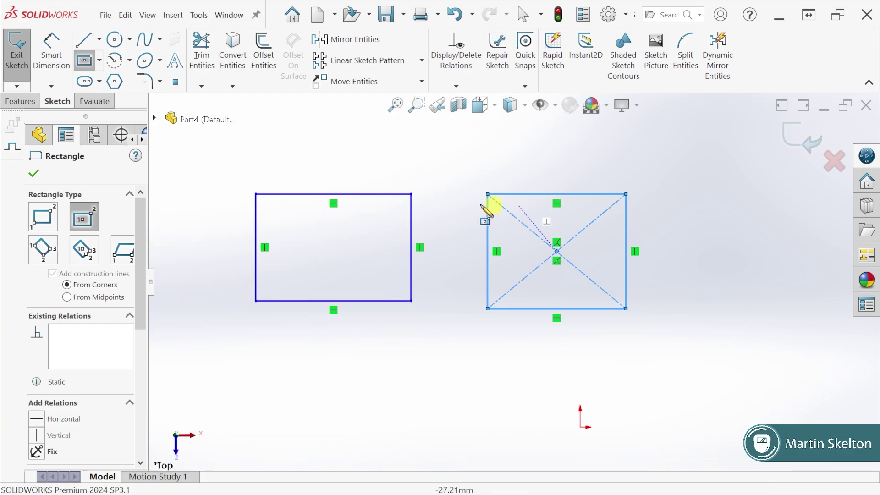
# - Sketch a tilted 3 point corner rectangle to the right of the center rectangle
pyautogui.click(42, 250)
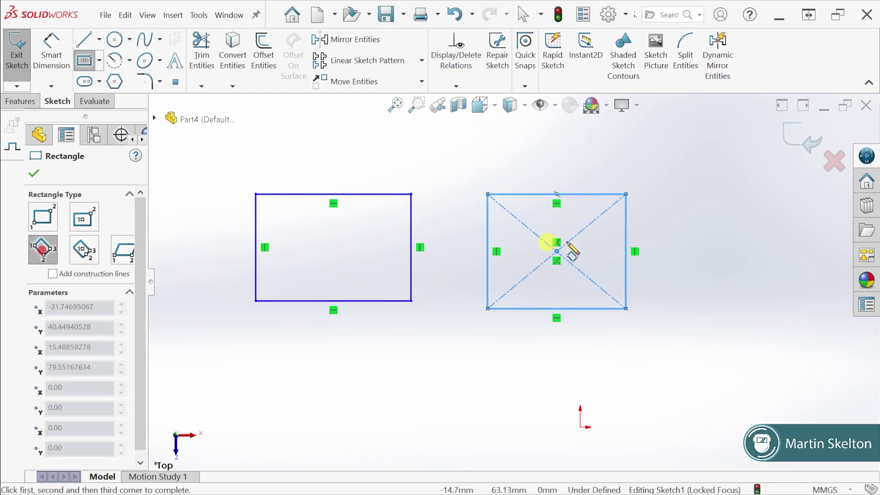
pyautogui.scroll(-3, 641, 254)
pyautogui.scroll(3, 730, 257)
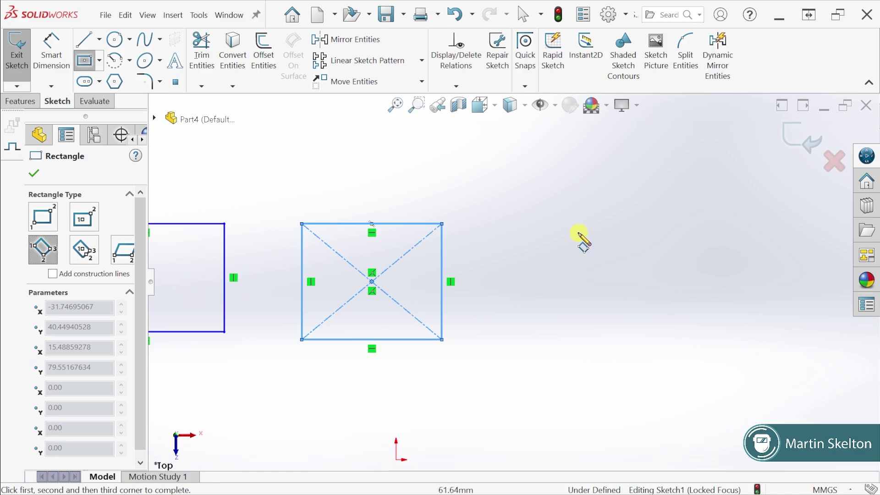
pyautogui.click(554, 251)
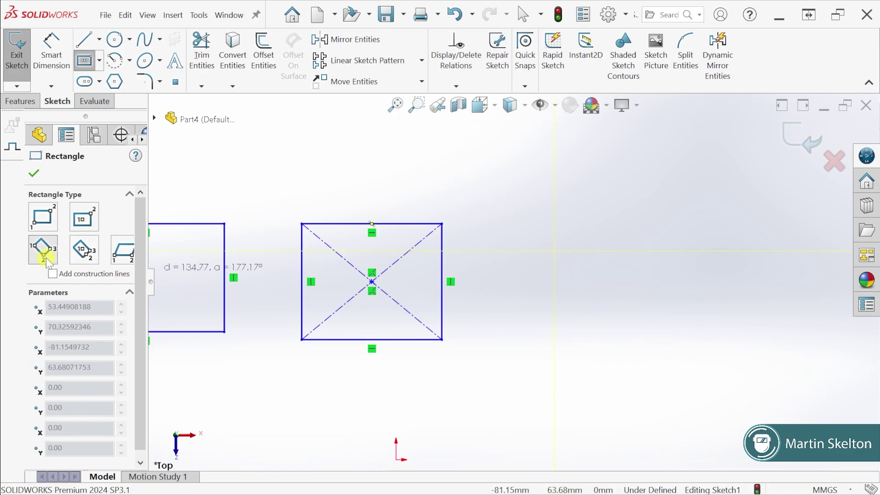
pyautogui.click(617, 327)
pyautogui.click(705, 252)
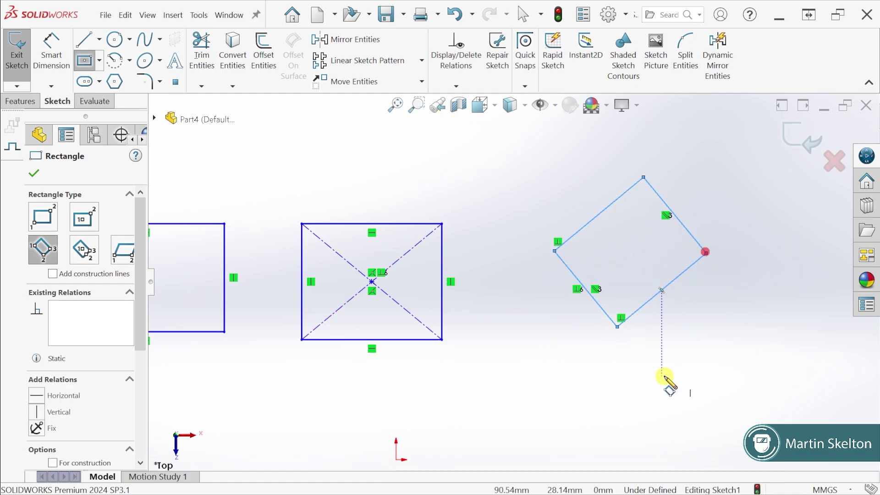
# - Sketch an elongated, tilted 3 point center rectangle to the right of the 3 point corner rectangle, with construction lines from corners
pyautogui.click(84, 250)
pyautogui.press('z')
pyautogui.click(710, 270)
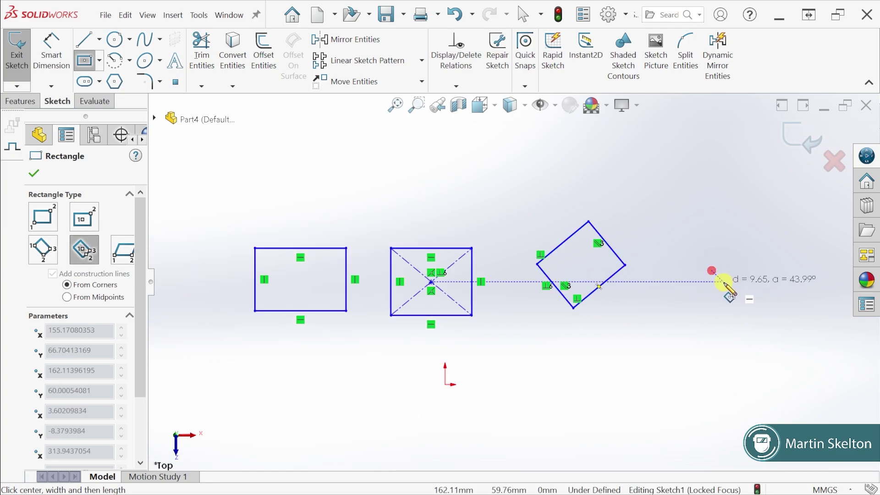
pyautogui.click(778, 331)
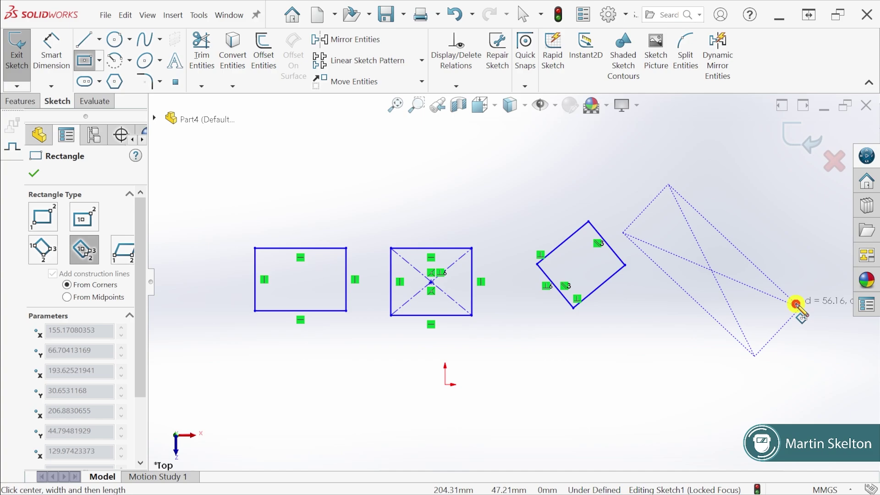
pyautogui.click(797, 306)
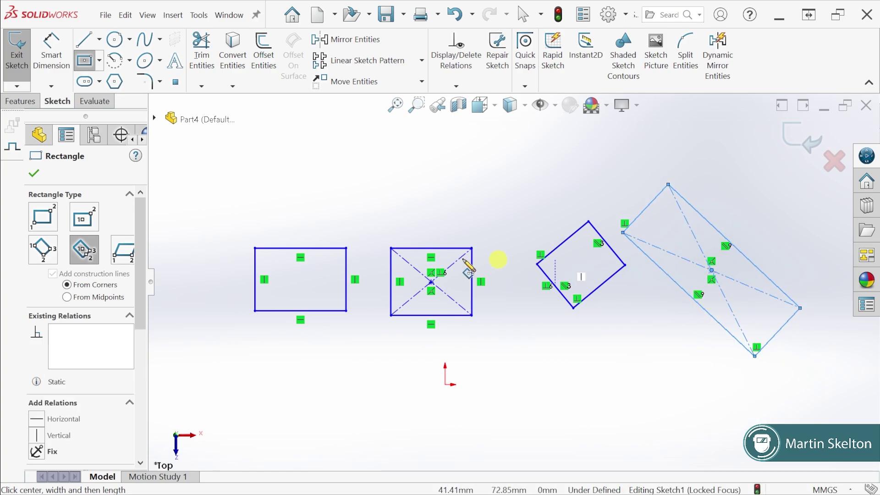
# - Sketch a parallelogram with a horizontal base about 67 mm long and a height of about 30 mm, below the tilted rectangles
pyautogui.click(125, 251)
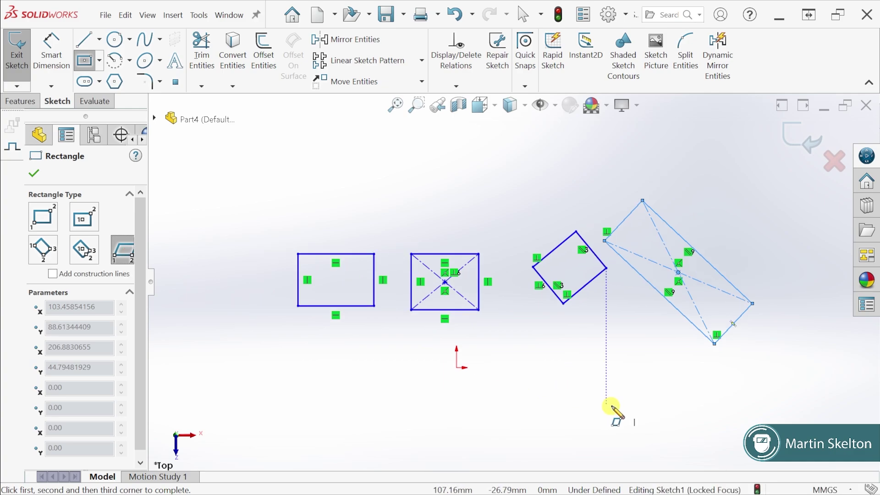
pyautogui.press('z')
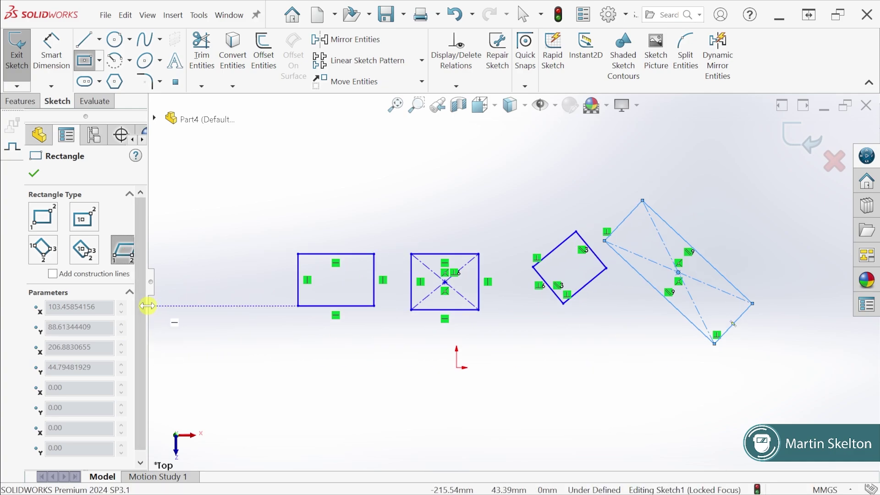
pyautogui.moveTo(148, 304); pyautogui.dragTo(168, 299)
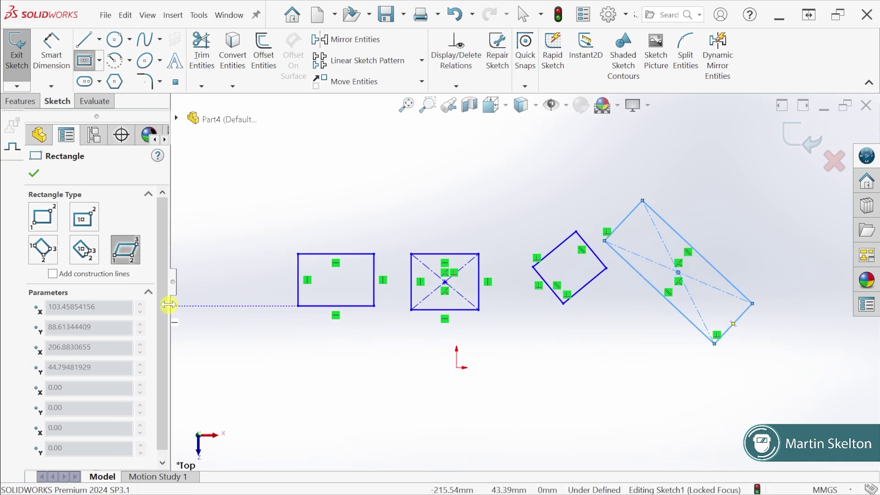
pyautogui.click(567, 420)
pyautogui.click(663, 421)
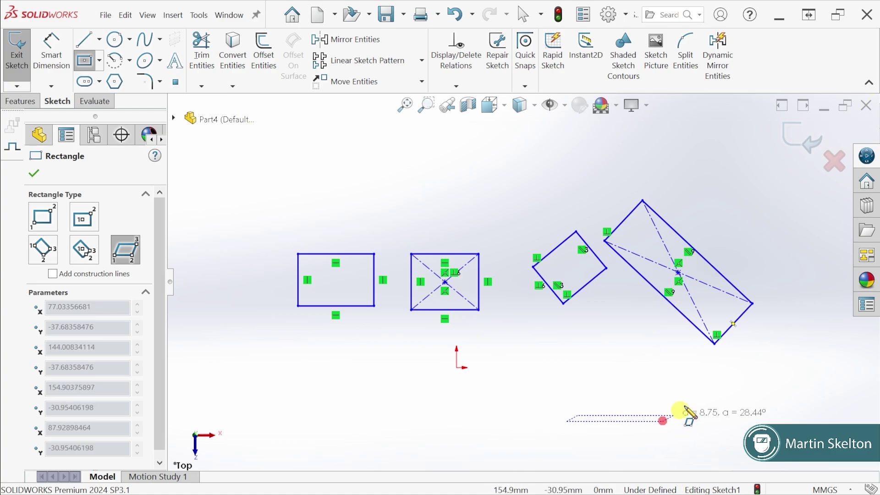
pyautogui.click(717, 377)
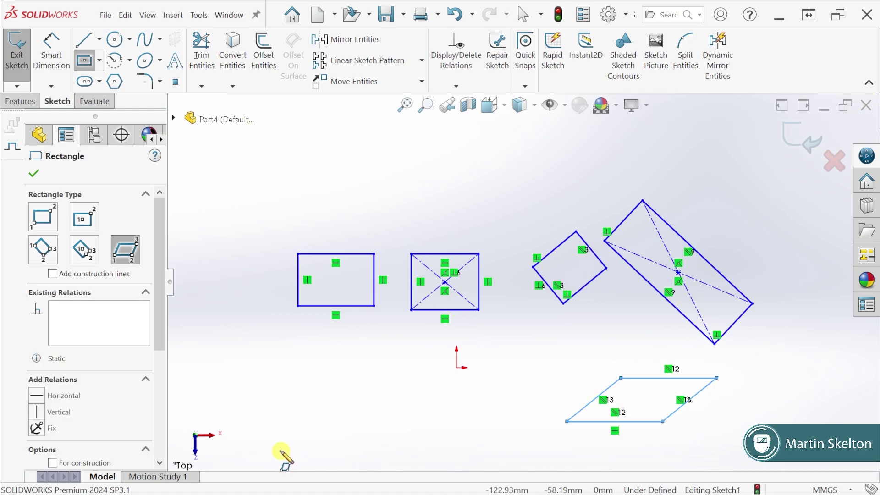
pyautogui.click(33, 173)
# - Examine the sketch relations on the center rectangle, both 3 point rectangles and the parallelogram
pyautogui.scroll(-3, 579, 332)
pyautogui.scroll(2, 556, 318)
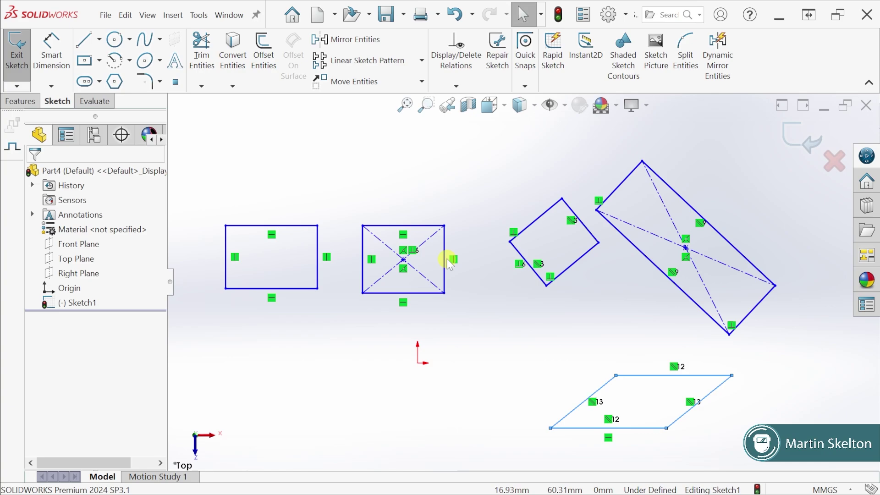
pyautogui.scroll(-2, 426, 251)
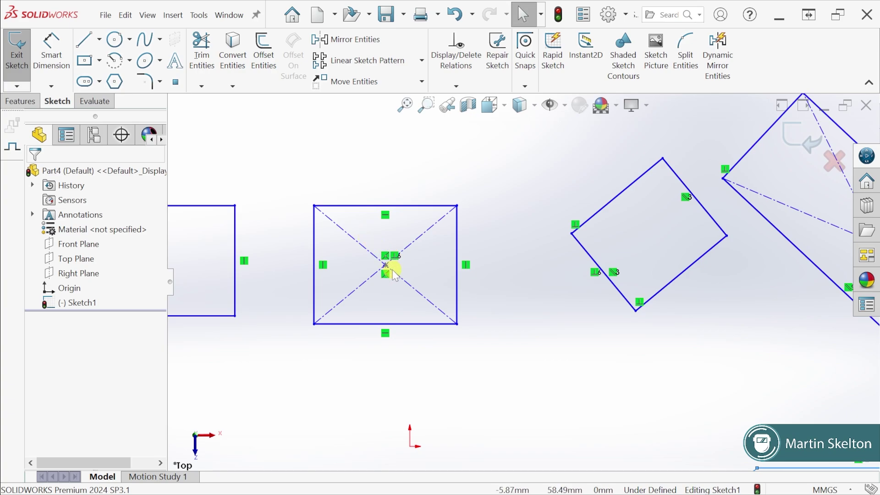
pyautogui.scroll(2, 613, 314)
pyautogui.scroll(-5, 644, 239)
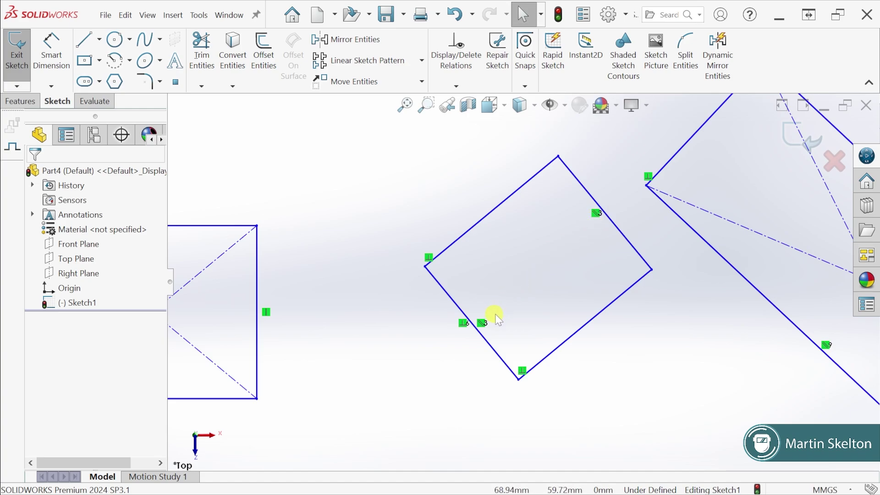
pyautogui.scroll(5, 584, 344)
pyautogui.scroll(-6, 698, 326)
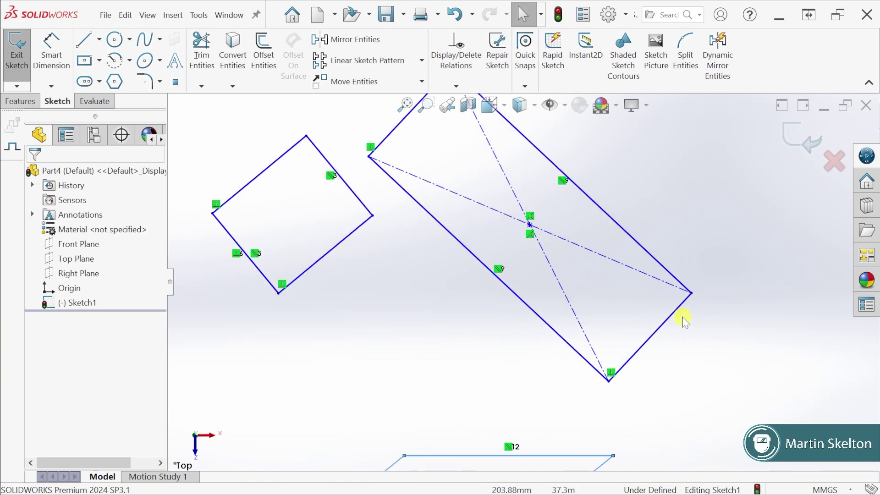
pyautogui.scroll(5, 683, 320)
pyautogui.scroll(-6, 435, 418)
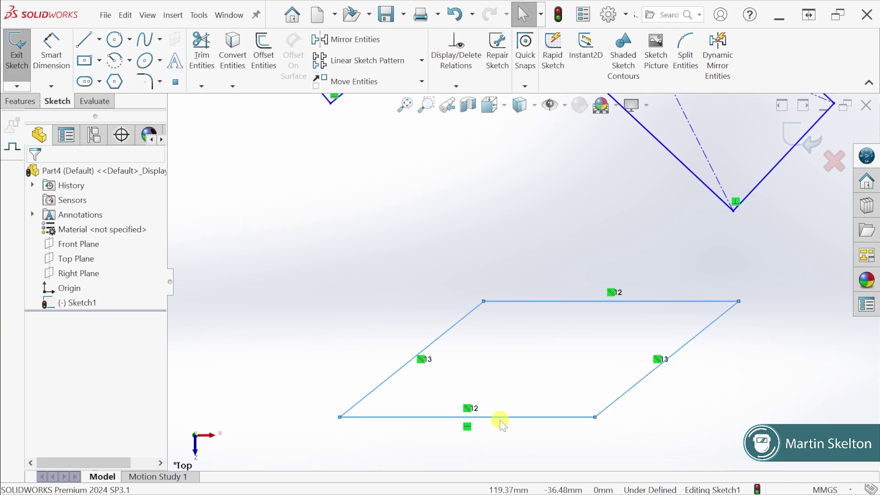
pyautogui.scroll(-1, 502, 424)
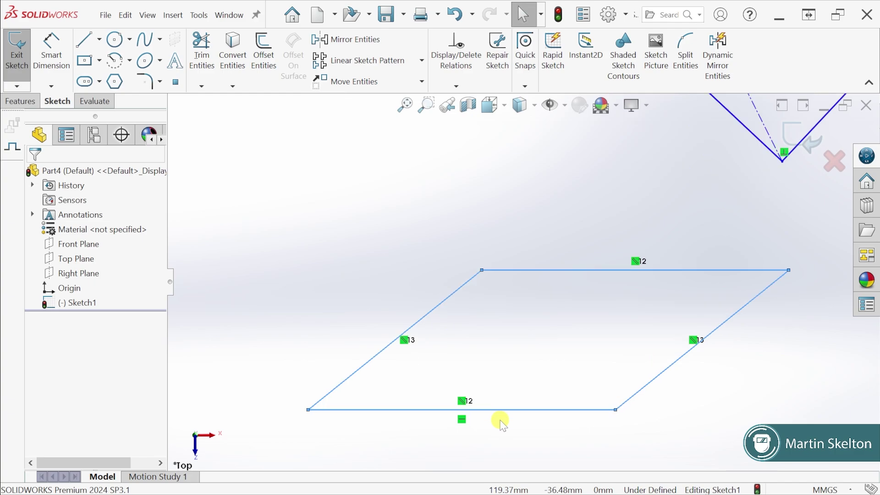
pyautogui.scroll(5, 501, 421)
pyautogui.scroll(-2, 469, 277)
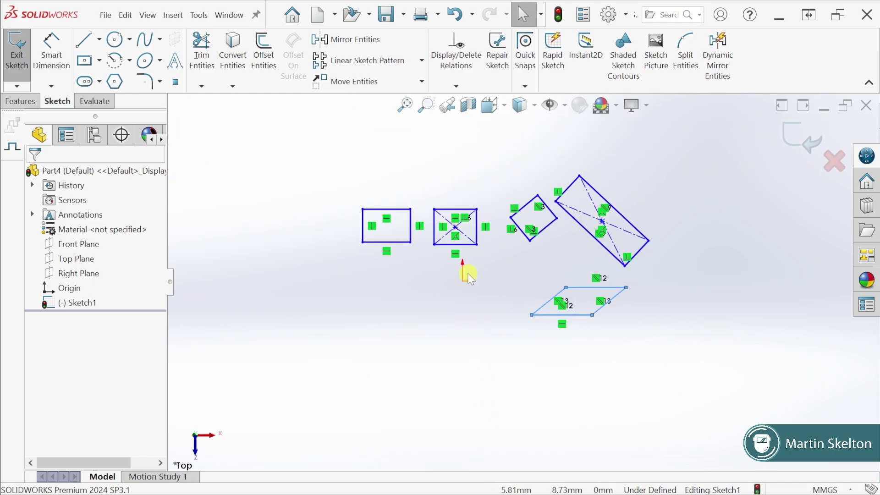
pyautogui.scroll(-2, 468, 278)
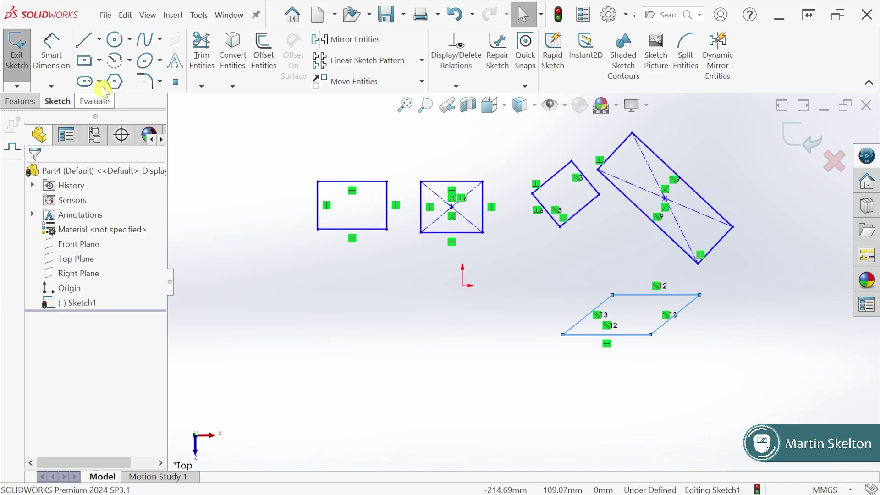
# - Sketch a corner rectangle about 106 by 43 mm with construction lines from corners, below and to the left of the origin
pyautogui.click(87, 61)
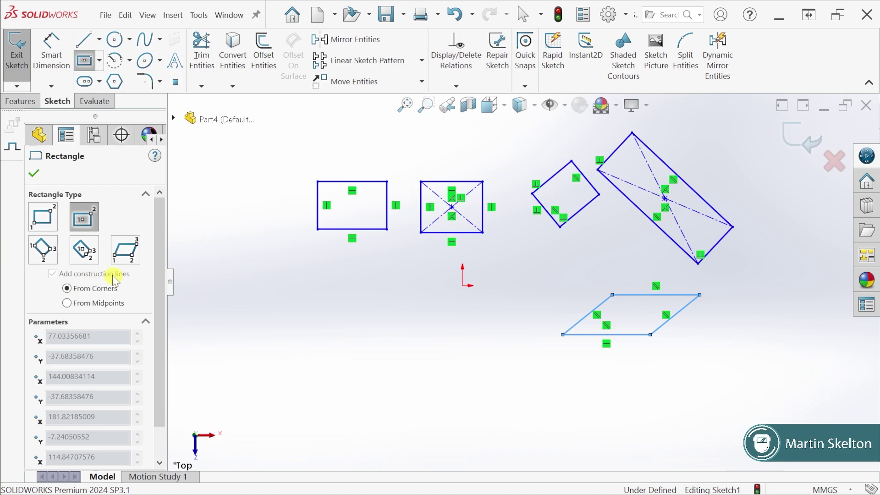
pyautogui.click(43, 216)
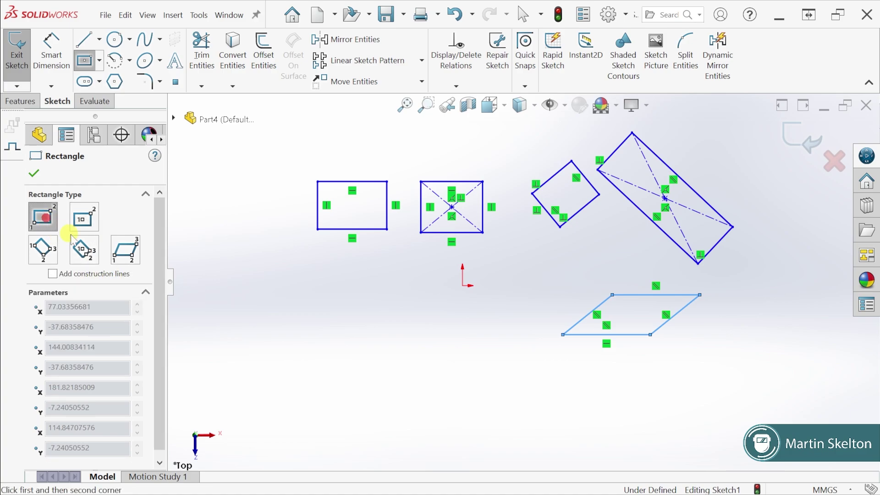
pyautogui.click(53, 273)
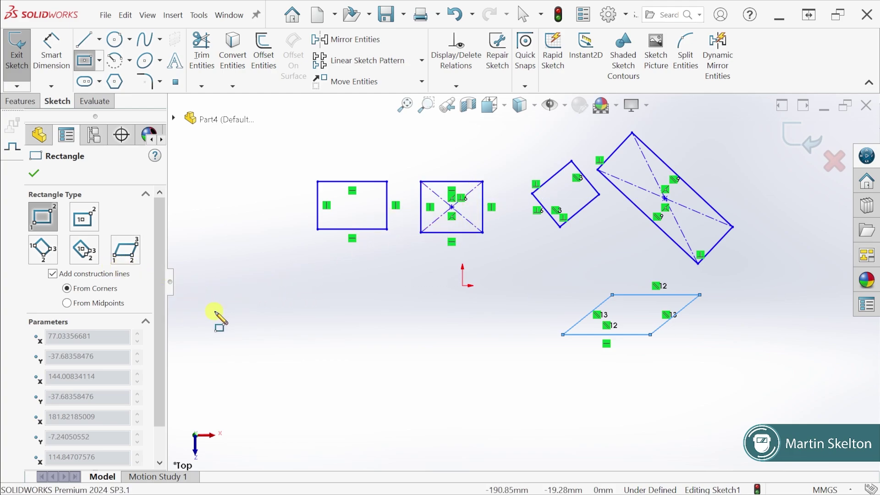
pyautogui.click(243, 315)
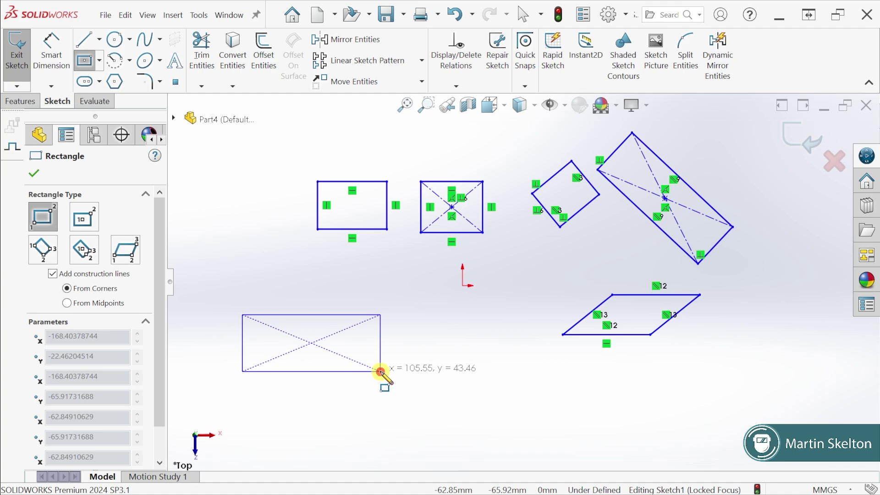
pyautogui.click(381, 371)
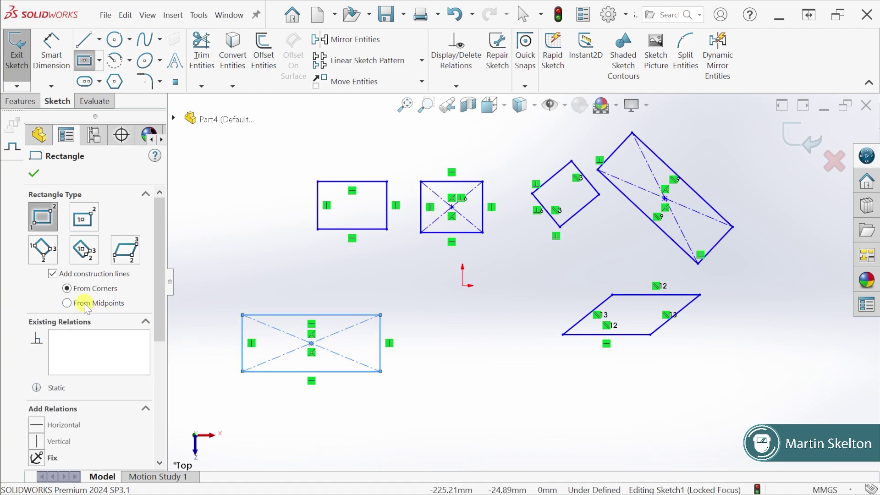
# - Sketch a corner rectangle about 111 by 51 mm with construction lines from midpoints, directly beneath the previous rectangle and aligned with its left edge
pyautogui.click(67, 302)
pyautogui.scroll(2, 328, 403)
pyautogui.scroll(-4, 350, 381)
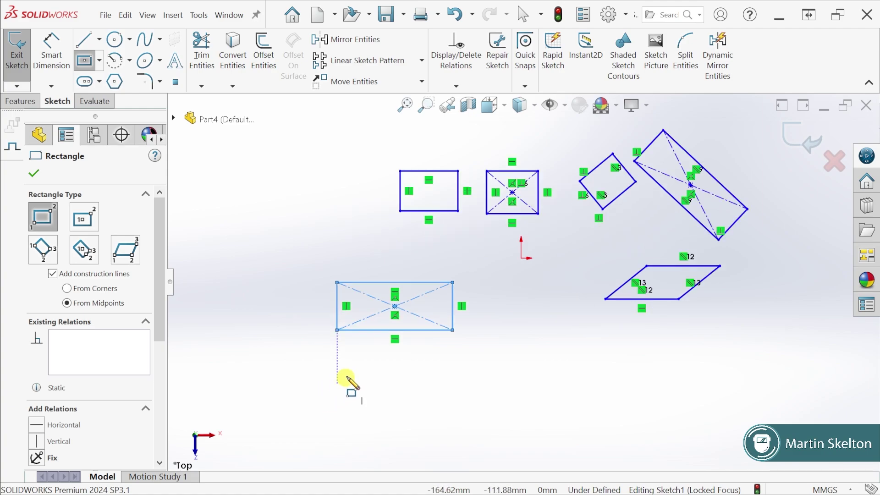
pyautogui.click(346, 357)
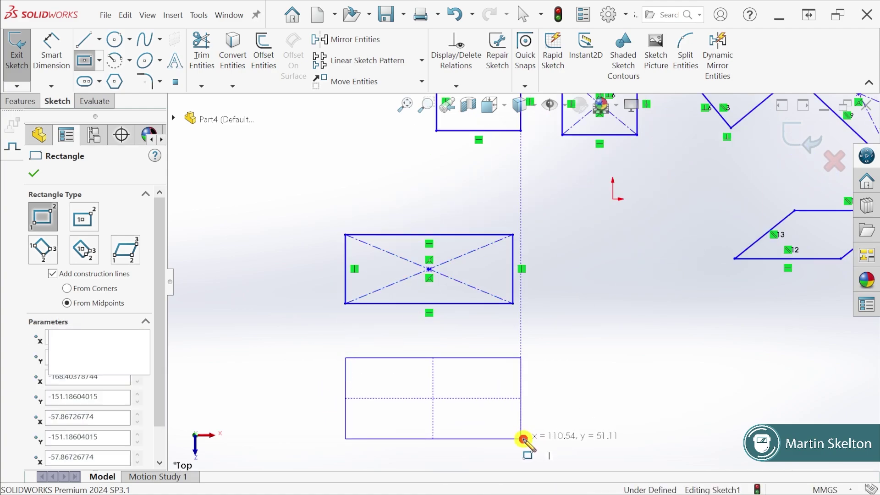
pyautogui.click(521, 439)
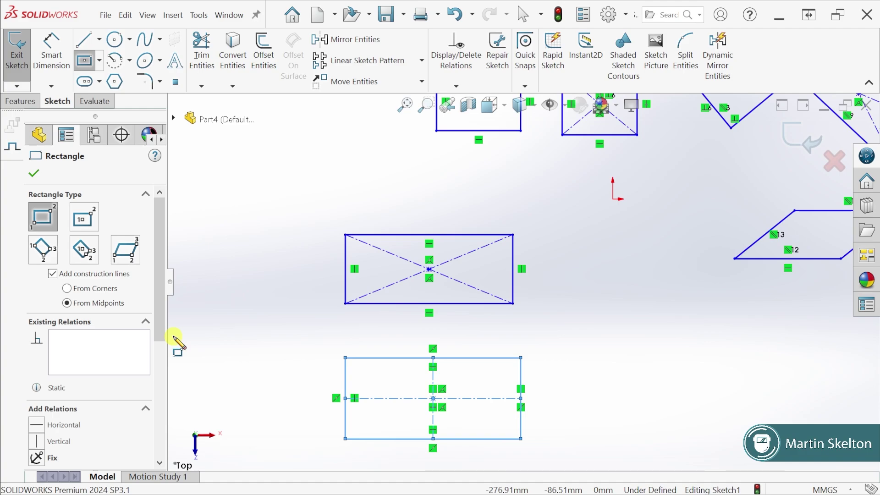
pyautogui.click(34, 173)
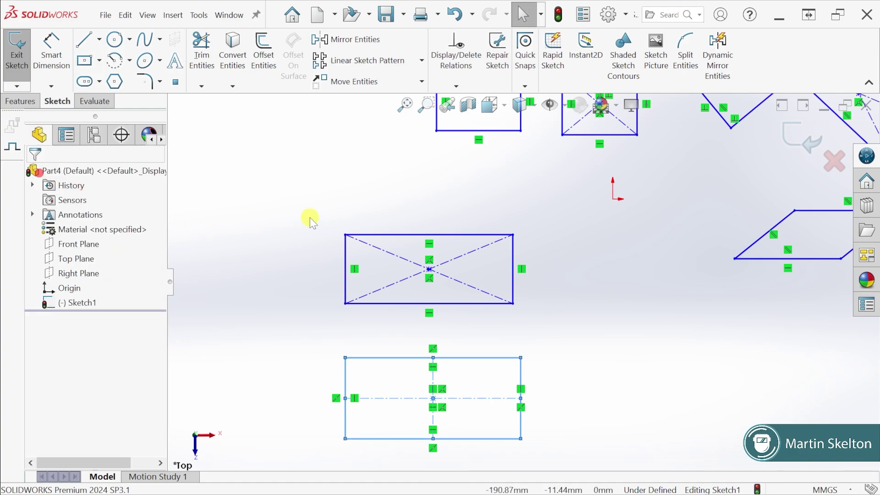
# - Window-select the wide corner rectangle with diagonals and convert all its lines to construction geometry
pyautogui.moveTo(305, 210); pyautogui.dragTo(563, 339)
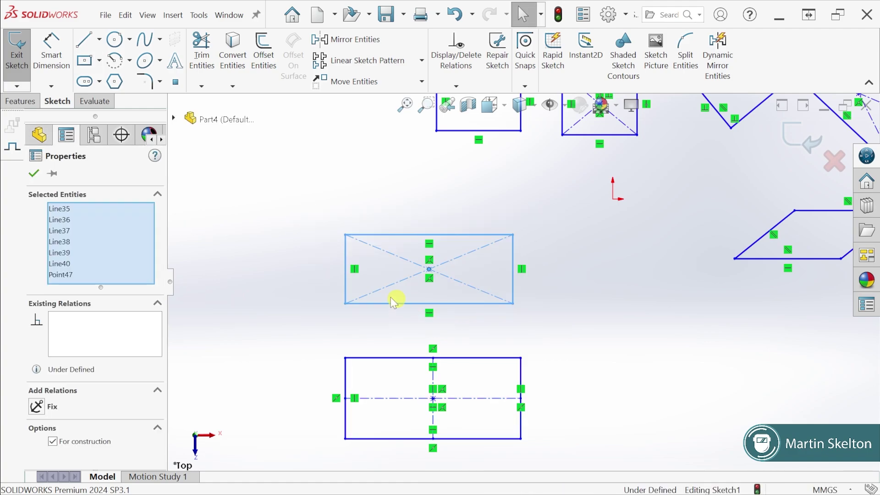
pyautogui.click(52, 441)
pyautogui.click(53, 441)
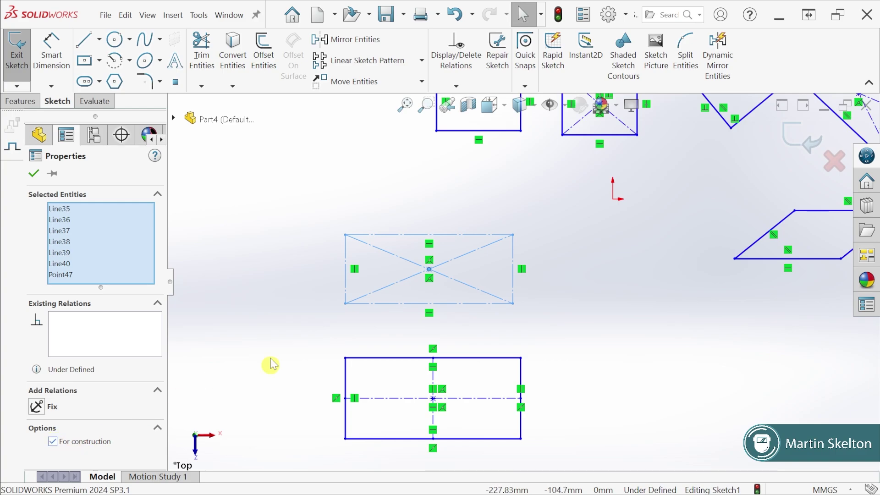
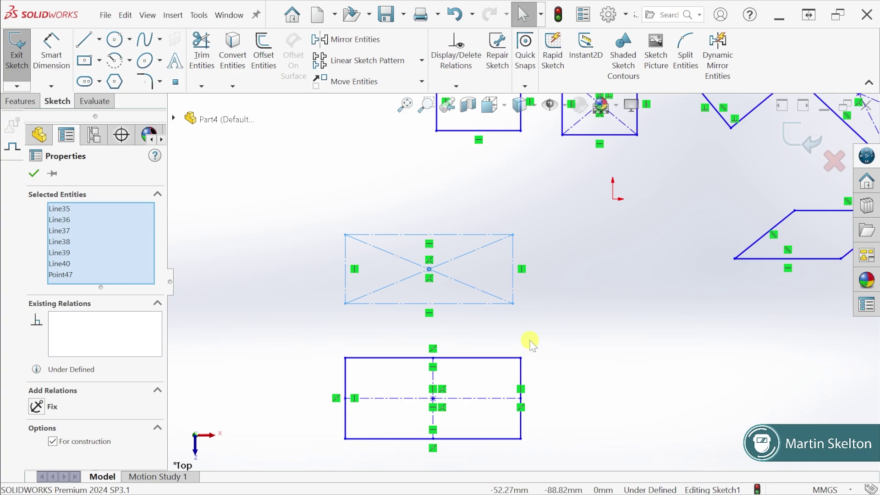
pyautogui.click(34, 173)
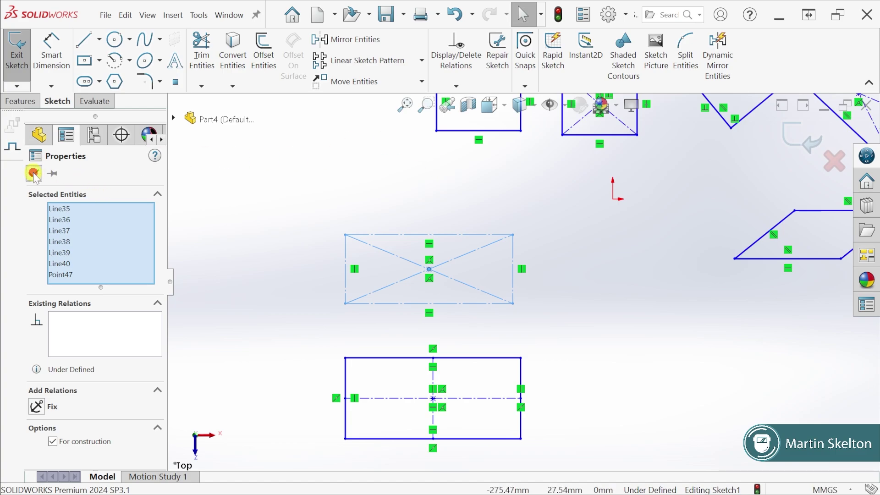
# - Window-select all the rectangles and the parallelogram in the sketch and delete them
pyautogui.scroll(5, 509, 249)
pyautogui.scroll(-2, 556, 252)
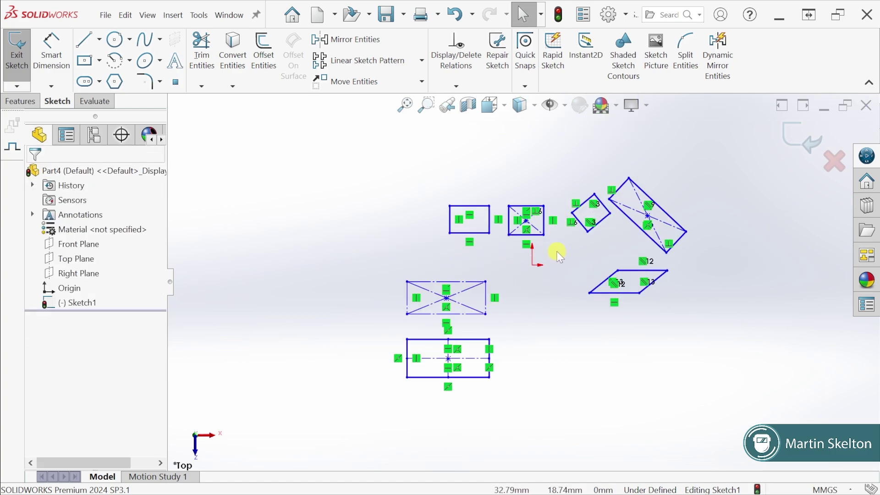
pyautogui.scroll(-2, 556, 251)
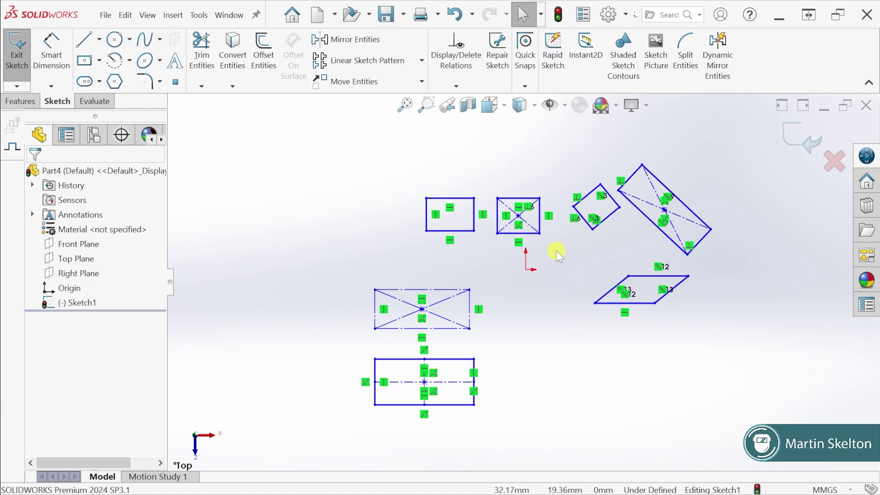
pyautogui.moveTo(293, 163)
pyautogui.mouseDown()
pyautogui.moveTo(395, 249)
pyautogui.moveTo(745, 404)
pyautogui.moveTo(738, 431)
pyautogui.mouseUp()
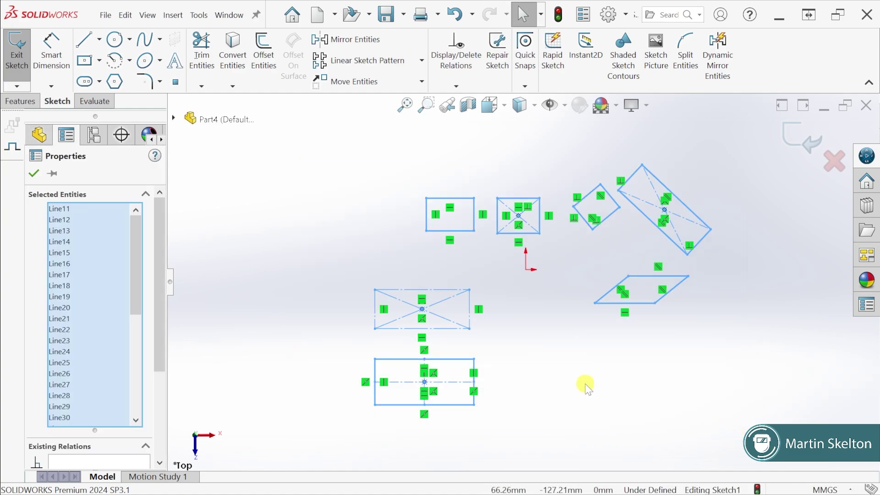
pyautogui.press('Delete')
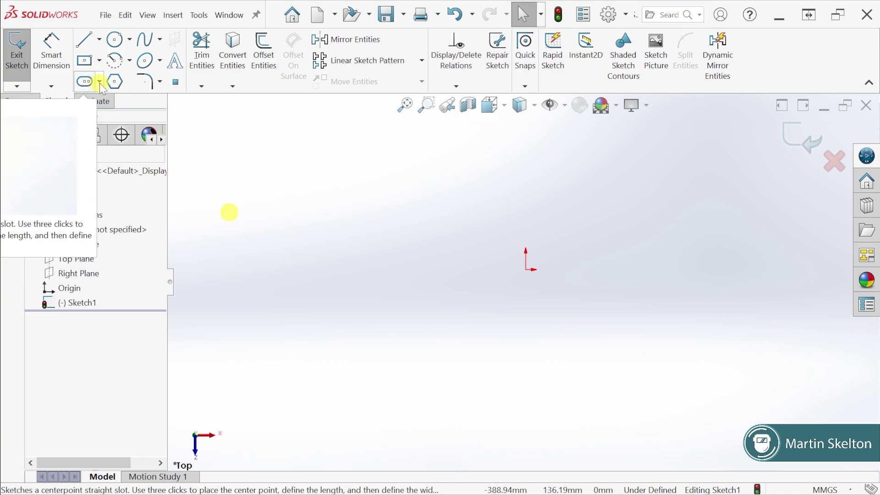
# - Sketch a horizontal straight slot about 142 mm between centers and 69 mm wide, left of the origin, and toggle its construction option on and off
pyautogui.click(100, 83)
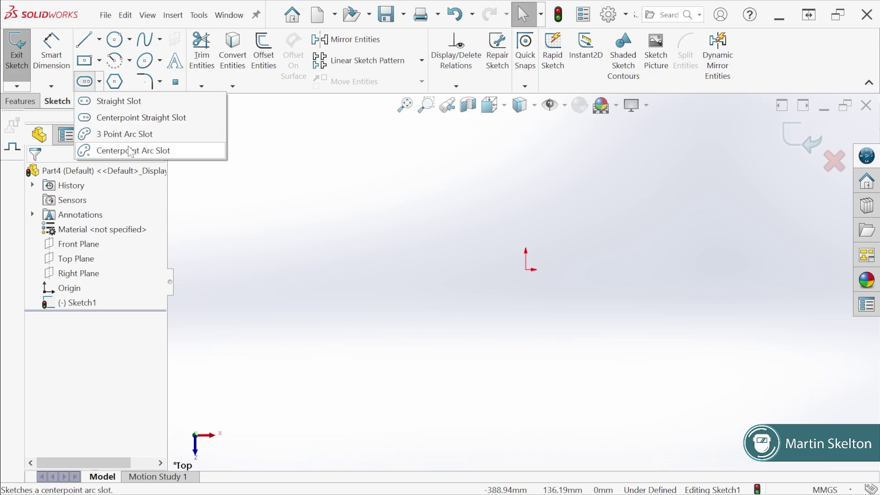
pyautogui.click(123, 104)
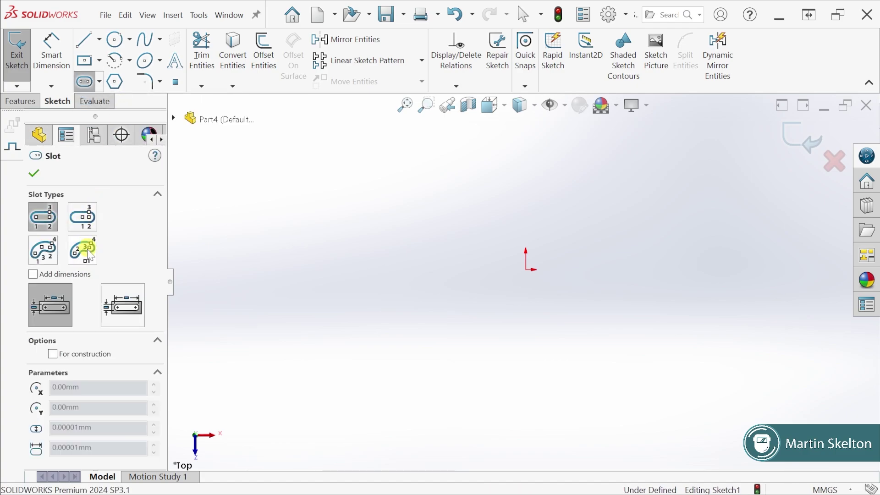
pyautogui.click(99, 82)
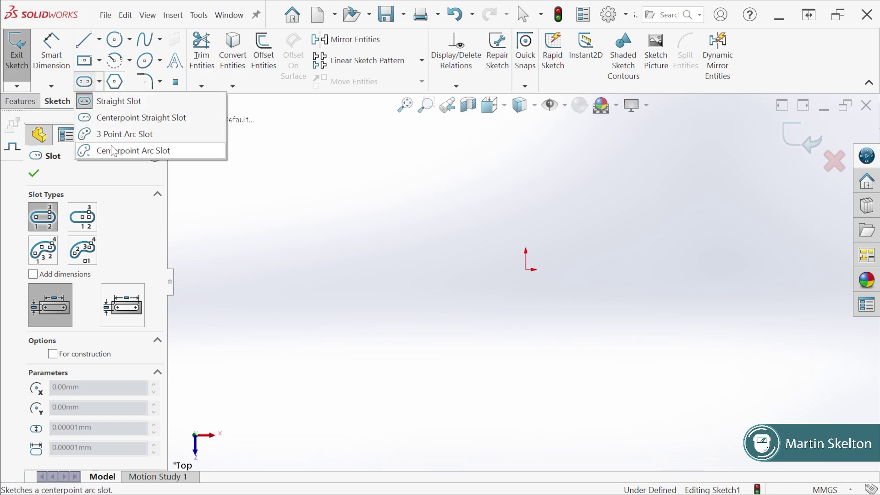
pyautogui.click(101, 81)
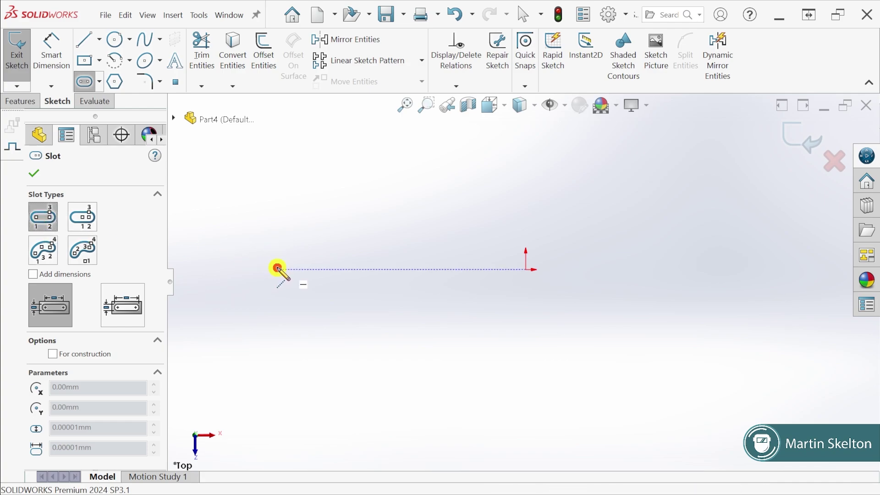
pyautogui.click(277, 270)
pyautogui.click(404, 271)
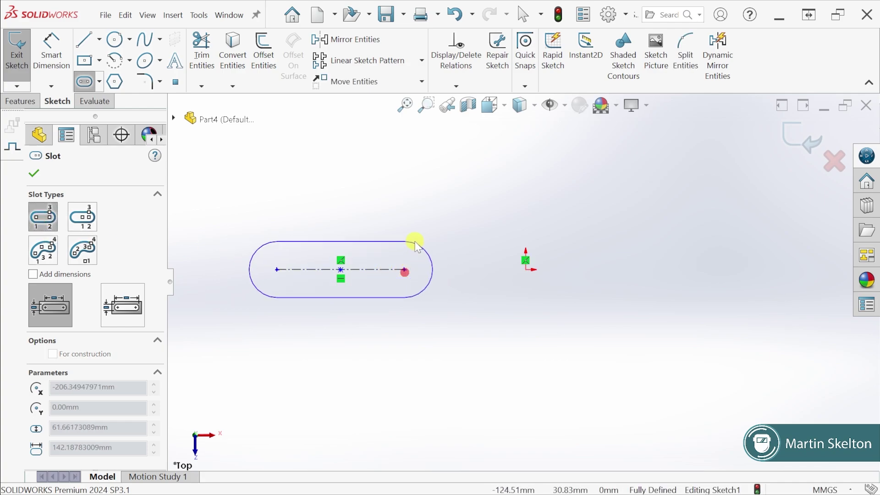
pyautogui.click(432, 255)
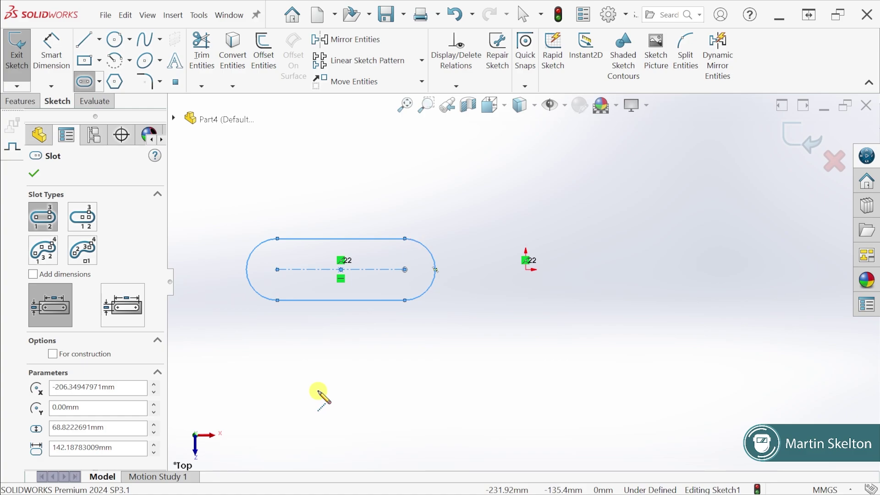
pyautogui.click(53, 354)
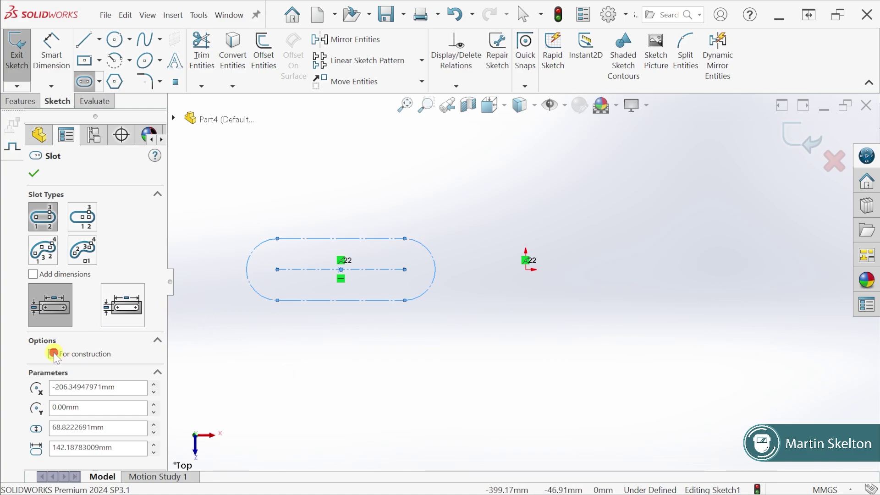
pyautogui.click(52, 354)
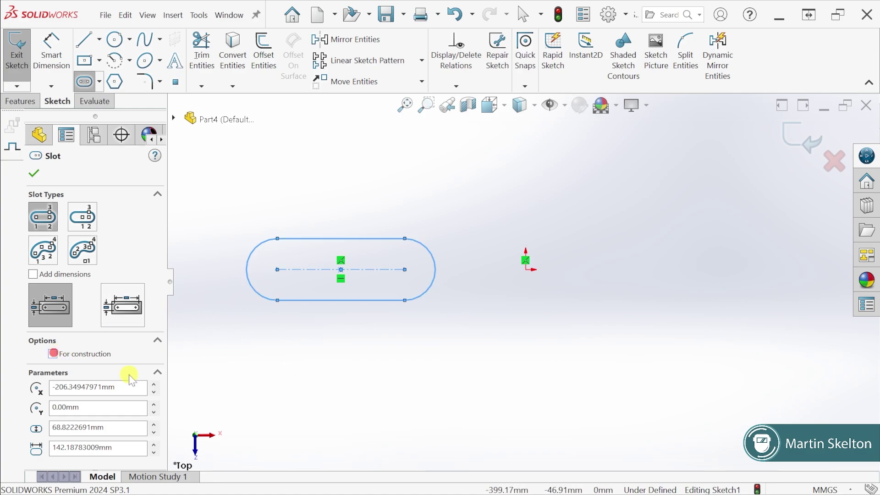
# - Sketch a horizontal centerpoint straight slot about 184 mm between centers and 56 mm wide, above the first slot
pyautogui.click(89, 223)
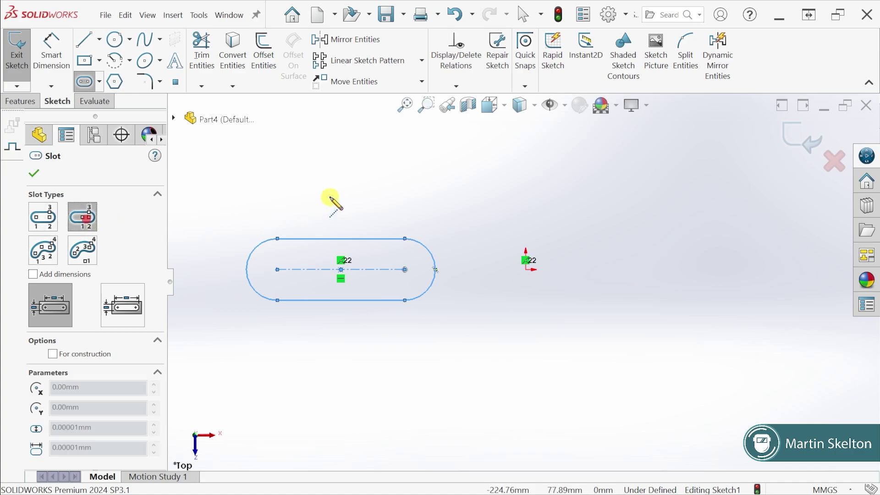
pyautogui.click(344, 177)
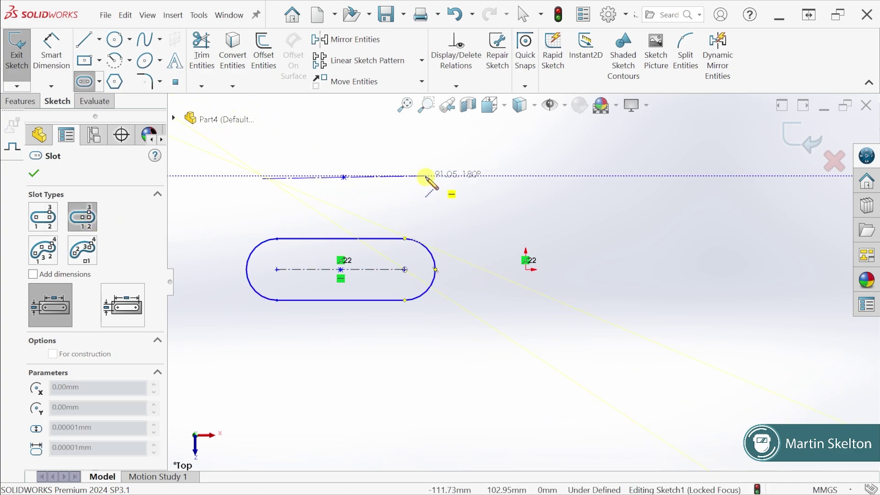
pyautogui.click(427, 177)
pyautogui.click(443, 202)
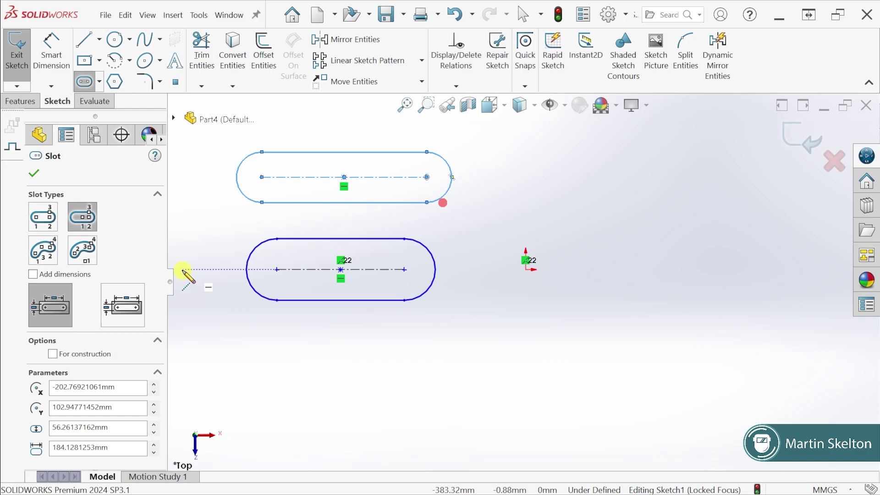
# - Sketch a 3 point arc slot with about 160 mm radius, 66° angle and 66 mm width, above and to the right of the origin
pyautogui.click(43, 250)
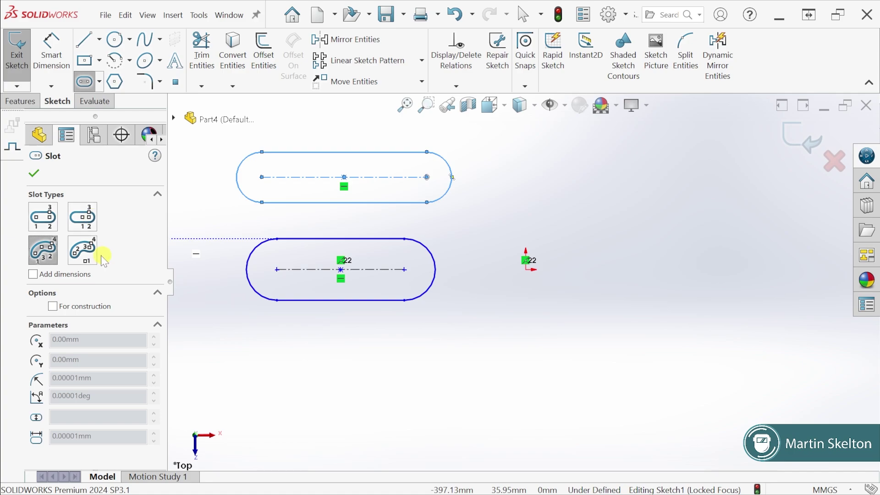
pyautogui.click(48, 259)
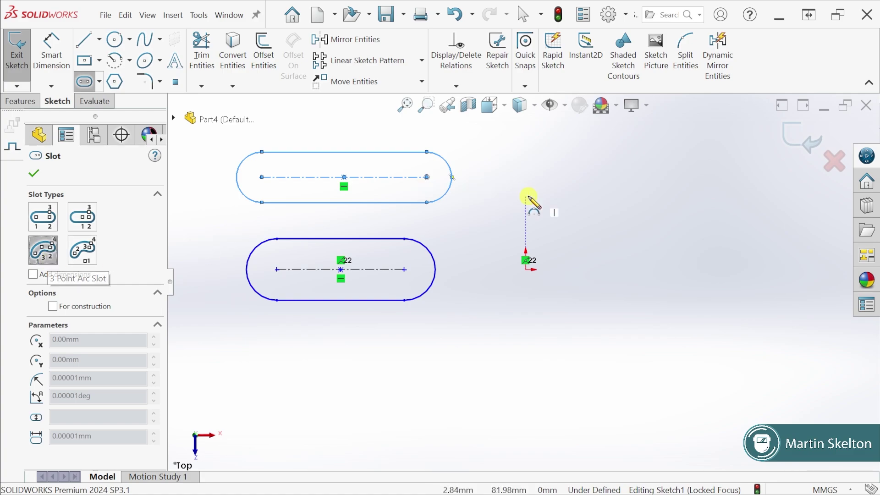
pyautogui.scroll(3, 632, 197)
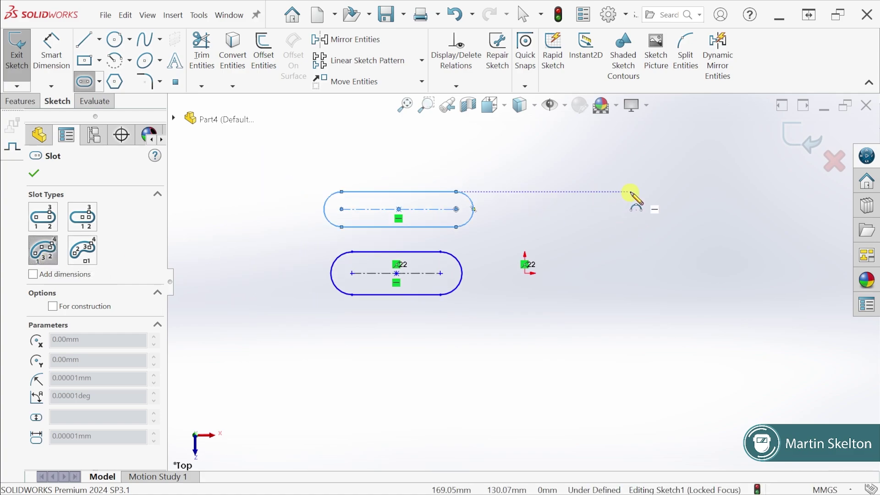
pyautogui.scroll(-3, 632, 193)
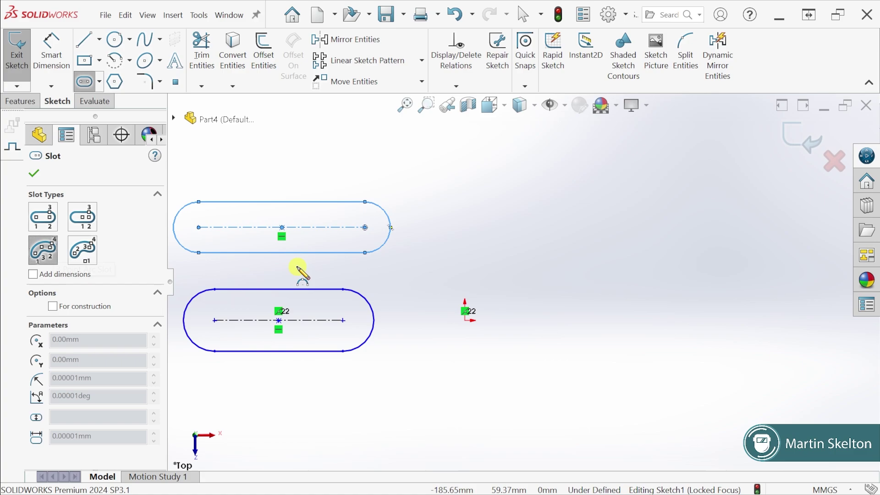
pyautogui.click(593, 264)
pyautogui.click(748, 275)
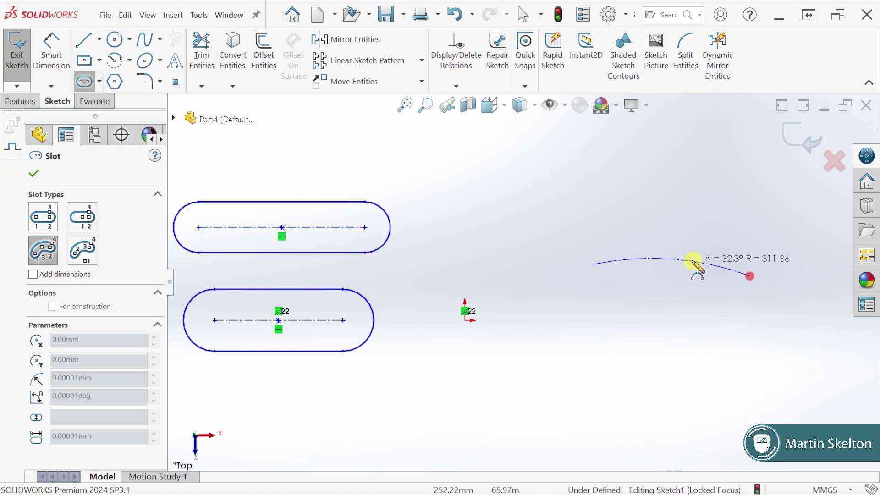
pyautogui.click(681, 247)
pyautogui.click(686, 290)
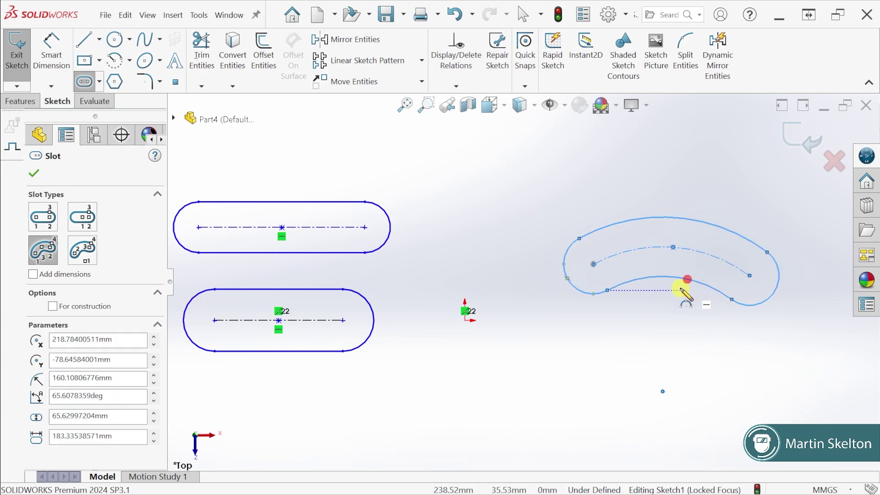
# - Sketch a centerpoint arc slot with about 64 mm radius, 83° angle and 60 mm width, beneath the larger arc slot
pyautogui.click(89, 256)
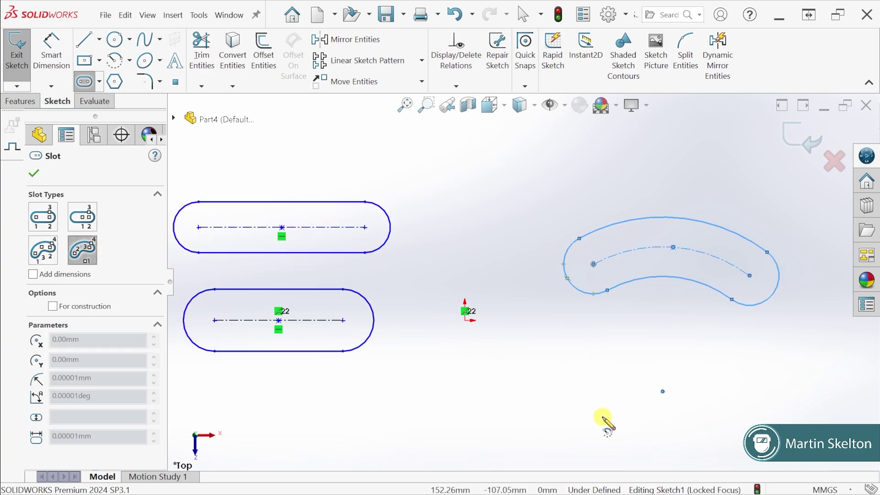
pyautogui.click(599, 424)
pyautogui.click(574, 372)
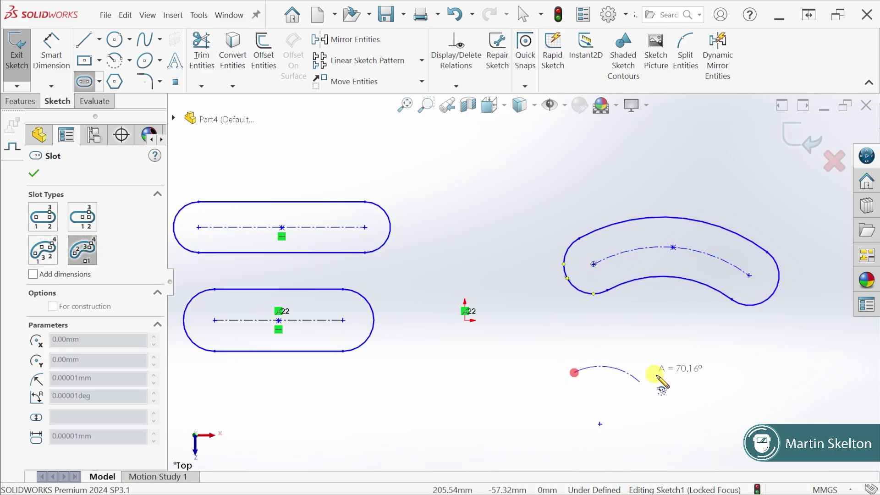
pyautogui.click(664, 381)
pyautogui.click(661, 365)
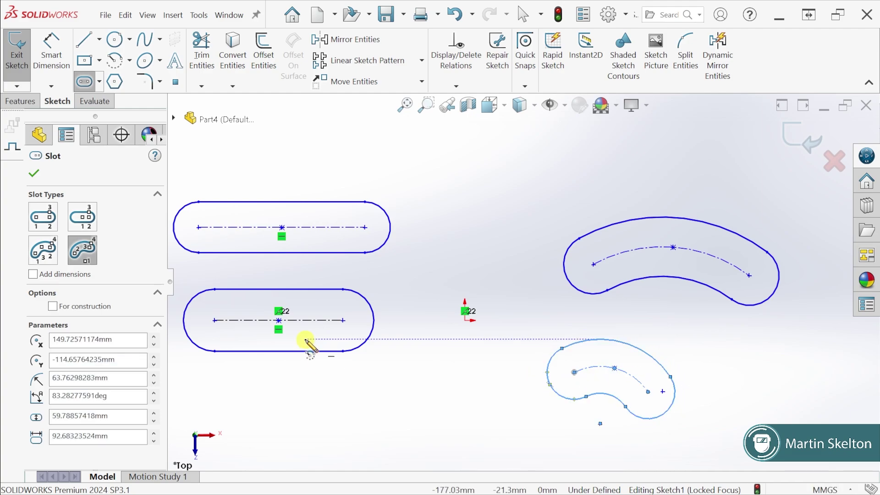
# - Enable the option that adds dimensions to slots and finish the Slot command
pyautogui.click(33, 274)
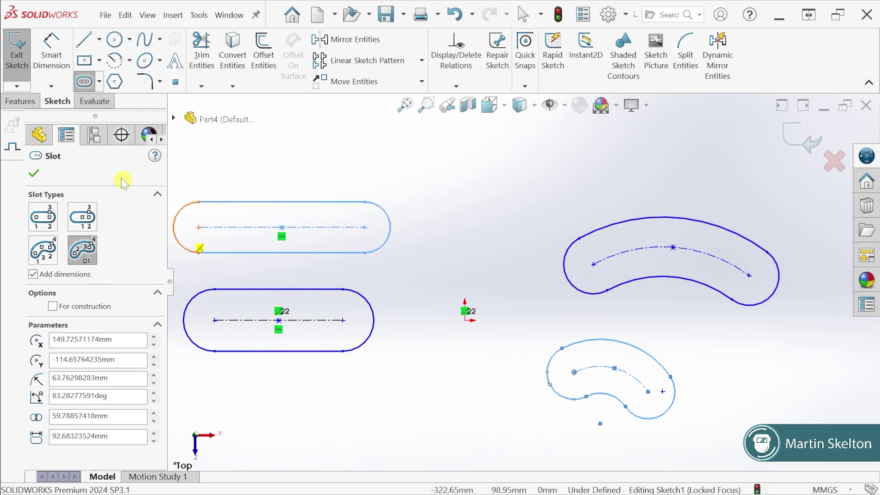
pyautogui.click(34, 173)
pyautogui.press('z')
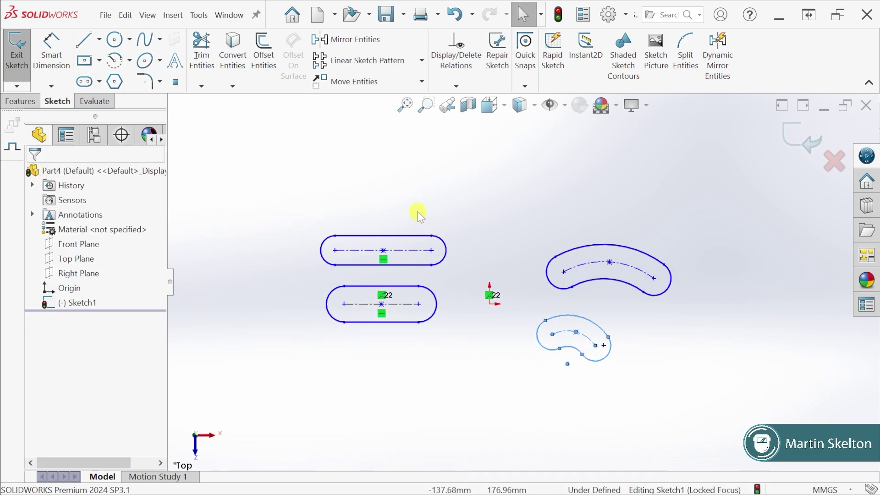
# - Delete all four straight and curved slots from the sketch
pyautogui.moveTo(307, 185)
pyautogui.mouseDown()
pyautogui.moveTo(678, 398)
pyautogui.moveTo(703, 399)
pyautogui.mouseUp()
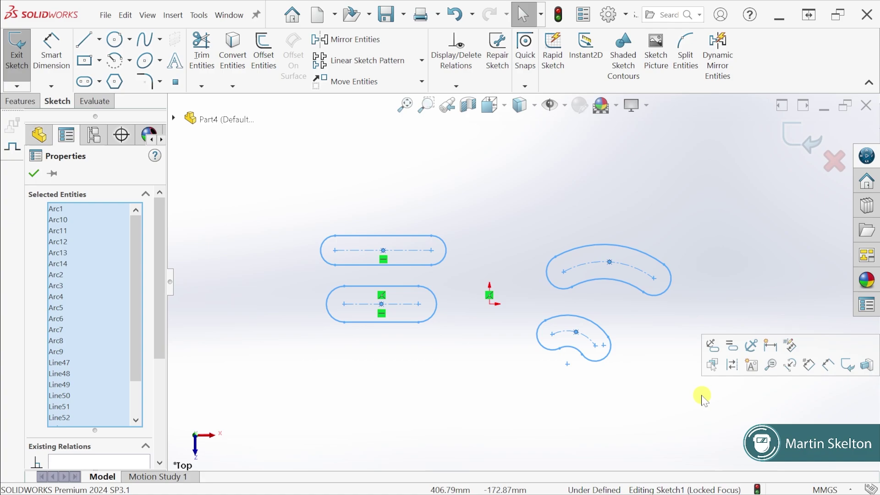
pyautogui.press('Delete')
pyautogui.click(358, 201)
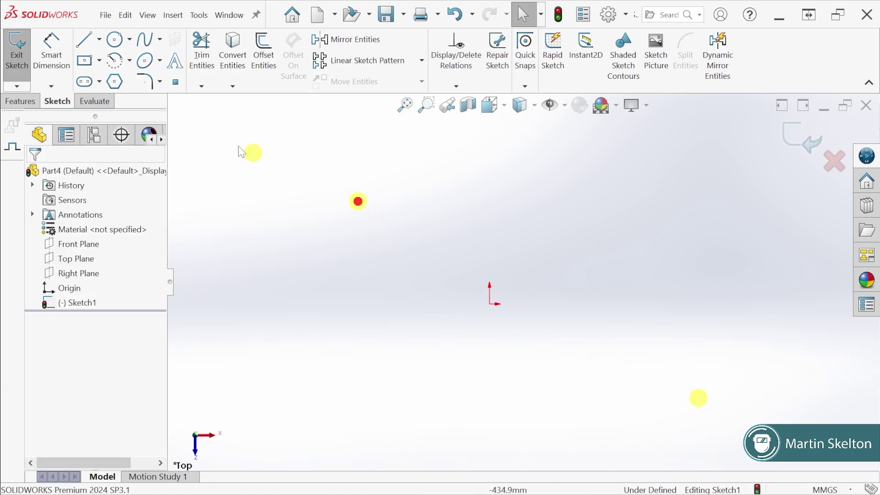
# - Sketch a center-based circle with a radius of about 75 mm, just above and left of the origin
pyautogui.click(130, 44)
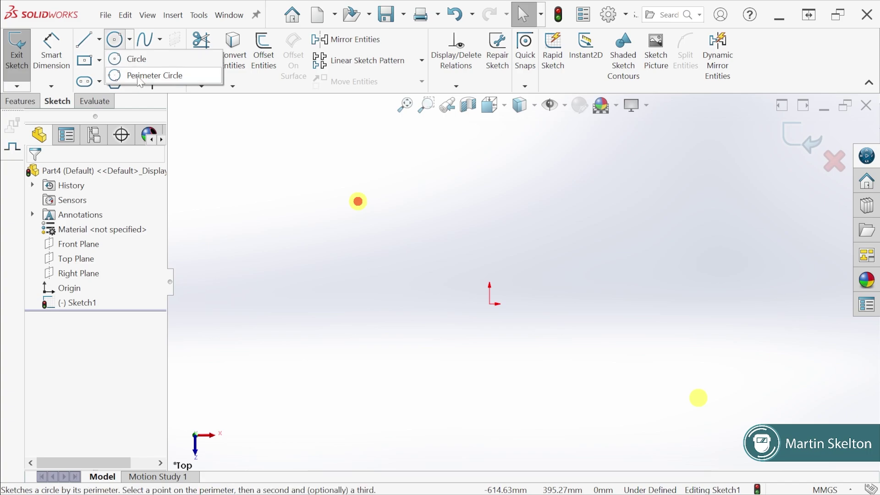
pyautogui.click(119, 38)
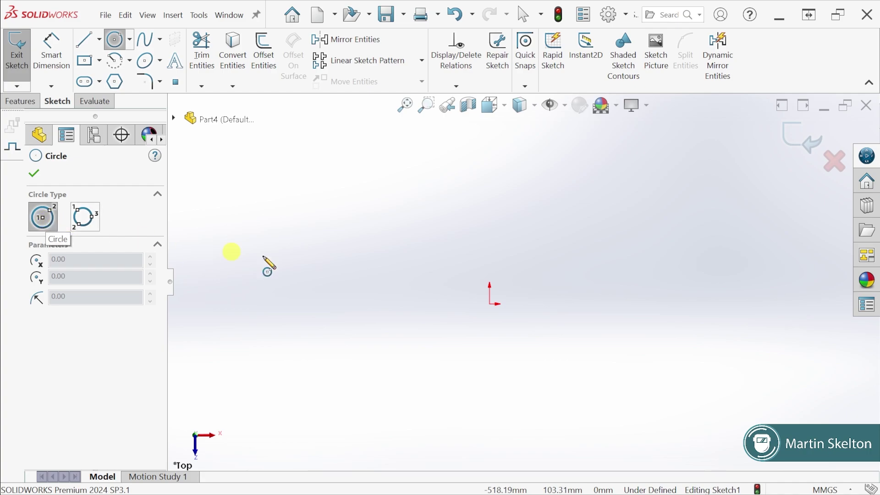
pyautogui.moveTo(468, 242); pyautogui.dragTo(506, 241)
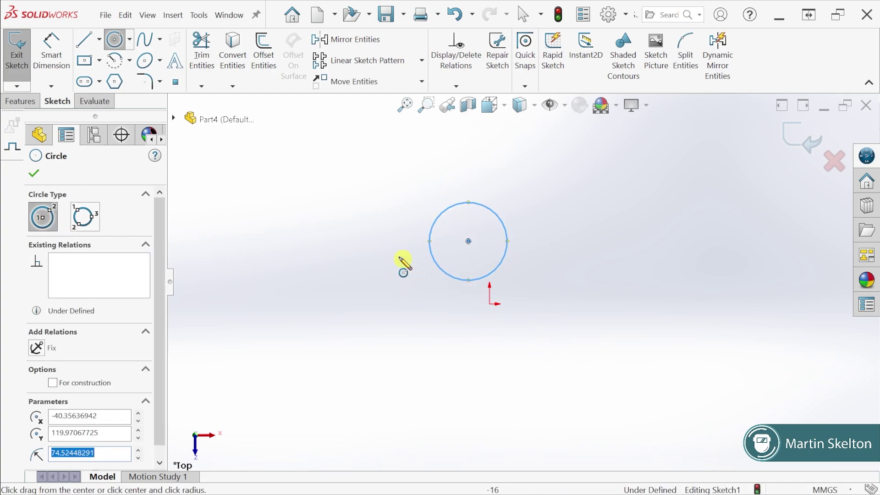
# - Sketch two upward-bulging centerpoint arcs to the left of the circle, the smaller one below the larger
pyautogui.click(129, 61)
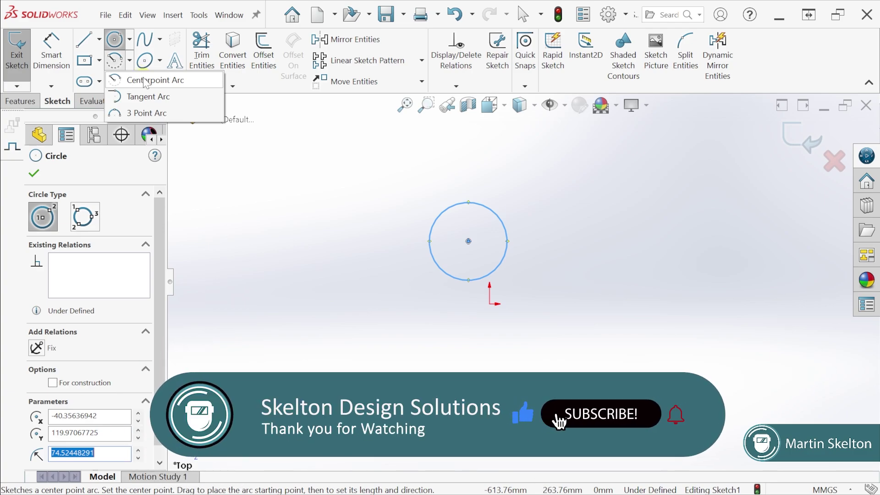
pyautogui.click(146, 81)
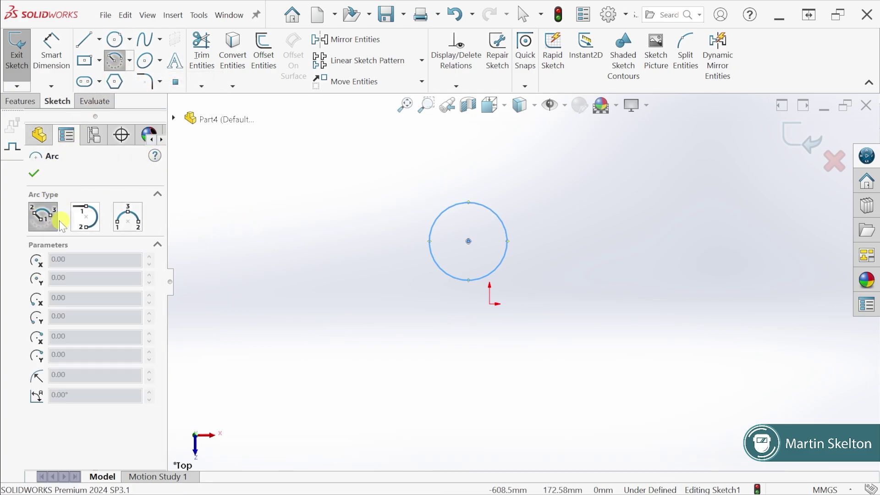
pyautogui.click(281, 289)
pyautogui.click(244, 241)
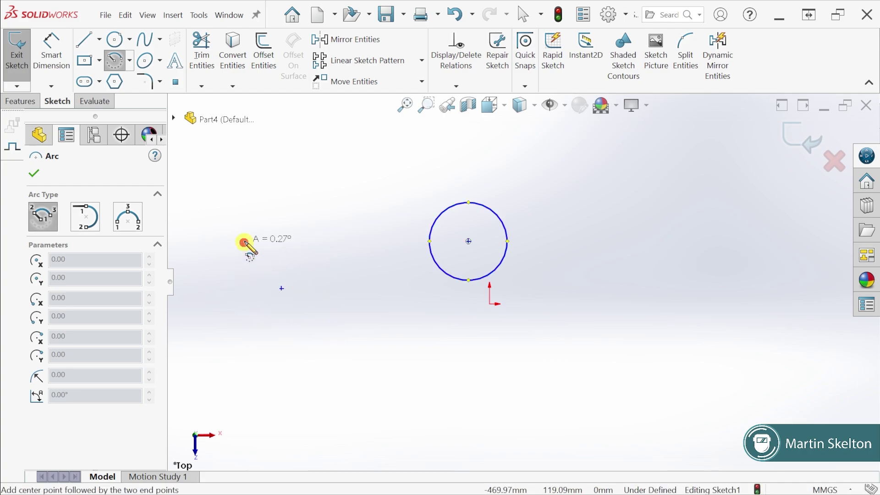
pyautogui.click(338, 270)
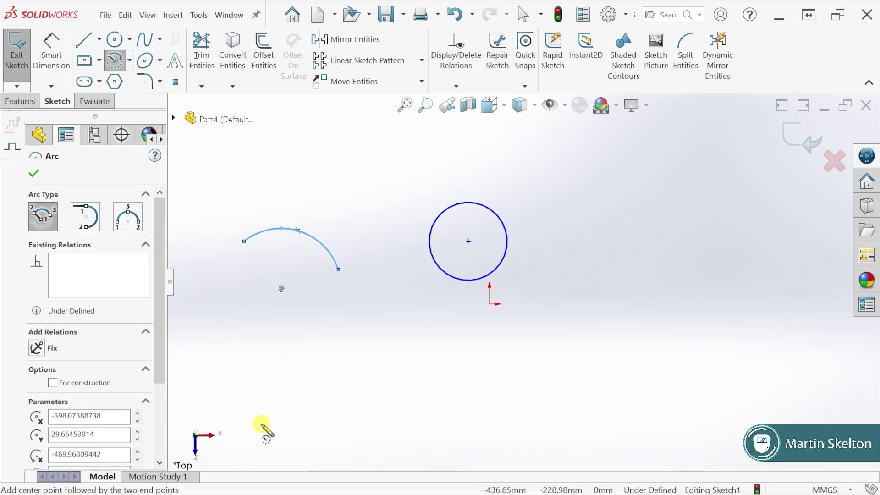
pyautogui.click(298, 375)
pyautogui.click(261, 342)
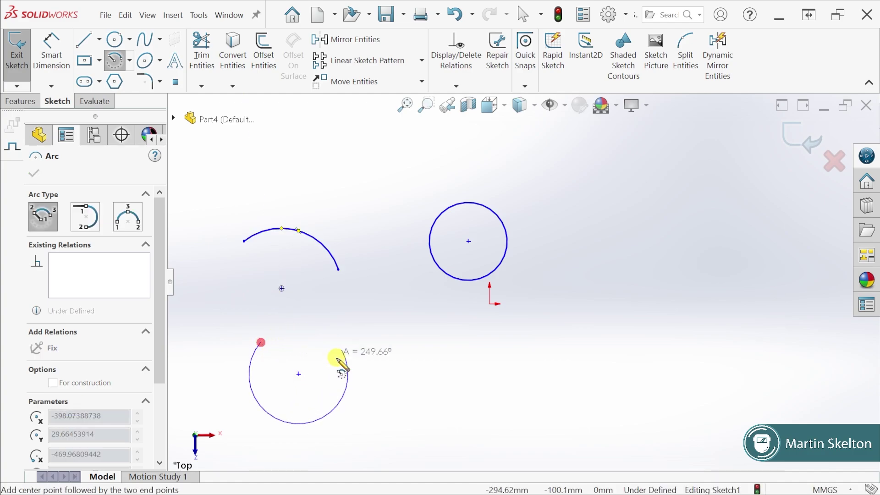
pyautogui.click(327, 335)
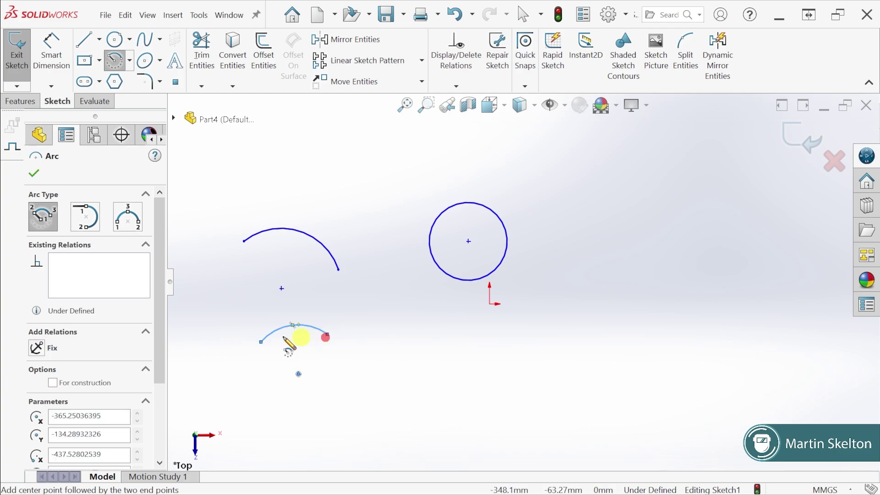
# - Try to draw a tangent arc starting in empty space above the two centerpoint arcs
pyautogui.click(86, 218)
pyautogui.scroll(3, 370, 214)
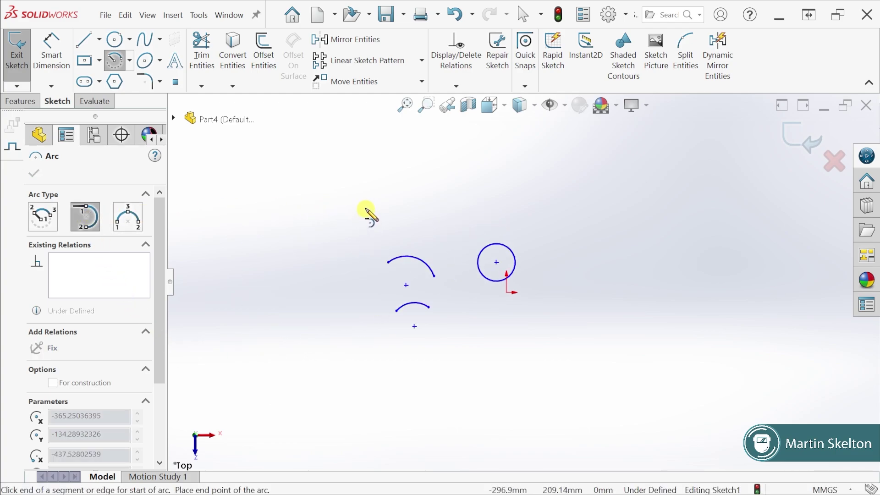
pyautogui.click(379, 175)
pyautogui.click(496, 251)
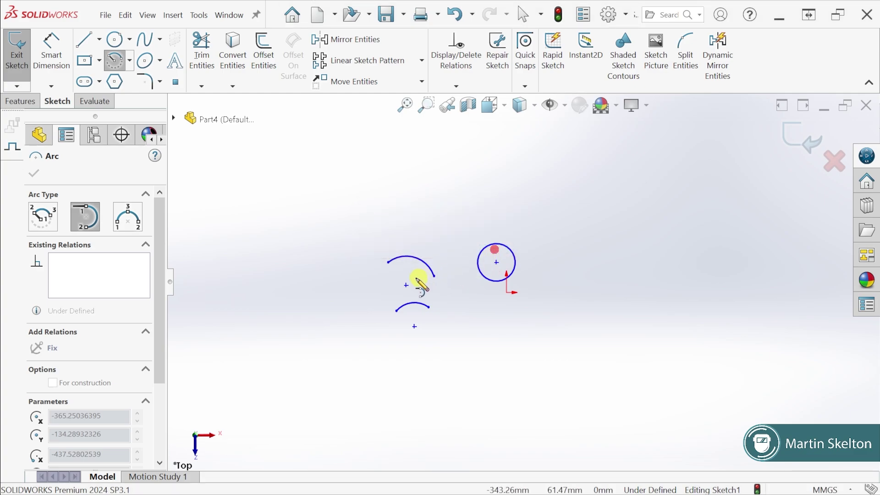
# - Sketch two parallel vertical lines of equal length, about 296 mm each, to the left of the arcs
pyautogui.click(84, 40)
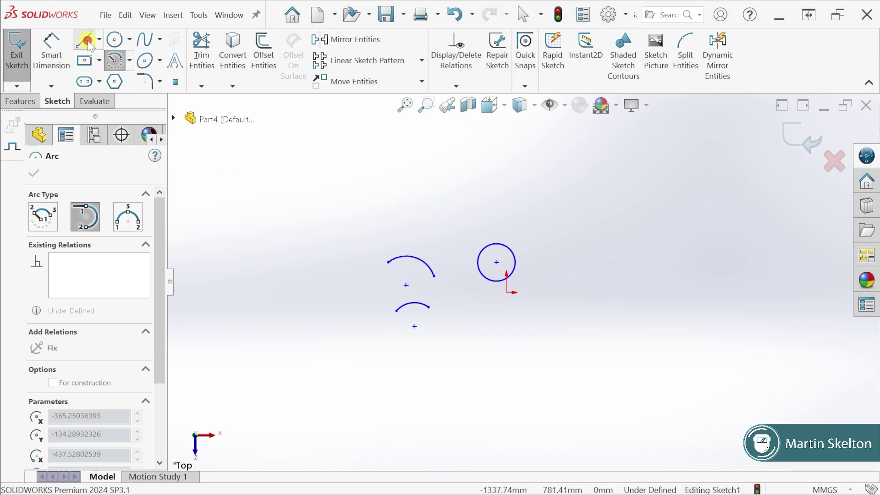
pyautogui.click(274, 188)
pyautogui.click(274, 261)
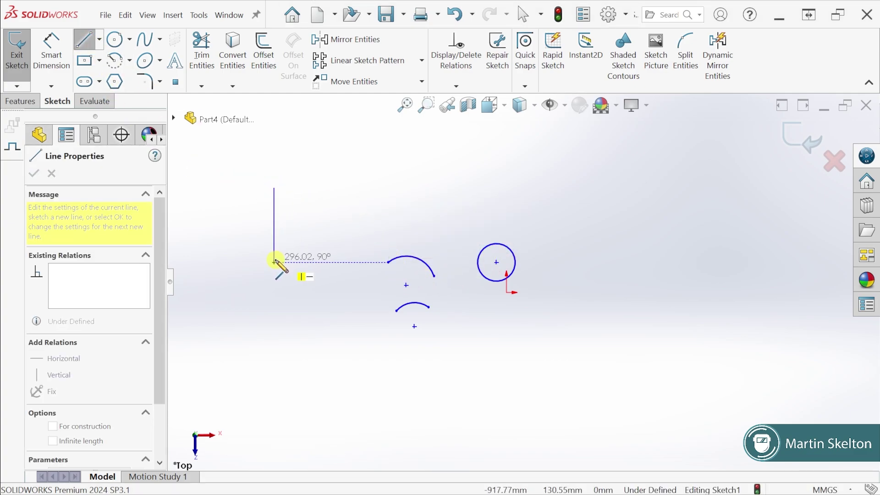
pyautogui.press('Escape')
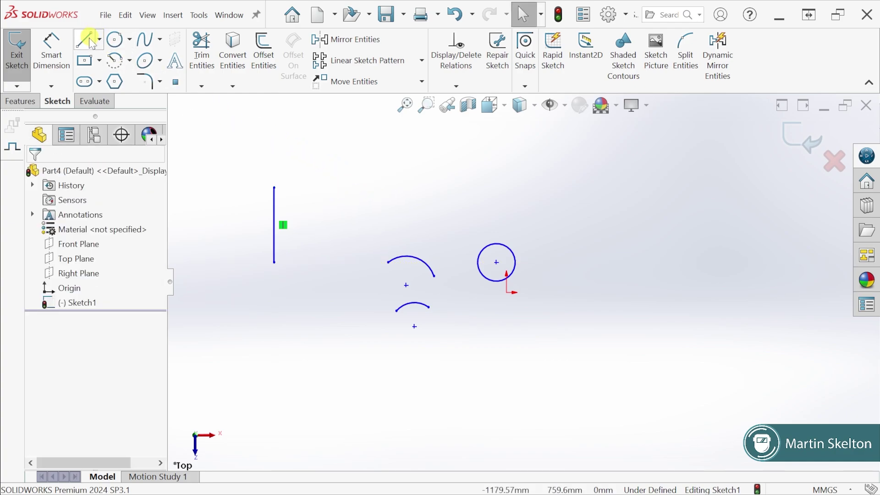
pyautogui.moveTo(334, 188); pyautogui.dragTo(333, 261)
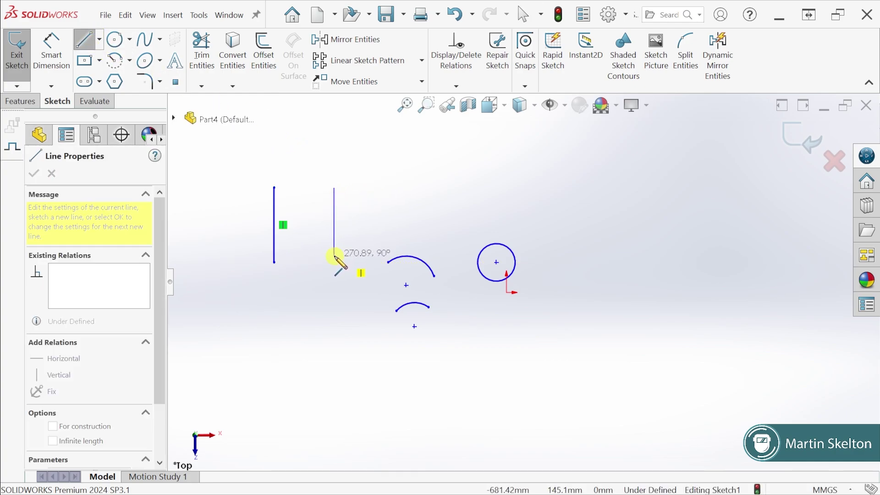
# - Join the upper ends of the two vertical lines with a semicircular tangent arc
pyautogui.click(114, 60)
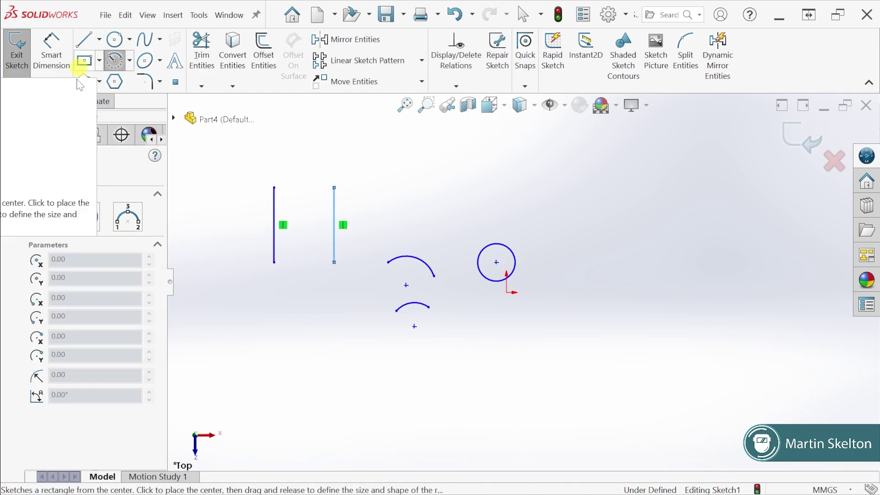
pyautogui.scroll(-4, 321, 185)
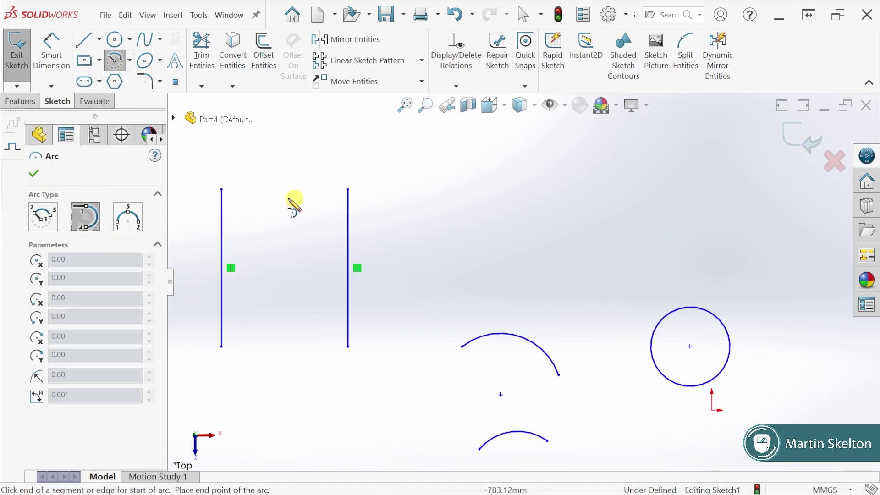
pyautogui.click(222, 189)
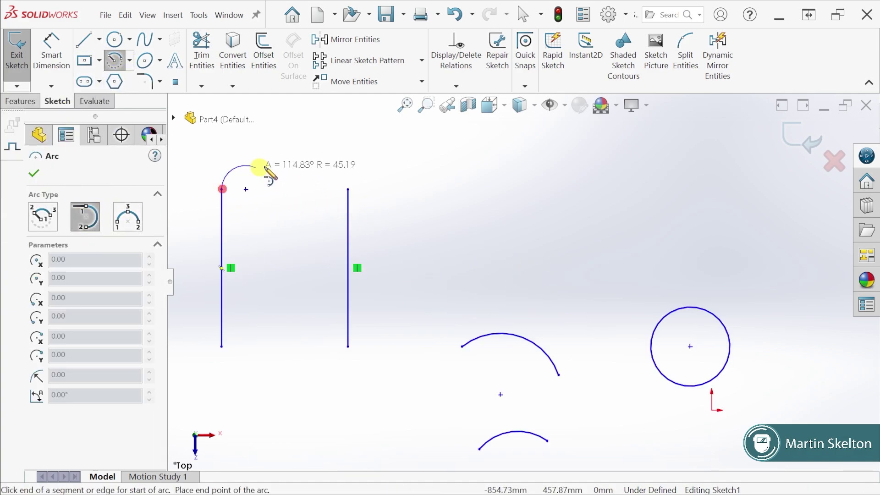
pyautogui.click(348, 189)
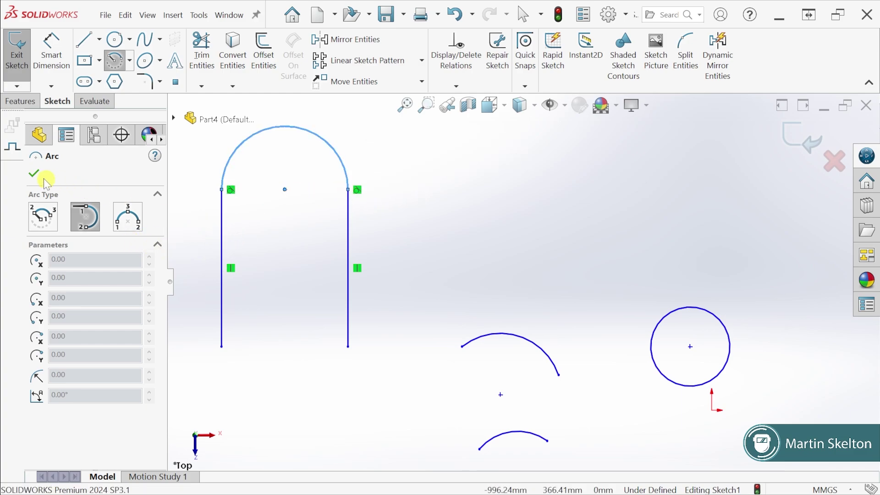
# - Sketch a wide, upward-bulging 3 point arc above the circle and end the arc command
pyautogui.click(127, 216)
pyautogui.scroll(3, 508, 280)
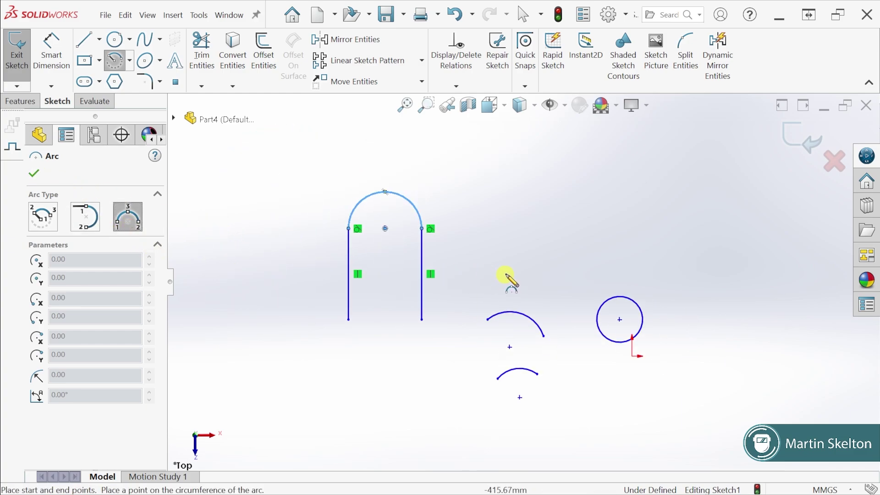
pyautogui.click(520, 212)
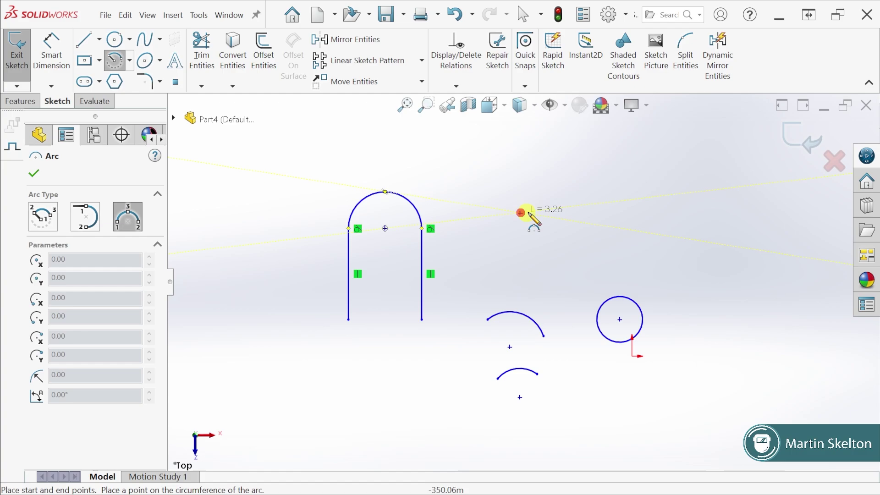
pyautogui.click(656, 223)
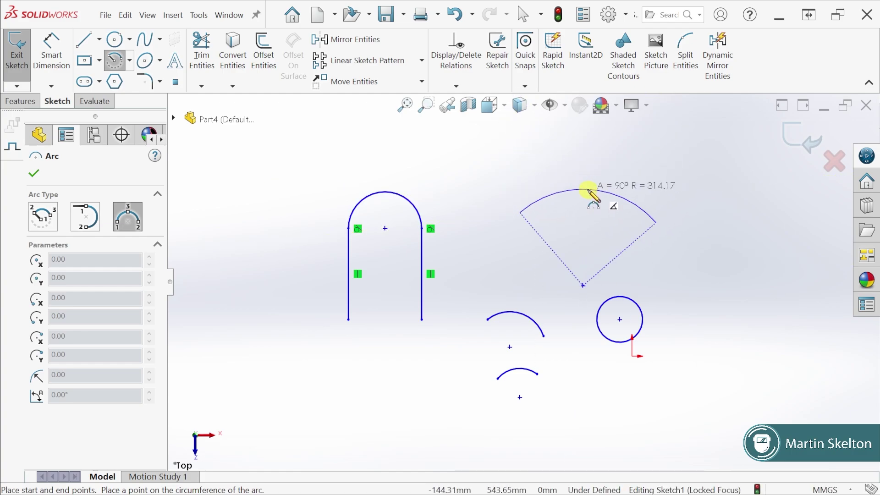
pyautogui.click(589, 194)
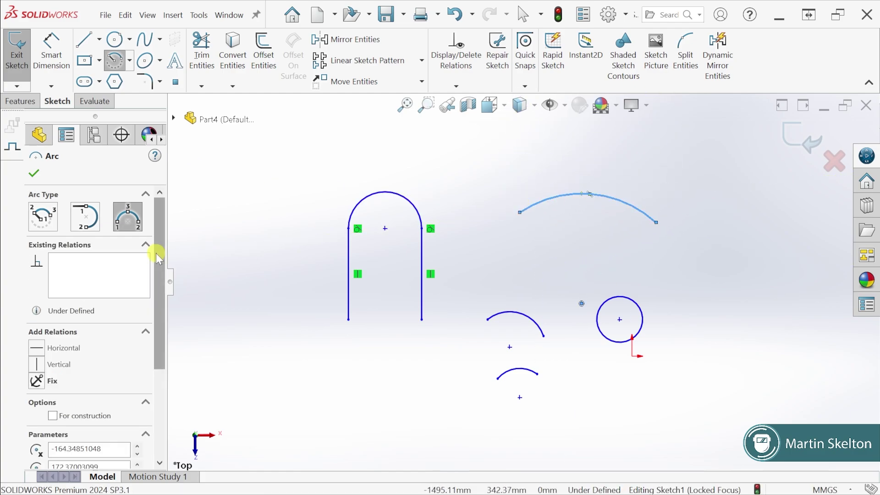
pyautogui.click(33, 173)
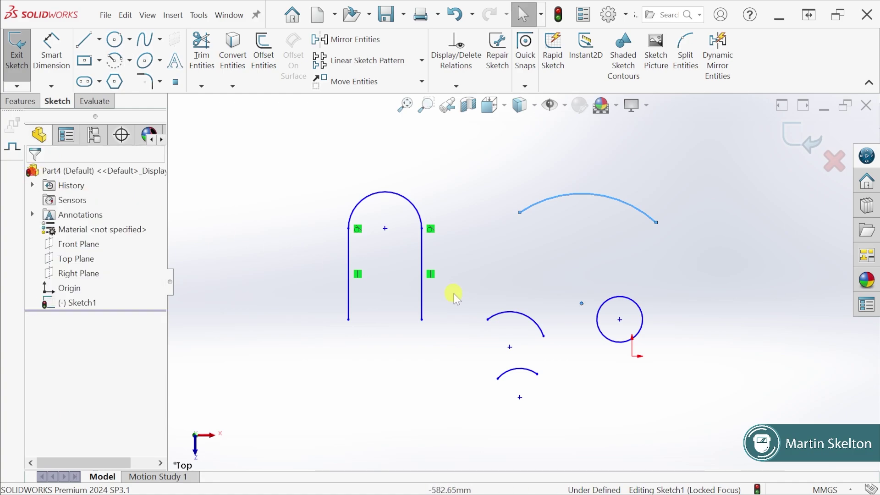
# - Delete the circle, all arcs and both vertical lines from the sketch
pyautogui.scroll(3, 504, 293)
pyautogui.scroll(-3, 517, 294)
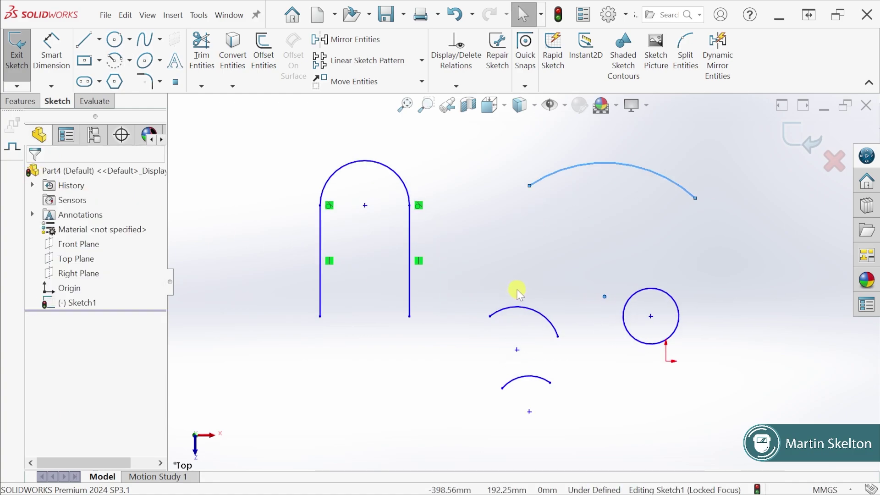
pyautogui.scroll(2, 516, 293)
pyautogui.moveTo(311, 159)
pyautogui.mouseDown()
pyautogui.moveTo(707, 389)
pyautogui.moveTo(714, 403)
pyautogui.mouseUp()
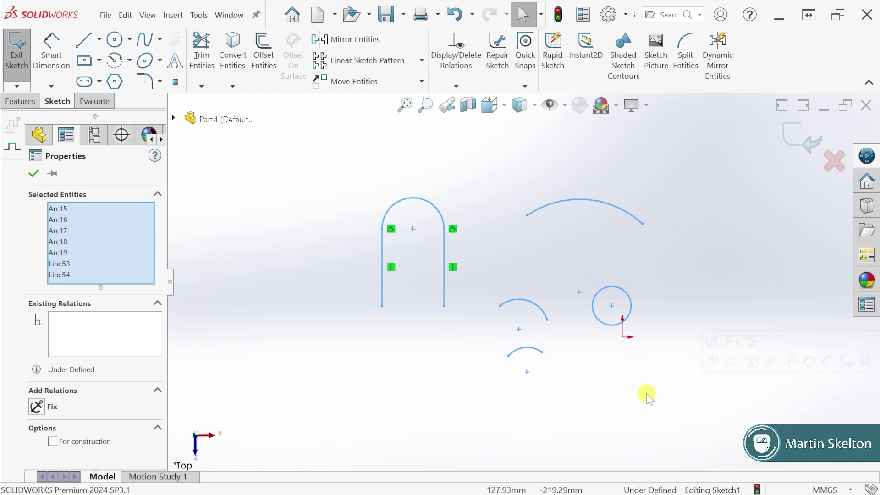
pyautogui.press('Delete')
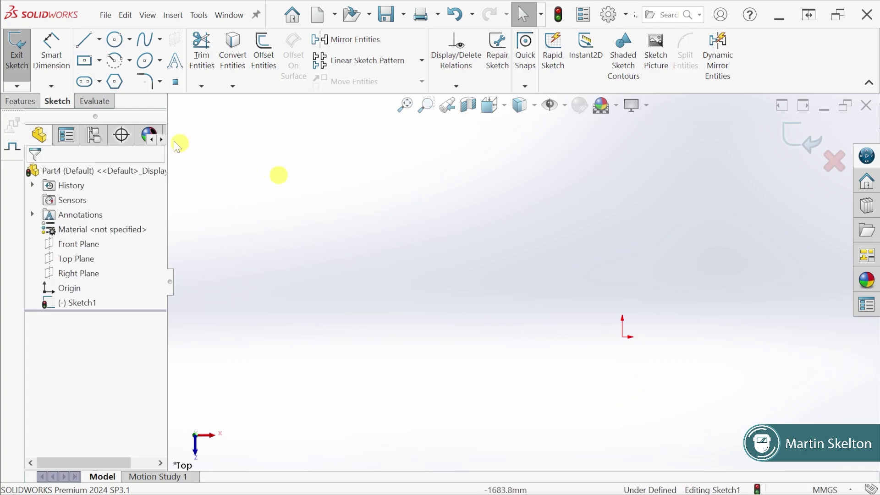
# - Sketch a six-sided polygon left of the origin and set it to a circumscribed circle about 586 mm in diameter
pyautogui.click(115, 82)
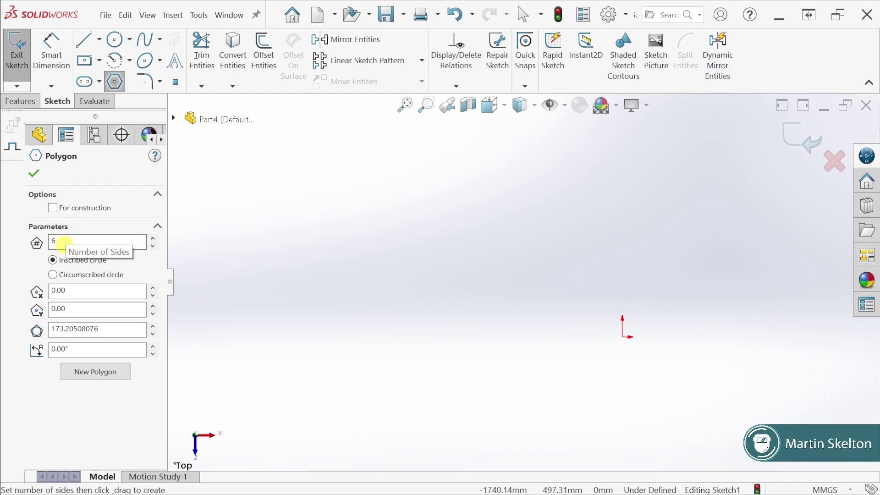
pyautogui.click(58, 241)
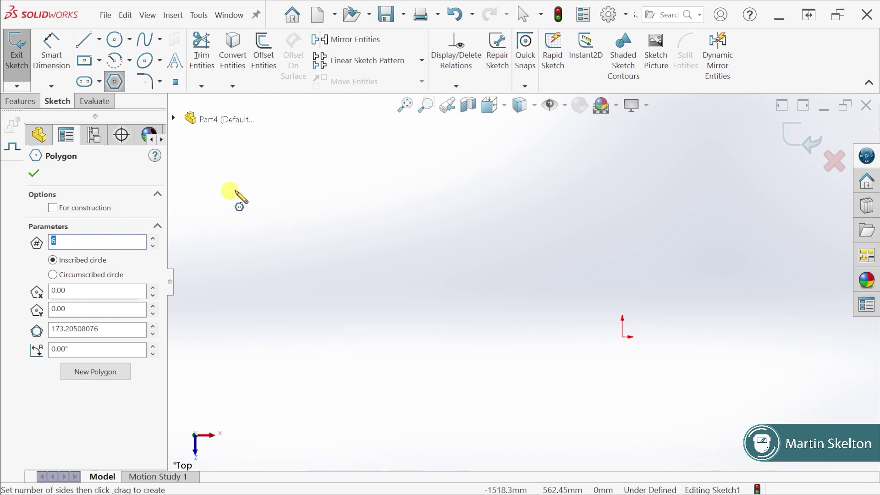
pyautogui.click(298, 232)
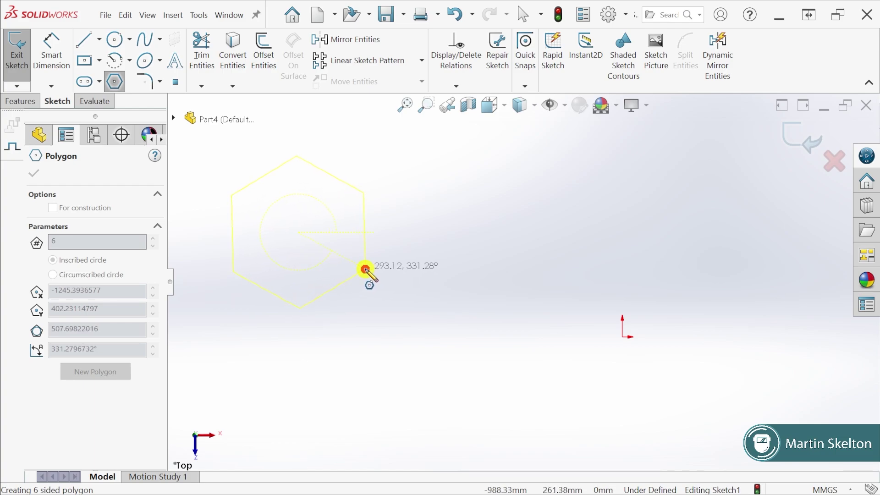
pyautogui.click(365, 269)
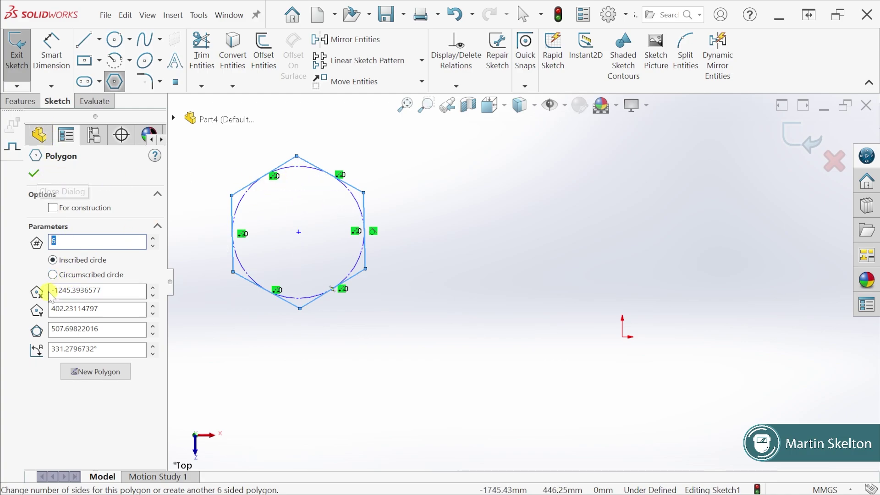
pyautogui.click(52, 274)
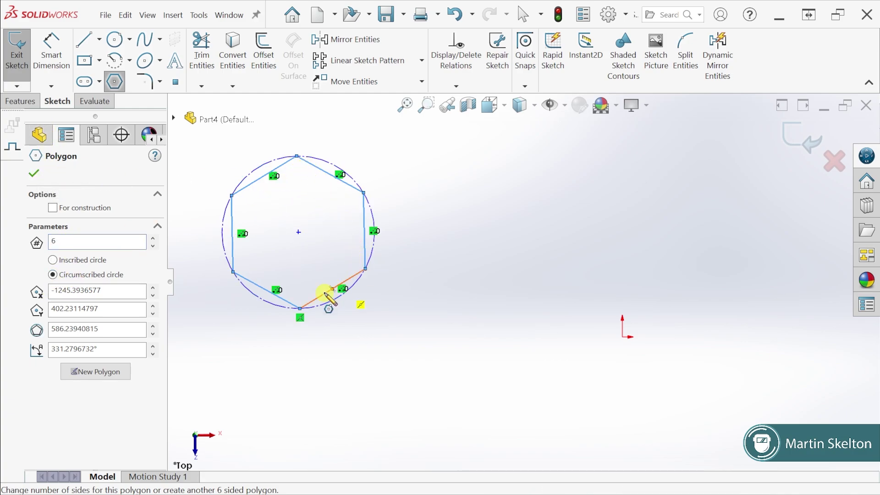
pyautogui.click(35, 173)
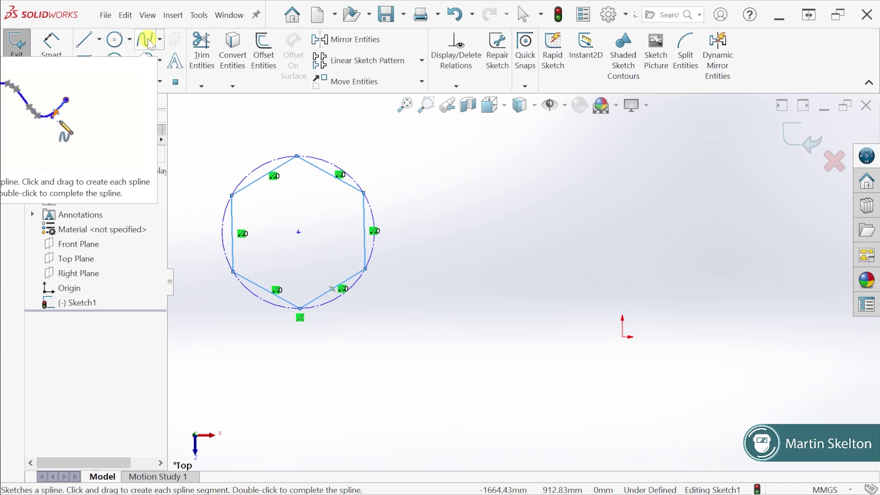
# - Sketch a wide horizontal ellipse between the polygon and the origin
pyautogui.click(146, 60)
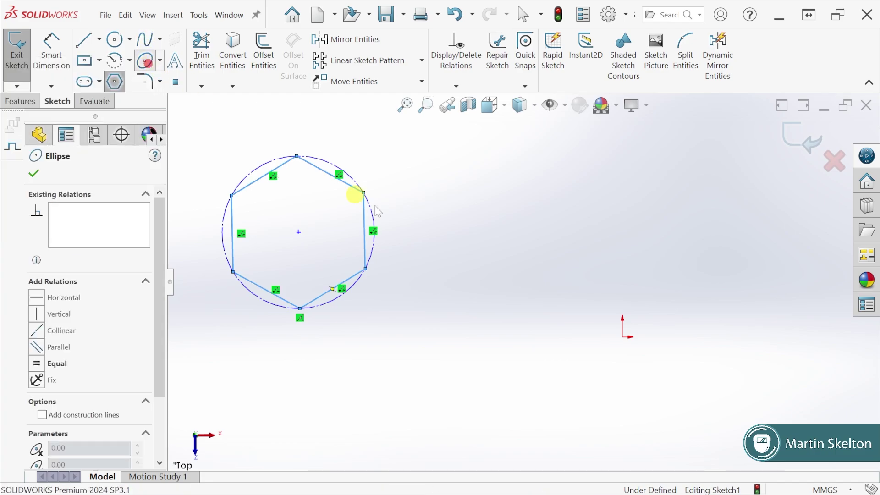
pyautogui.click(523, 272)
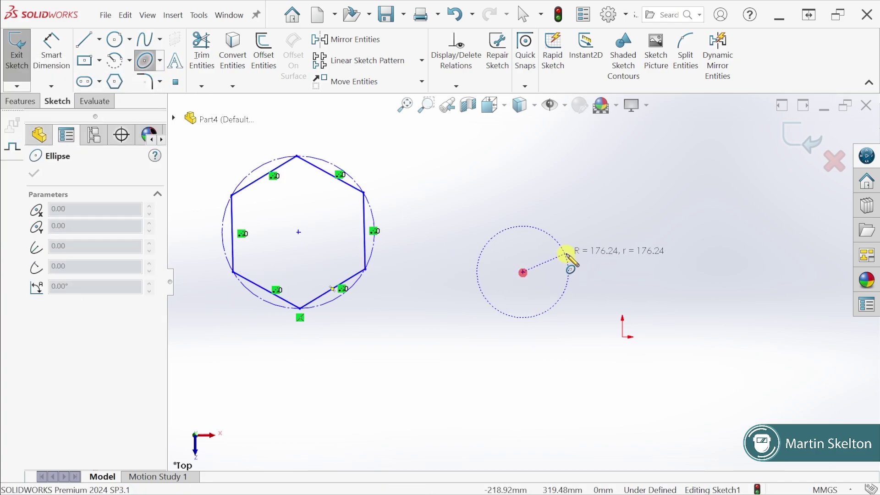
pyautogui.click(615, 274)
pyautogui.click(611, 323)
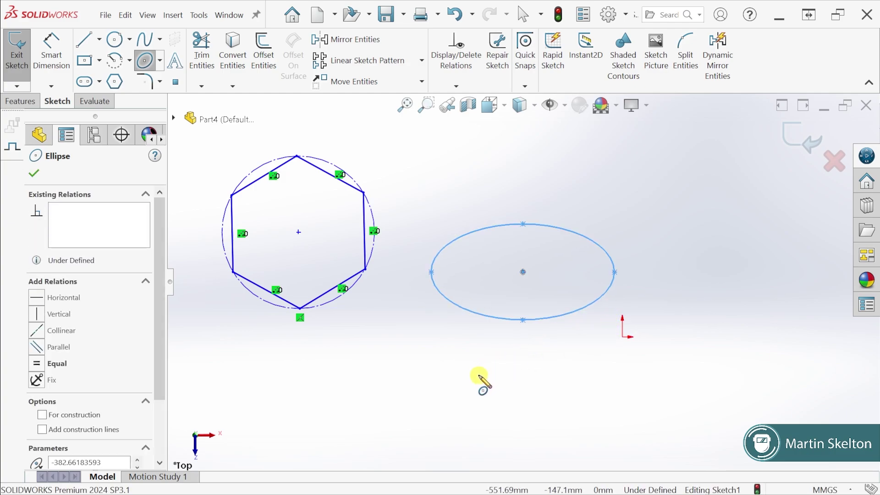
# - Sketch a stepped chain of lines below the polygon: a horizontal, a vertical about 524 mm long and a second horizontal about 690 mm long
pyautogui.click(161, 82)
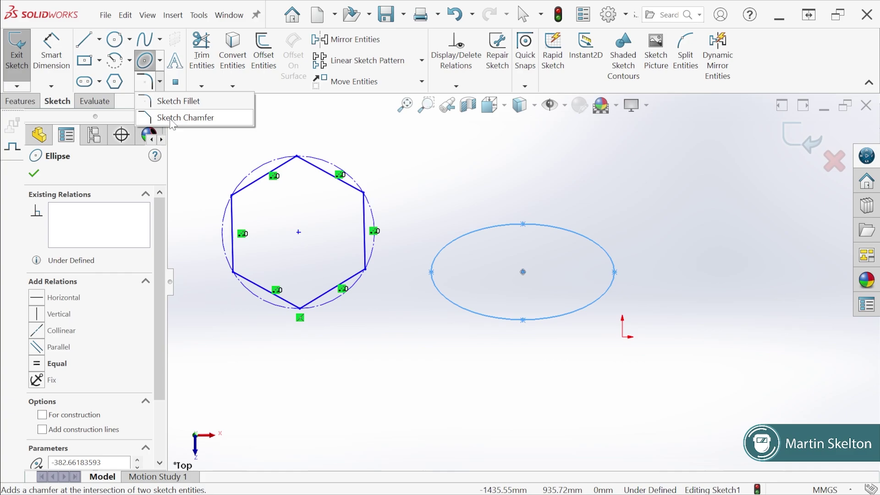
pyautogui.click(82, 76)
pyautogui.click(99, 38)
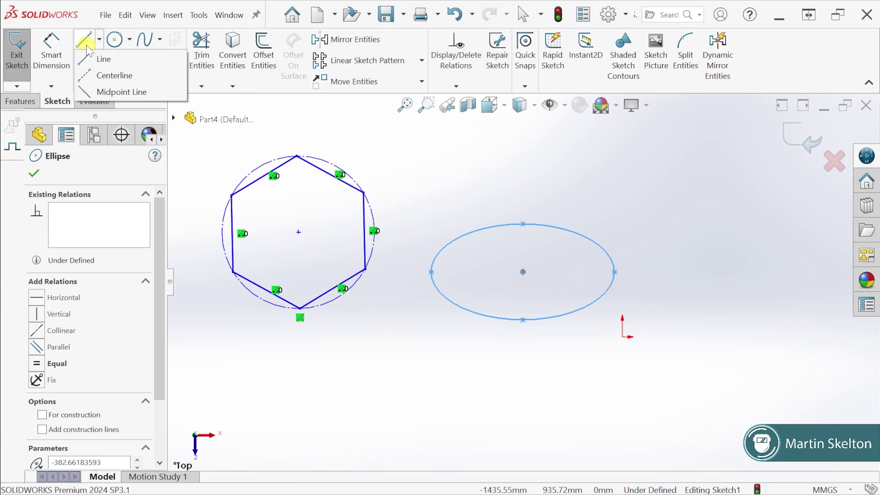
pyautogui.click(101, 57)
pyautogui.scroll(5, 523, 282)
pyautogui.scroll(-4, 453, 346)
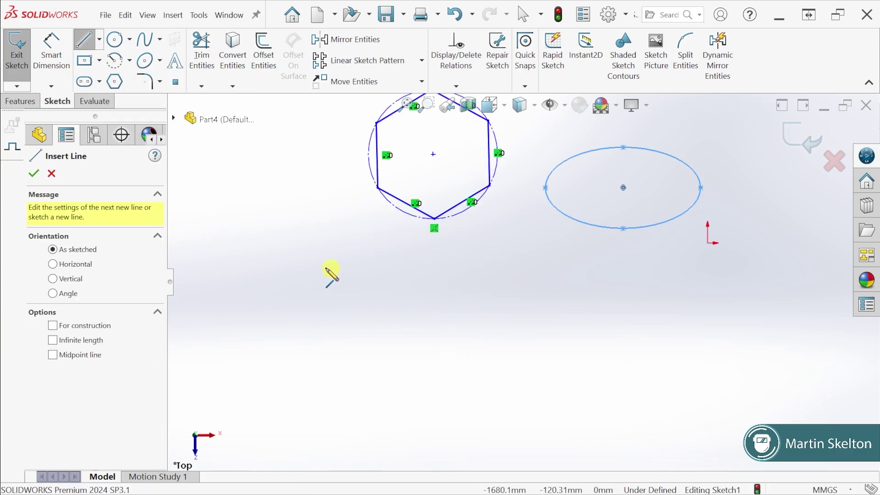
pyautogui.click(255, 265)
pyautogui.click(382, 265)
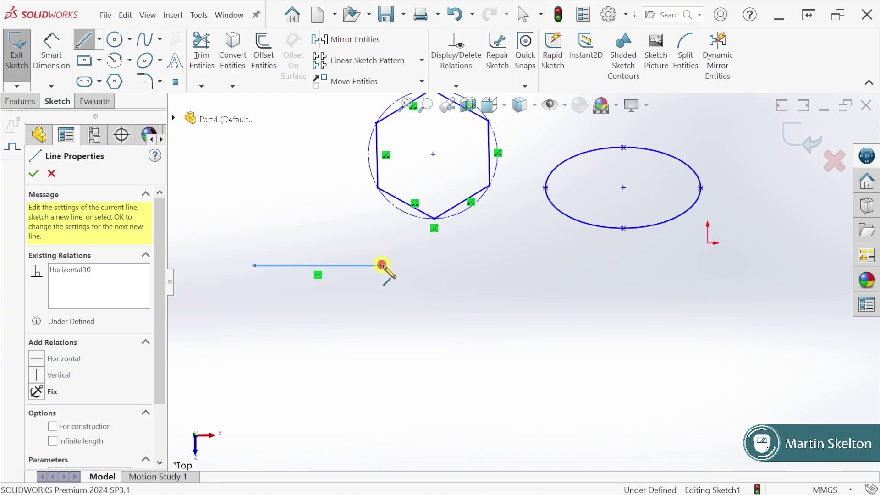
pyautogui.click(381, 381)
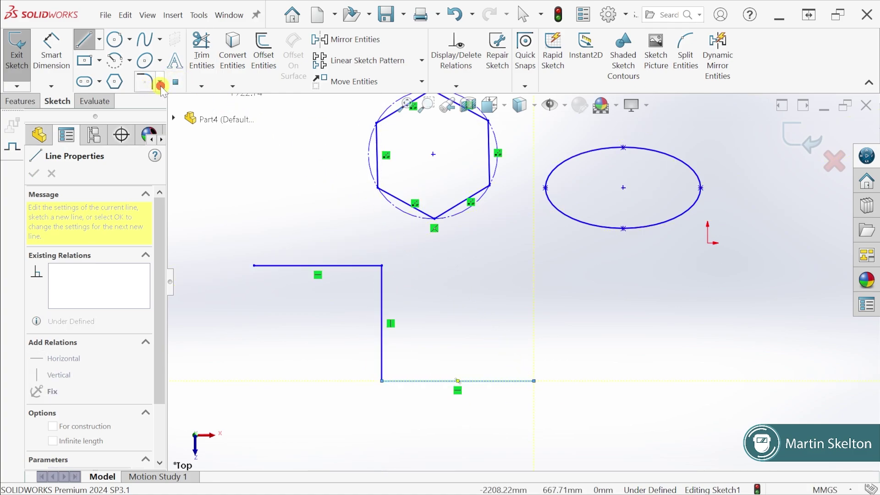
# - Start a sketch fillet with a 5 mm radius and add the corner between the vertical line and the lower horizontal line
pyautogui.click(160, 84)
pyautogui.click(172, 100)
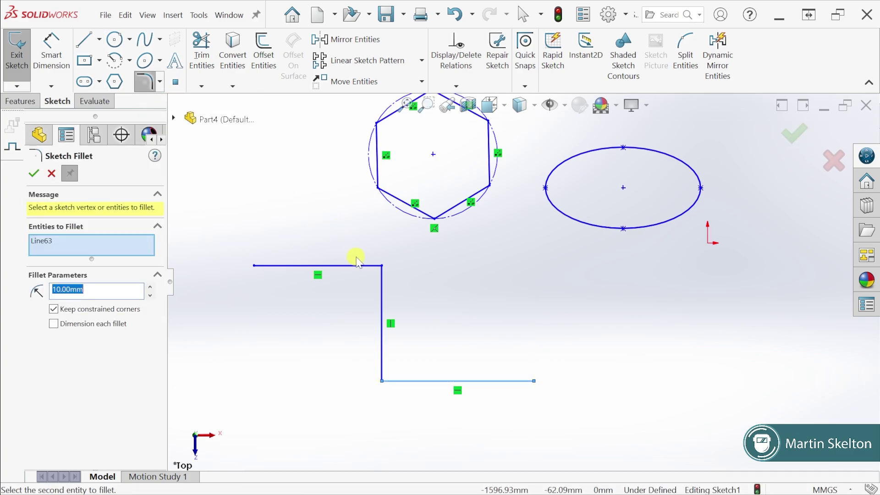
pyautogui.click(382, 266)
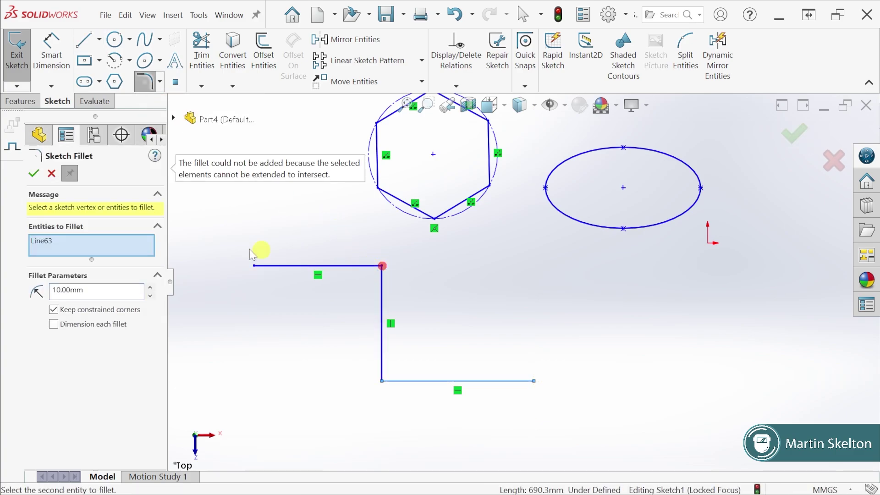
pyautogui.doubleClick(91, 292)
pyautogui.write('5')
pyautogui.click(357, 265)
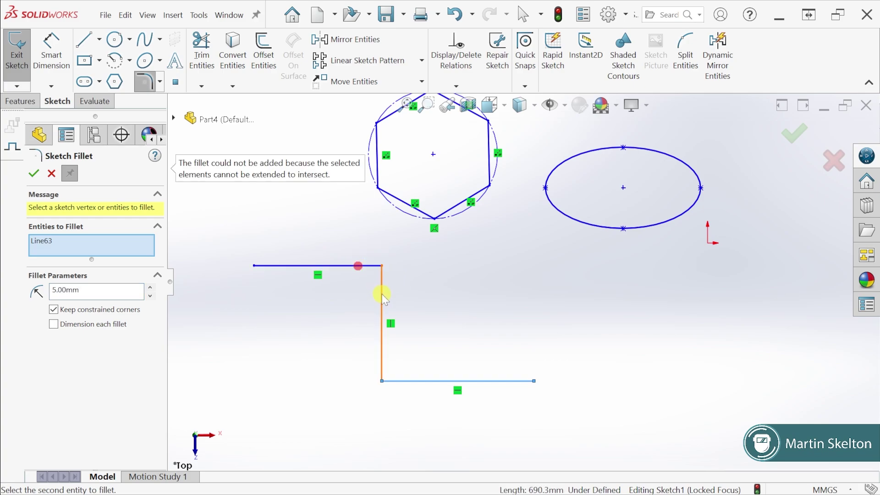
pyautogui.click(382, 294)
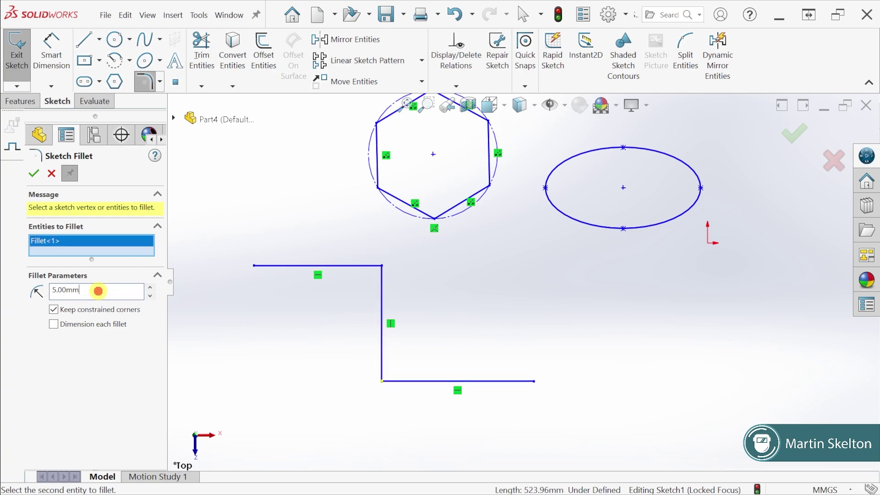
# - Add the upper corner of the stepped lines to the fillet and apply a 172 mm radius to both corners
pyautogui.doubleClick(95, 291)
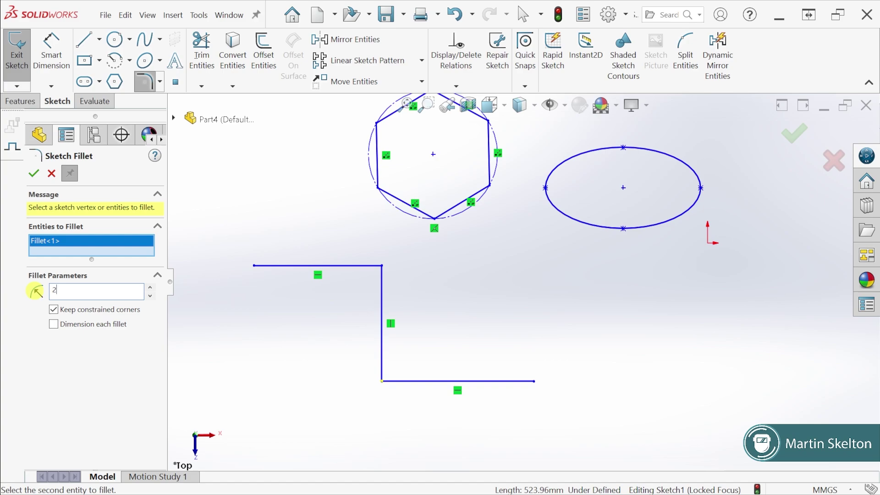
pyautogui.click(382, 266)
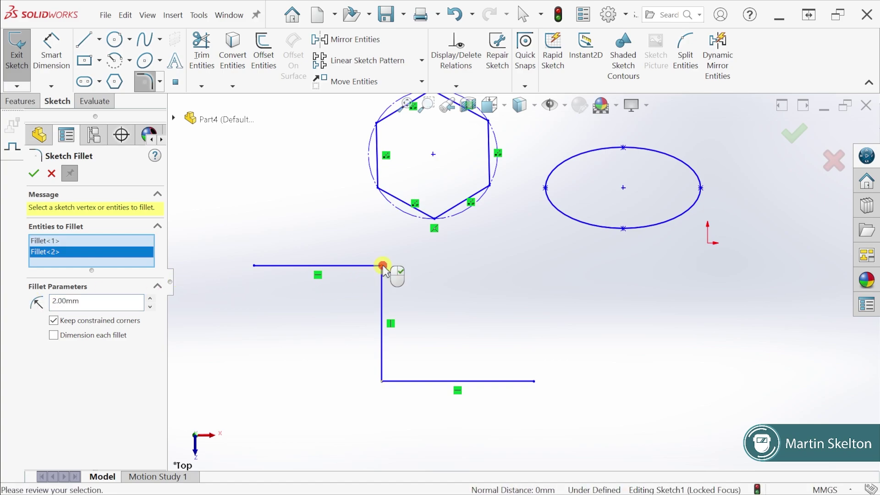
pyautogui.scroll(-3, 388, 280)
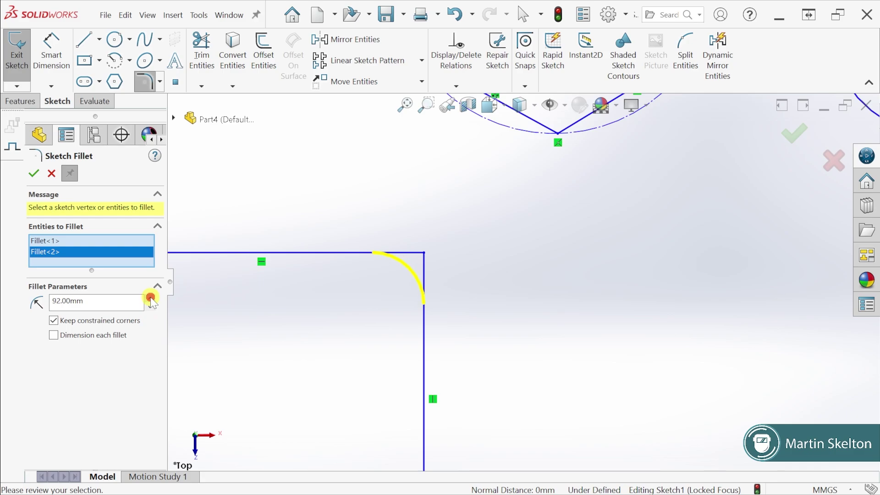
pyautogui.scroll(3, 364, 383)
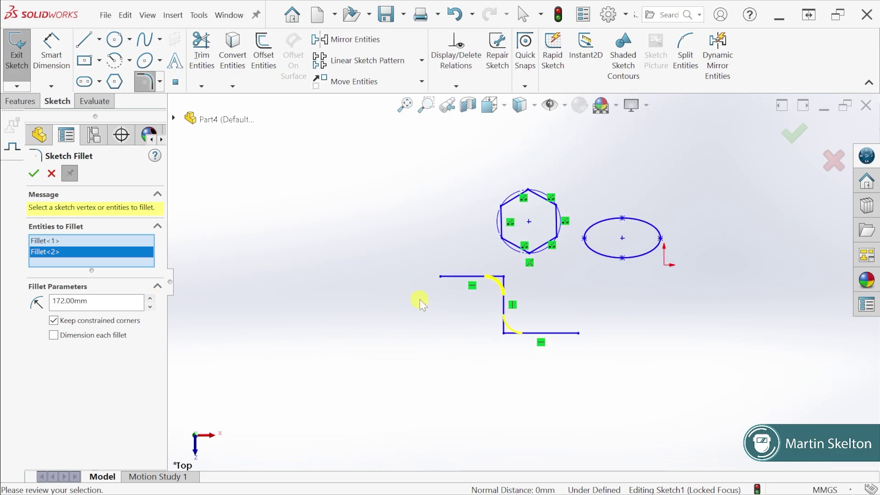
pyautogui.scroll(-3, 501, 316)
pyautogui.click(32, 174)
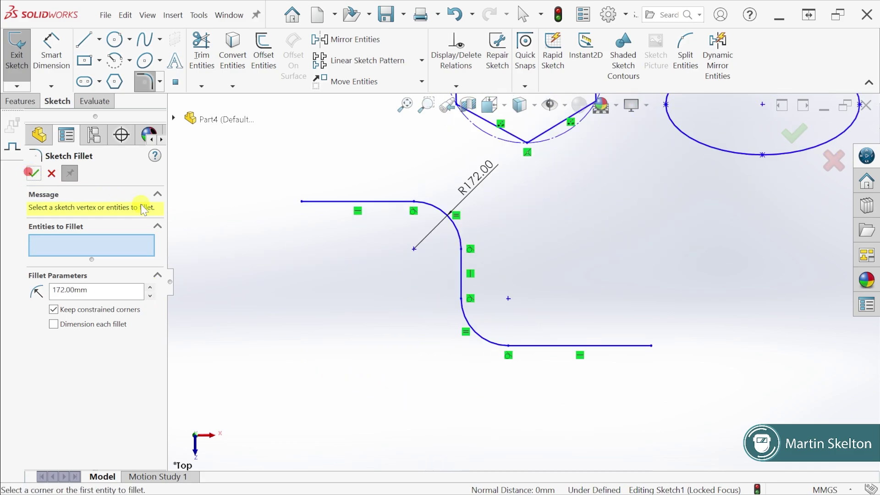
# - Sketch a horizontal line left of the filleted profile and a vertical line running down from its right end
pyautogui.click(85, 41)
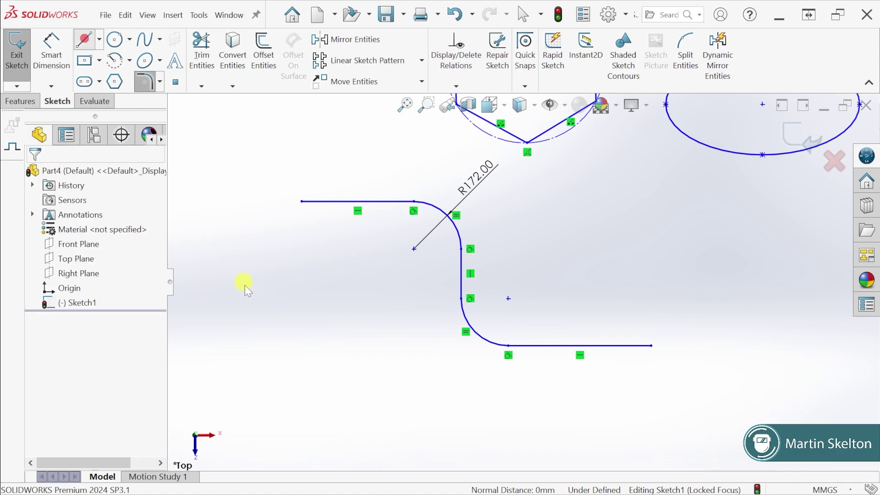
pyautogui.click(209, 285)
pyautogui.click(339, 285)
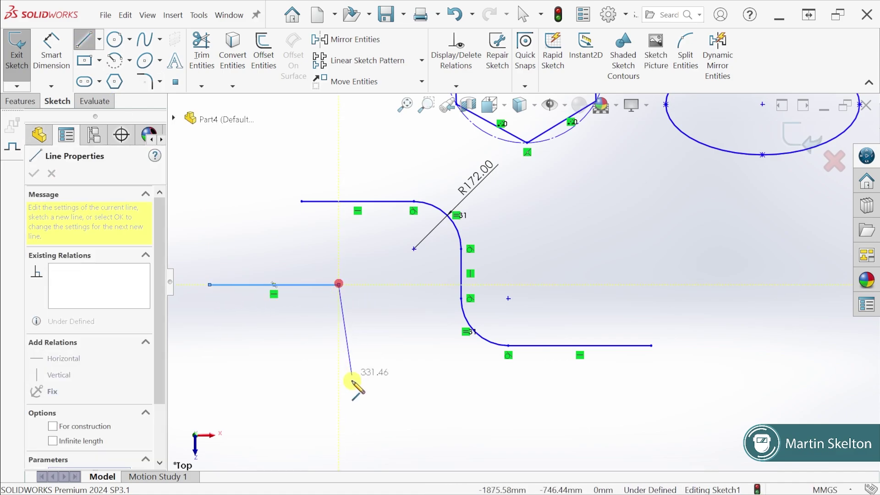
pyautogui.click(339, 411)
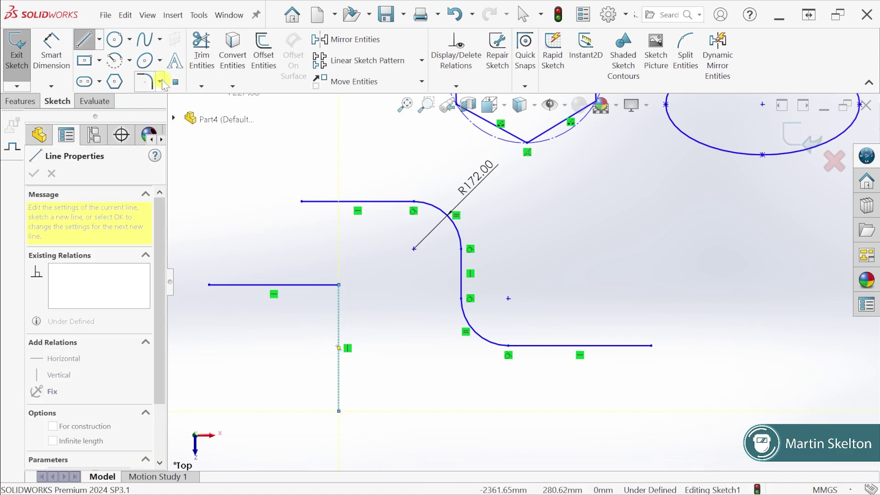
# - Chamfer the corner of the two new lines with an equal distance of 10 mm
pyautogui.click(161, 83)
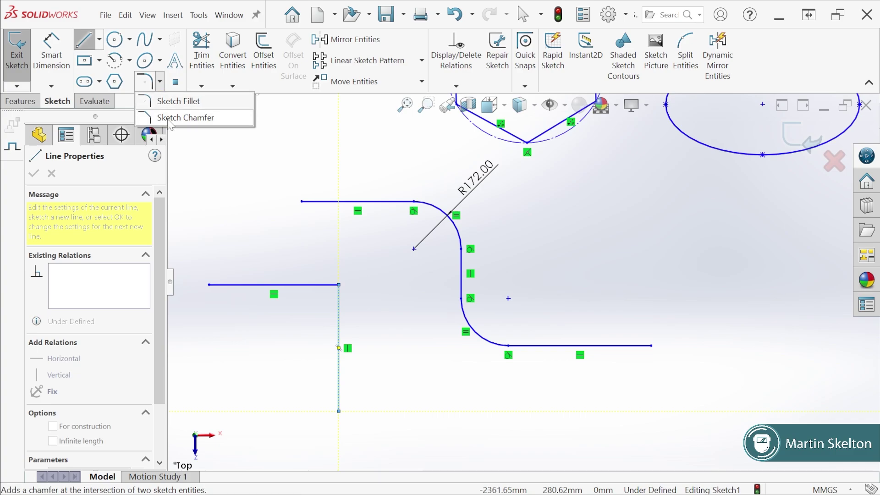
pyautogui.click(170, 119)
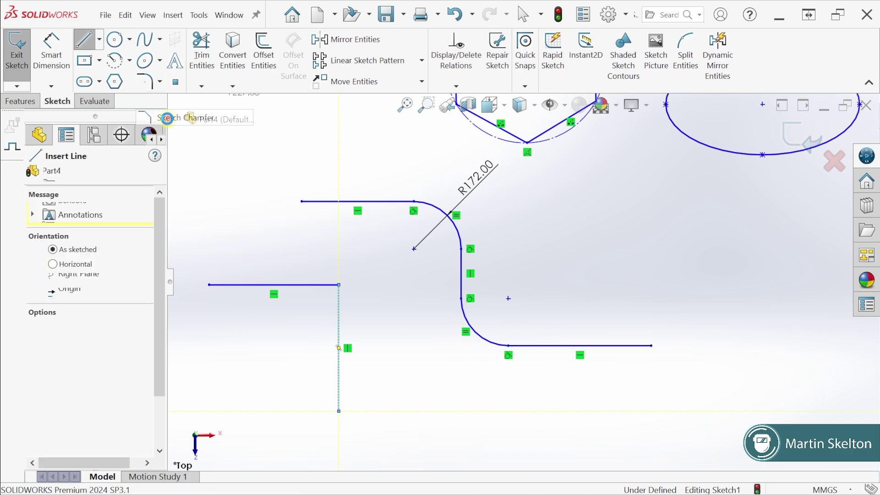
pyautogui.click(337, 284)
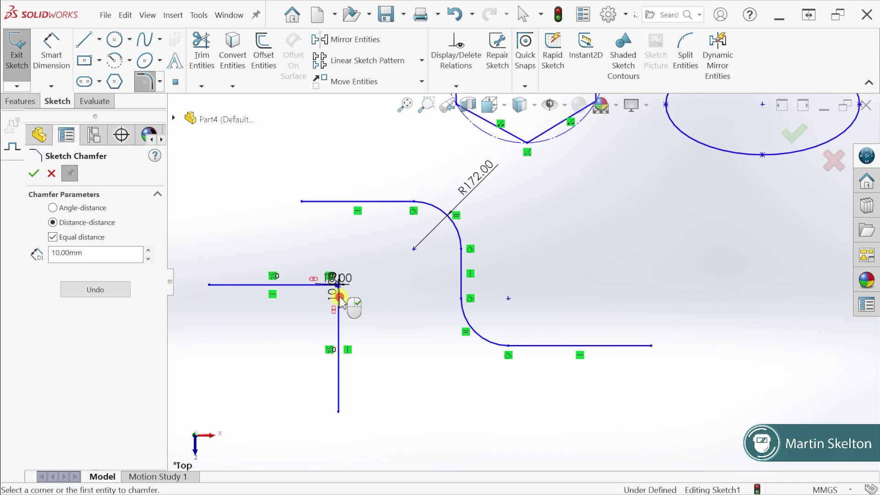
pyautogui.scroll(-10, 316, 282)
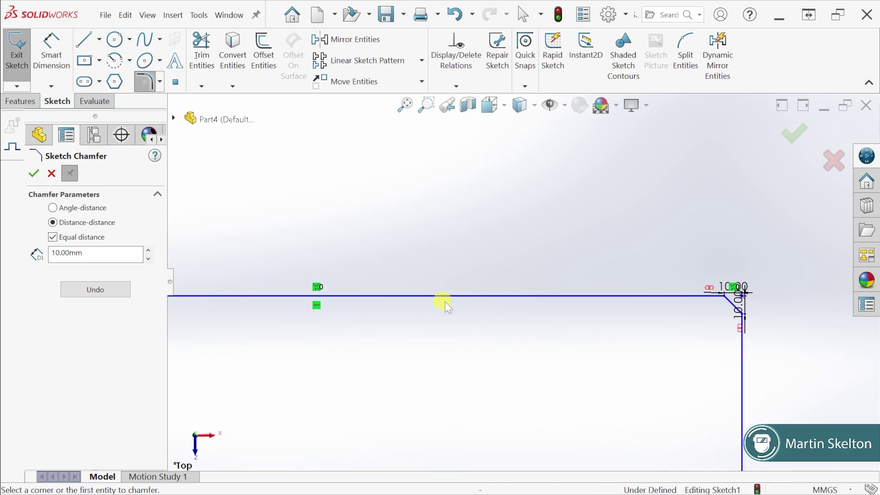
pyautogui.scroll(-5, 733, 293)
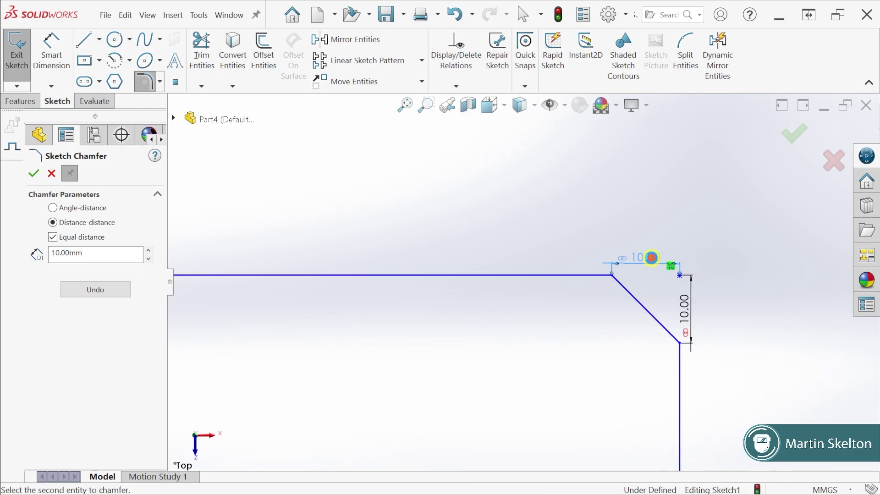
# - Set the chamfer's horizontal distance dimension to 100 mm and close the chamfer command
pyautogui.doubleClick(650, 257)
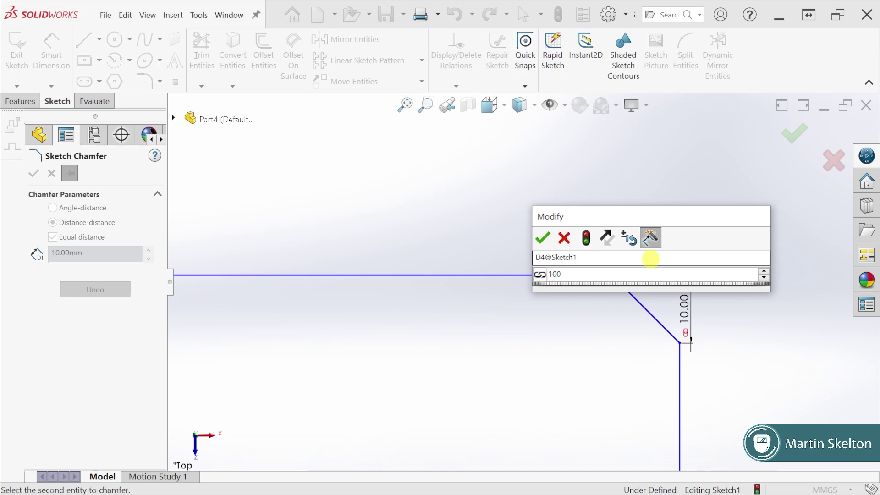
pyautogui.press('Return')
pyautogui.scroll(3, 676, 323)
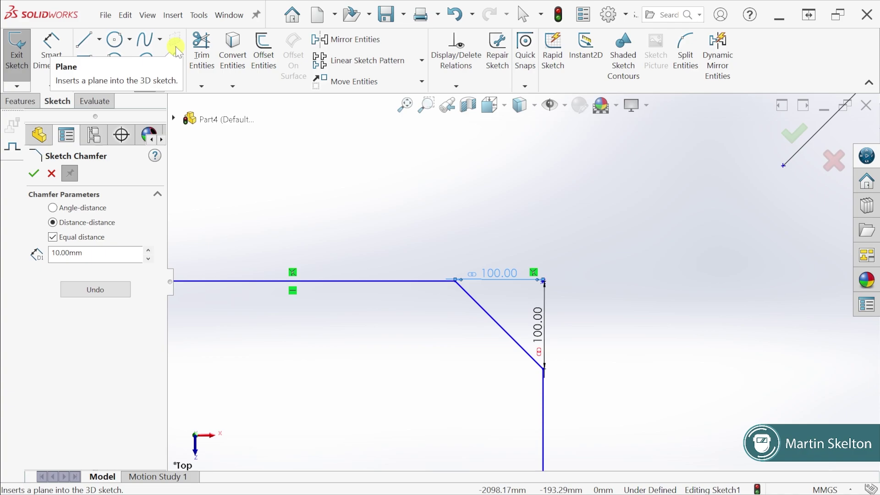
pyautogui.scroll(5, 503, 330)
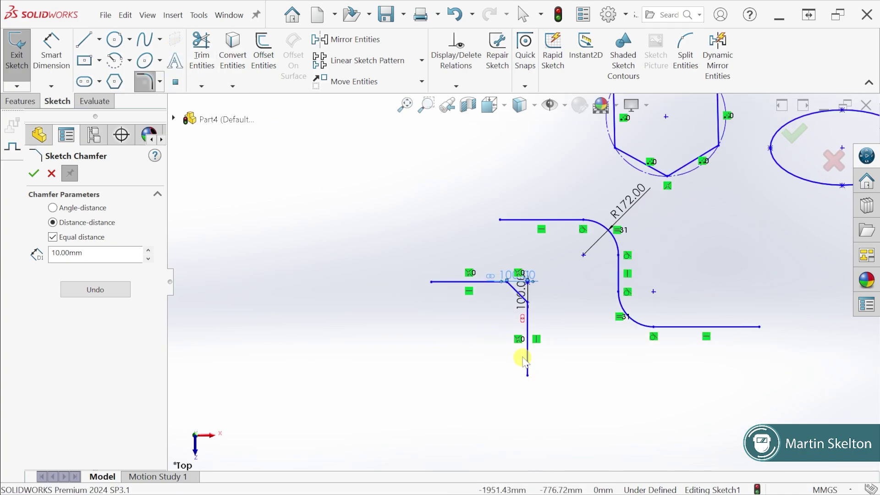
pyautogui.press('f')
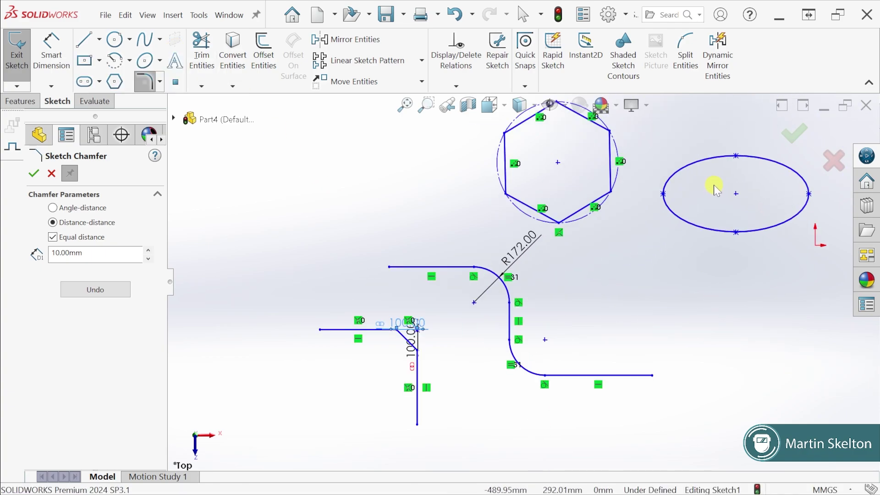
pyautogui.click(33, 173)
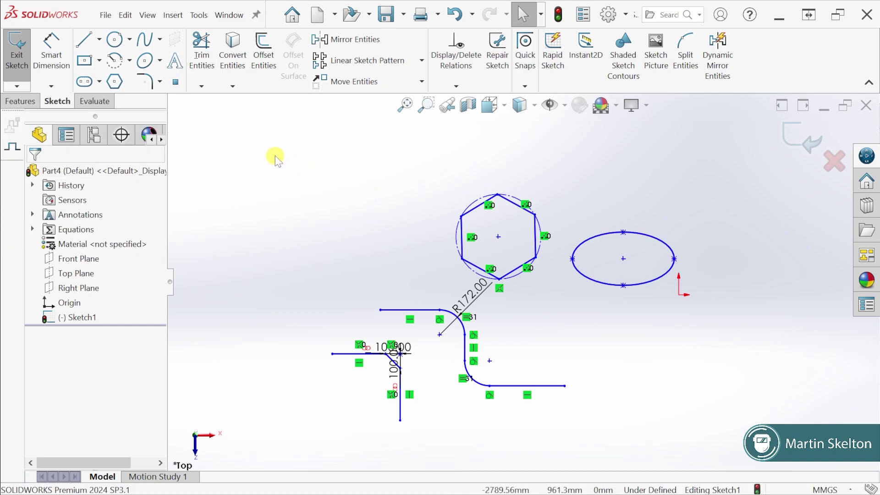
# - Delete all geometry and dimensions from the sketch
pyautogui.moveTo(274, 154); pyautogui.dragTo(734, 442)
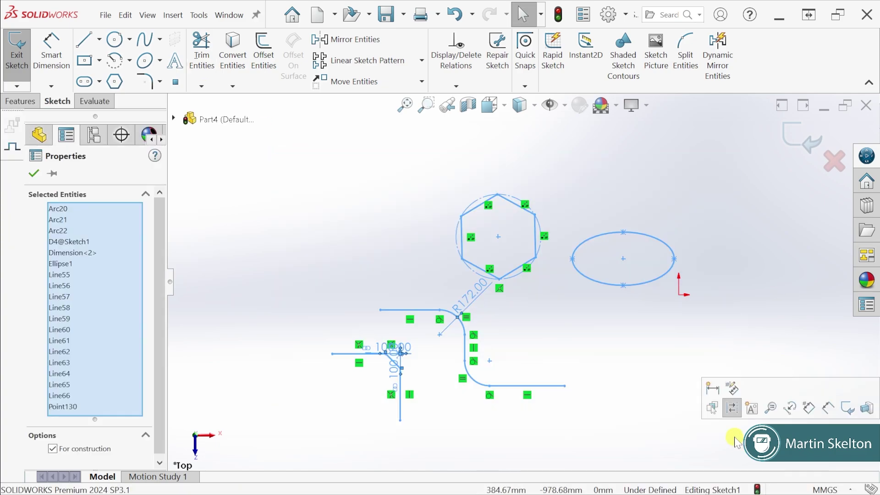
pyautogui.press('Delete')
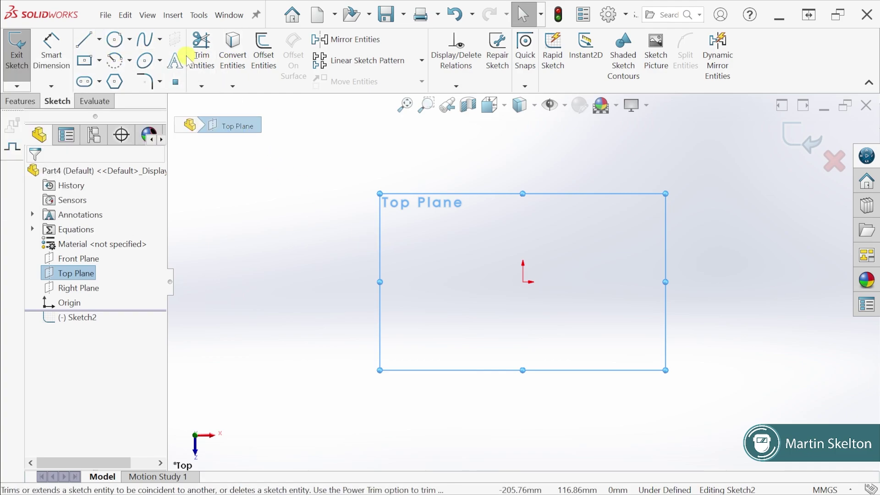
# - Sketch a chain of three lines: a horizontal one, one slanting up to the right, and one running back down-left across the first
pyautogui.click(84, 39)
pyautogui.click(343, 240)
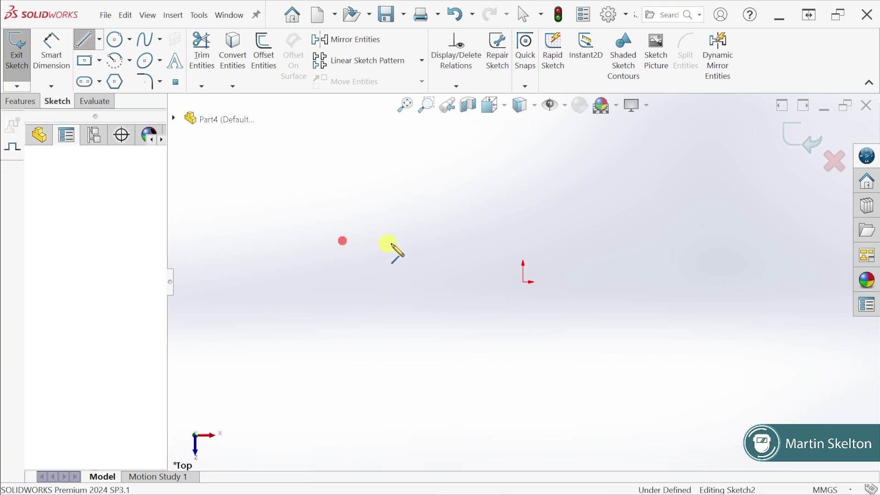
pyautogui.click(488, 240)
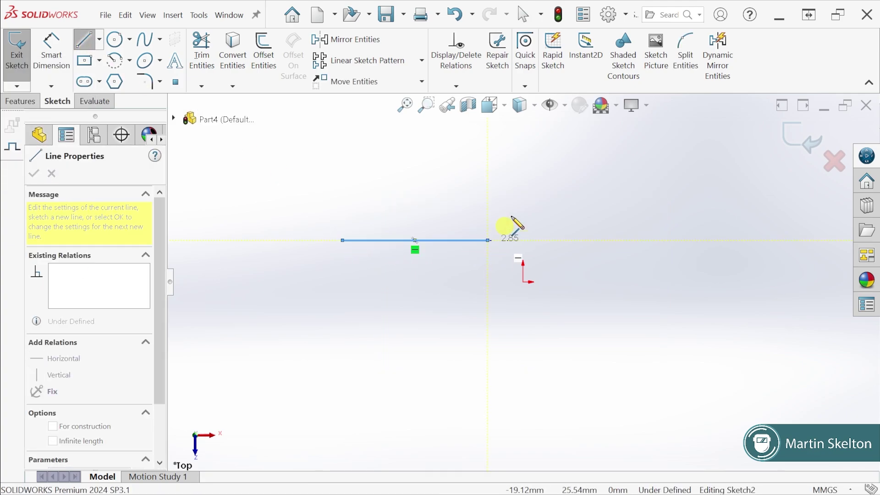
pyautogui.click(541, 157)
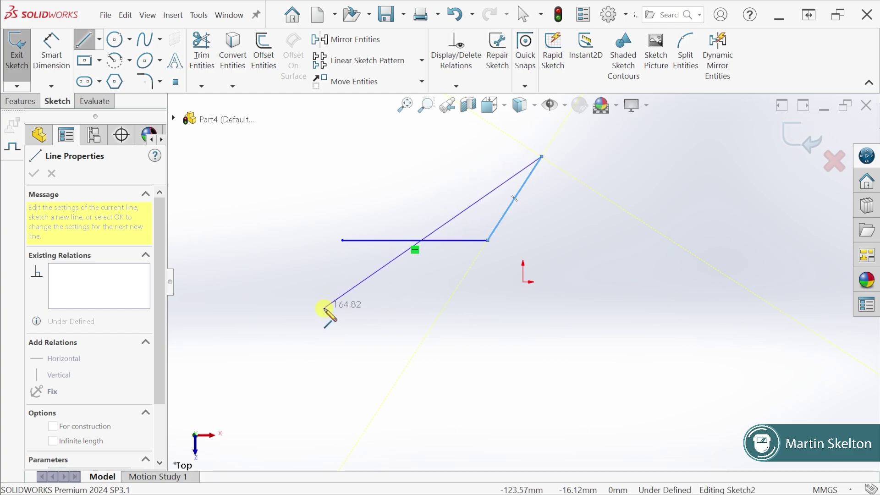
pyautogui.click(346, 289)
pyautogui.rightClick(294, 170)
pyautogui.press('Escape')
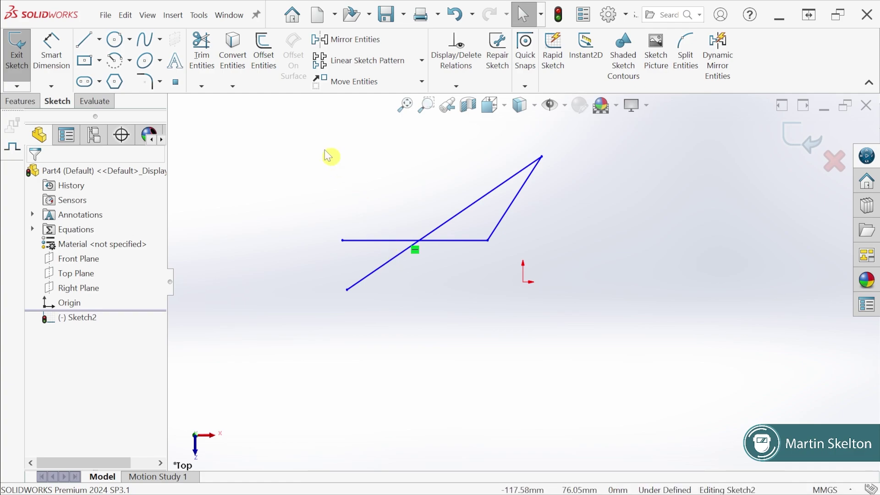
# - Trim the two overhanging ends beyond the line crossing with Trim to closest, leaving a closed triangle
pyautogui.click(203, 65)
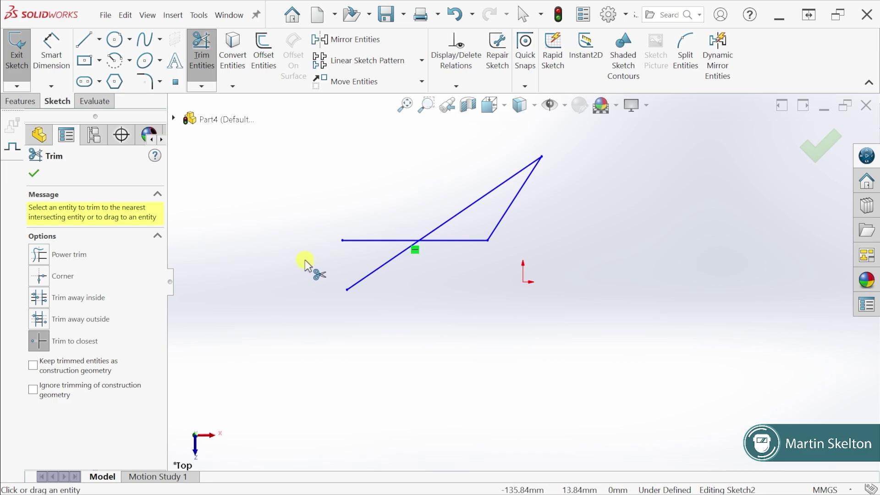
pyautogui.click(366, 242)
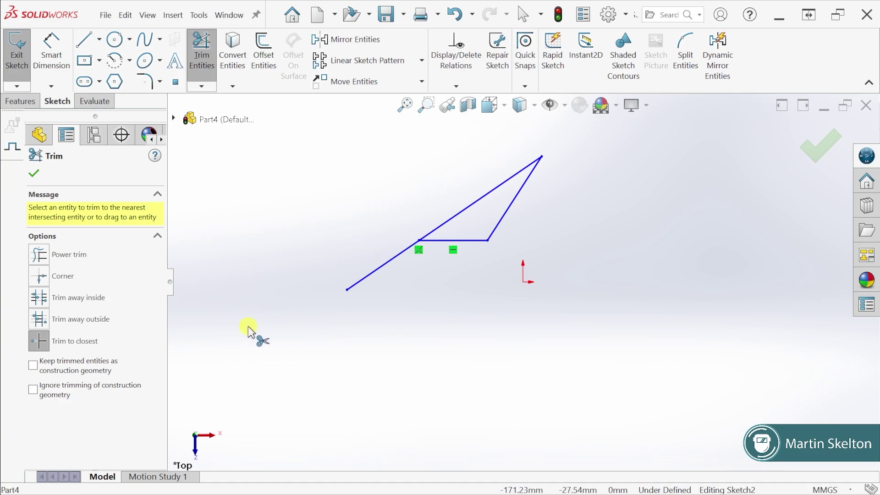
pyautogui.click(376, 269)
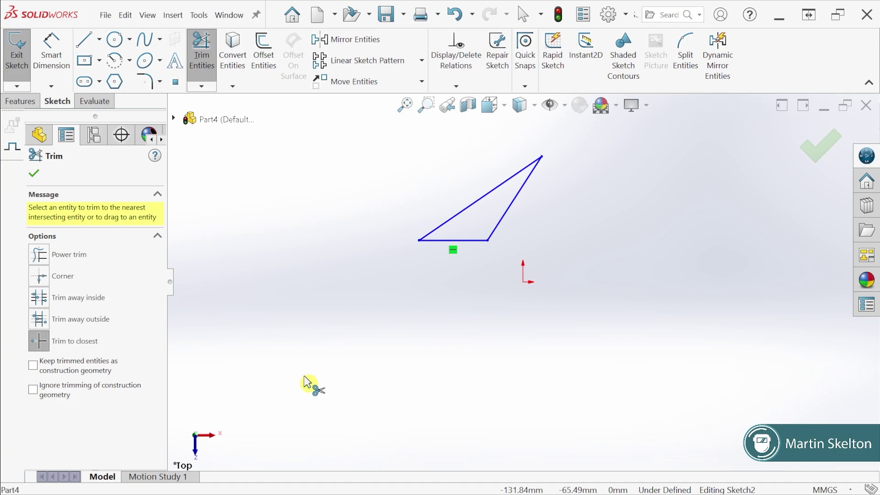
# - Sketch a second closed triangle of three lines across the first one, with its upper edge about 110 mm long
pyautogui.click(84, 39)
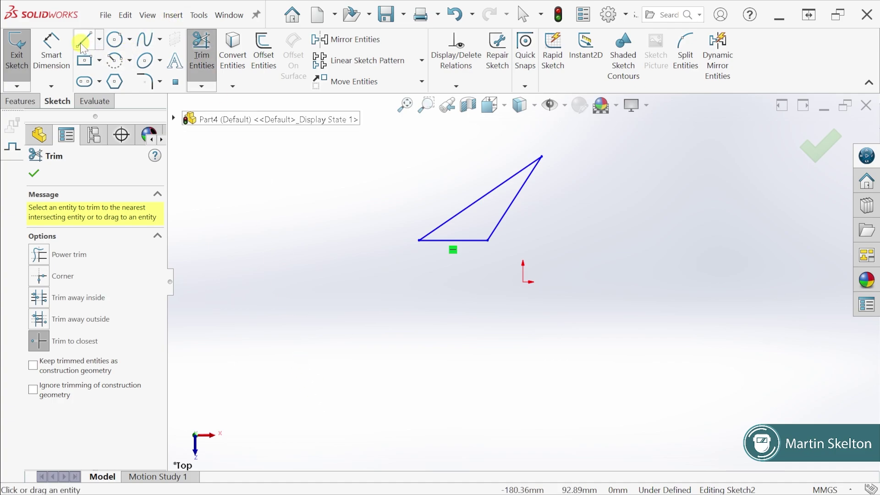
pyautogui.click(437, 170)
pyautogui.click(592, 254)
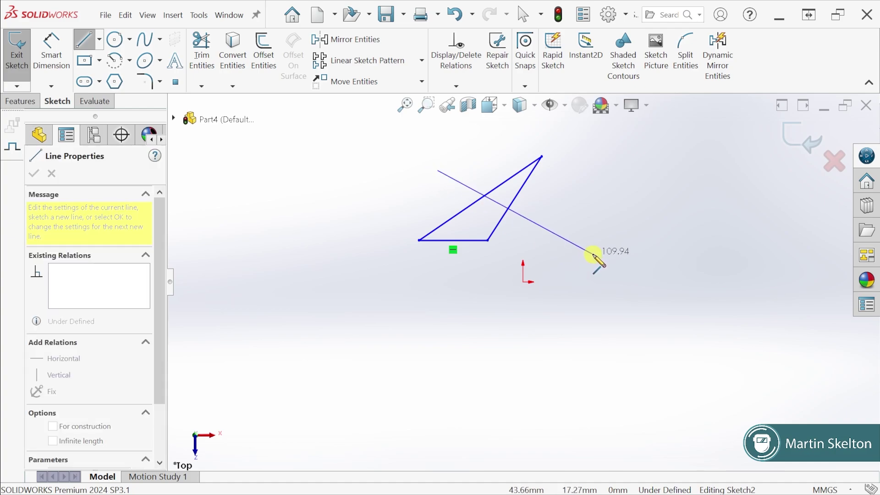
pyautogui.click(388, 212)
pyautogui.click(438, 170)
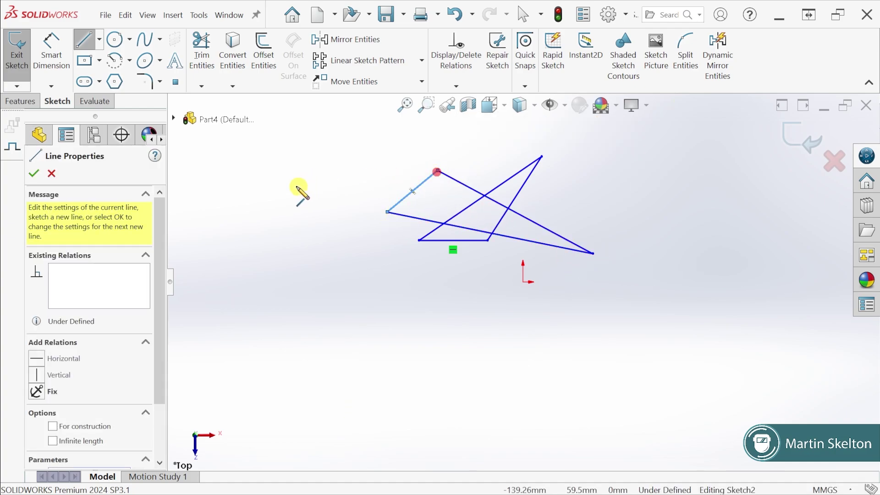
pyautogui.click(31, 174)
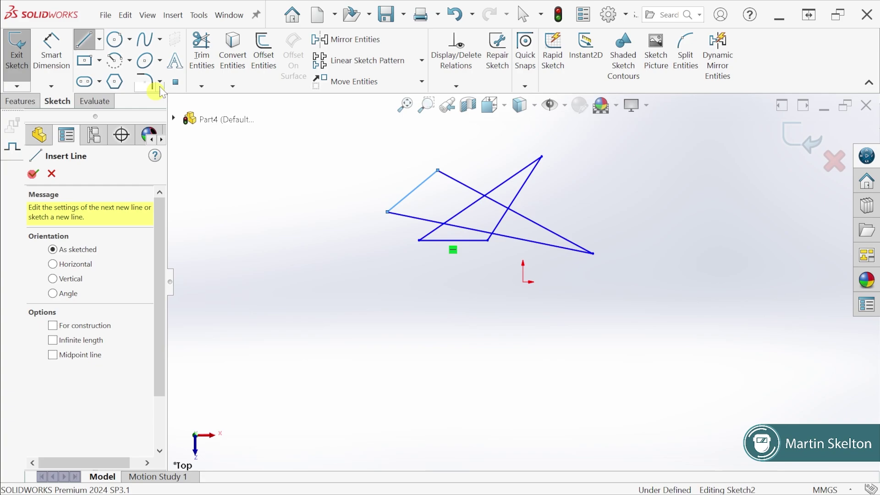
# - Power trim the crossing segments between the two overlapping triangles in one downward sweep
pyautogui.click(202, 51)
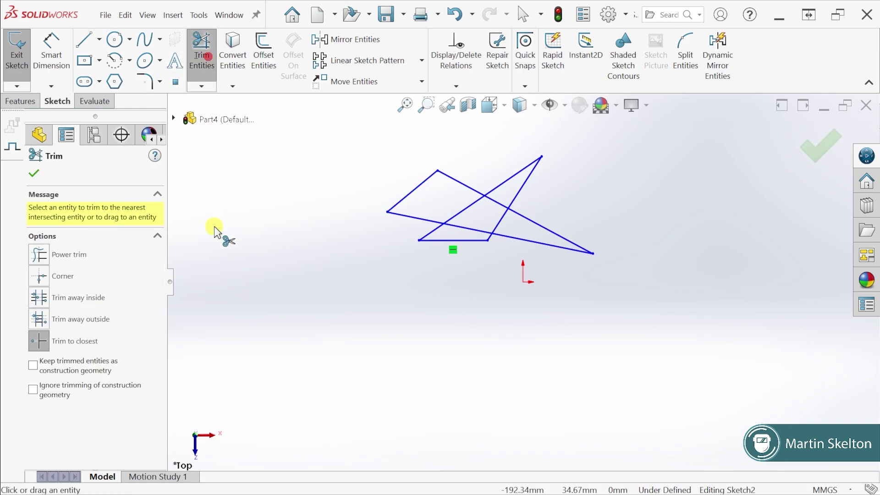
pyautogui.click(44, 255)
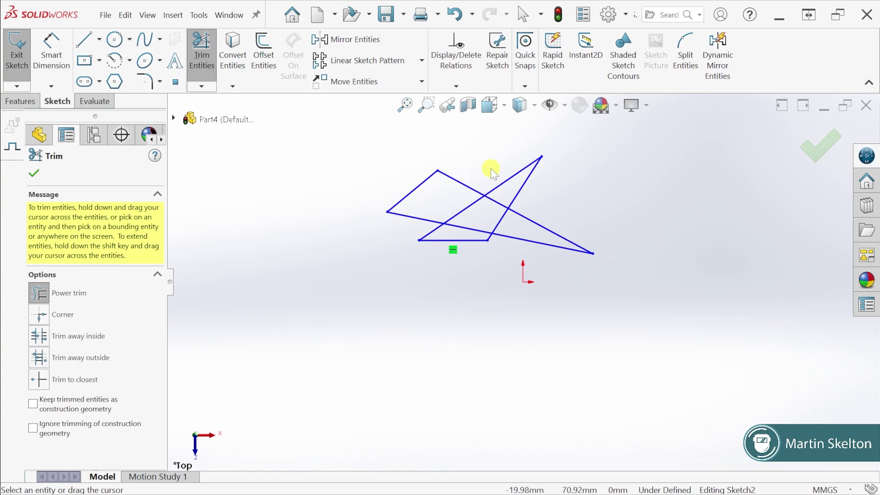
pyautogui.moveTo(479, 154)
pyautogui.mouseDown()
pyautogui.moveTo(503, 177)
pyautogui.moveTo(509, 158)
pyautogui.moveTo(516, 162)
pyautogui.moveTo(508, 177)
pyautogui.moveTo(485, 173)
pyautogui.moveTo(458, 189)
pyautogui.moveTo(468, 208)
pyautogui.moveTo(505, 226)
pyautogui.mouseUp()
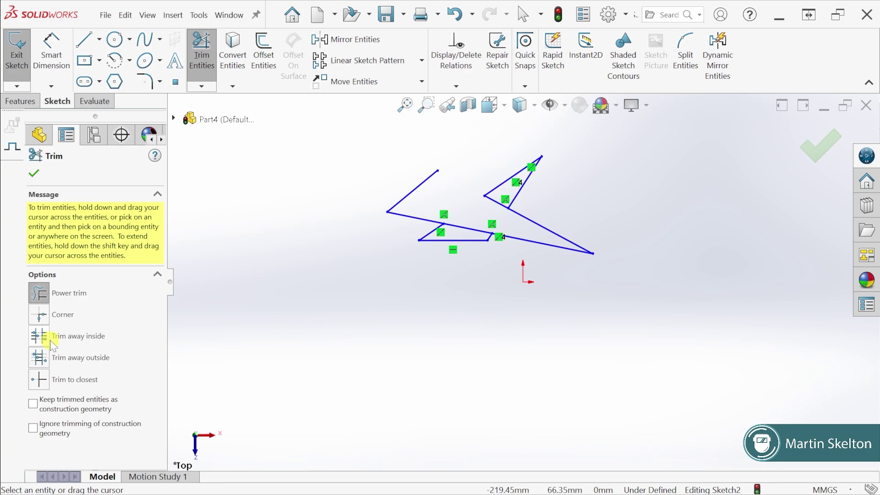
# - Remove the free slanted line at the far left with Trim to closest and close the trim command
pyautogui.click(39, 383)
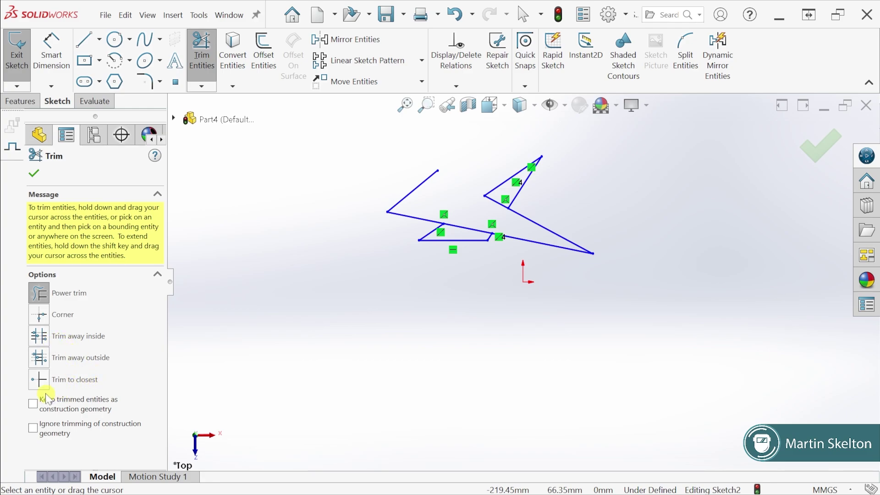
pyautogui.scroll(-3, 487, 204)
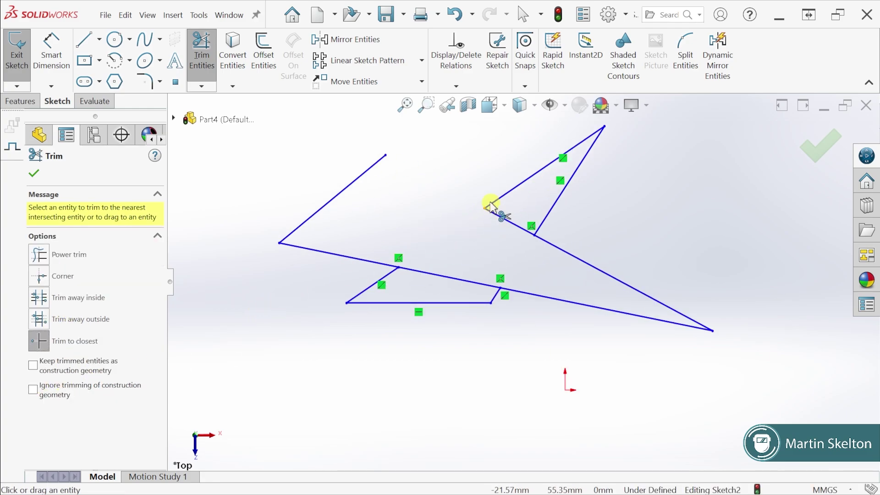
pyautogui.click(356, 182)
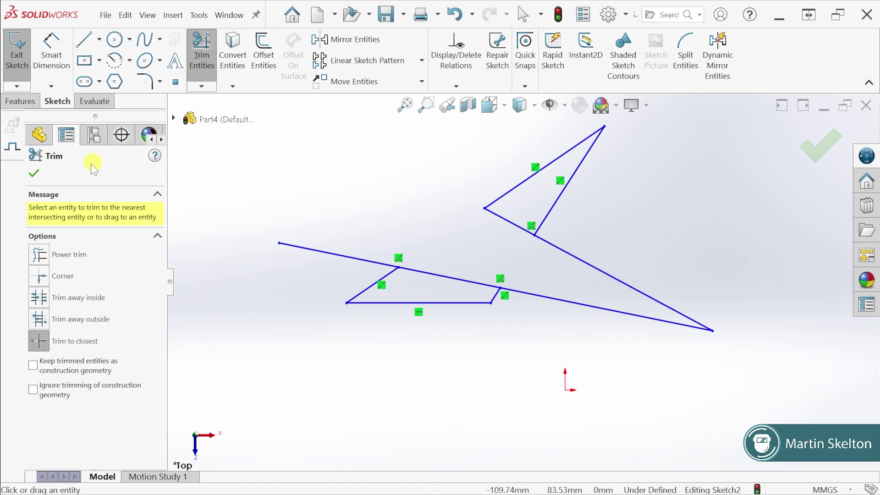
pyautogui.click(34, 173)
# - Delete all the trimmed lines from the sketch
pyautogui.press('z')
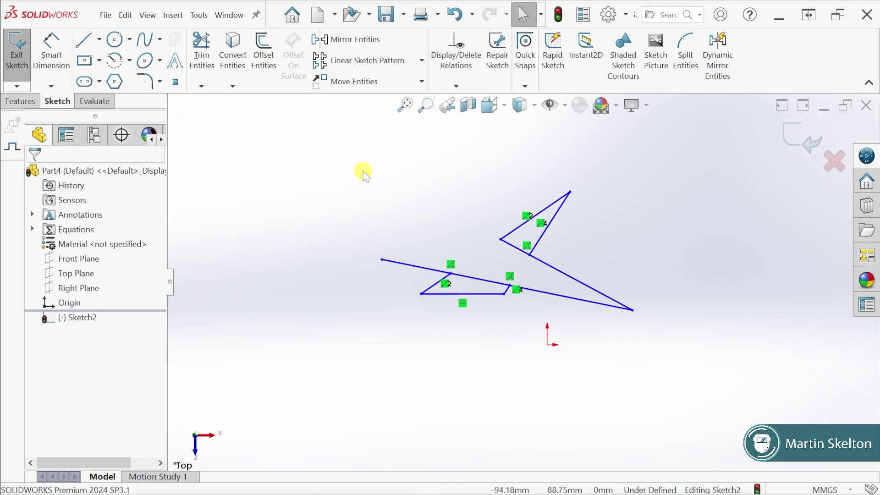
pyautogui.moveTo(361, 170); pyautogui.dragTo(676, 371)
pyautogui.press('Delete')
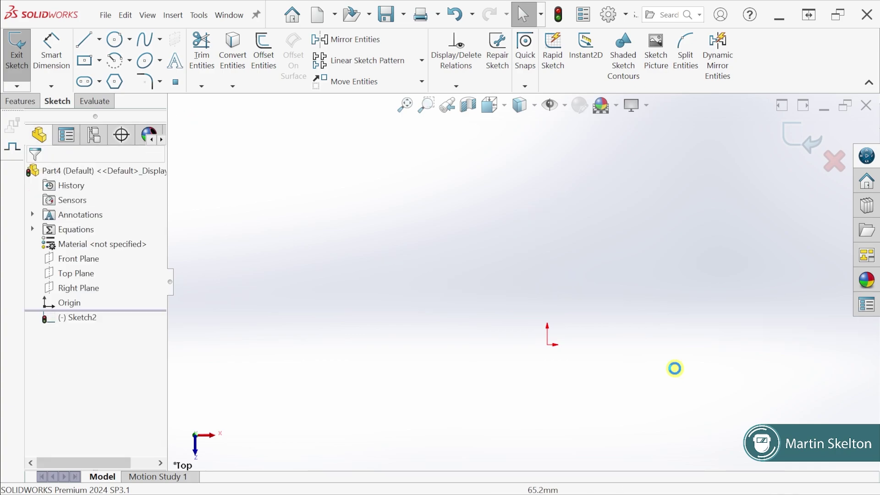
# - Sketch a vertical line about 44 mm long directly above the origin and a horizontal line running left from its lower end
pyautogui.click(78, 39)
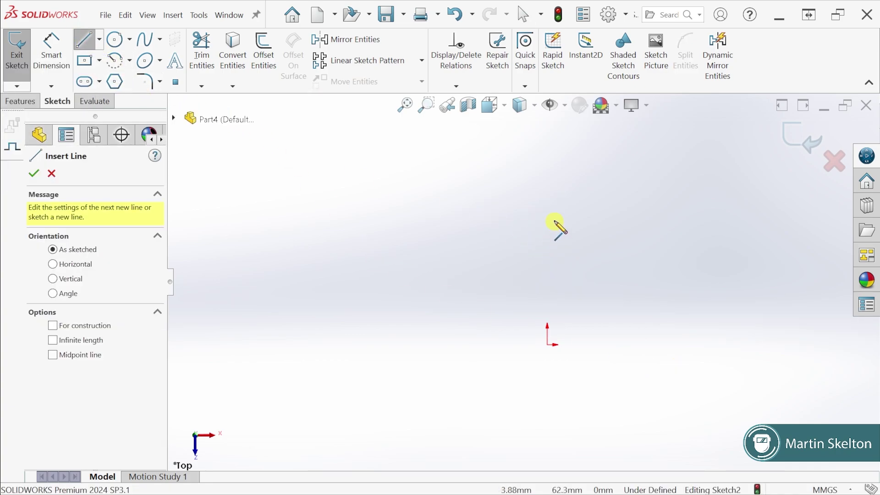
pyautogui.click(548, 206)
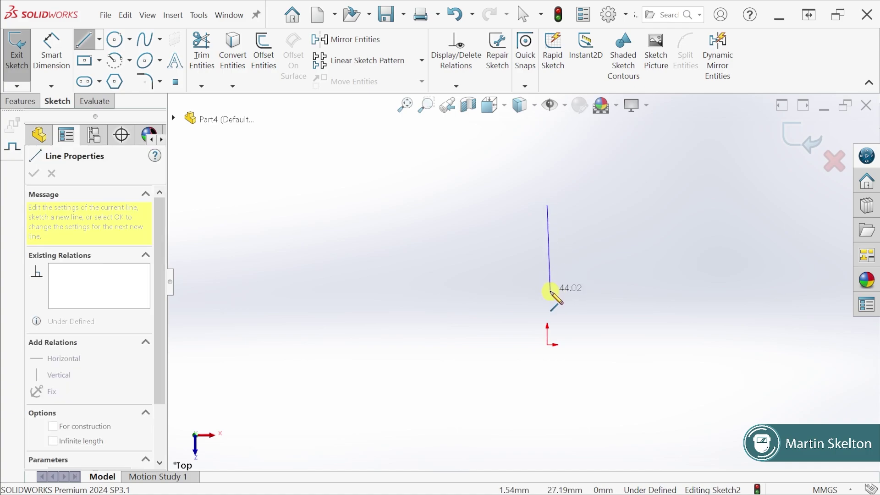
pyautogui.click(547, 291)
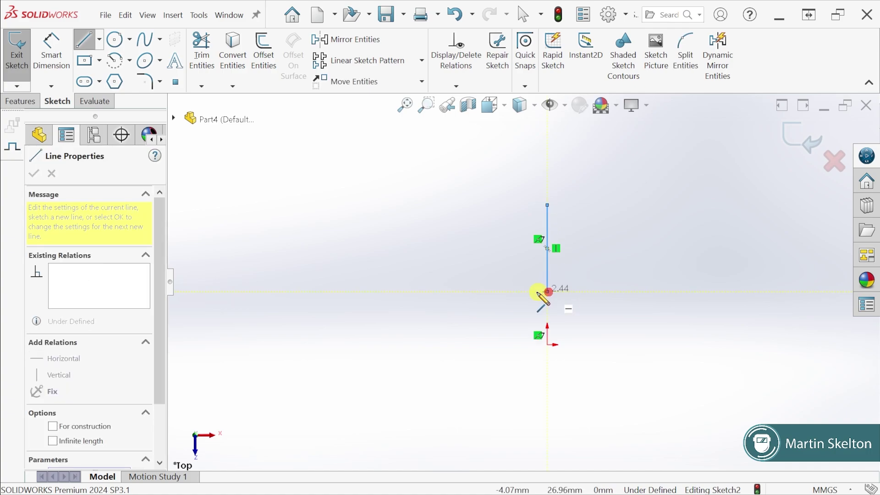
pyautogui.click(441, 291)
pyautogui.rightClick(390, 233)
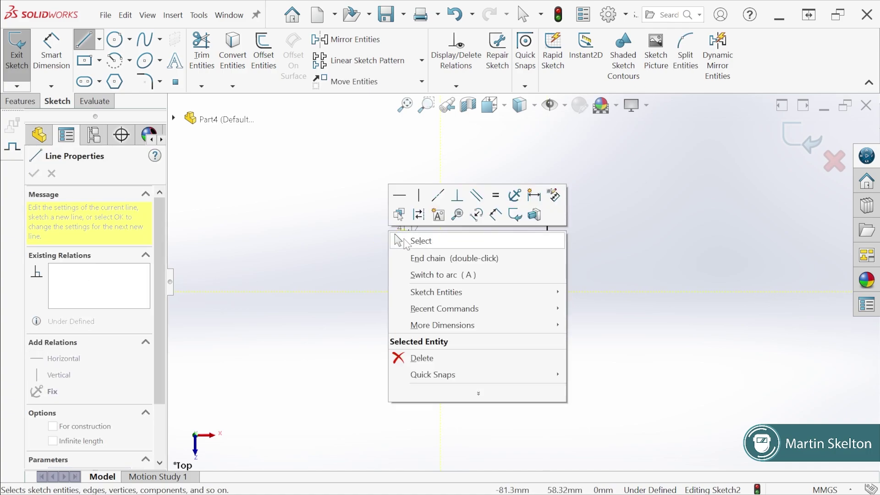
pyautogui.click(404, 241)
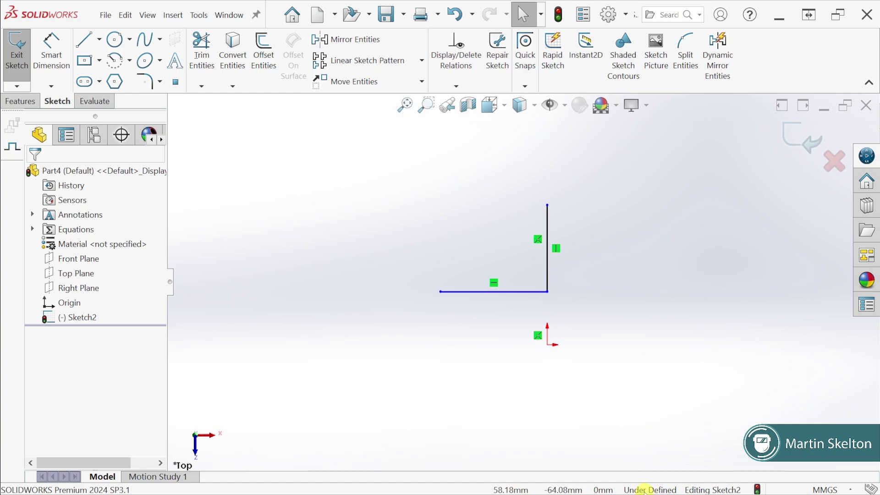
# - Offset the L-shaped line chain 10 mm inward with a dimension, and place the dimension above the vertical lines
pyautogui.scroll(-3, 558, 241)
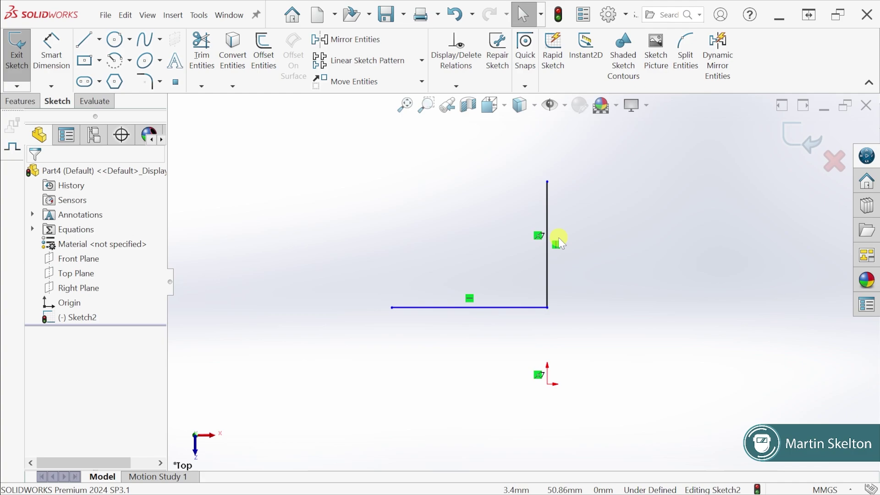
pyautogui.click(265, 74)
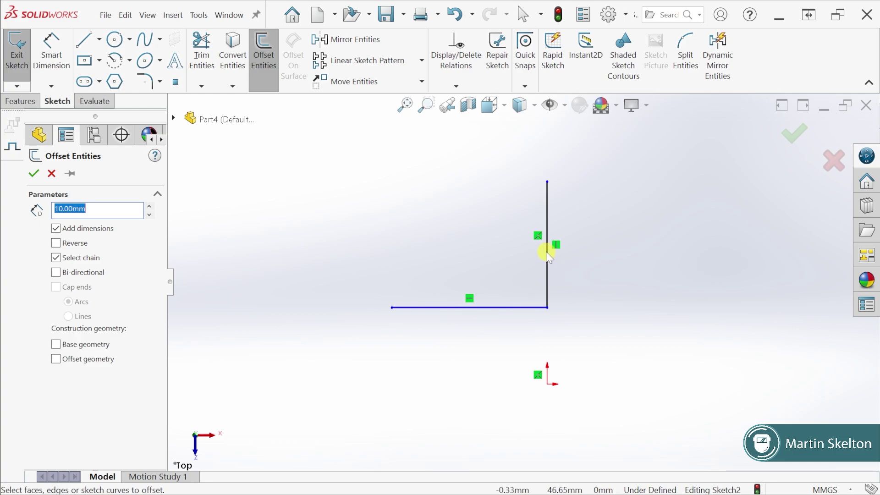
pyautogui.click(546, 253)
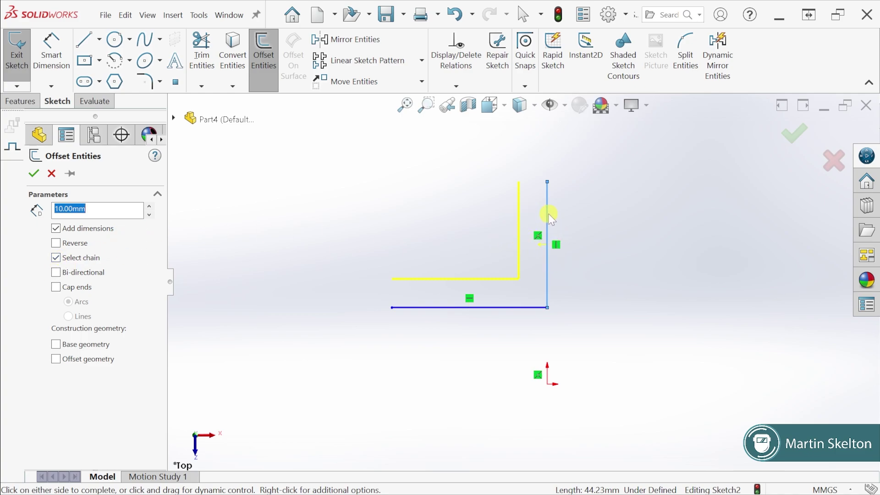
pyautogui.scroll(-2, 548, 214)
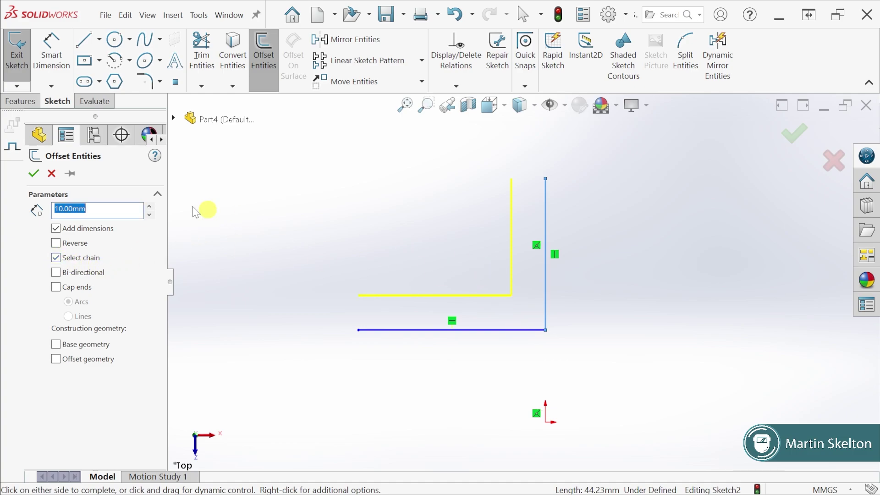
pyautogui.click(33, 173)
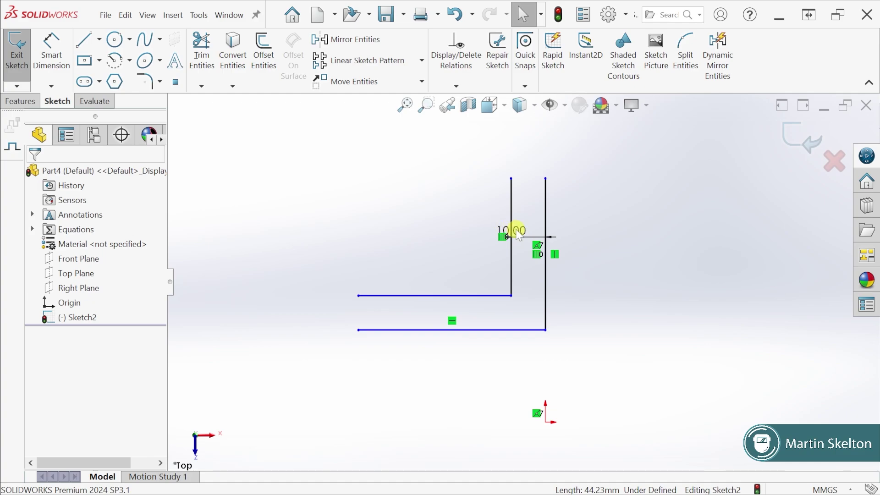
pyautogui.moveTo(515, 231); pyautogui.dragTo(533, 150)
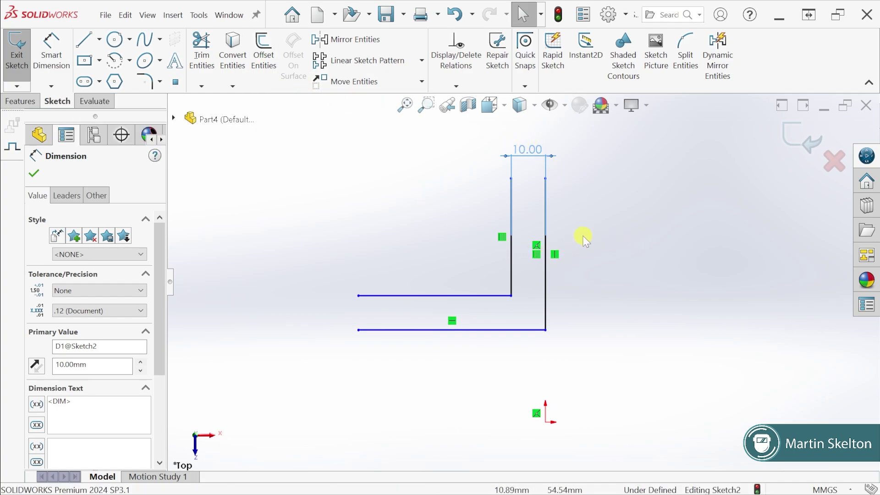
pyautogui.click(39, 173)
# - Mirror the inner vertical line and both horizontal lines about the outer vertical line, keeping the originals
pyautogui.click(359, 41)
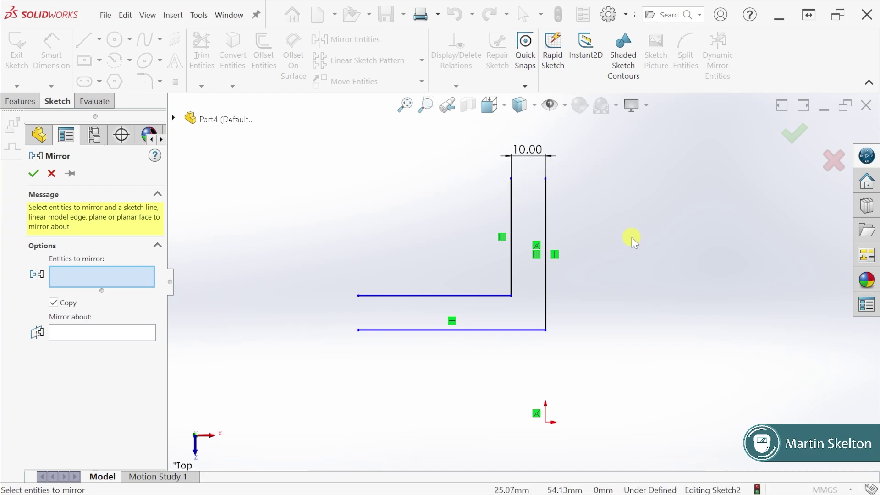
pyautogui.scroll(-1, 631, 237)
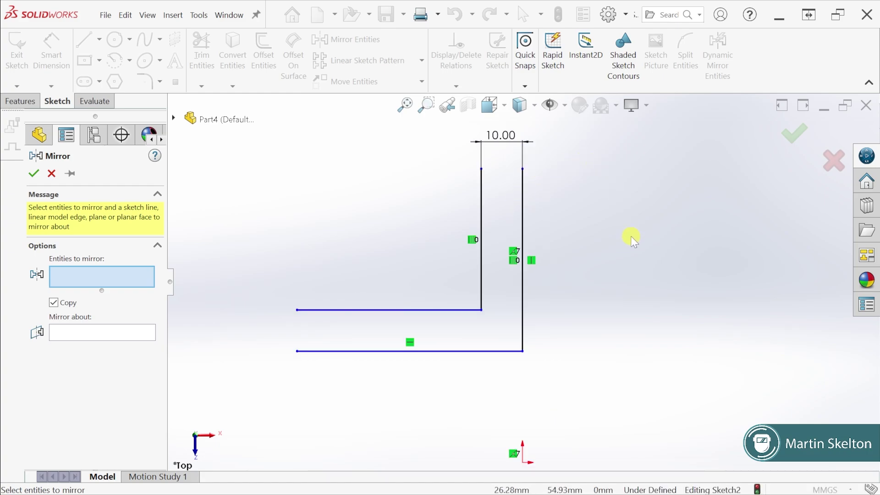
pyautogui.click(104, 332)
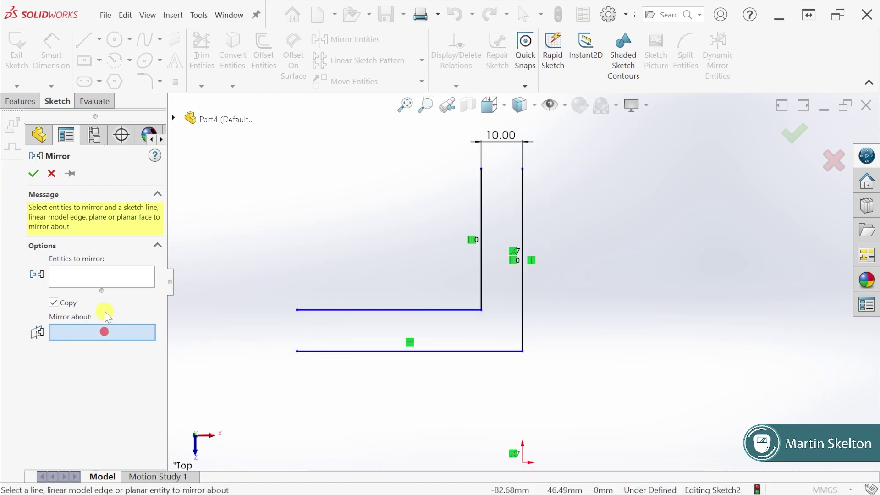
pyautogui.click(522, 210)
pyautogui.click(119, 276)
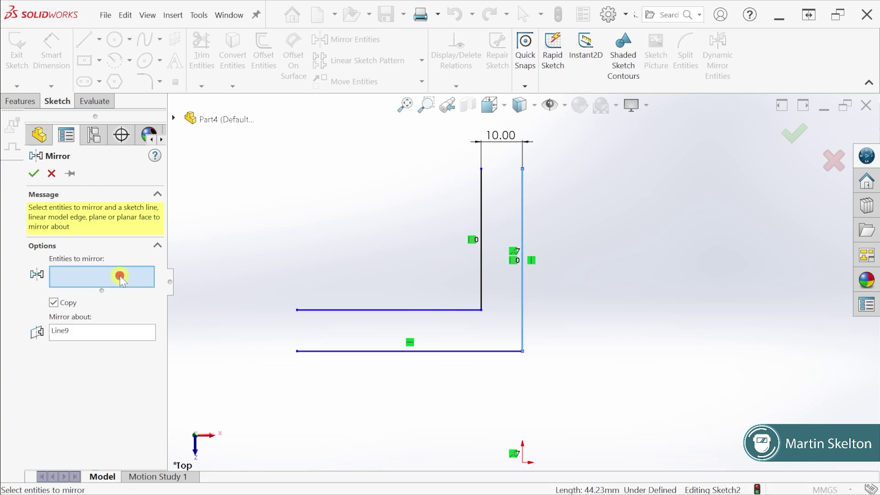
pyautogui.click(481, 205)
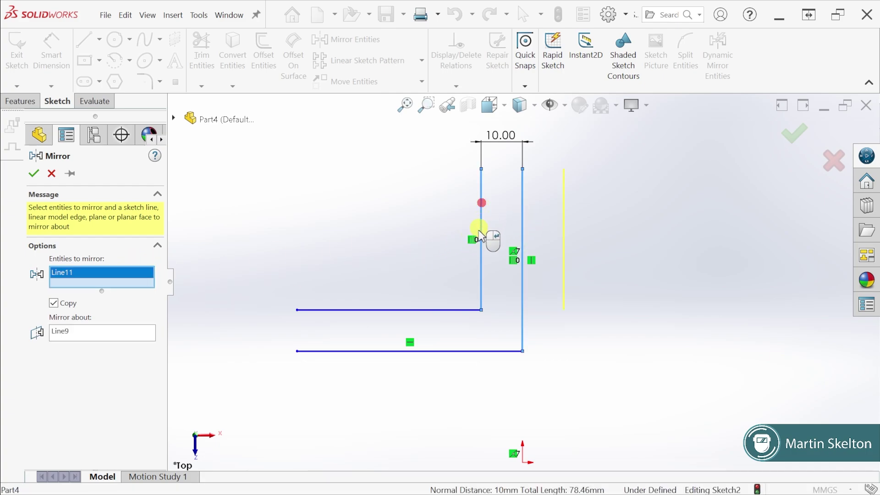
pyautogui.click(469, 309)
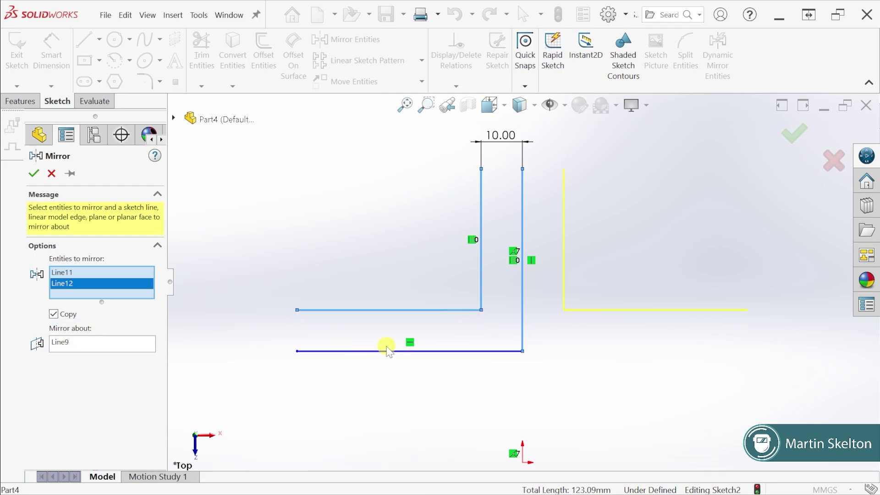
pyautogui.click(420, 351)
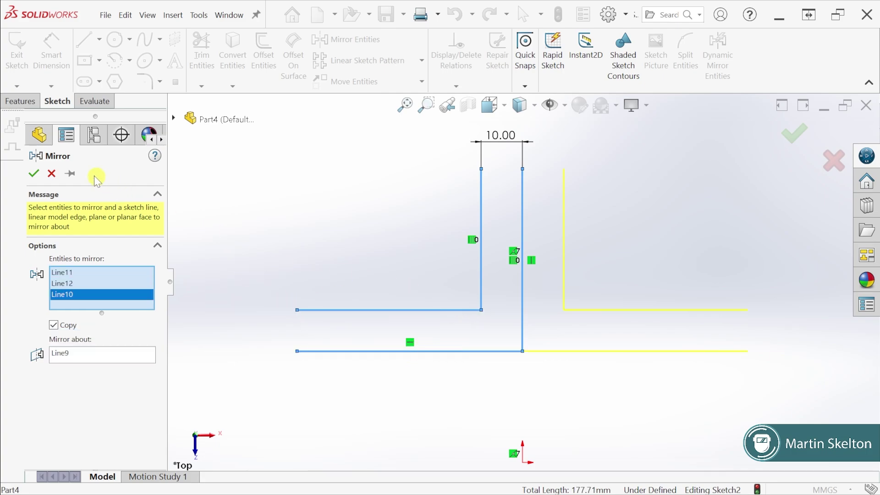
pyautogui.click(34, 173)
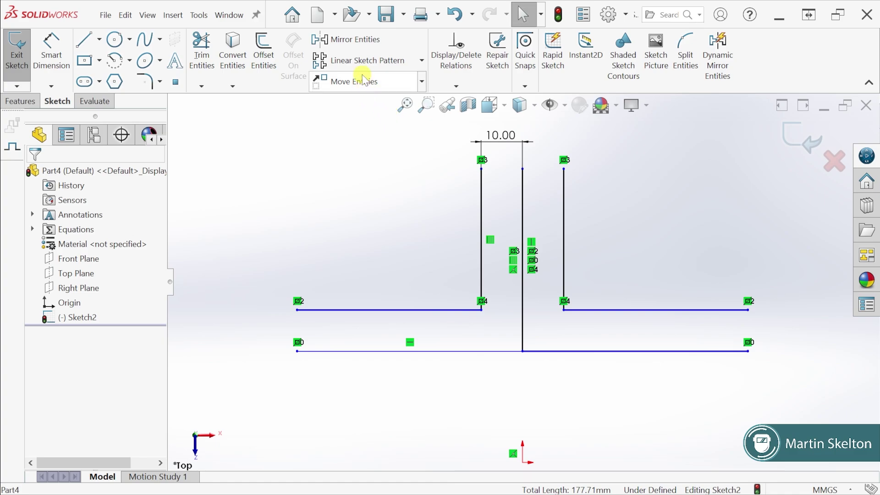
pyautogui.click(419, 60)
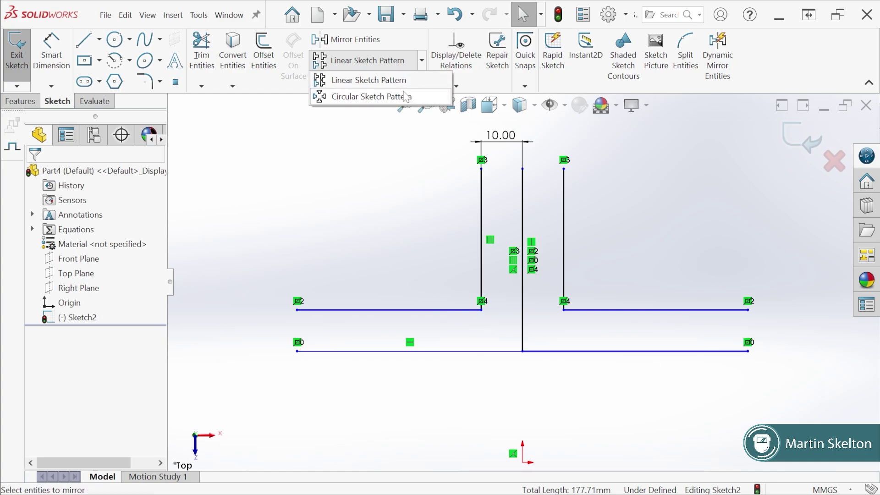
pyautogui.click(370, 43)
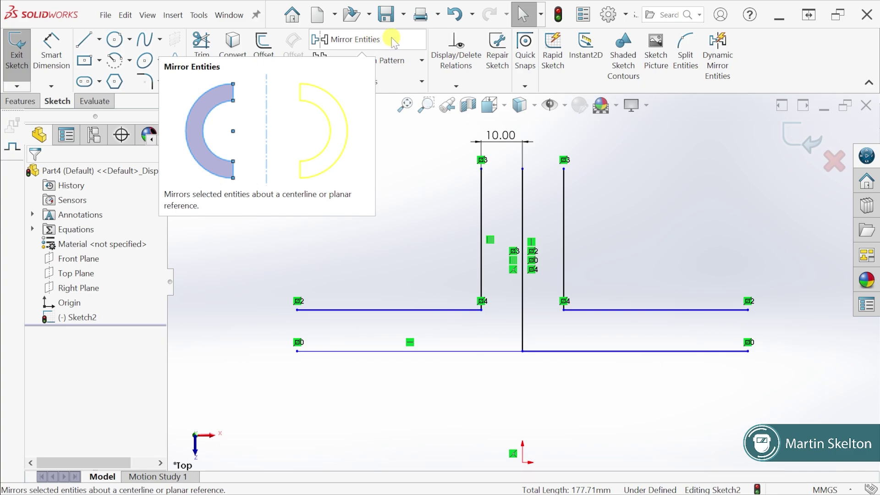
pyautogui.click(421, 60)
pyautogui.click(293, 204)
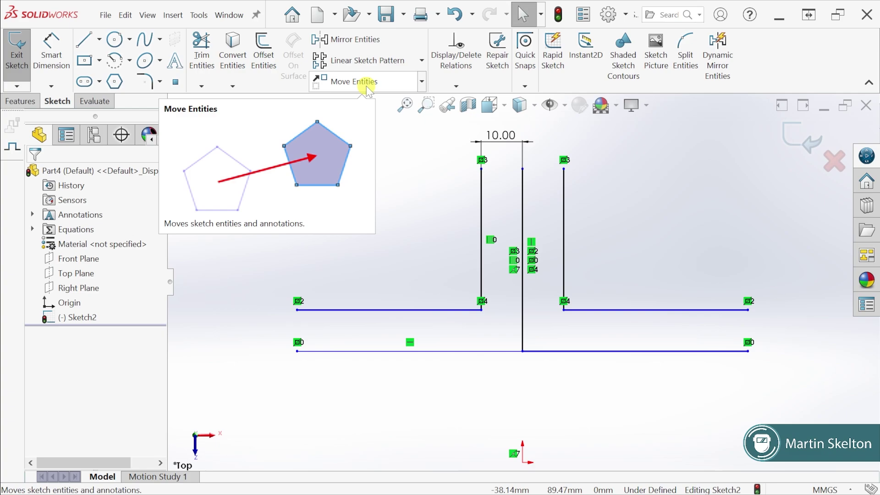
pyautogui.click(421, 81)
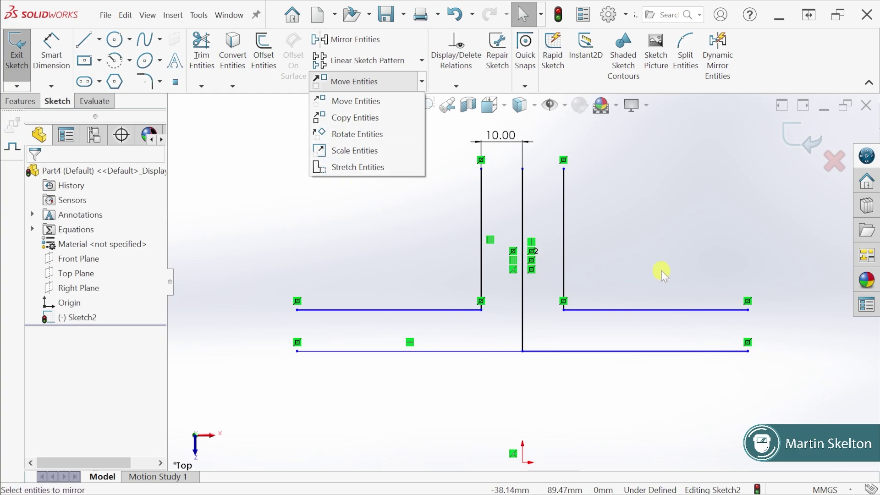
pyautogui.click(675, 259)
# - Delete all the mirrored and offset lines from the sketch, including the 10 mm dimension
pyautogui.press('z')
pyautogui.scroll(-1, 637, 360)
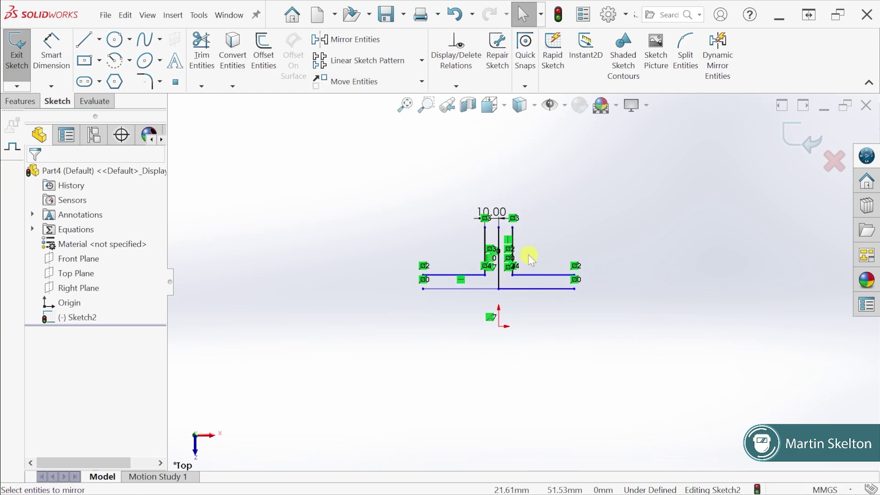
pyautogui.scroll(-2, 527, 255)
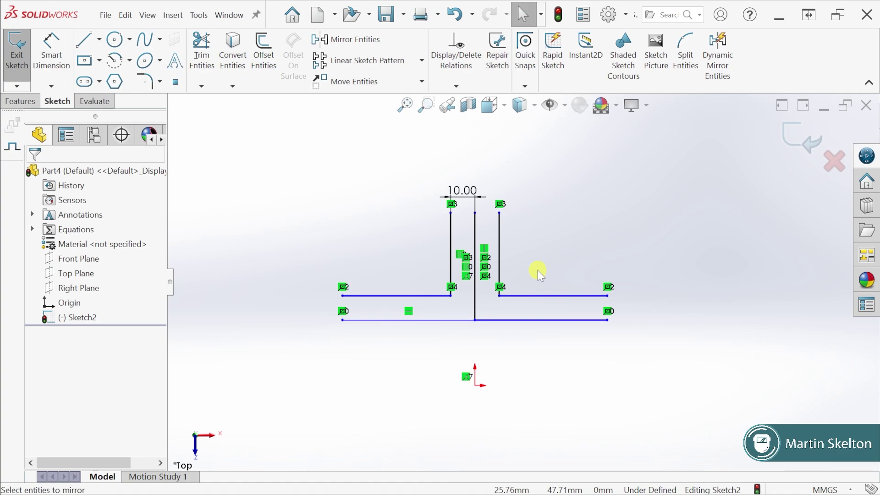
pyautogui.moveTo(286, 156)
pyautogui.mouseDown()
pyautogui.moveTo(642, 384)
pyautogui.moveTo(655, 366)
pyautogui.mouseUp()
pyautogui.press('Delete')
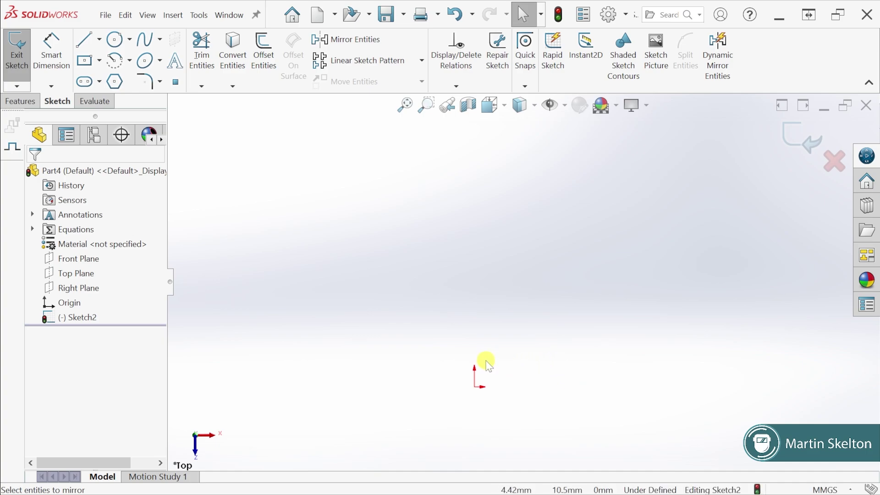
# - Sketch a separate horizontal line about 12 mm long above and to the left of the origin
pyautogui.scroll(-3, 486, 358)
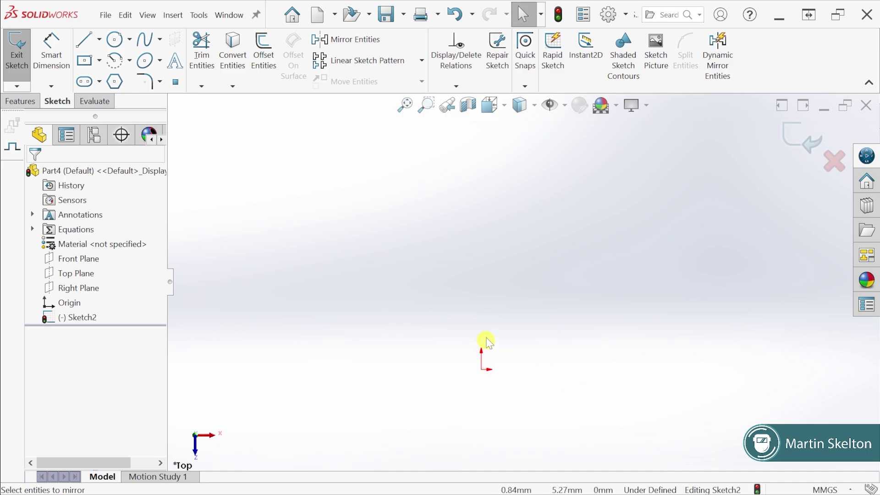
pyautogui.scroll(-2, 500, 337)
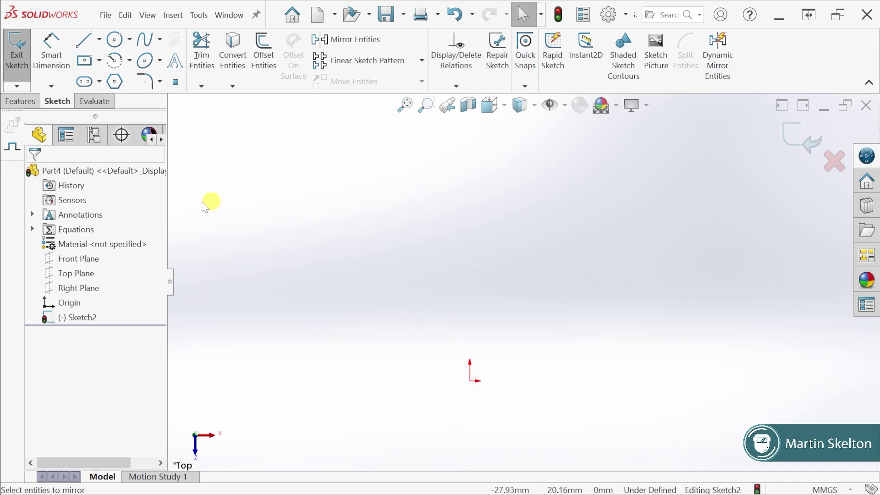
pyautogui.press('l')
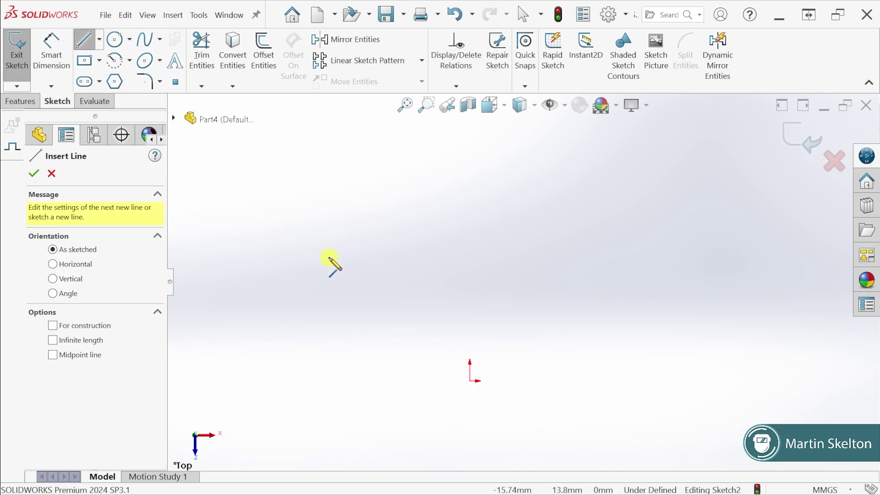
pyautogui.click(329, 257)
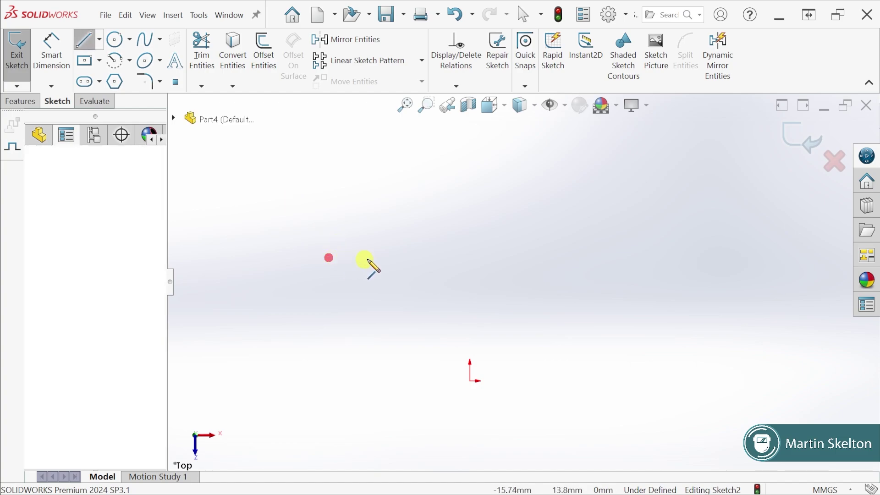
pyautogui.click(439, 257)
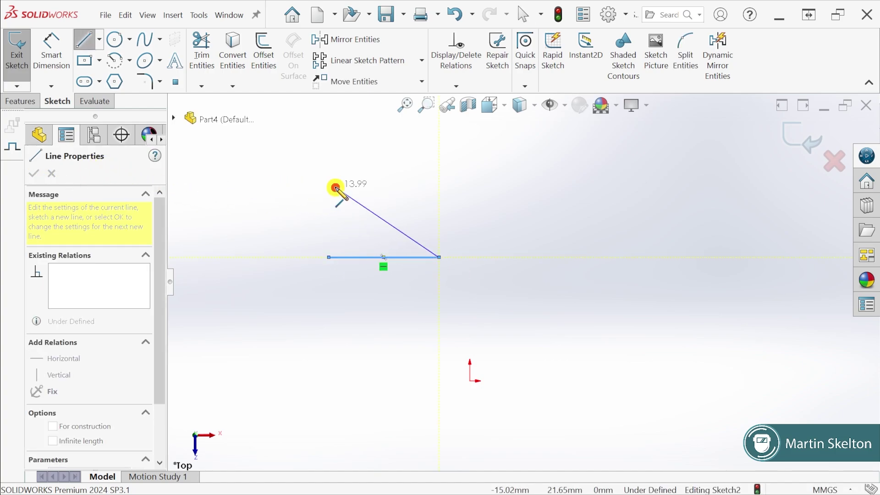
pyautogui.rightClick(335, 187)
pyautogui.click(367, 196)
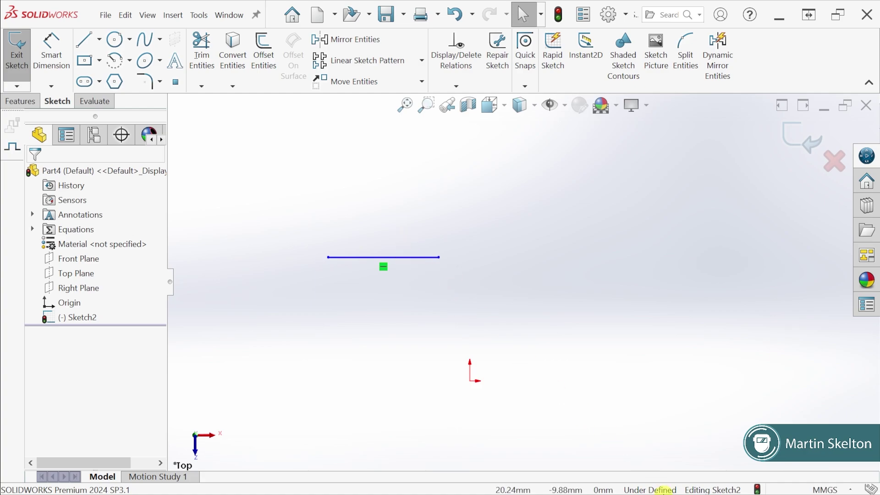
# - Reposition the under-defined horizontal line and its endpoints freely, leaving it about 10 mm long above and left of the origin
pyautogui.moveTo(415, 257)
pyautogui.mouseDown()
pyautogui.moveTo(330, 173)
pyautogui.moveTo(275, 169)
pyautogui.moveTo(338, 167)
pyautogui.moveTo(241, 167)
pyautogui.mouseUp()
pyautogui.click(350, 174)
pyautogui.click(328, 168)
pyautogui.moveTo(432, 173); pyautogui.dragTo(439, 255)
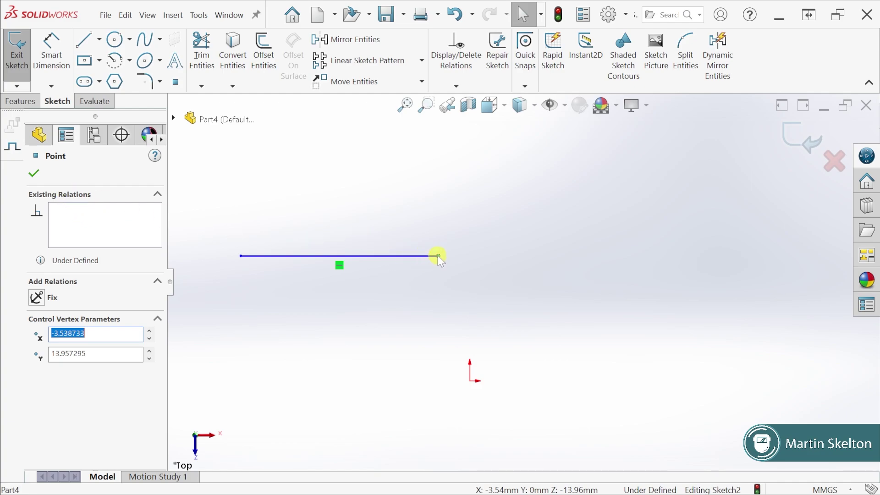
pyautogui.moveTo(438, 256); pyautogui.dragTo(335, 264)
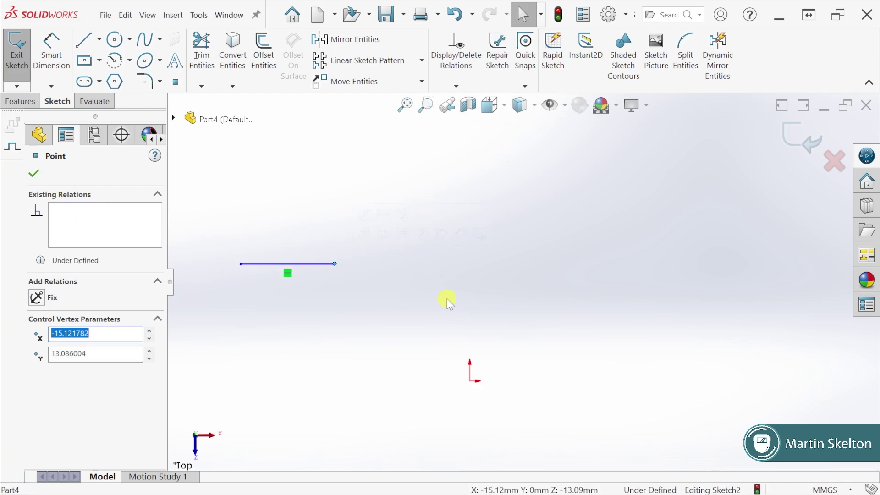
# - Dimension the vertical distance between the horizontal line and the origin as 15 mm, placing the dimension to the right of the origin
pyautogui.click(52, 57)
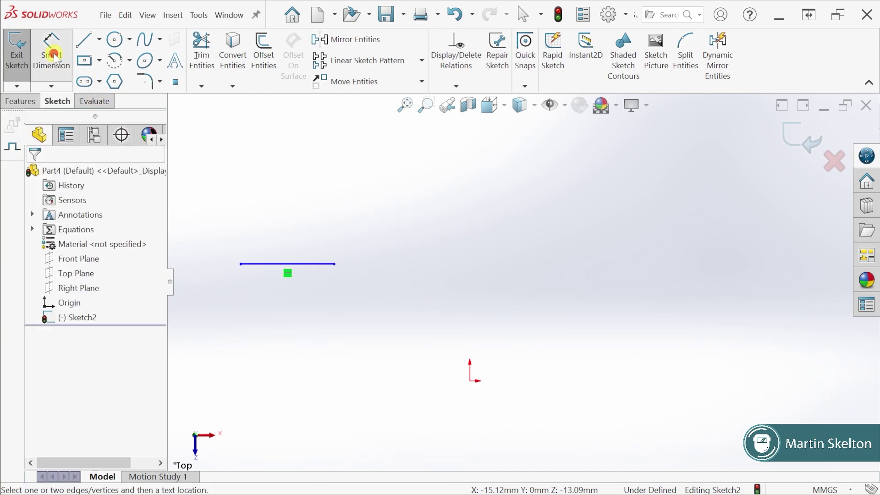
pyautogui.click(315, 269)
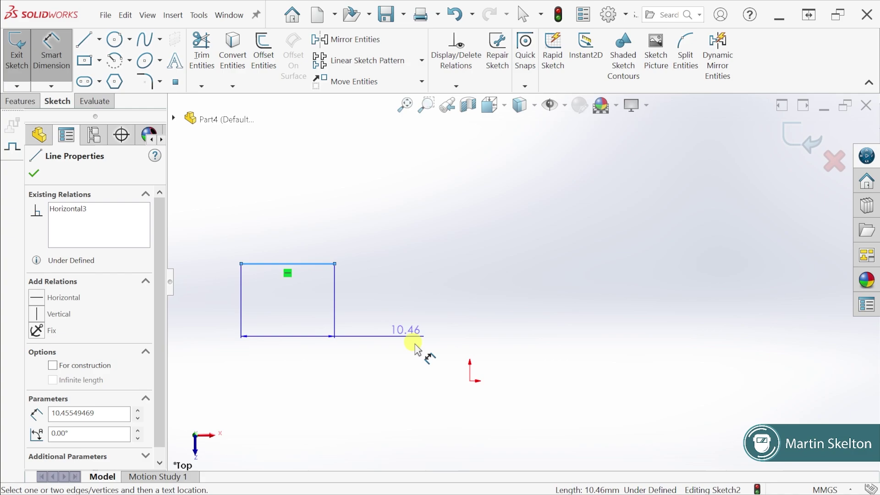
pyautogui.click(471, 381)
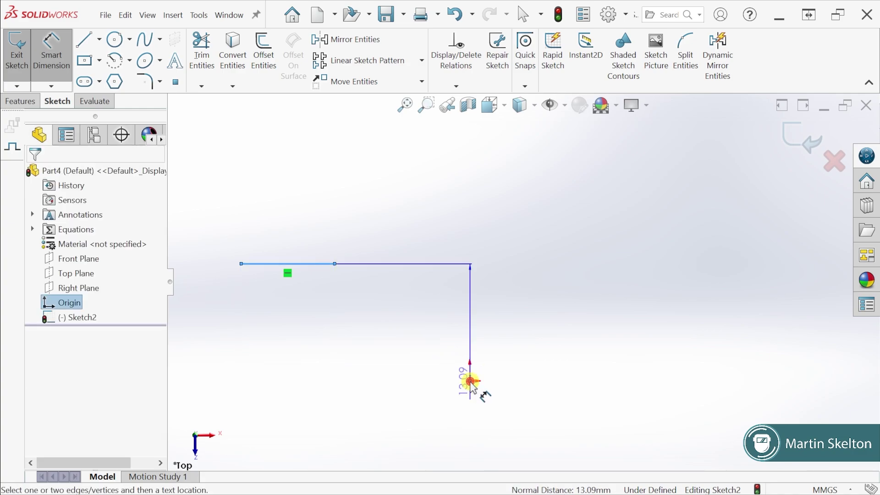
pyautogui.click(559, 352)
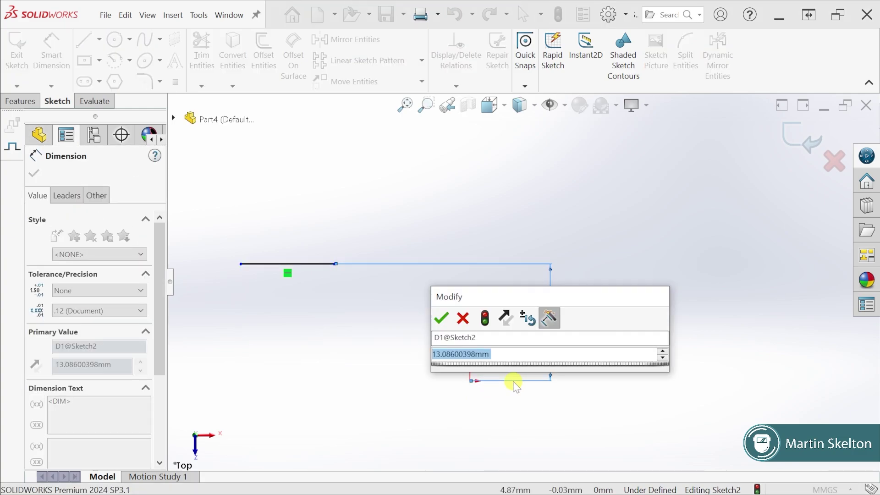
pyautogui.write('15')
pyautogui.press('Return')
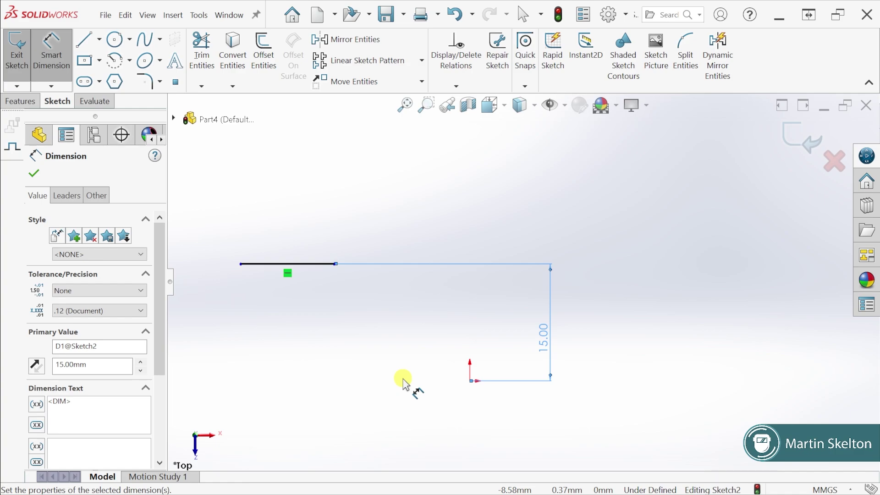
pyautogui.click(382, 205)
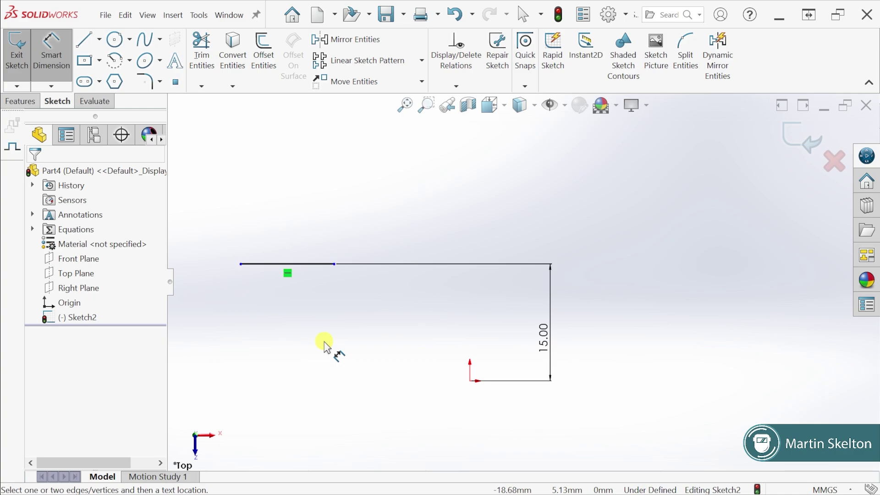
# - Dimension the horizontal distance from the line's right endpoint to the origin as 18 mm, placing the dimension above the line
pyautogui.click(335, 264)
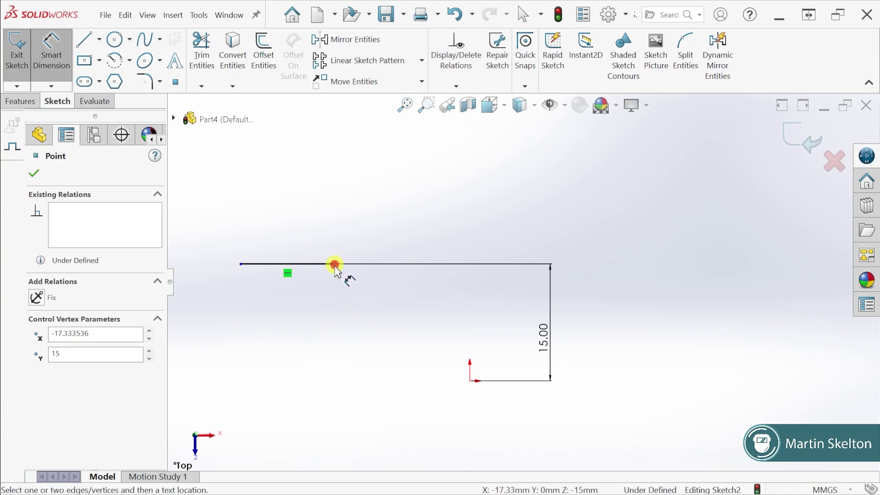
pyautogui.click(470, 382)
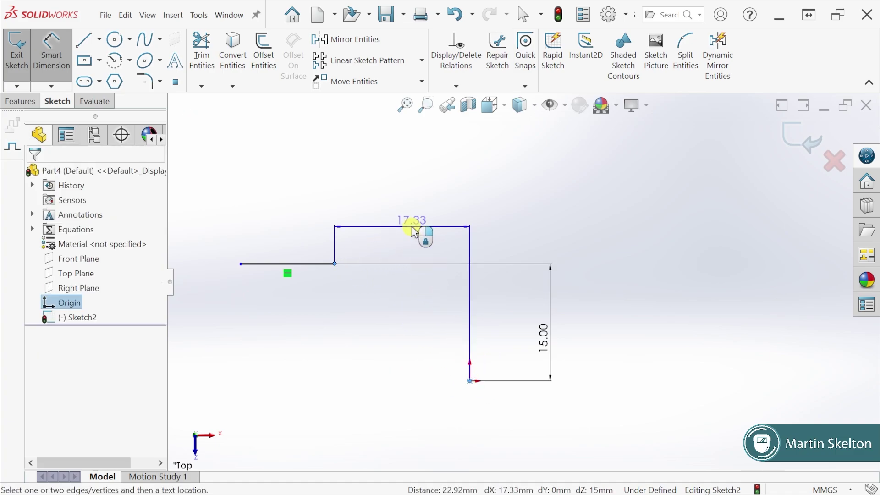
pyautogui.click(413, 226)
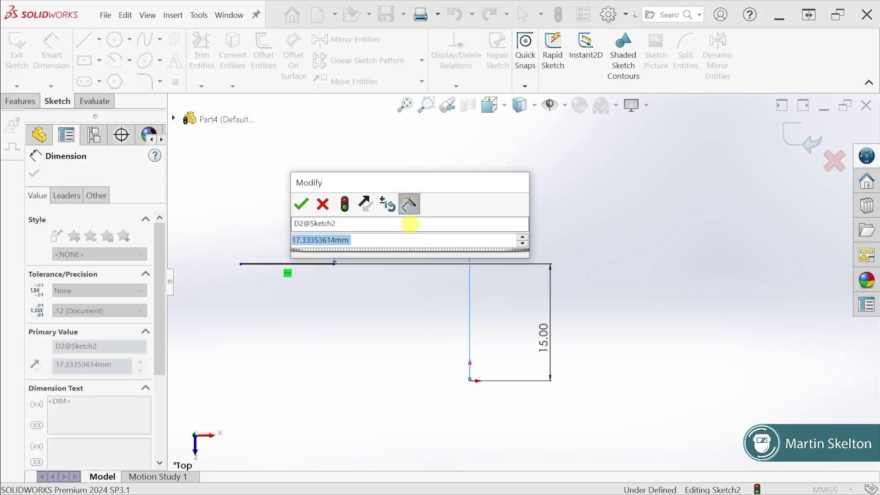
pyautogui.write('18')
pyautogui.press('Return')
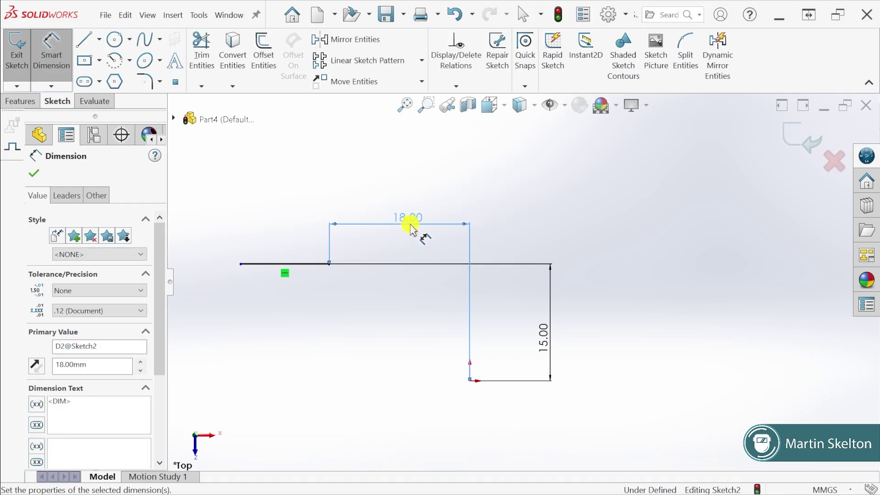
pyautogui.click(263, 203)
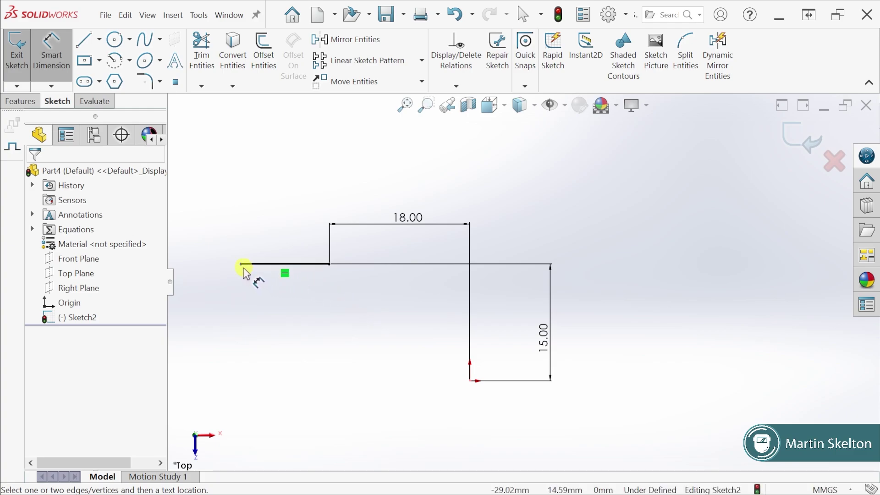
# - Dimension the horizontal line's length as 10 mm, placing the dimension above the line
pyautogui.click(304, 264)
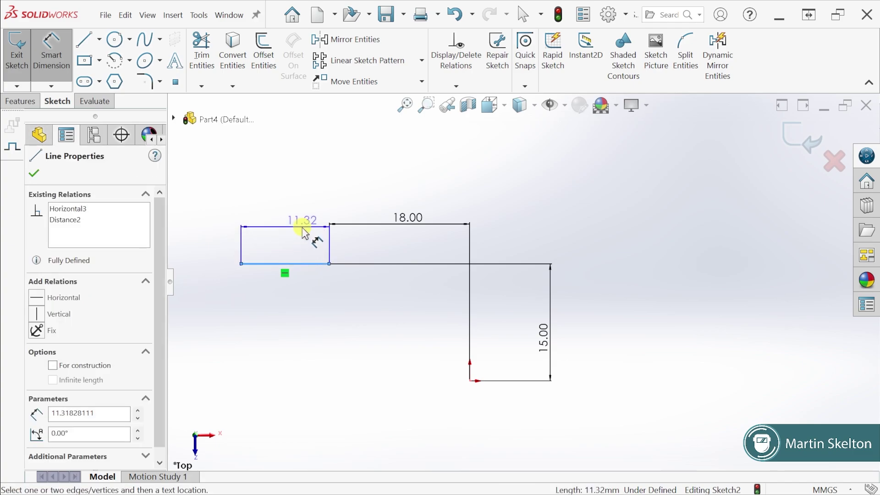
pyautogui.click(303, 224)
pyautogui.write('10')
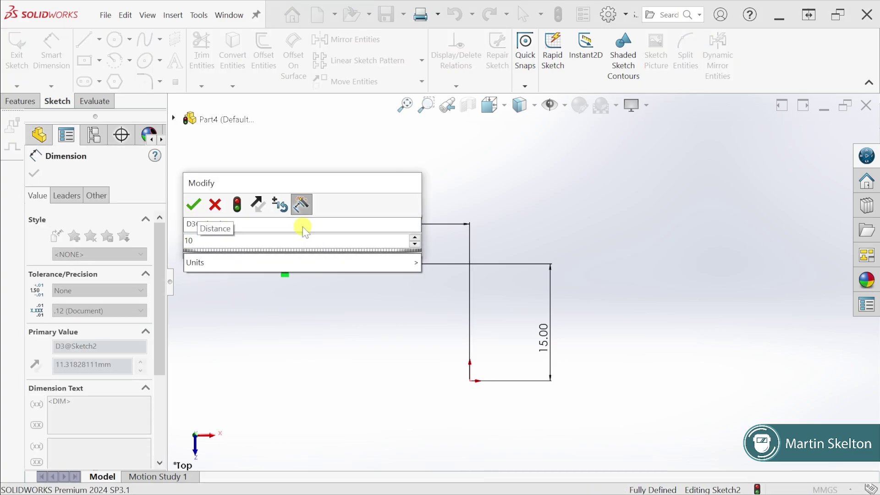
pyautogui.press('Return')
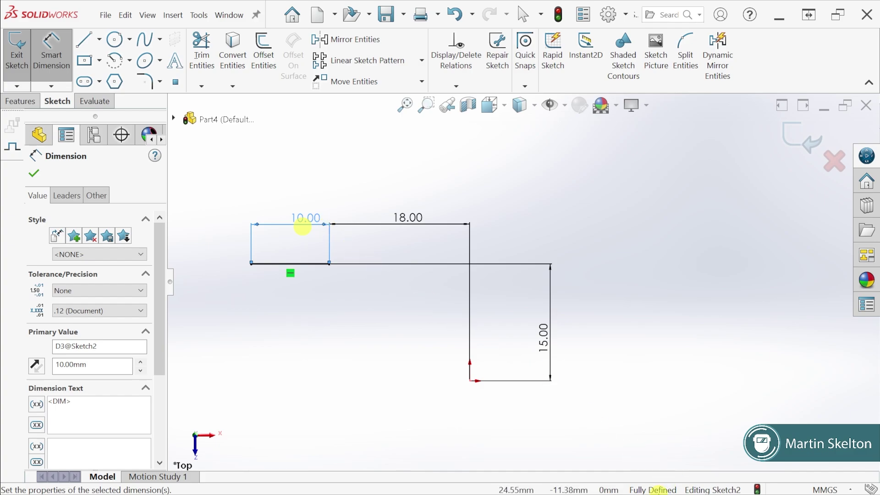
pyautogui.click(625, 266)
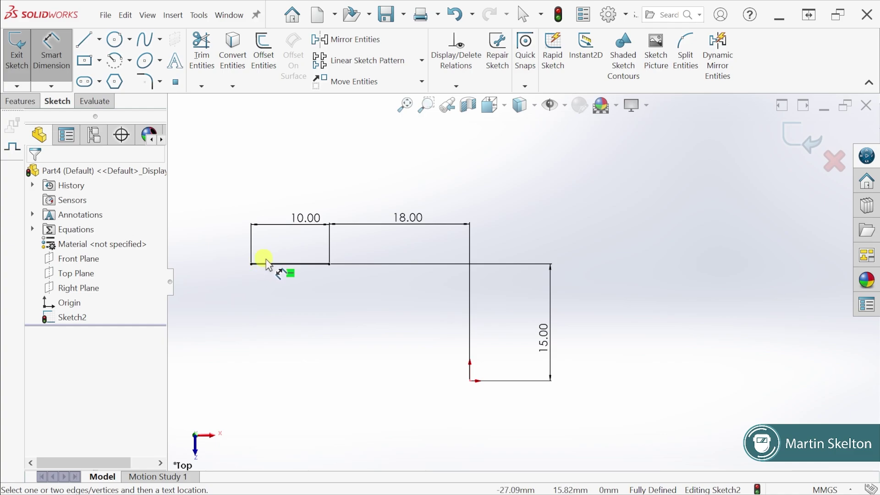
# - Replace the line's length dimension with a 28 mm horizontal dimension from its left endpoint to the origin, placed below the line
pyautogui.click(311, 219)
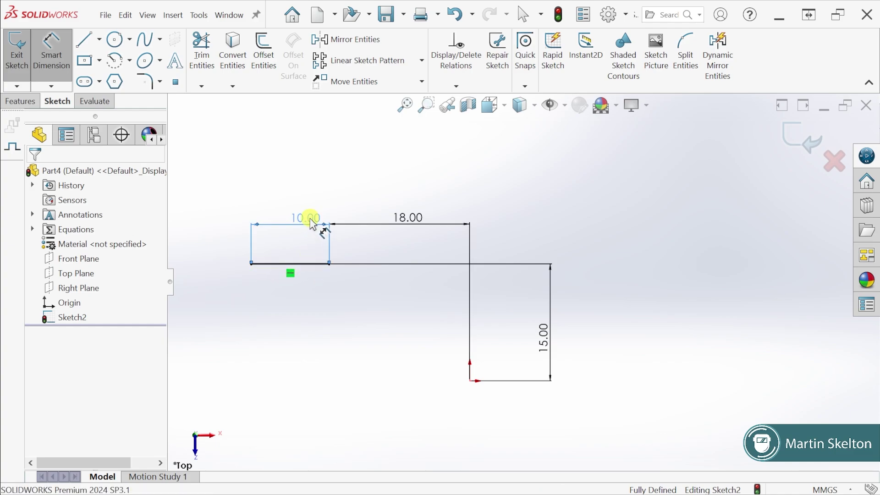
pyautogui.press('Delete')
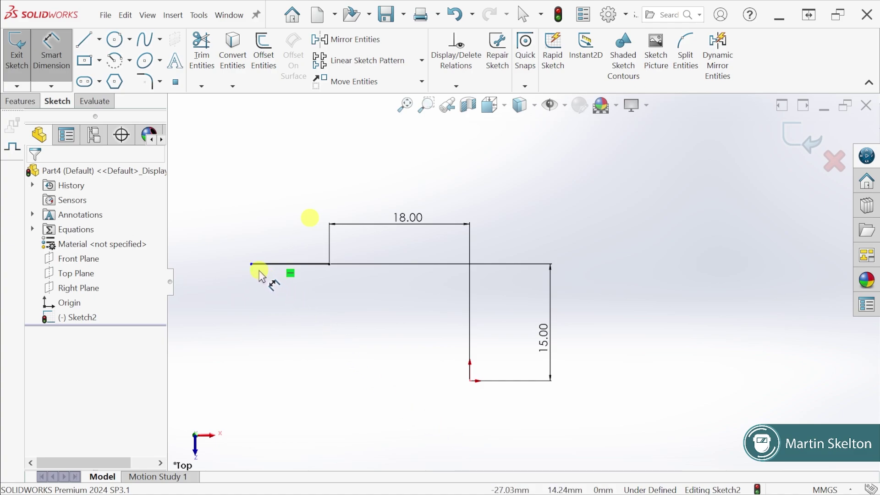
pyautogui.click(470, 381)
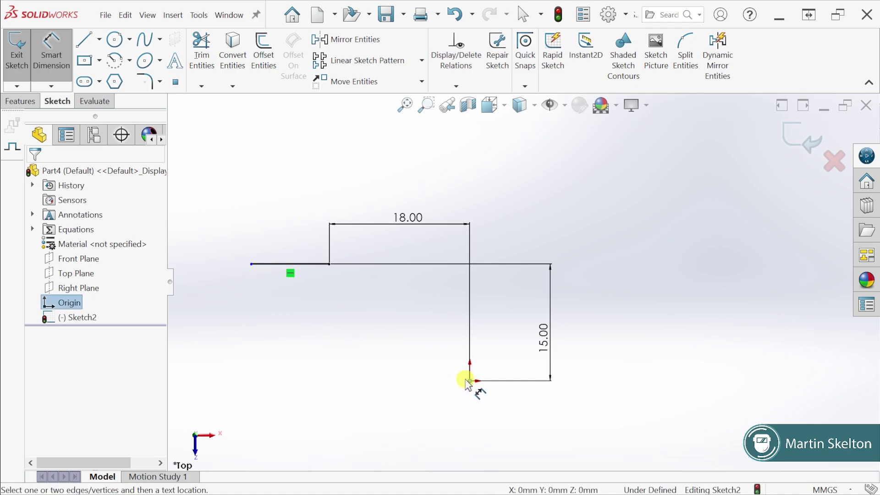
pyautogui.click(252, 265)
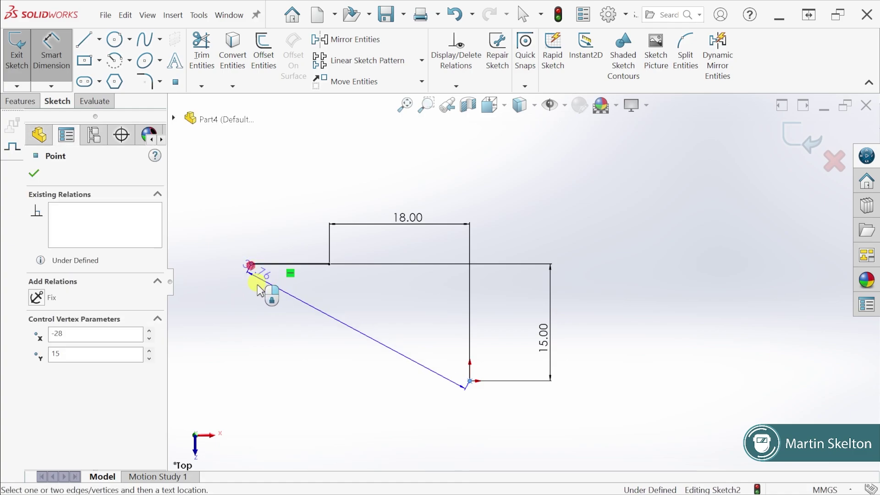
pyautogui.click(356, 400)
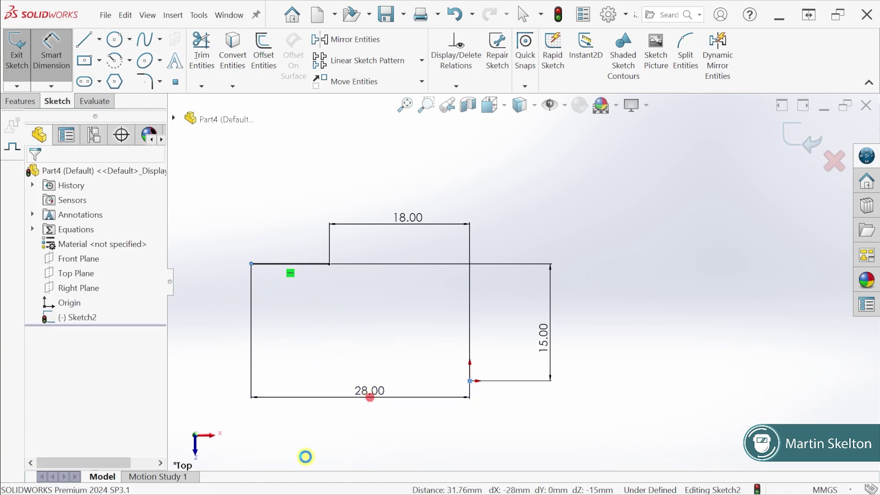
pyautogui.click(264, 377)
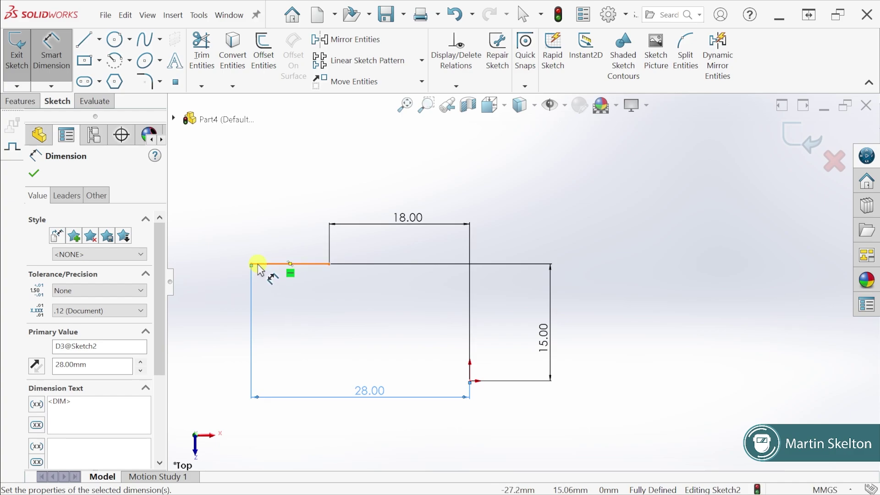
# - Replace the 18 mm horizontal dimension with a 10 mm length dimension placed above the line, and finish dimensioning
pyautogui.click(408, 218)
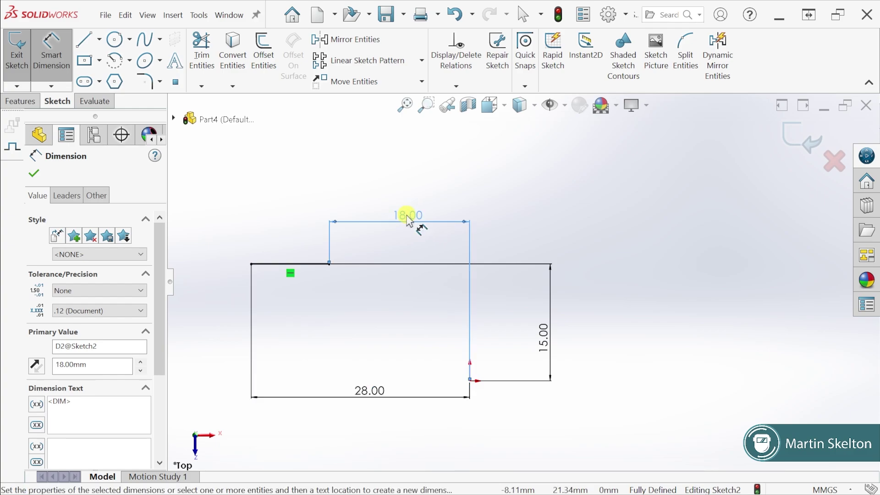
pyautogui.press('Delete')
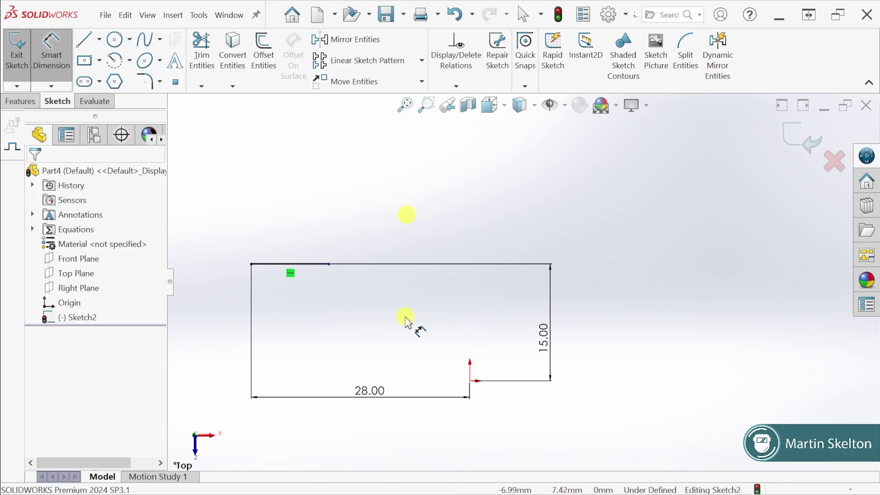
pyautogui.click(310, 264)
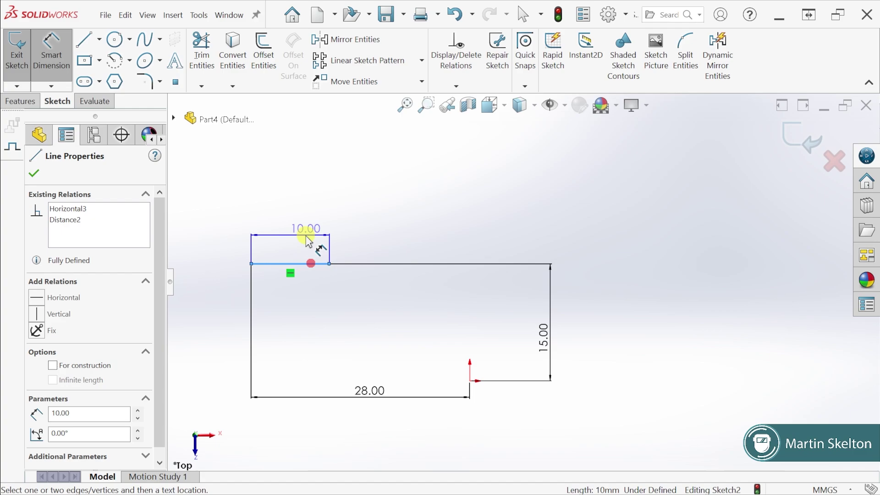
pyautogui.click(306, 239)
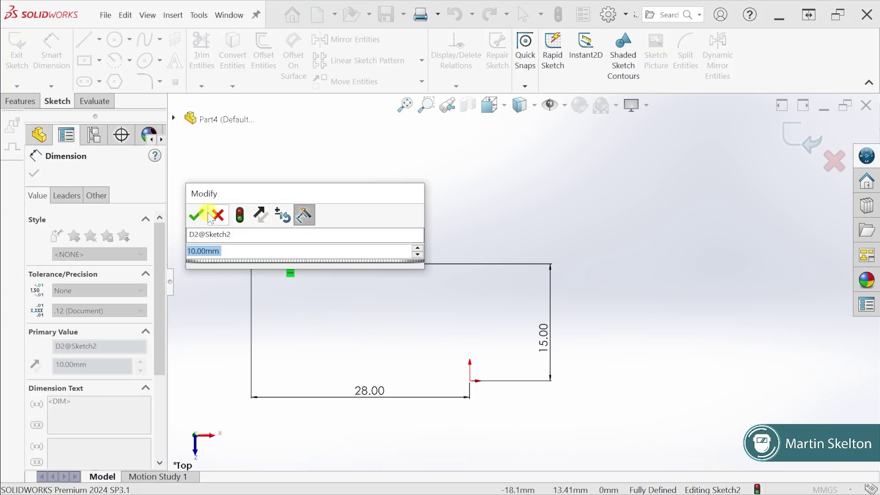
pyautogui.click(209, 215)
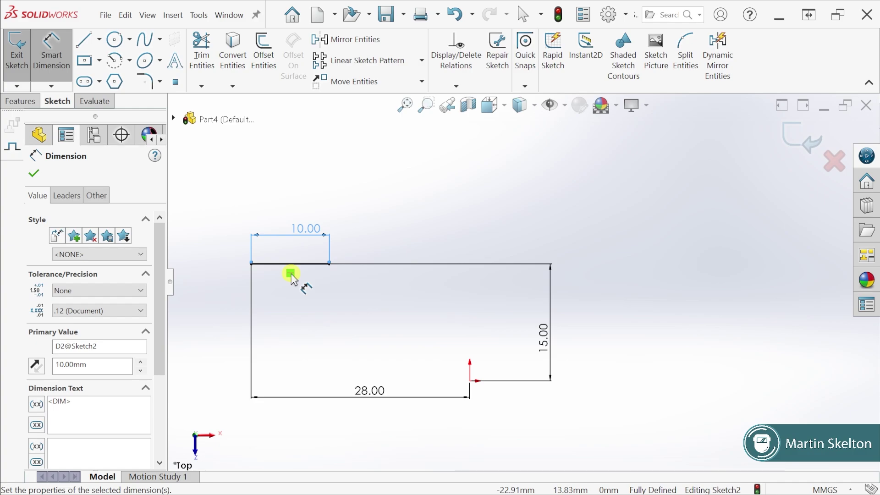
pyautogui.press('Escape')
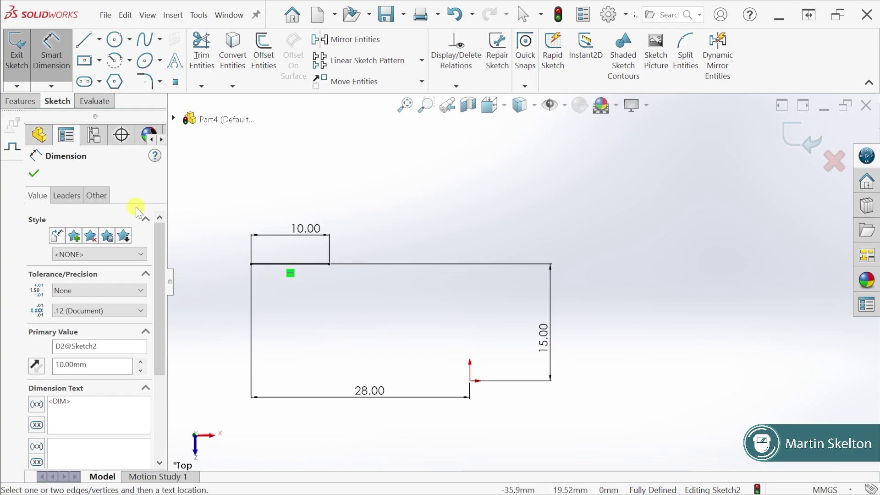
pyautogui.click(31, 172)
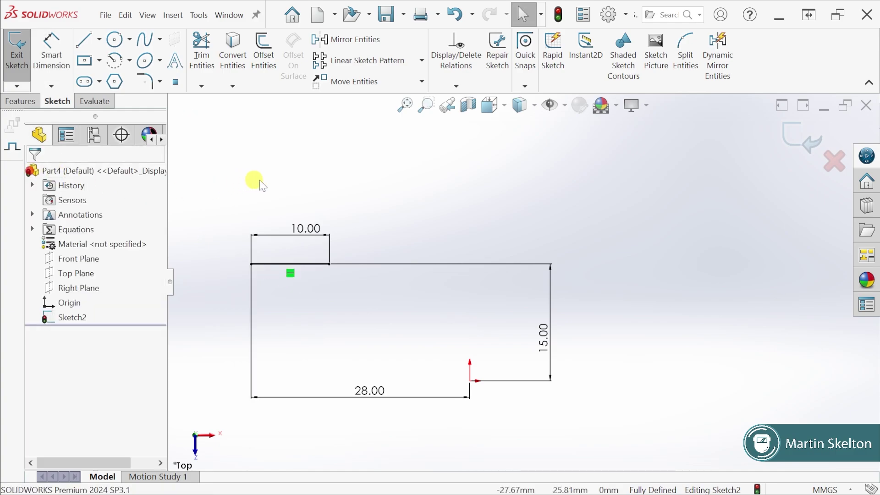
# - Delete the line's horizontal relation and move its right endpoint downward so the line tilts about 24 degrees
pyautogui.click(290, 273)
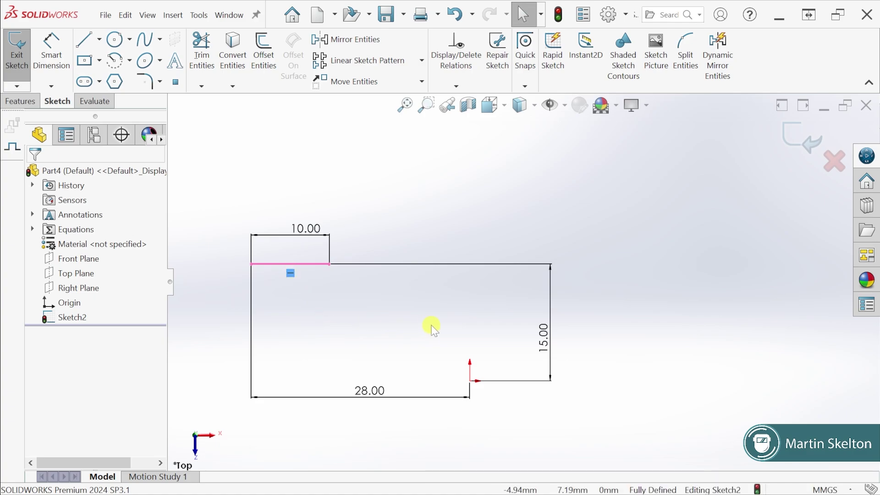
pyautogui.press('Delete')
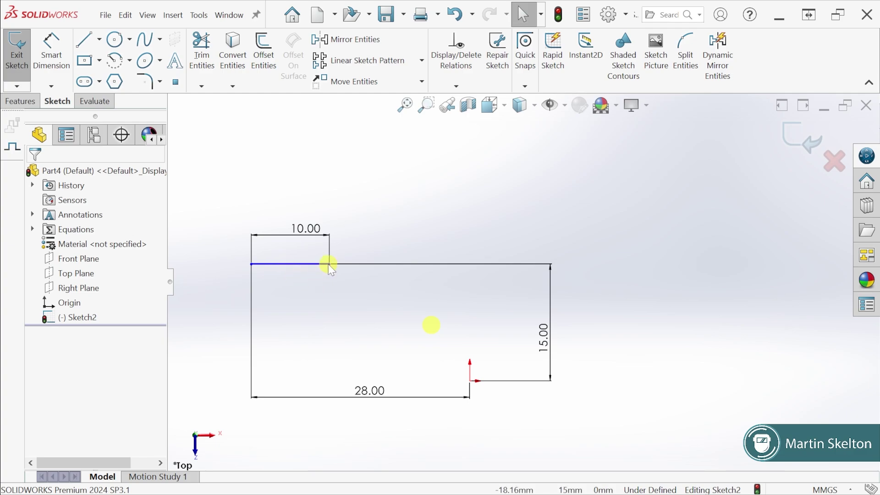
pyautogui.moveTo(329, 264)
pyautogui.mouseDown()
pyautogui.moveTo(339, 327)
pyautogui.moveTo(346, 248)
pyautogui.moveTo(339, 338)
pyautogui.moveTo(343, 269)
pyautogui.moveTo(343, 300)
pyautogui.mouseUp()
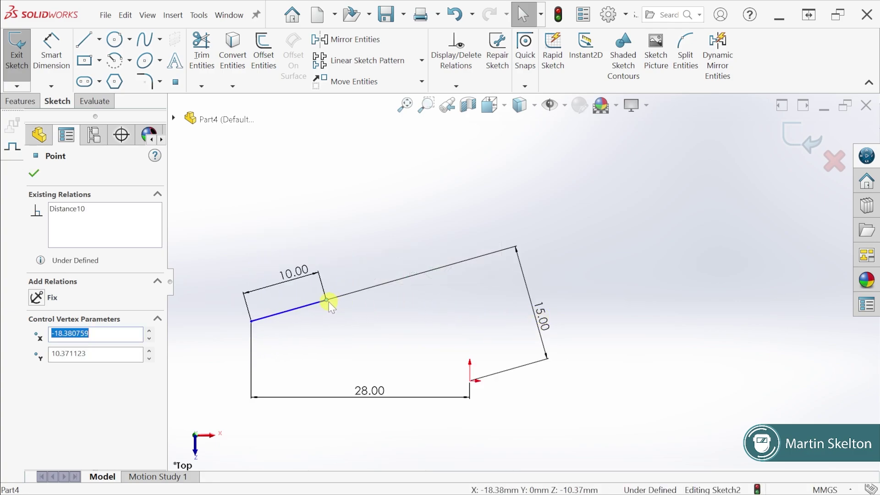
pyautogui.moveTo(326, 300)
pyautogui.mouseDown()
pyautogui.moveTo(326, 330)
pyautogui.moveTo(330, 285)
pyautogui.moveTo(320, 288)
pyautogui.moveTo(330, 334)
pyautogui.moveTo(317, 280)
pyautogui.moveTo(336, 218)
pyautogui.moveTo(318, 348)
pyautogui.moveTo(341, 204)
pyautogui.moveTo(332, 321)
pyautogui.mouseUp()
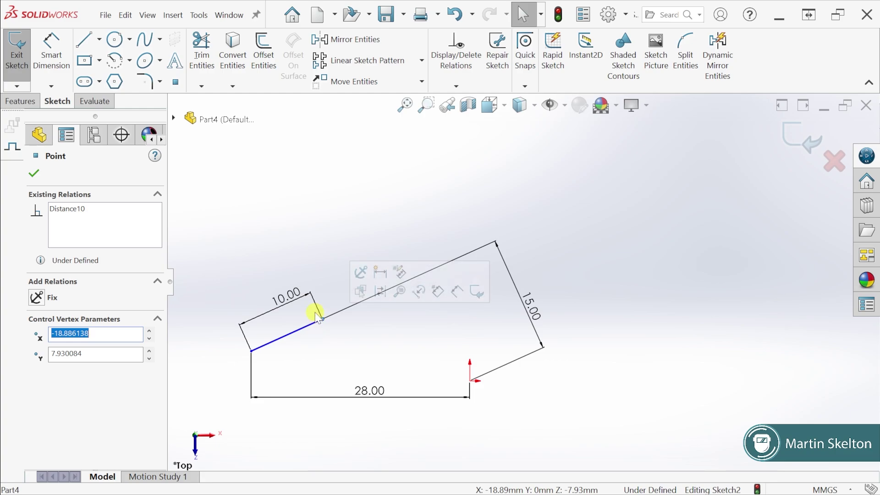
# - Sketch a vertical centerline about 24 mm long upward from the origin
pyautogui.click(99, 40)
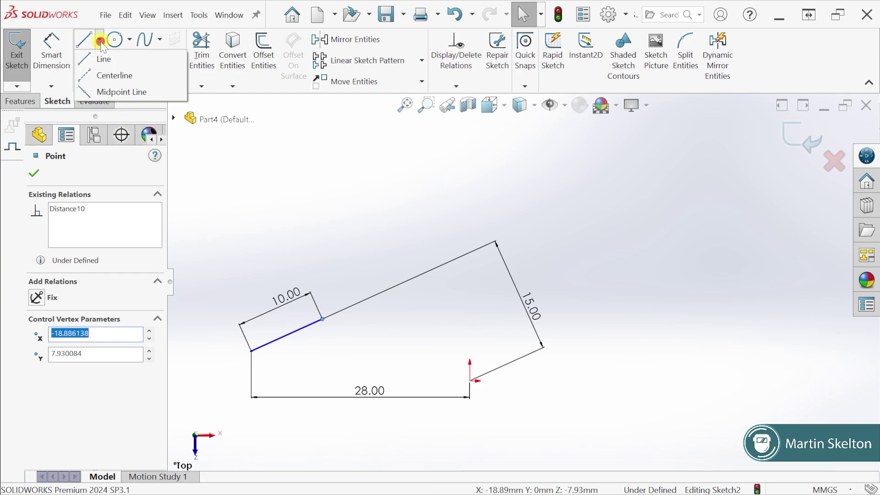
pyautogui.click(111, 76)
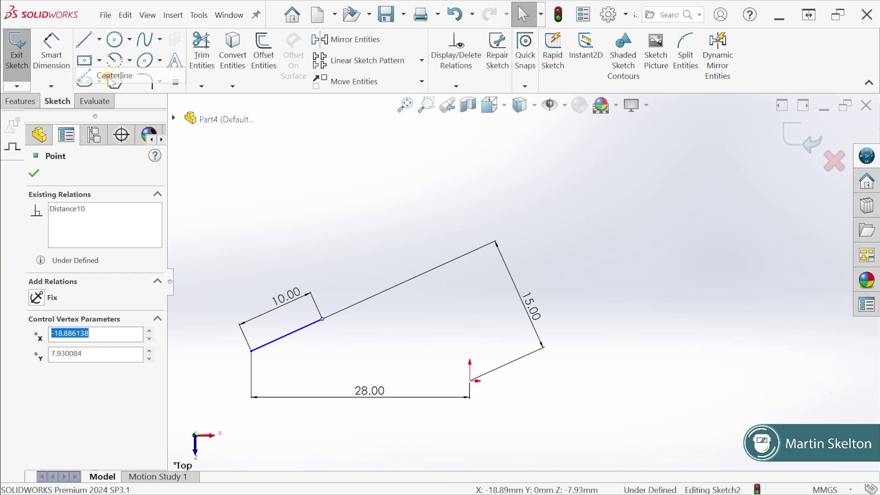
pyautogui.click(471, 381)
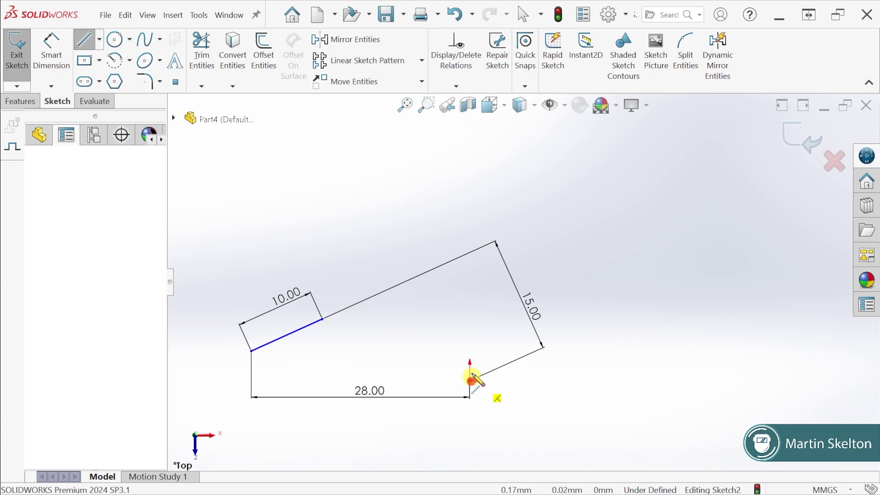
pyautogui.click(472, 193)
pyautogui.press('Escape')
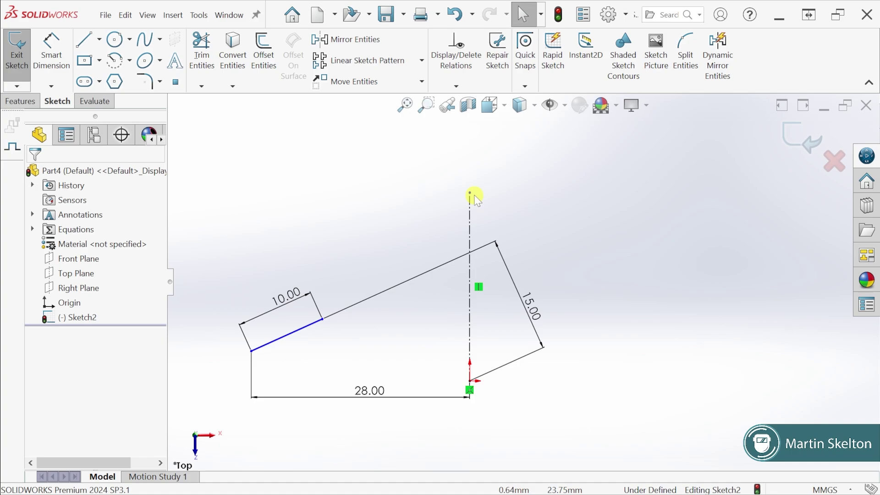
# - Sketch a horizontal centerline from the origin to the left, extending past the tilted line's left endpoint
pyautogui.click(100, 40)
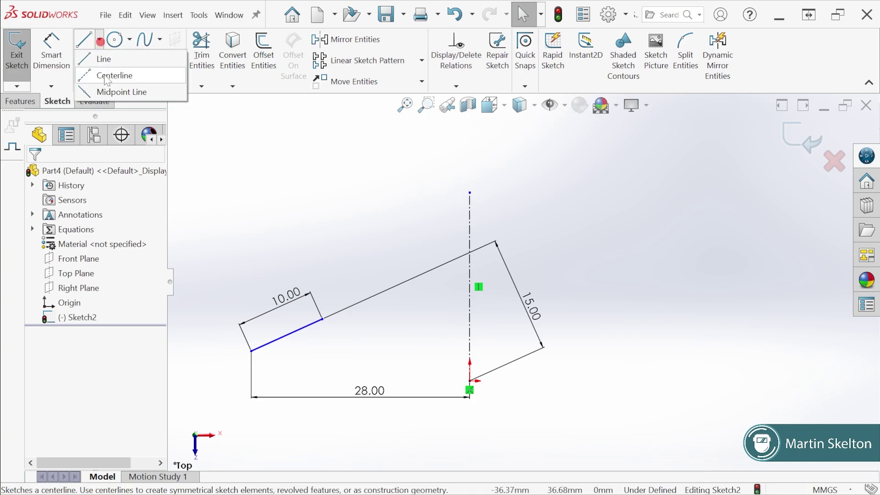
pyautogui.click(103, 72)
pyautogui.click(469, 381)
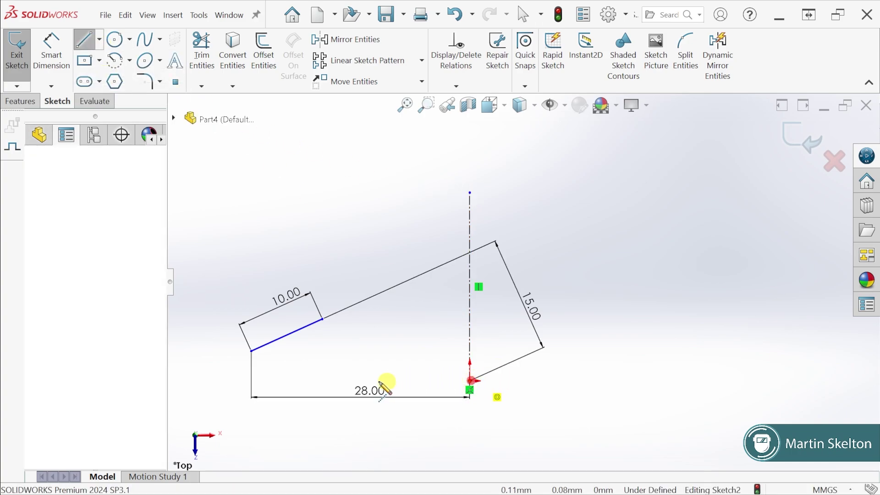
pyautogui.click(210, 380)
pyautogui.press('Escape')
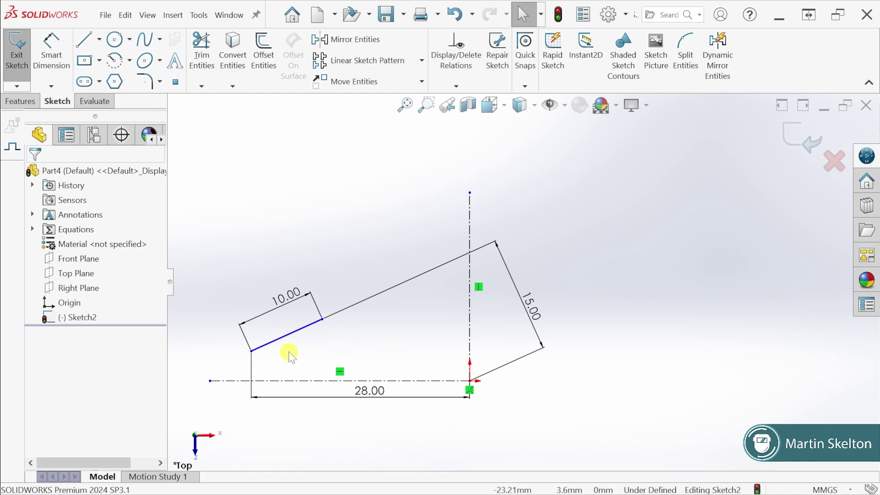
# - Dimension the angle between the tilted line and the horizontal centerline as 25 degrees, and finish dimensioning
pyautogui.click(54, 58)
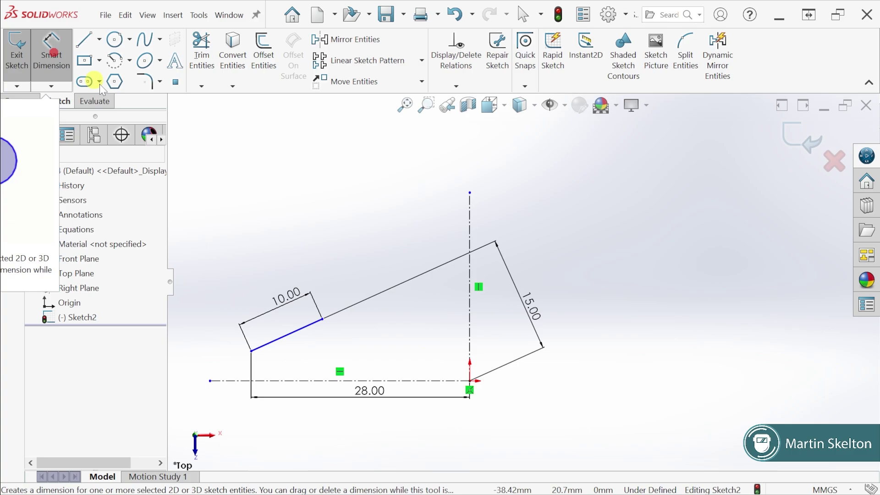
pyautogui.click(300, 329)
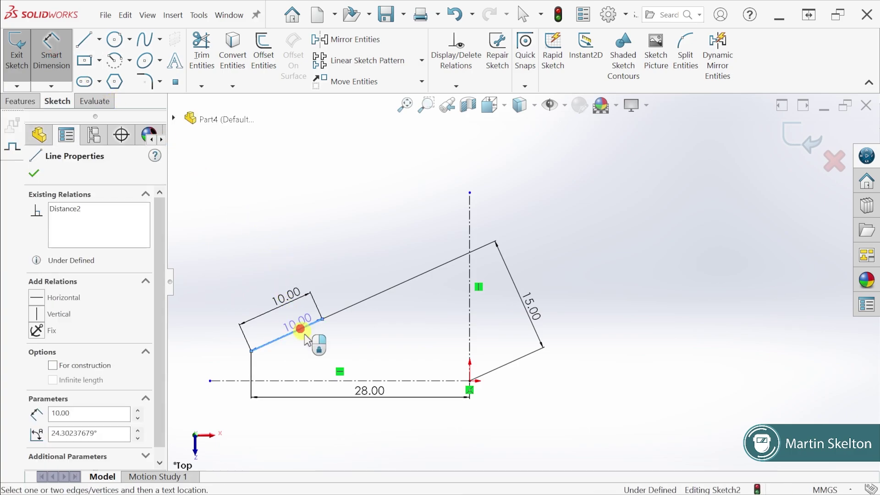
pyautogui.click(320, 381)
pyautogui.click(390, 350)
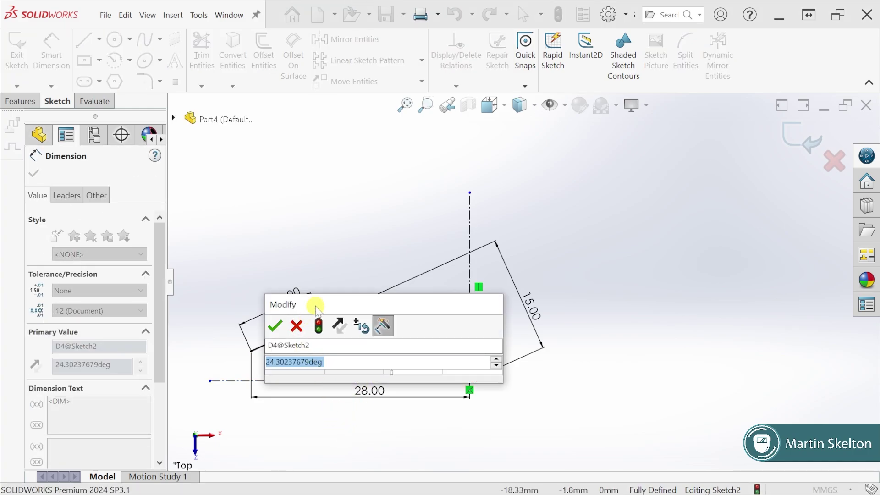
pyautogui.moveTo(314, 304); pyautogui.dragTo(528, 272)
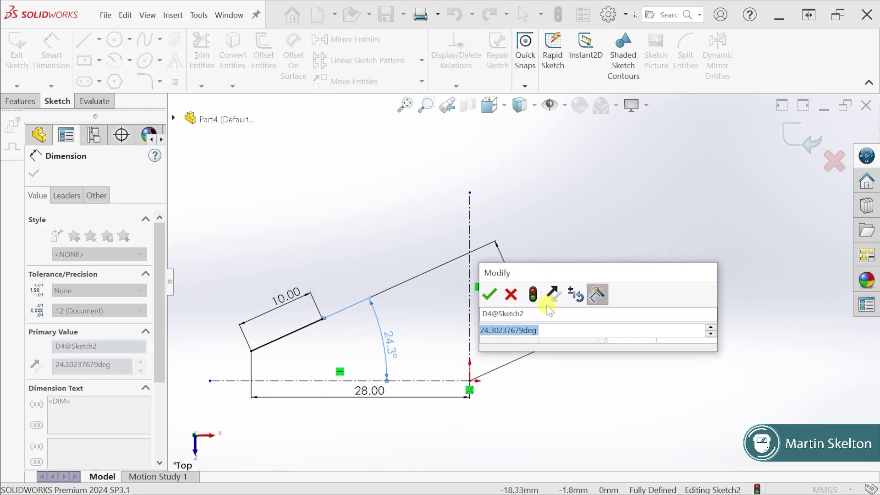
pyautogui.write('25')
pyautogui.press('Return')
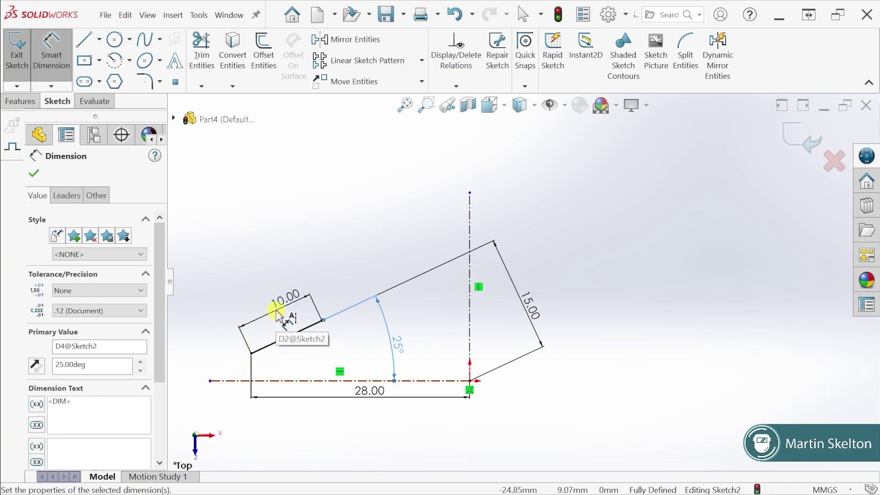
pyautogui.click(318, 323)
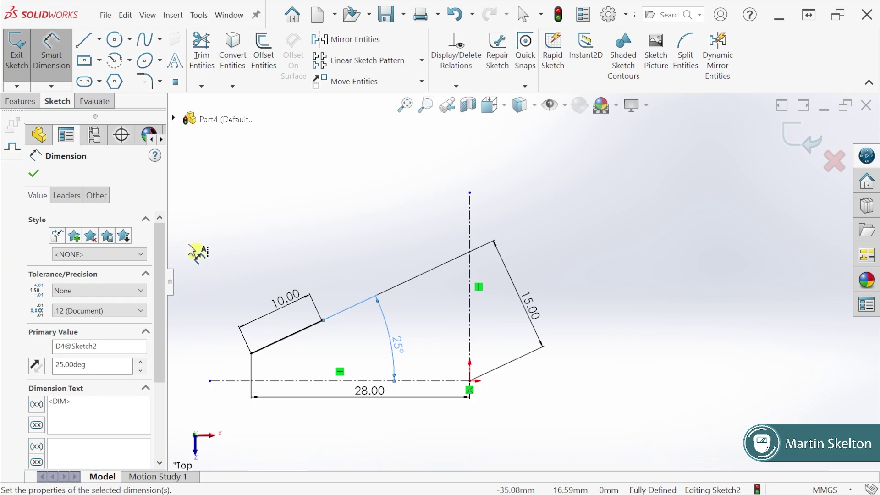
pyautogui.click(34, 173)
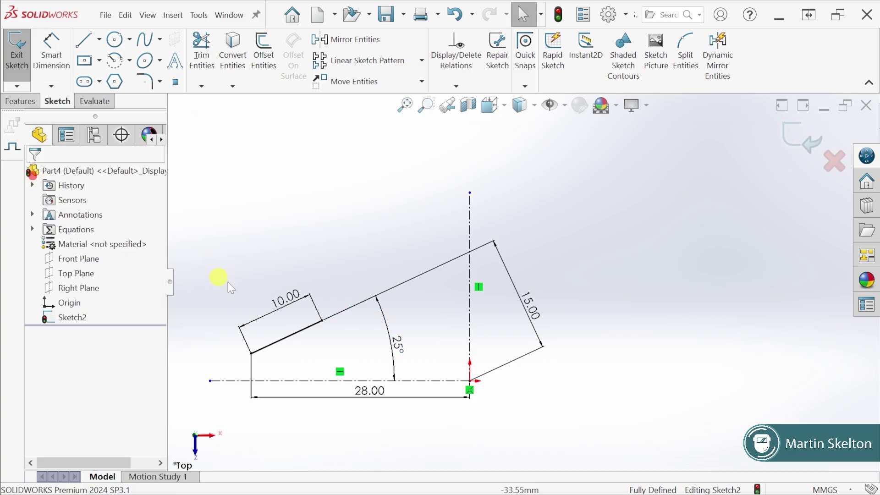
# - Delete the fully defined tilted line, along with its dimensions, leaving the two centerlines in place
pyautogui.click(308, 326)
pyautogui.press('Delete')
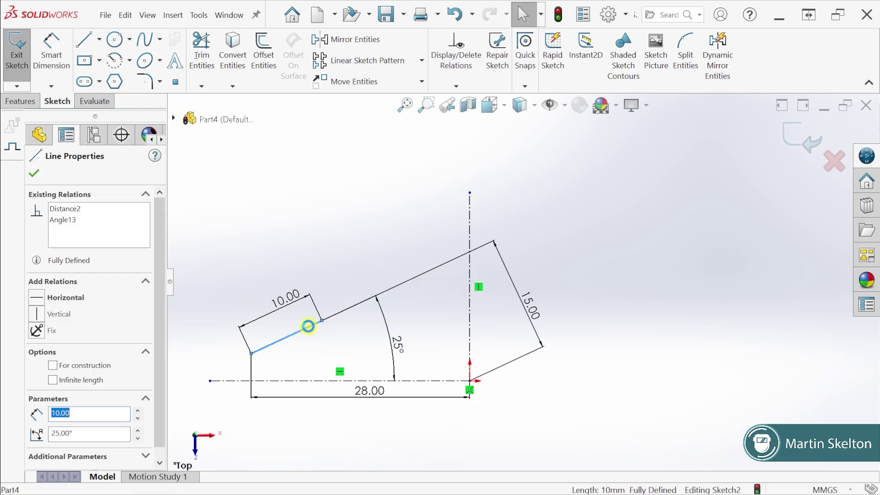
pyautogui.click(582, 131)
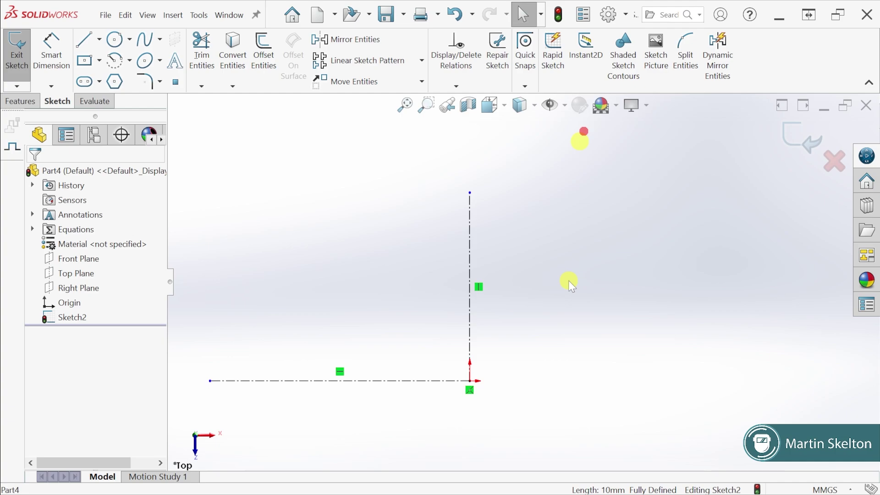
# - Sketch a line about 15.8 mm long sloping down toward the origin, between the two centerlines, and finish the line command
pyautogui.click(84, 44)
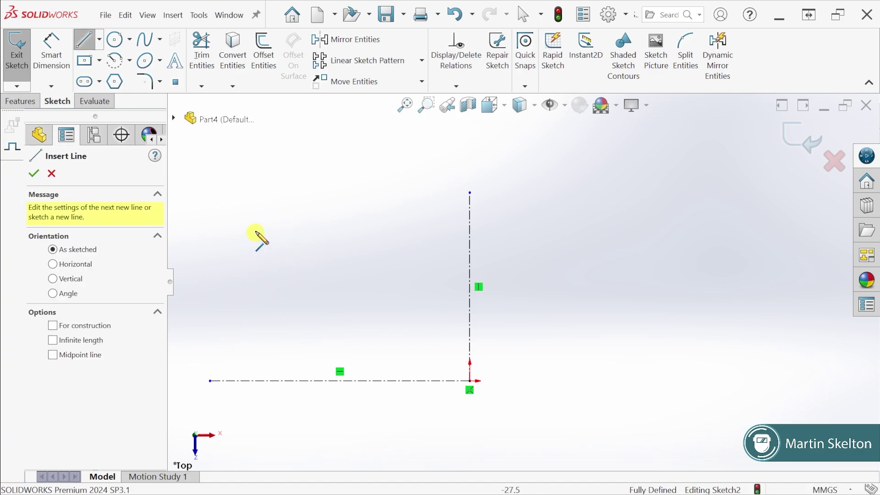
pyautogui.click(259, 217)
pyautogui.click(335, 314)
pyautogui.press('Escape')
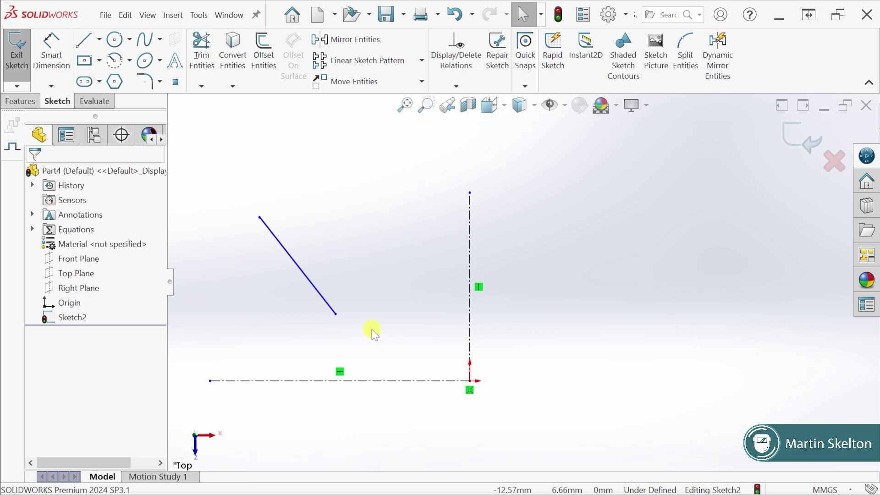
# - Dimension the angle between the sloping line and the vertical centerline as 38 degrees
pyautogui.click(47, 50)
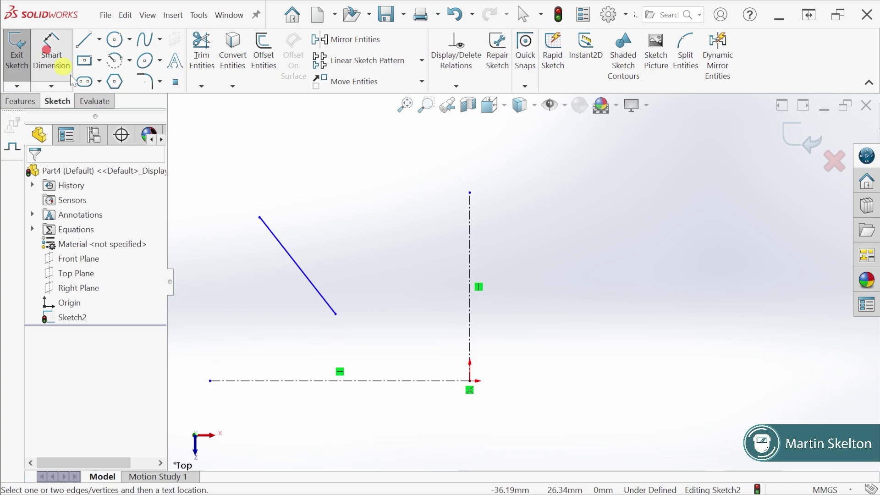
pyautogui.click(310, 281)
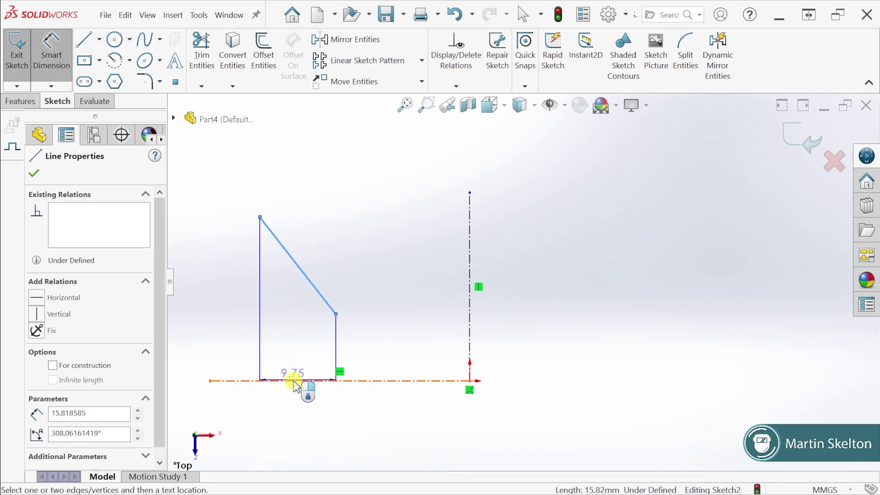
pyautogui.click(294, 381)
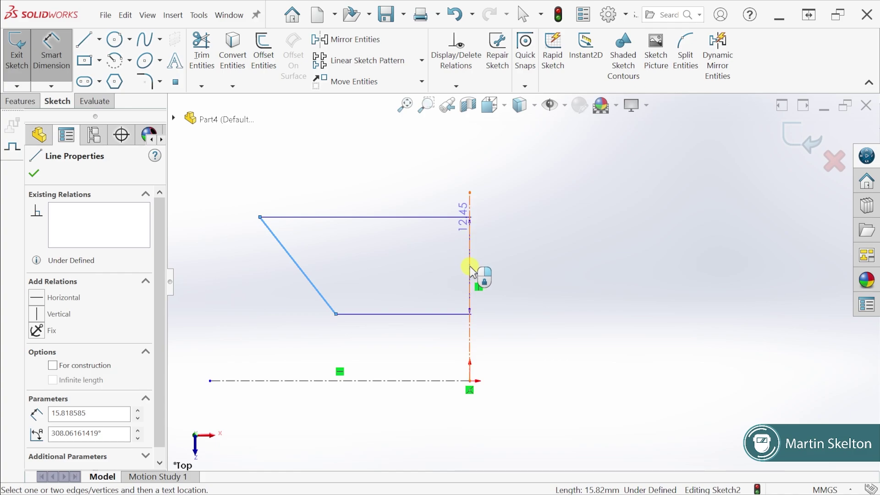
pyautogui.click(469, 266)
pyautogui.click(365, 171)
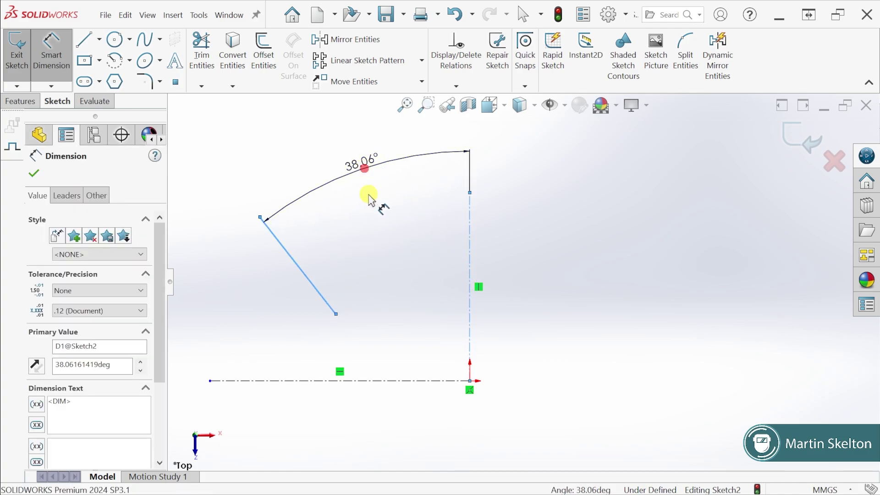
pyautogui.write('38')
pyautogui.press('Return')
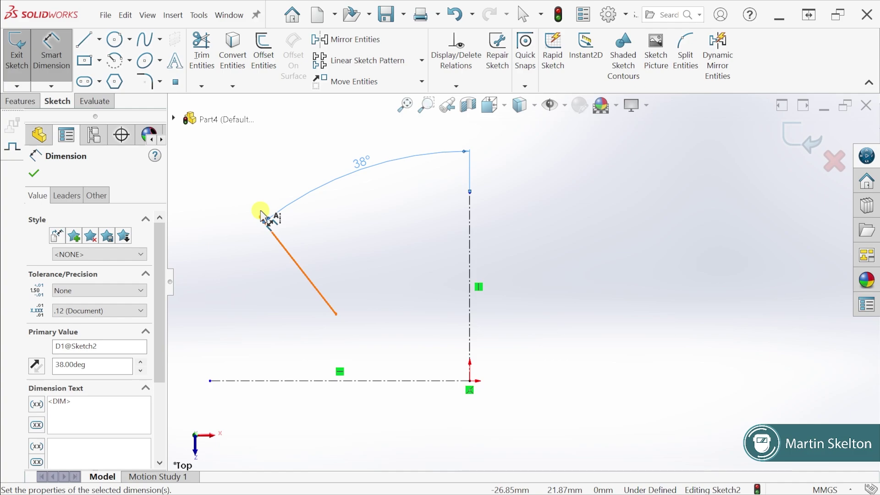
pyautogui.click(572, 300)
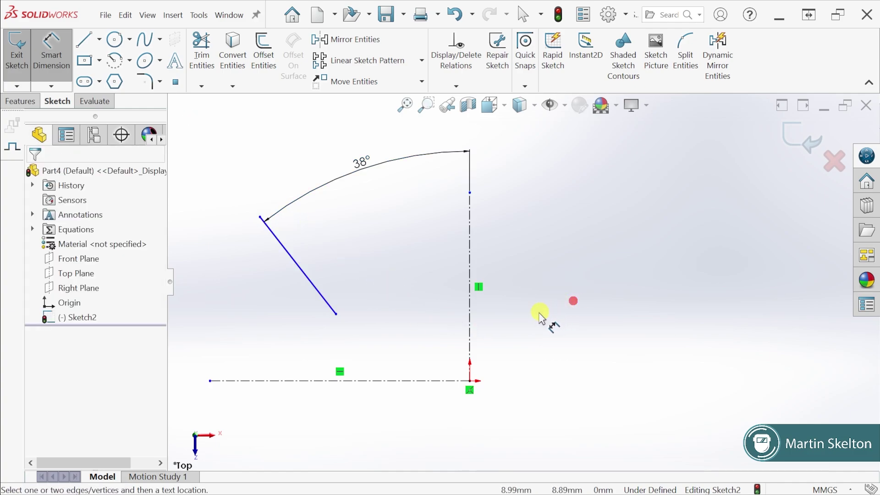
# - Dimension the distance from the line's lower endpoint to the horizontal centerline as 9 mm
pyautogui.click(337, 314)
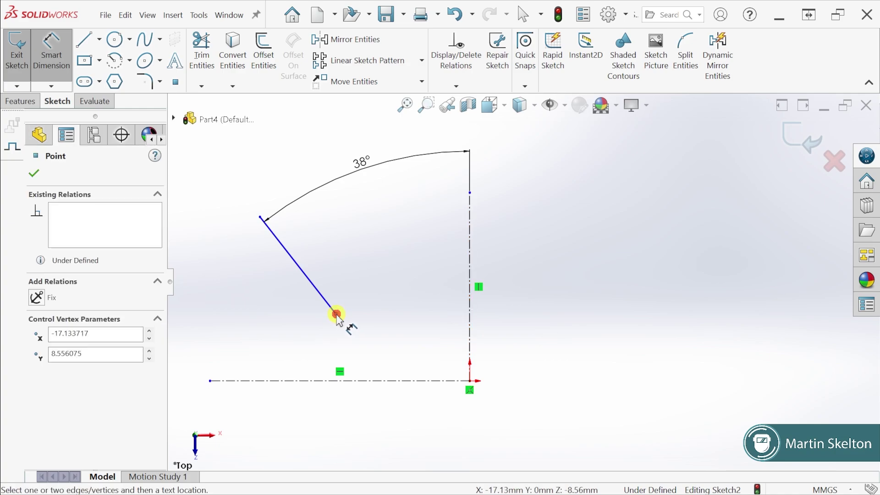
pyautogui.click(358, 380)
pyautogui.click(378, 386)
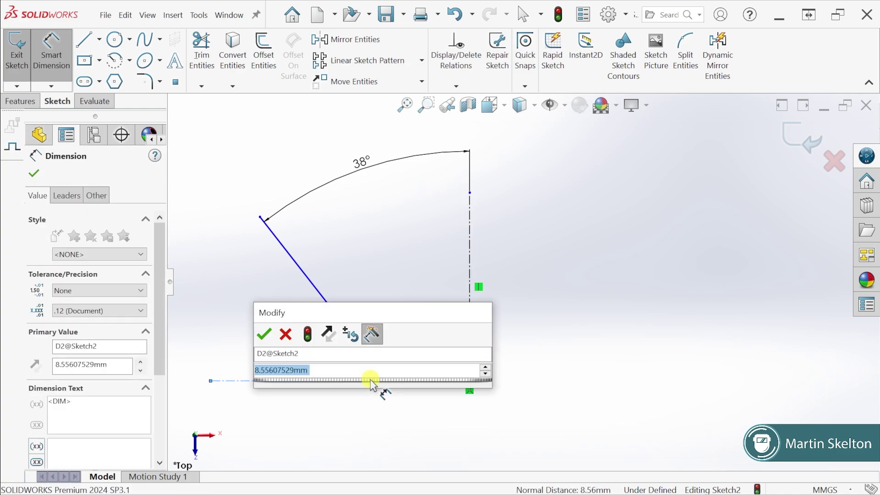
pyautogui.write('9')
pyautogui.press('Return')
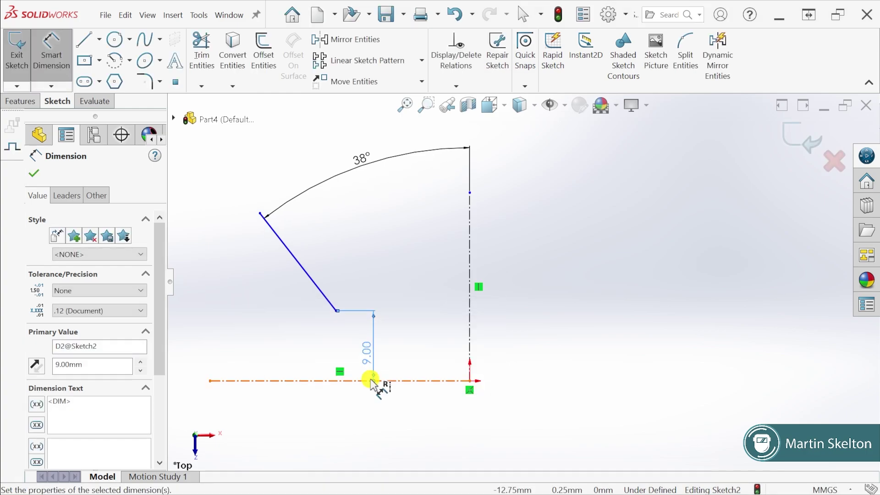
pyautogui.click(607, 310)
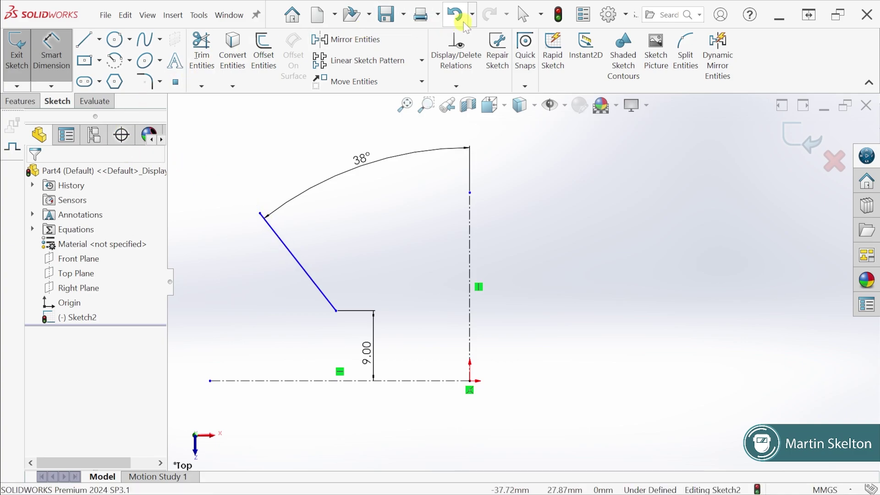
# - Move the line's lower endpoint sideways to test its remaining freedom, leaving it about 18.6 mm from the vertical centerline
pyautogui.click(523, 14)
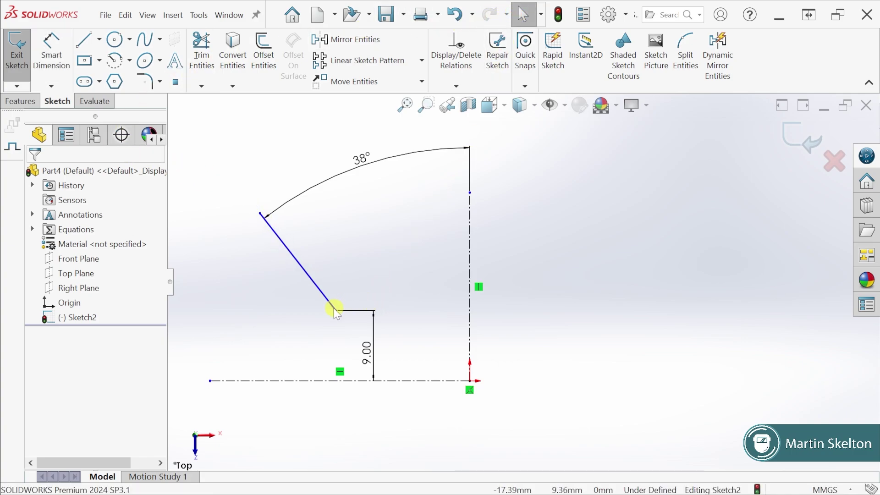
pyautogui.moveTo(336, 310)
pyautogui.mouseDown()
pyautogui.moveTo(308, 310)
pyautogui.moveTo(396, 278)
pyautogui.moveTo(284, 312)
pyautogui.moveTo(369, 286)
pyautogui.moveTo(310, 291)
pyautogui.moveTo(326, 311)
pyautogui.mouseUp()
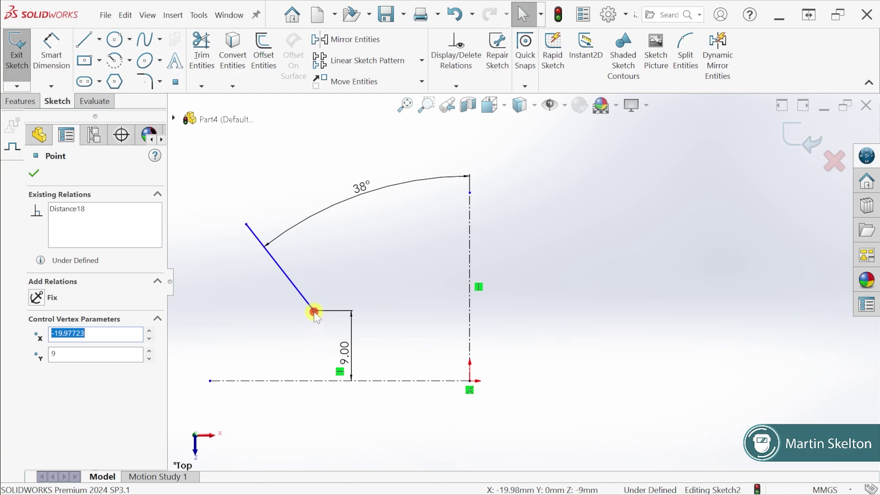
pyautogui.moveTo(314, 312); pyautogui.dragTo(324, 328)
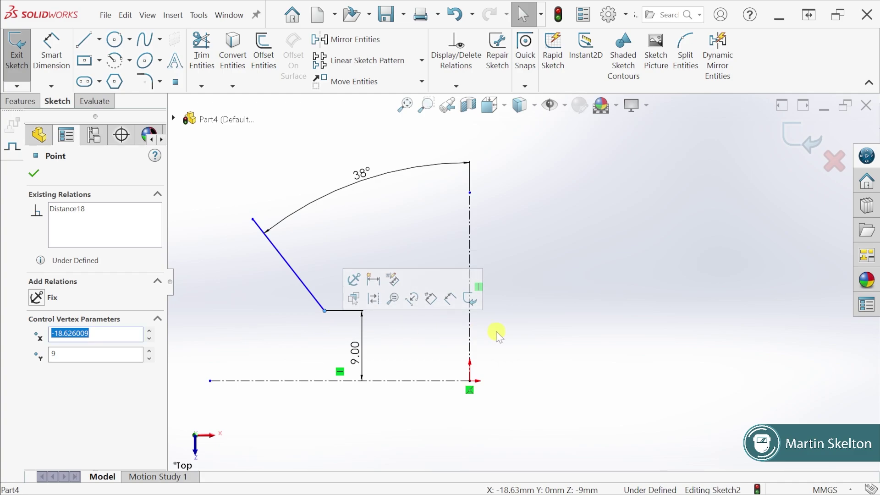
pyautogui.click(570, 299)
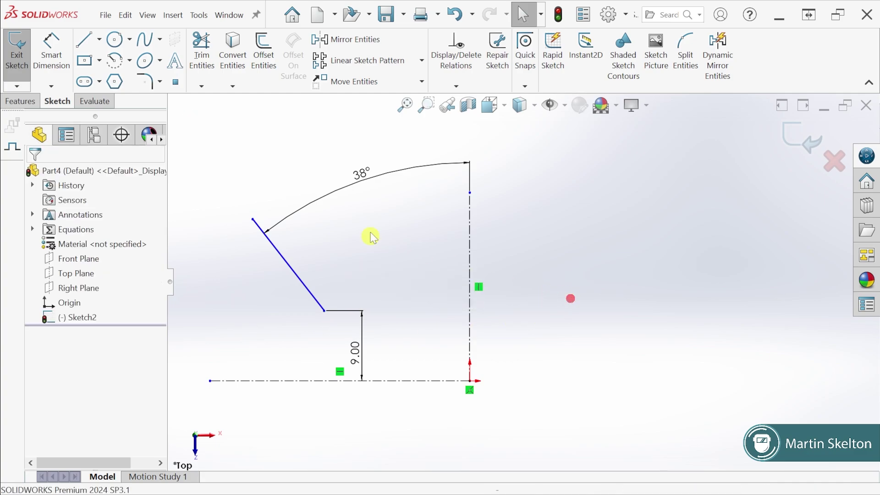
# - Dimension the distance from the line's lower endpoint to the vertical centerline as 18 mm
pyautogui.click(51, 58)
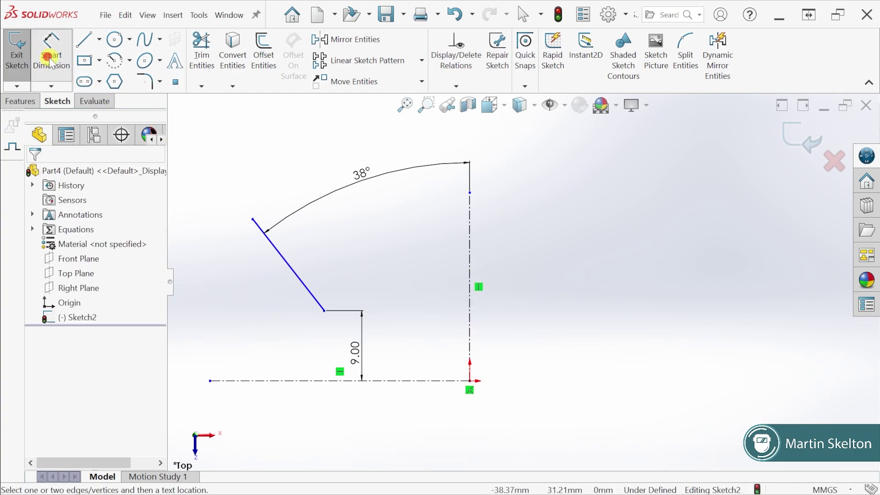
pyautogui.click(325, 311)
pyautogui.click(469, 322)
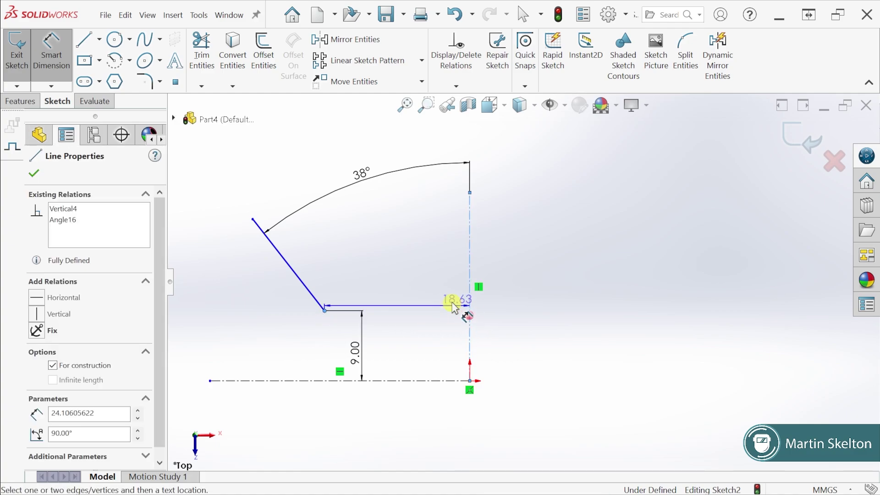
pyautogui.click(408, 282)
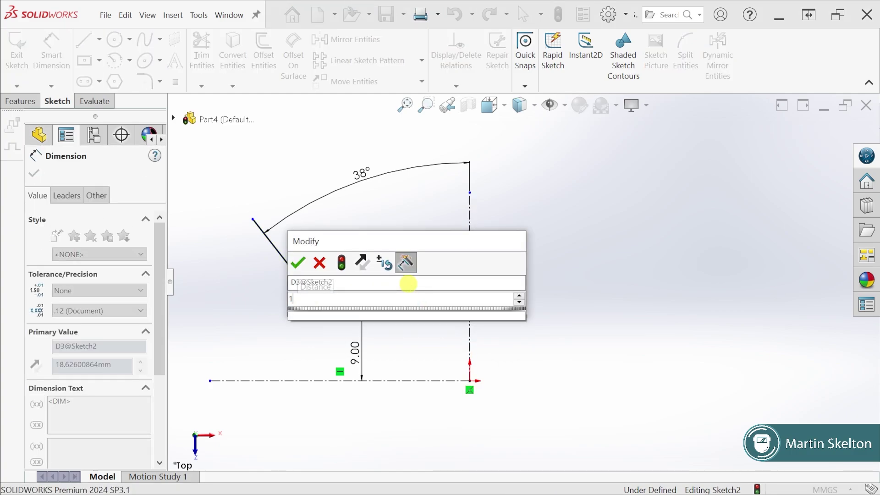
pyautogui.press('Return')
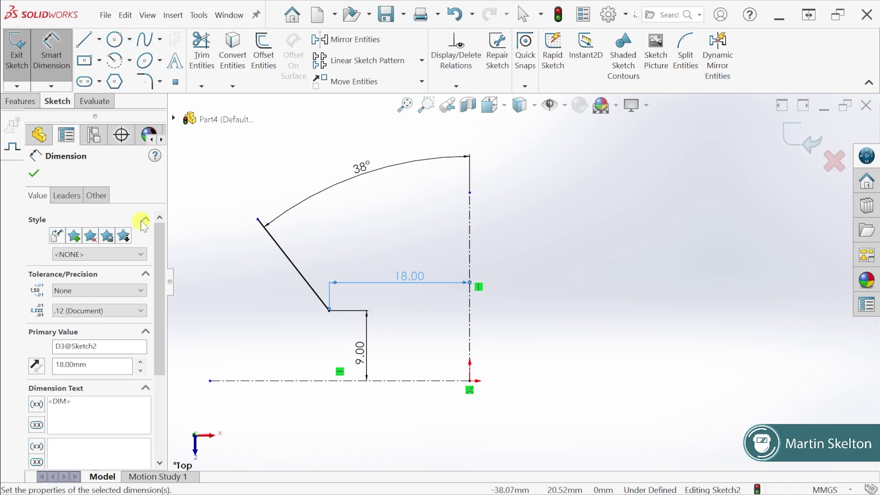
pyautogui.click(550, 258)
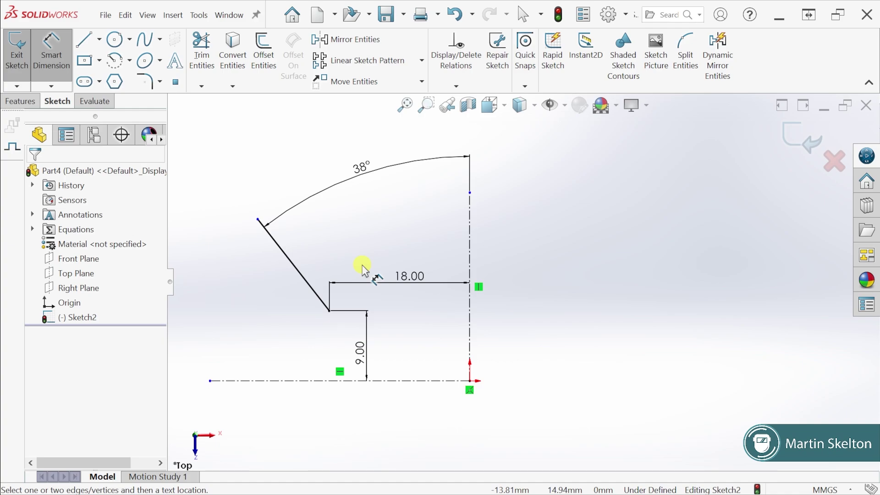
# - Dimension the sloping line's length as 15 mm, and delete that length dimension again
pyautogui.click(294, 265)
pyautogui.click(310, 251)
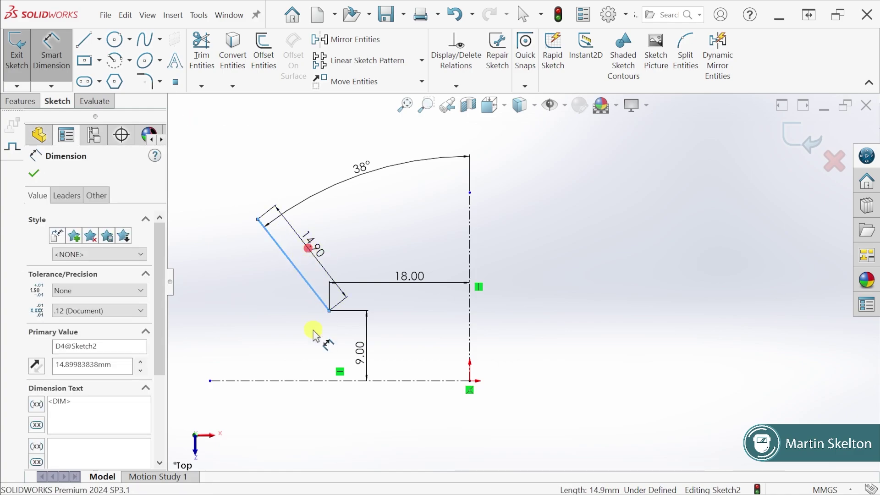
pyautogui.write('15')
pyautogui.press('Return')
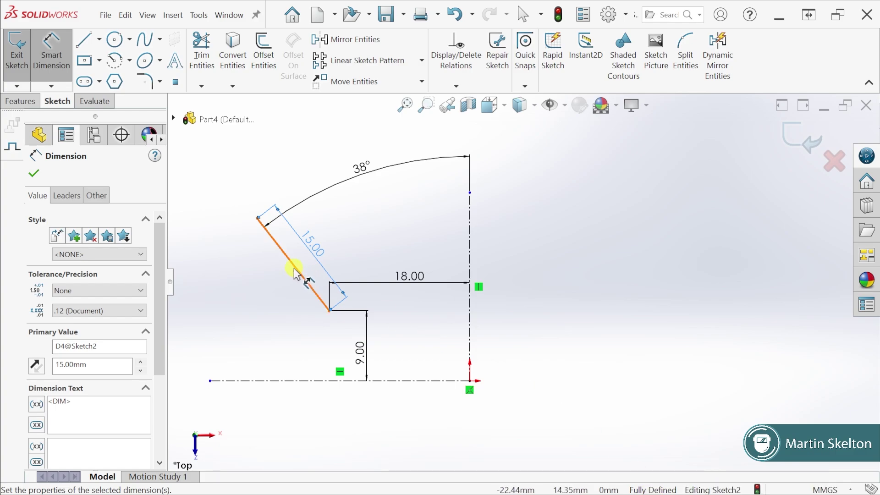
pyautogui.click(281, 197)
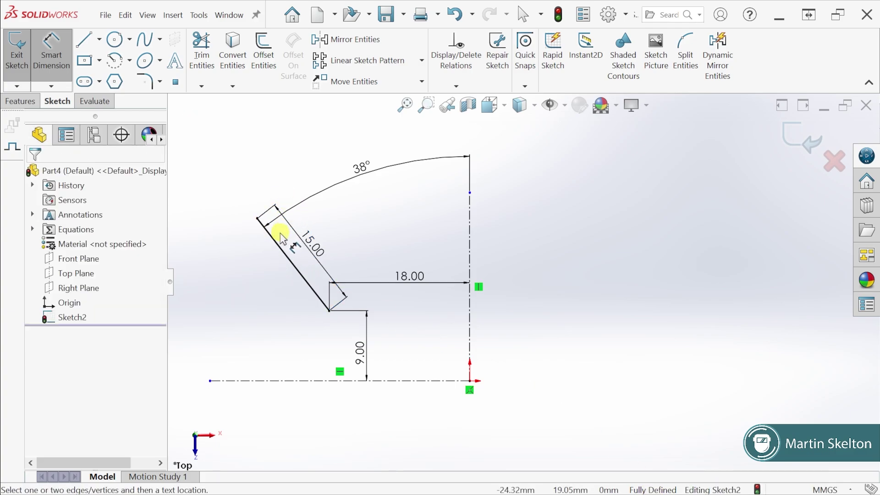
pyautogui.click(313, 242)
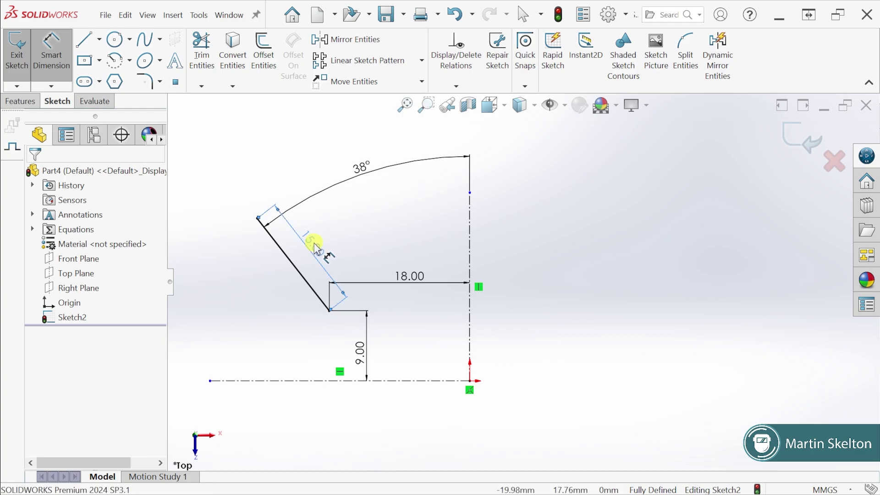
pyautogui.press('Delete')
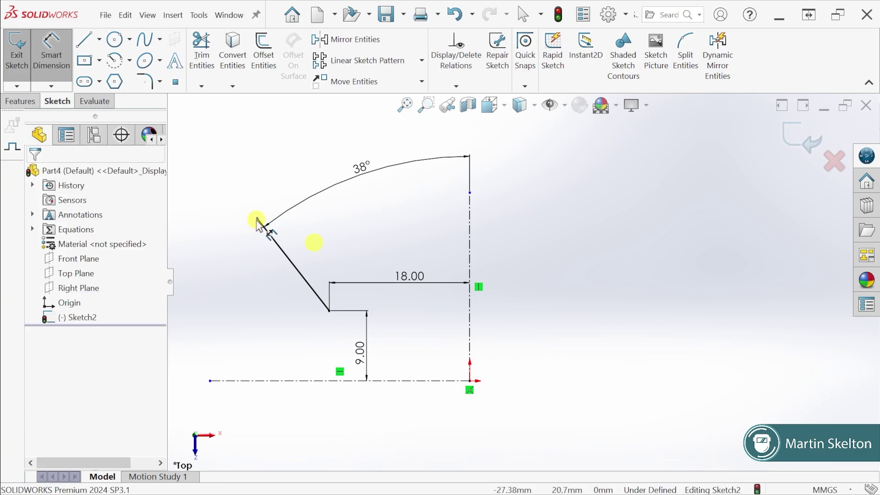
# - Dimension the distance from the line's upper endpoint to the horizontal centerline as 20 mm
pyautogui.click(257, 219)
pyautogui.click(264, 380)
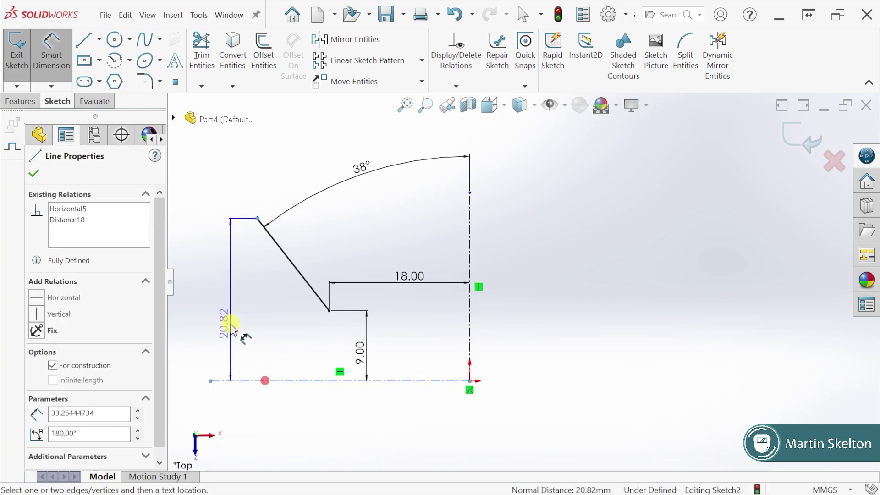
pyautogui.click(232, 326)
pyautogui.write('20')
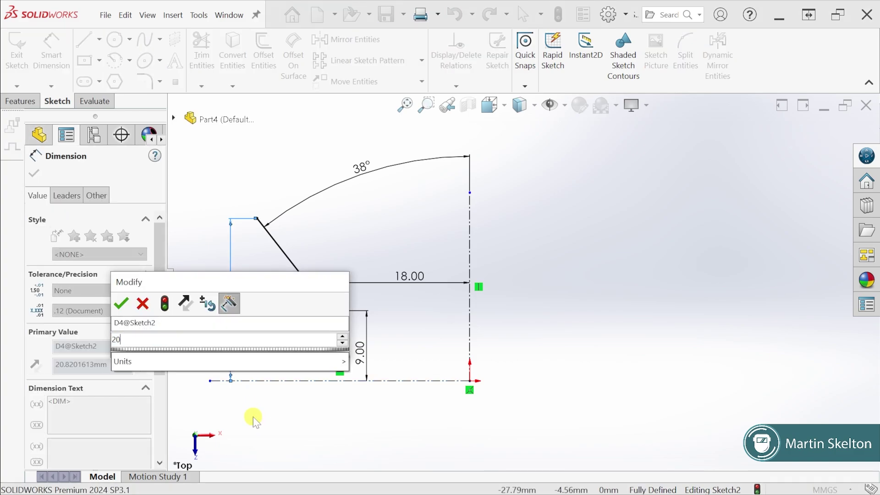
pyautogui.press('Return')
pyautogui.click(254, 201)
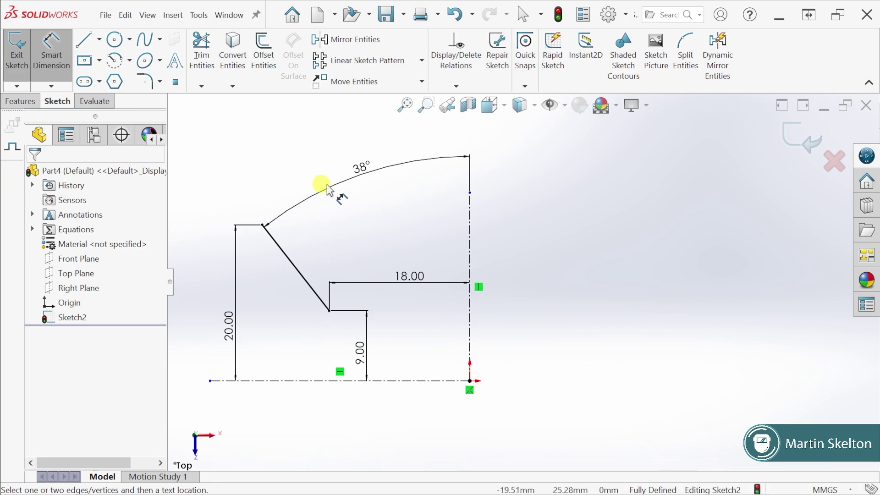
# - Delete the 38 degree angle dimension, and rebuild the part to exit the sketch
pyautogui.click(351, 165)
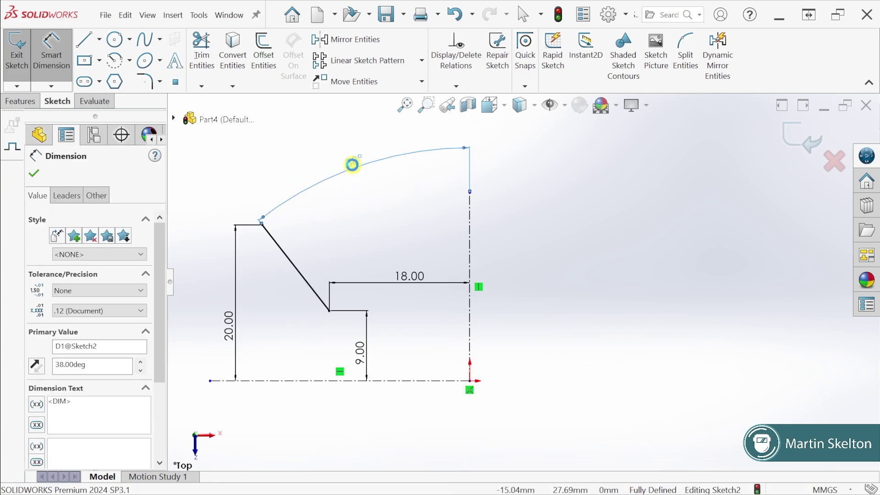
pyautogui.press('Delete')
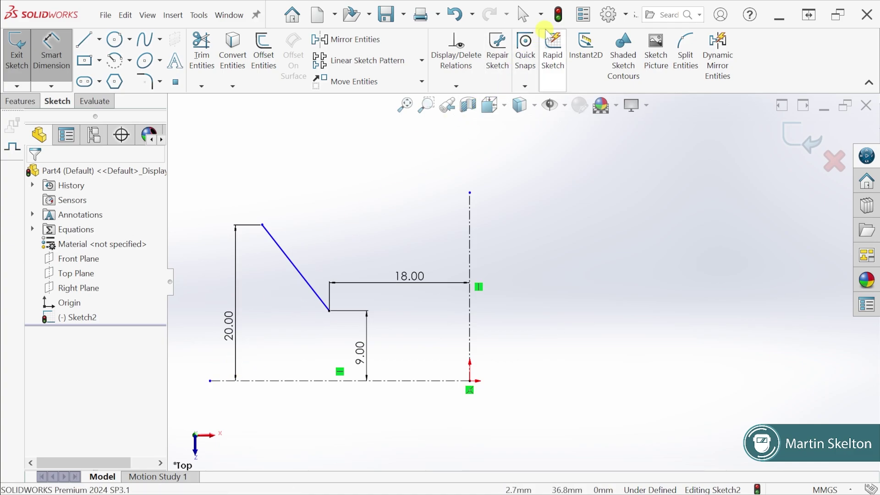
pyautogui.click(558, 18)
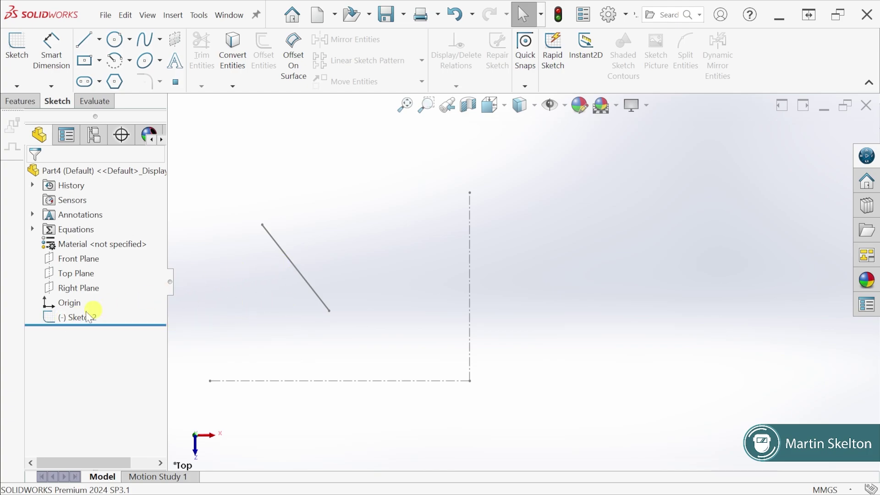
# - Edit Sketch2, add a second driving dimension from the sloping line's upper endpoint to the horizontal centerline, and exit the sketch
pyautogui.rightClick(71, 318)
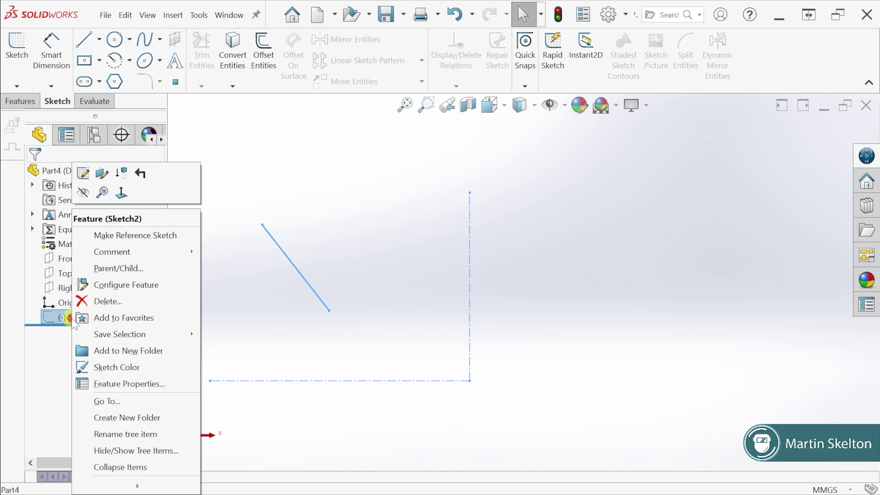
pyautogui.click(83, 174)
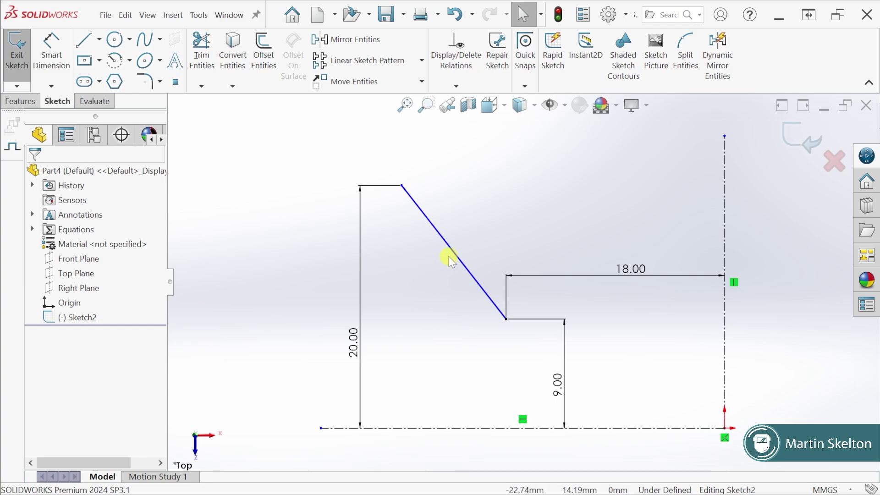
pyautogui.click(54, 46)
pyautogui.click(401, 186)
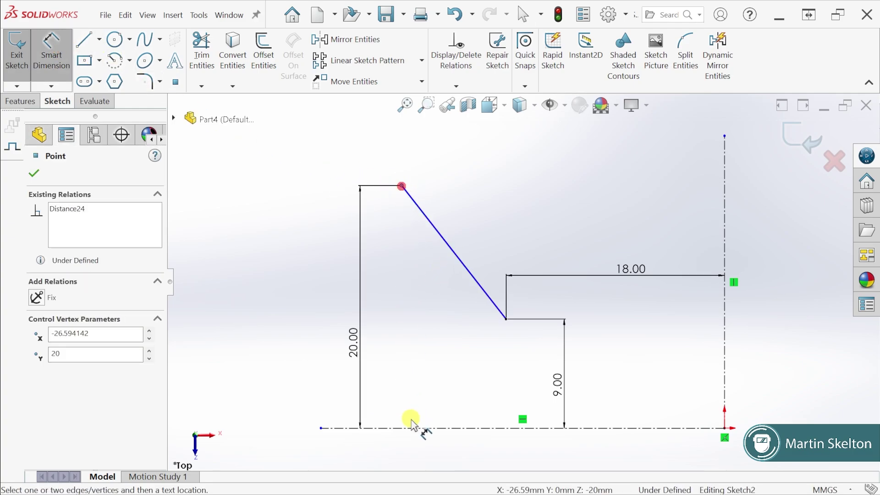
pyautogui.click(413, 428)
pyautogui.click(308, 336)
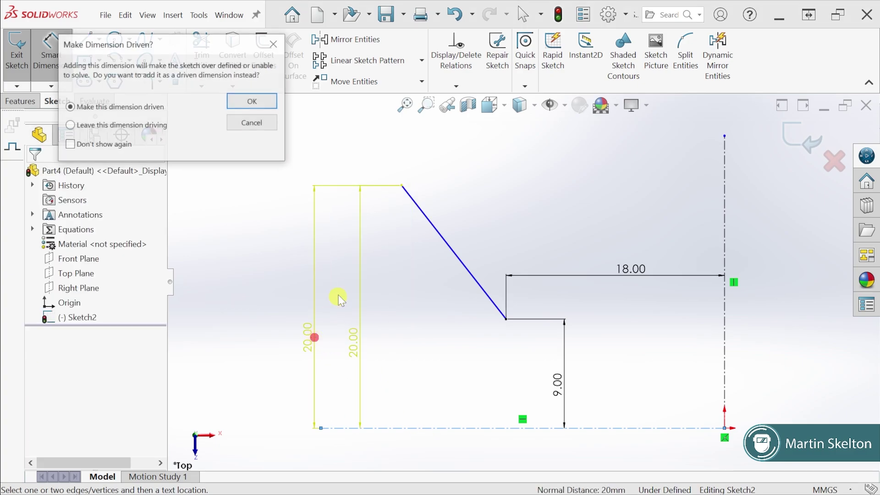
pyautogui.click(162, 127)
pyautogui.click(275, 104)
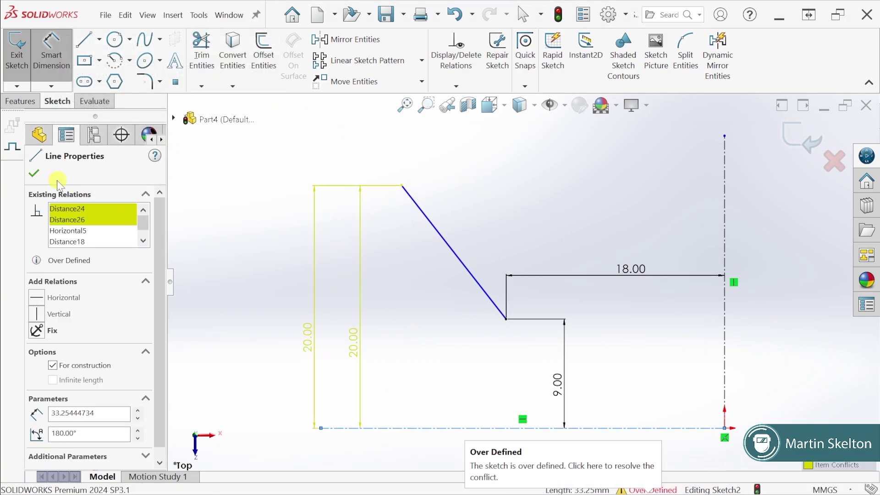
pyautogui.click(35, 173)
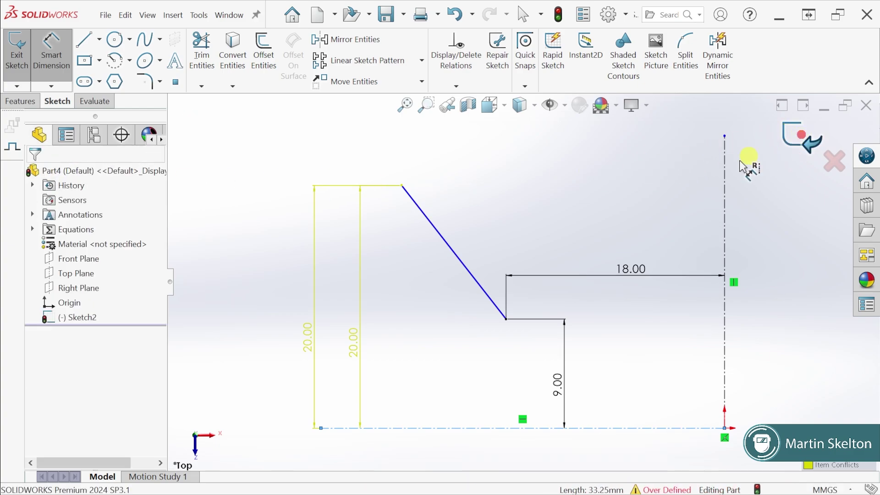
pyautogui.click(800, 133)
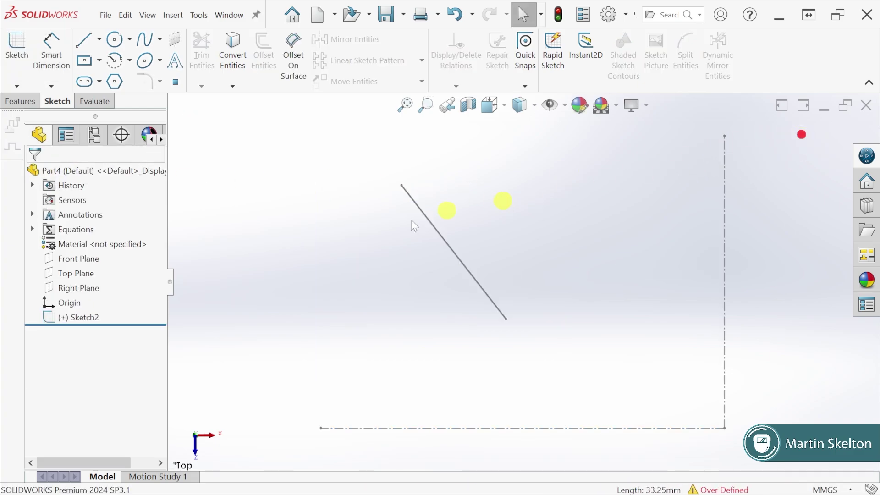
# - Reopen Sketch2, delete the inner of the two duplicate 20 mm dimensions, and move the remaining one closer to the line
pyautogui.click(76, 316)
pyautogui.click(88, 282)
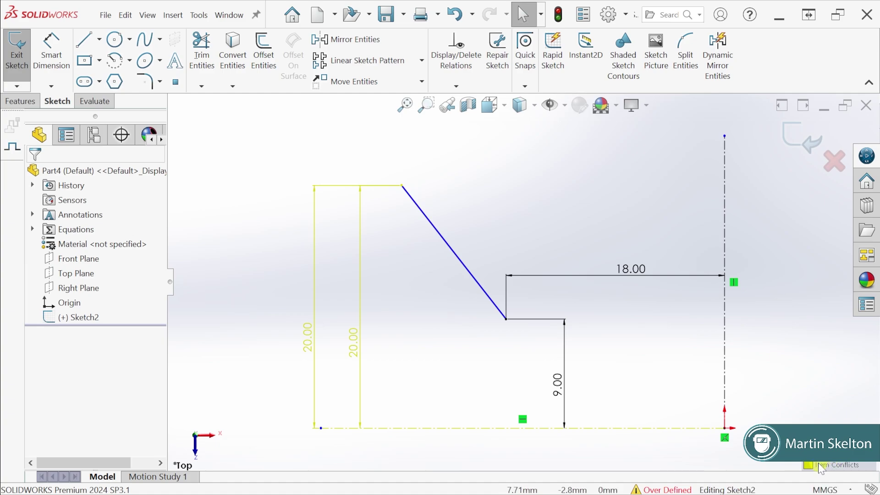
pyautogui.click(353, 342)
pyautogui.press('Delete')
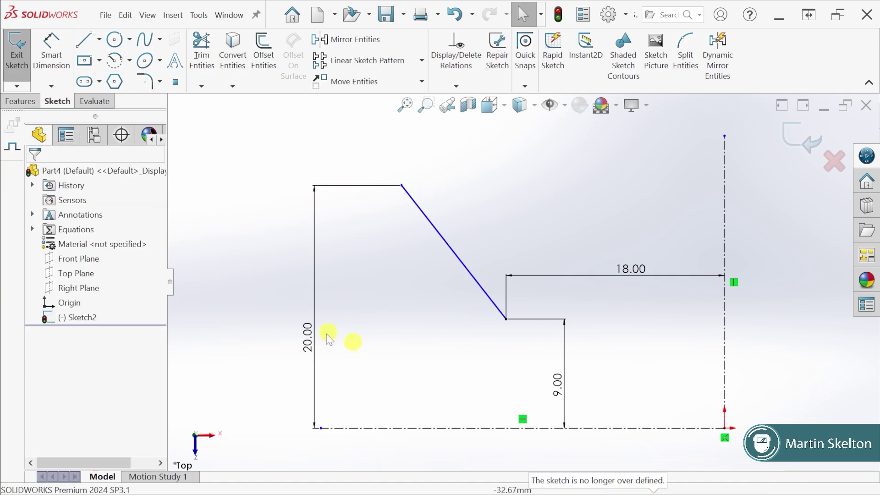
pyautogui.moveTo(314, 337); pyautogui.dragTo(359, 341)
# - Delete the sloping line together with its associated dimensions
pyautogui.click(422, 212)
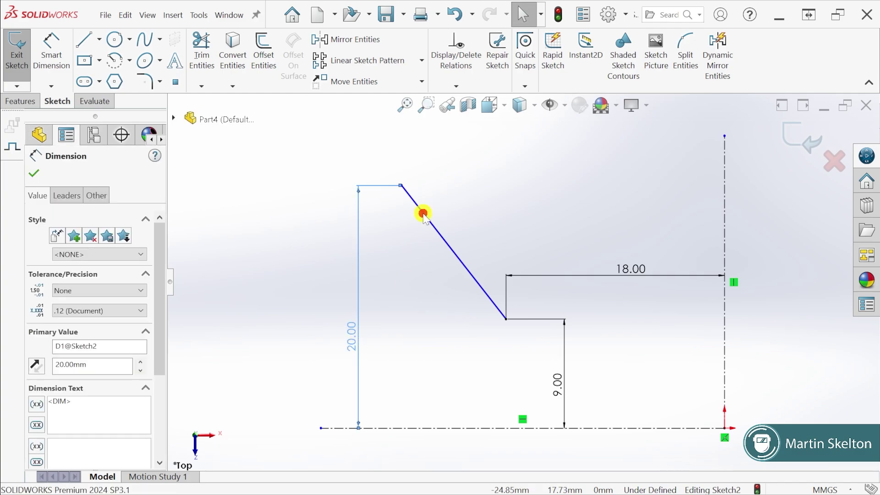
pyautogui.press('Delete')
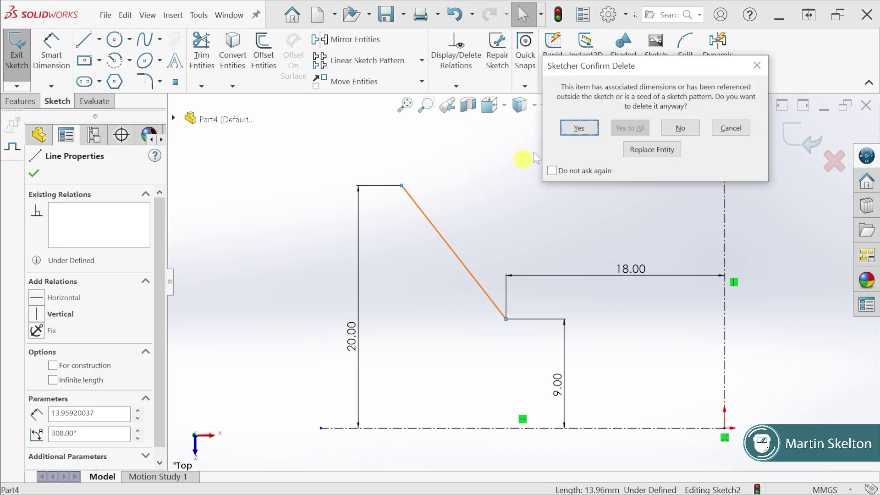
pyautogui.click(578, 130)
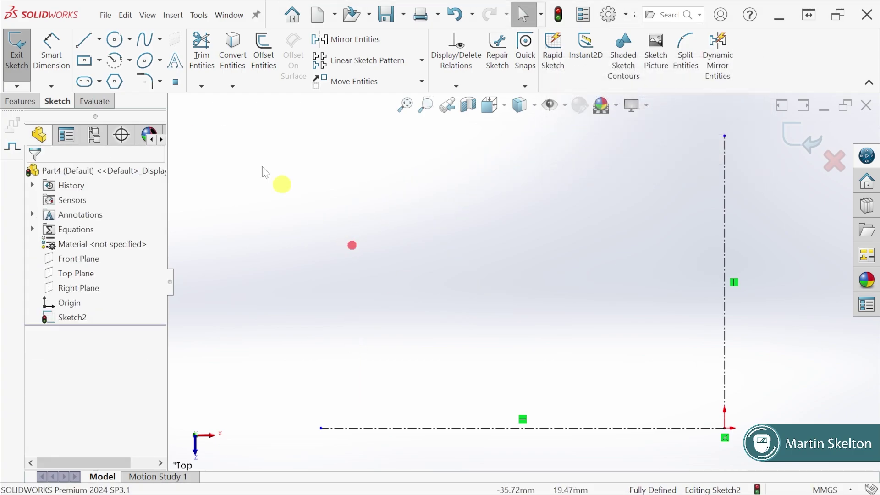
# - Sketch a circle about 13.5 mm in diameter above the horizontal centerline and to the left of the vertical centerline
pyautogui.click(116, 41)
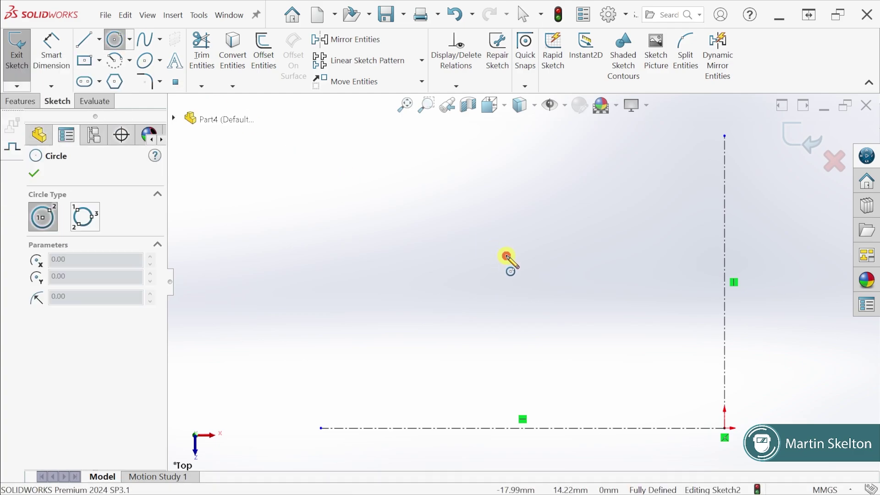
pyautogui.click(507, 256)
pyautogui.click(571, 306)
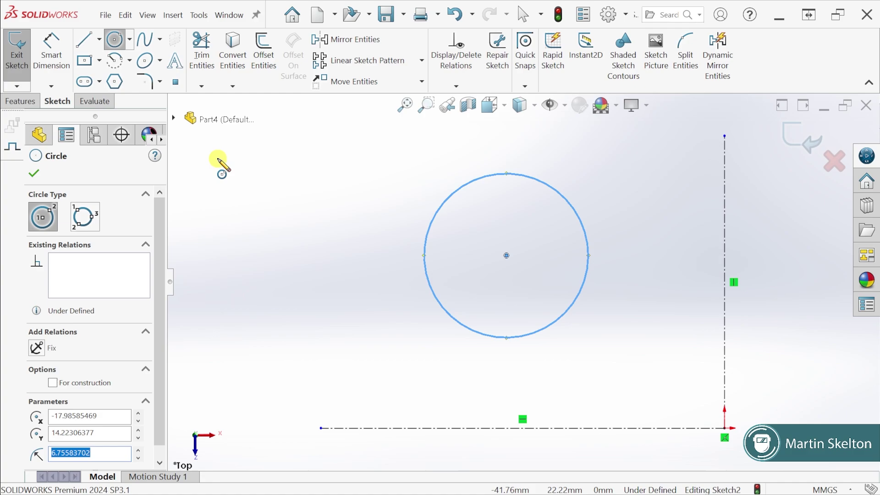
# - Dimension the circle's diameter as 15 mm
pyautogui.click(47, 64)
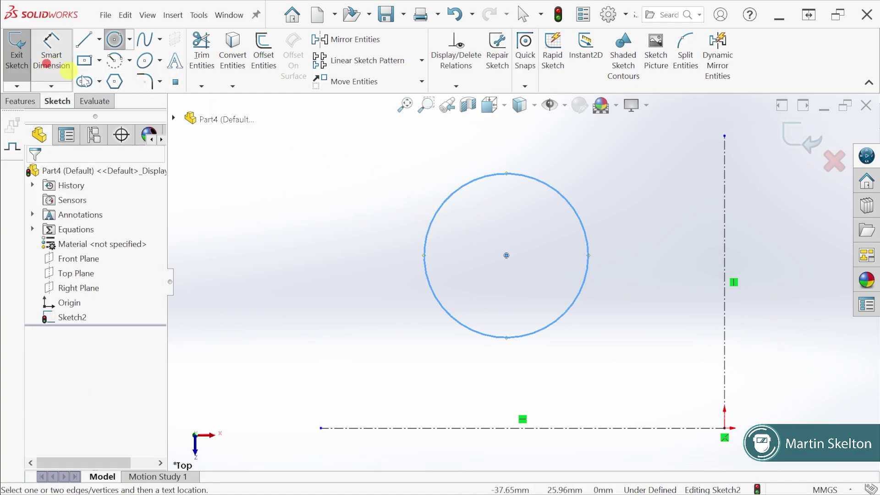
pyautogui.click(463, 186)
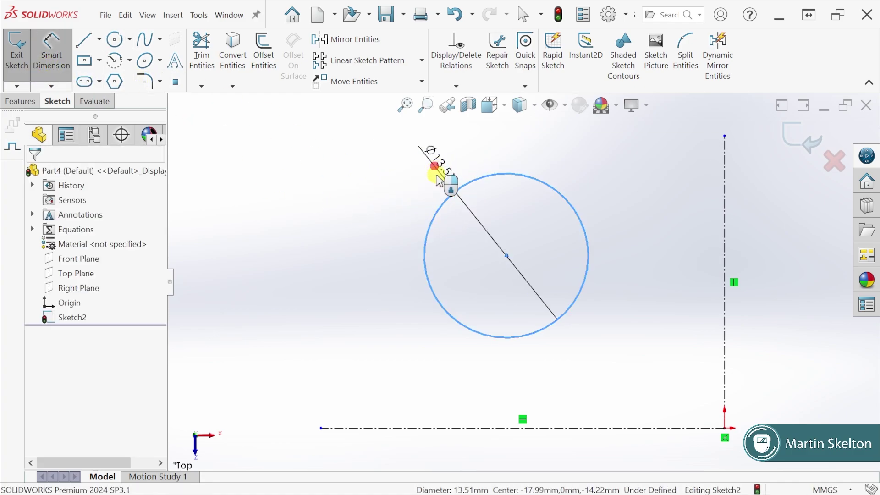
pyautogui.click(439, 179)
pyautogui.write('15')
pyautogui.press('Return')
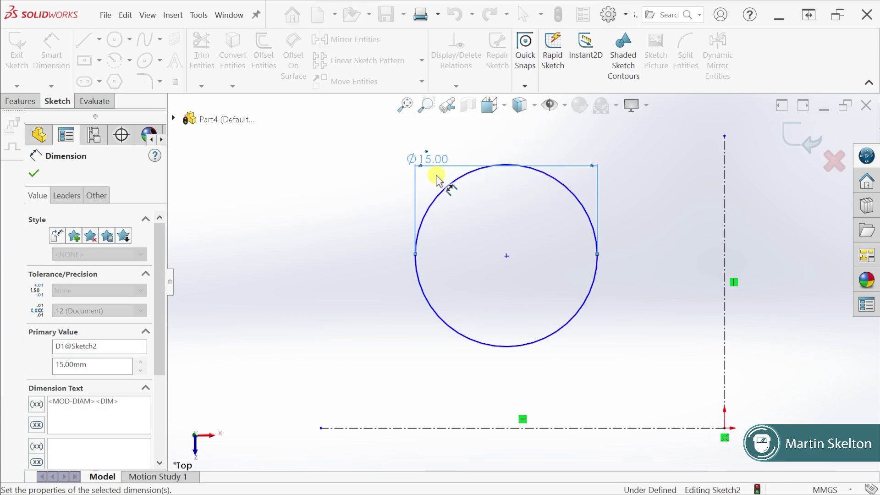
# - Dimension the distance from the circle's center to the vertical centerline as 18 mm
pyautogui.click(506, 256)
pyautogui.click(724, 257)
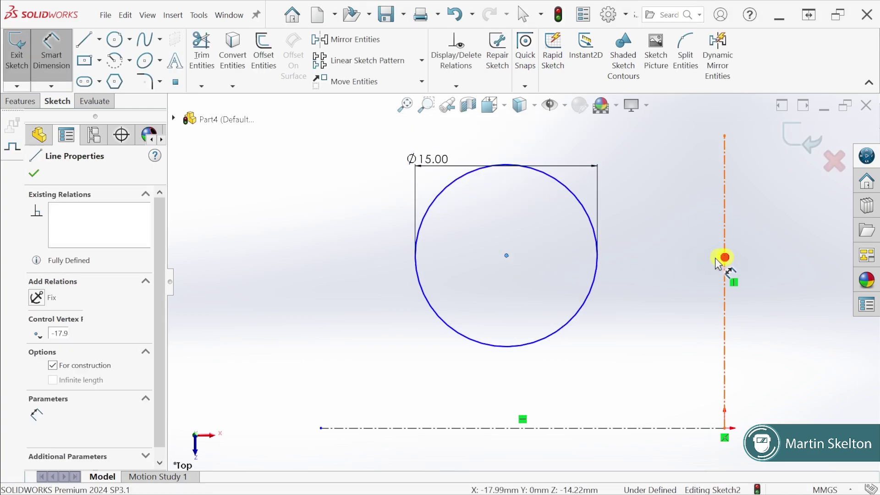
pyautogui.click(680, 265)
pyautogui.write('1')
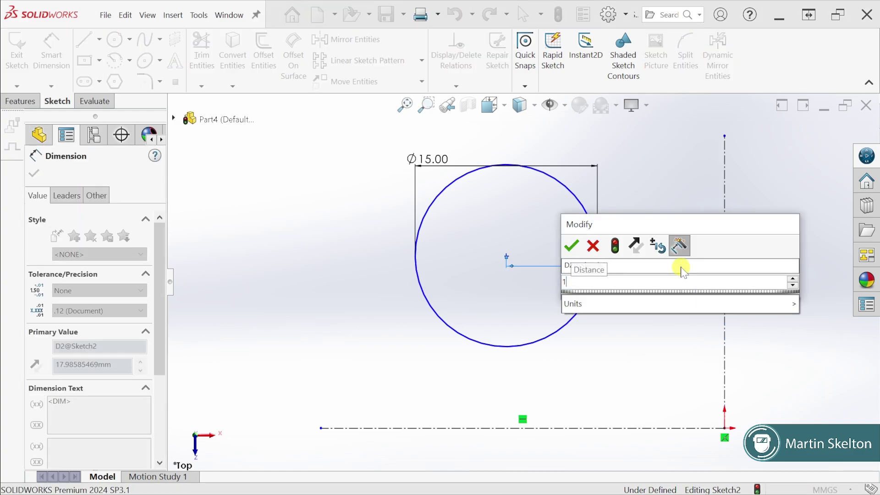
pyautogui.write('8')
pyautogui.press('Return')
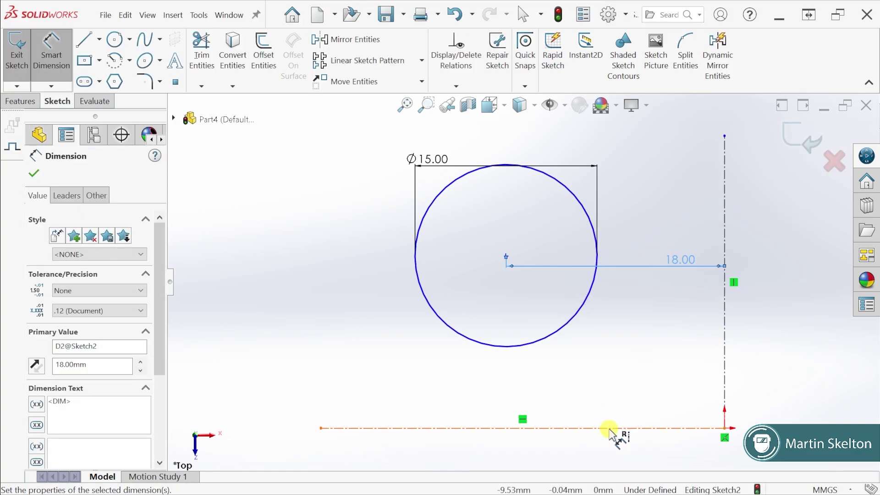
# - Dimension the distance from the circle's center to the horizontal centerline as 15 mm
pyautogui.click(608, 427)
pyautogui.click(506, 255)
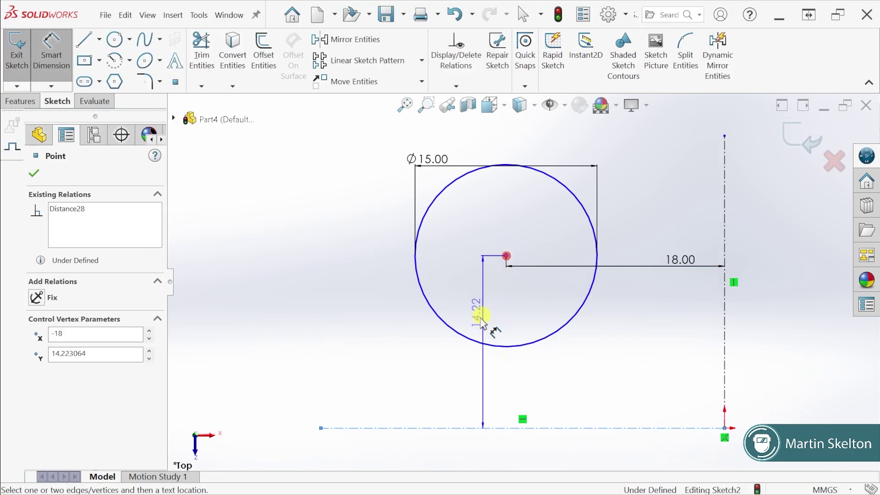
pyautogui.click(371, 350)
pyautogui.write('15')
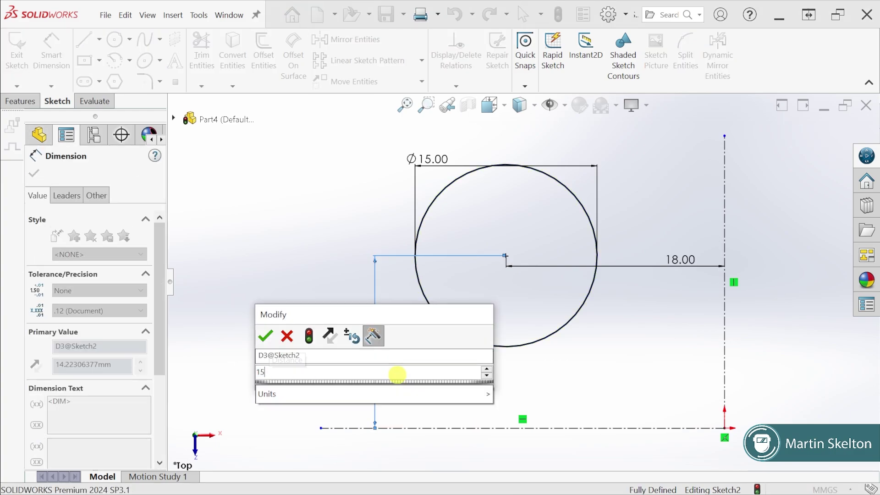
pyautogui.press('Return')
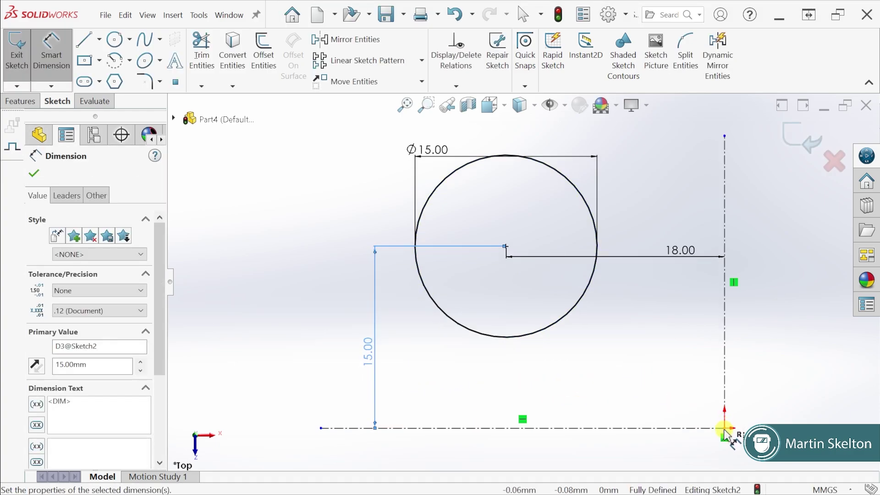